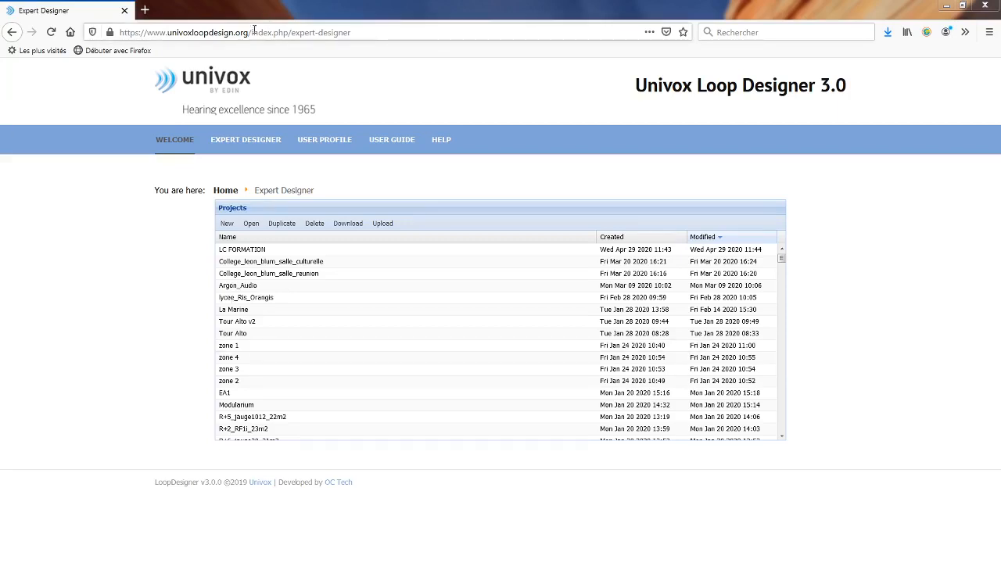
pyautogui.moveTo(248, 32)
pyautogui.mouseDown()
pyautogui.moveTo(148, 32)
pyautogui.moveTo(249, 33)
pyautogui.mouseUp()
pyautogui.press('BackSpace')
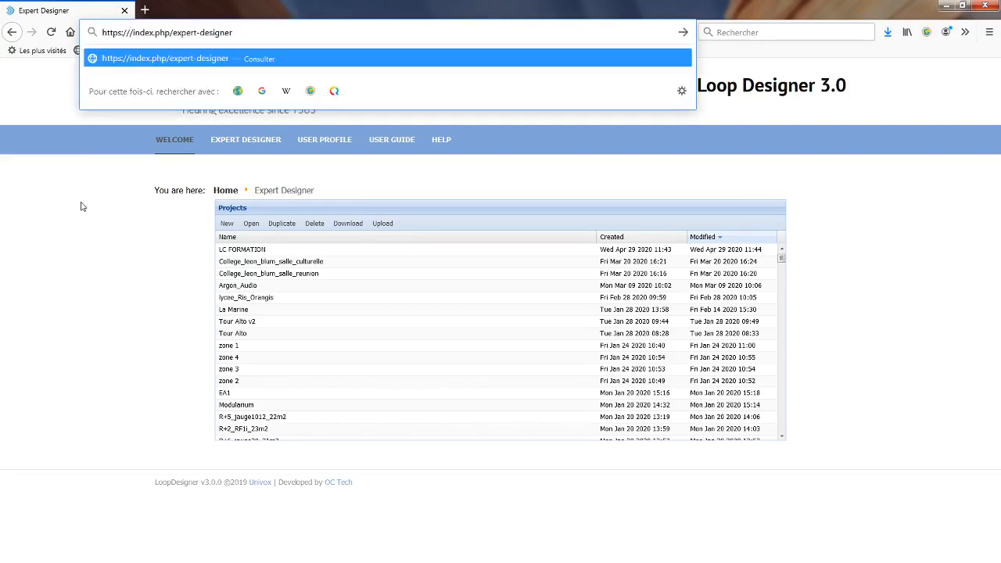
pyautogui.hotkey('ctrl', 'z')
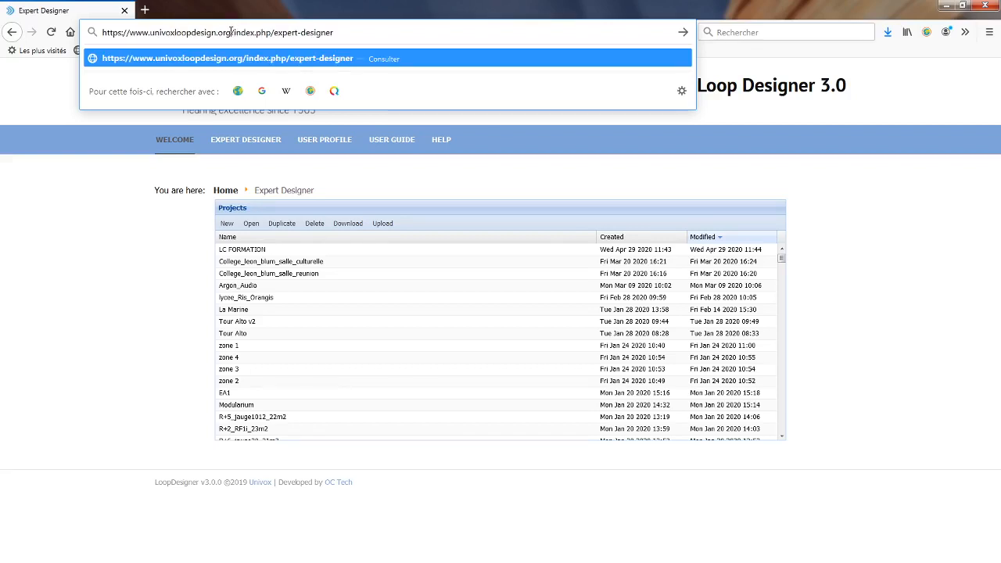
pyautogui.moveTo(232, 32); pyautogui.dragTo(130, 32)
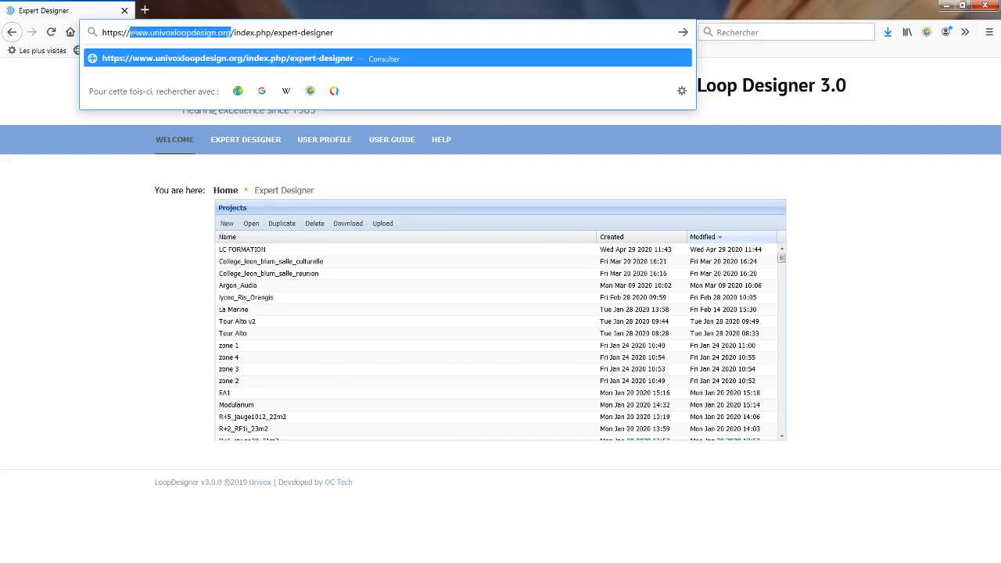
pyautogui.hotkey('alt', 'Tab')
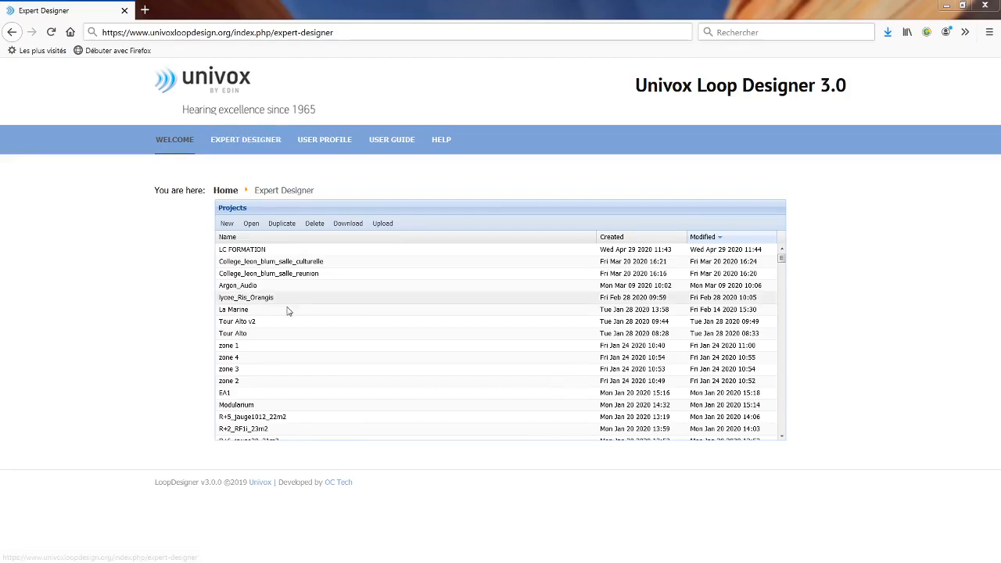
pyautogui.moveTo(782, 270); pyautogui.dragTo(413, 197)
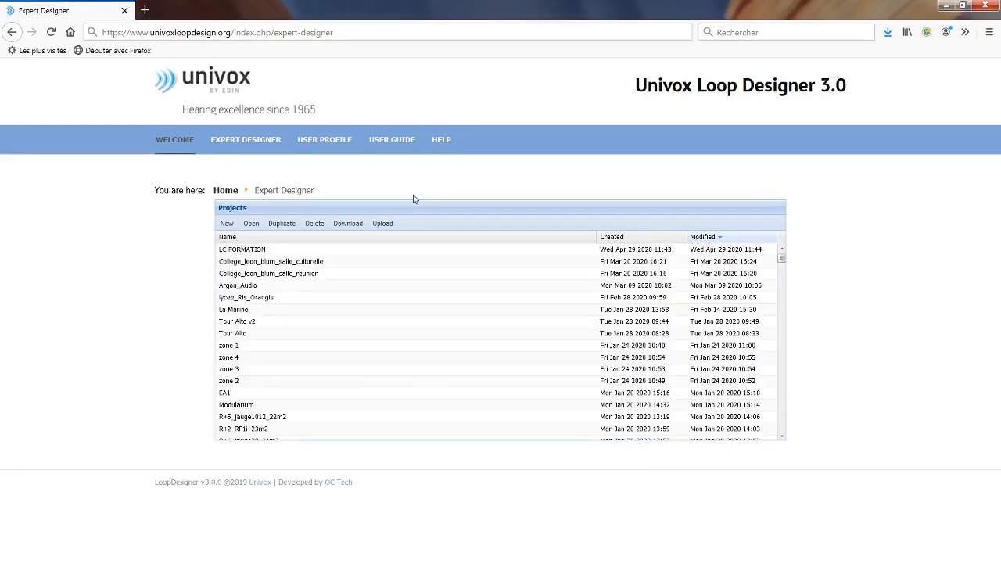
# Open the LC FORMATION project and leave only its Properties section expanded
pyautogui.doubleClick(249, 250)
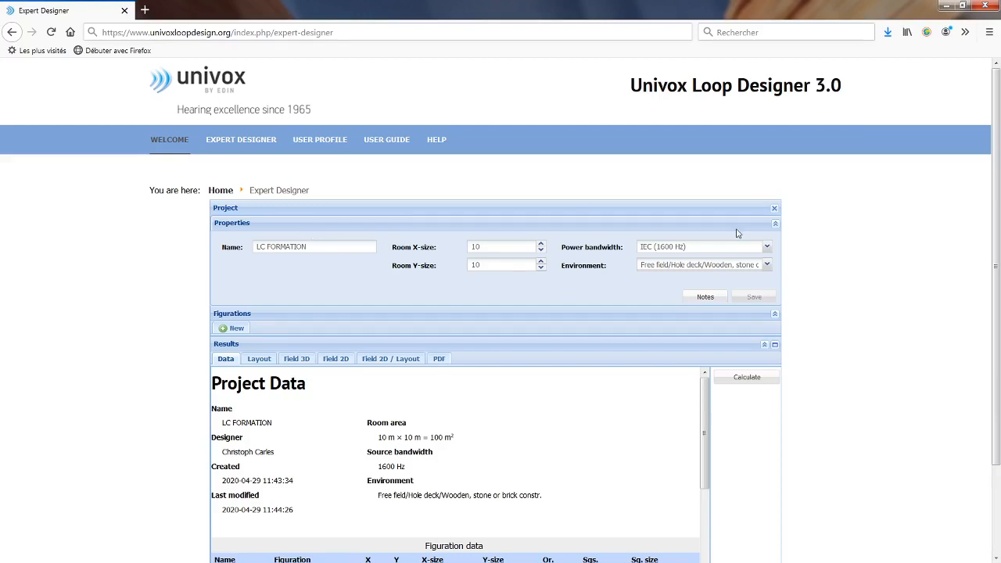
pyautogui.click(775, 223)
pyautogui.click(775, 237)
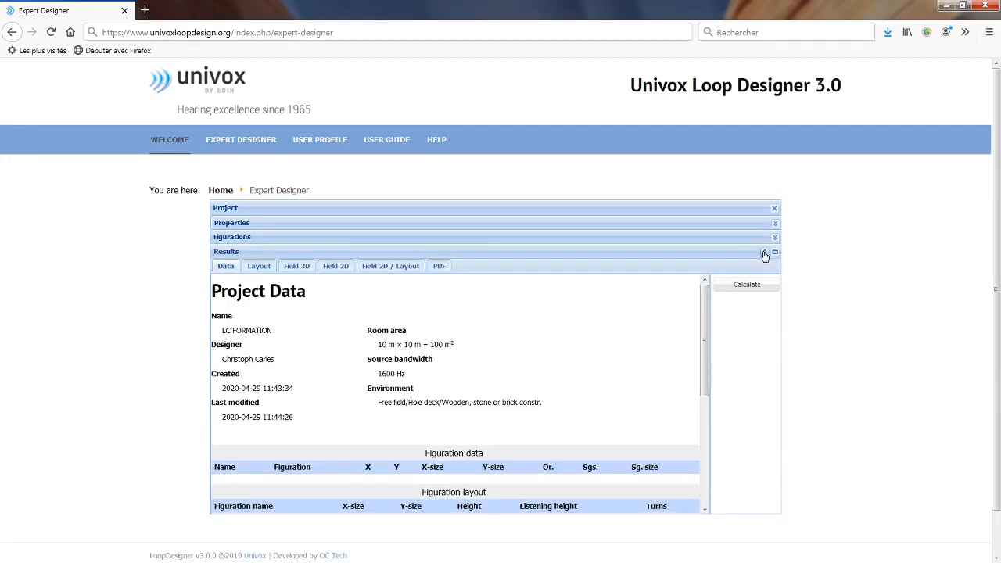
pyautogui.click(764, 252)
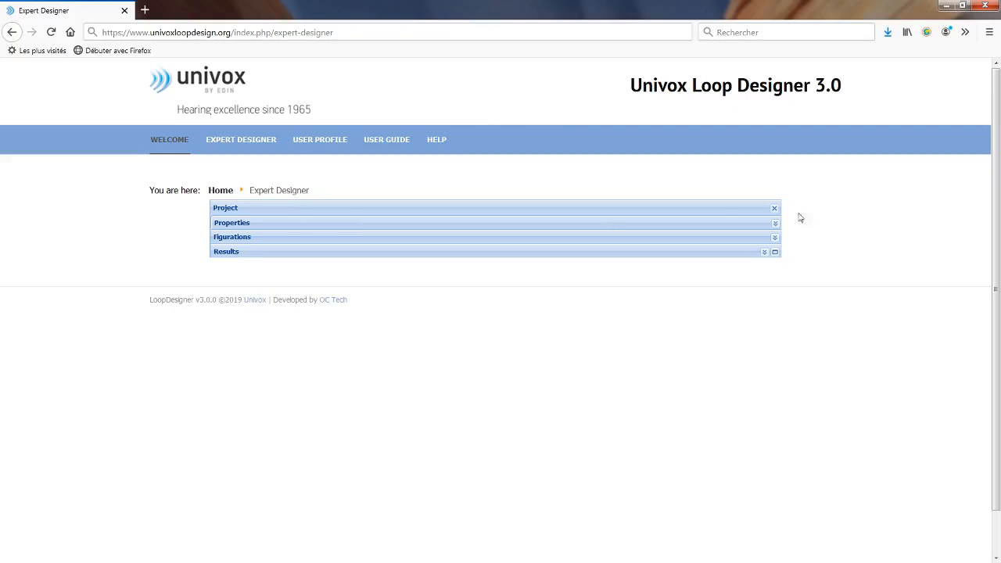
pyautogui.click(775, 224)
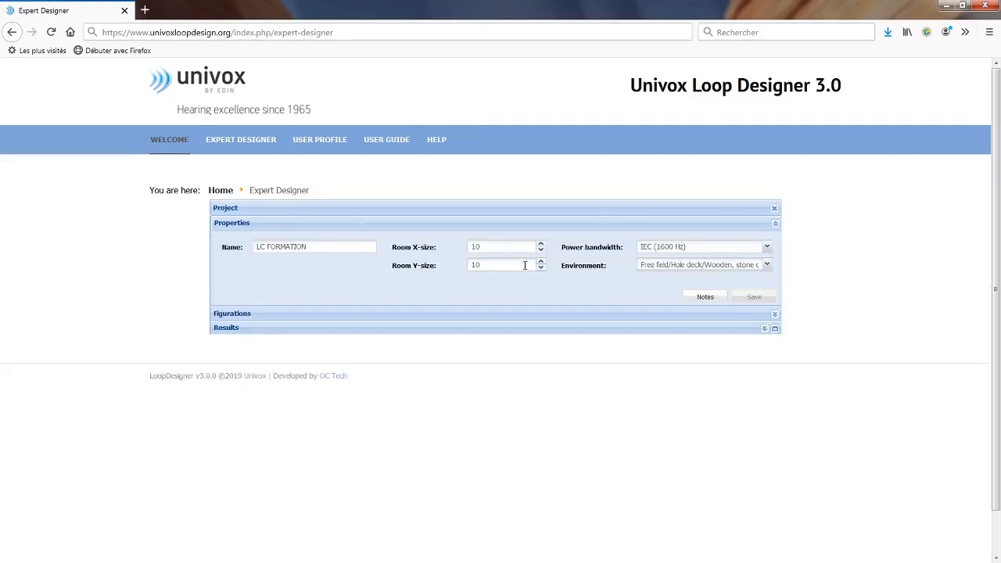
# Examine the power bandwidth options in the project properties, keeping IEC (1600 Hz)
pyautogui.moveTo(556, 261)
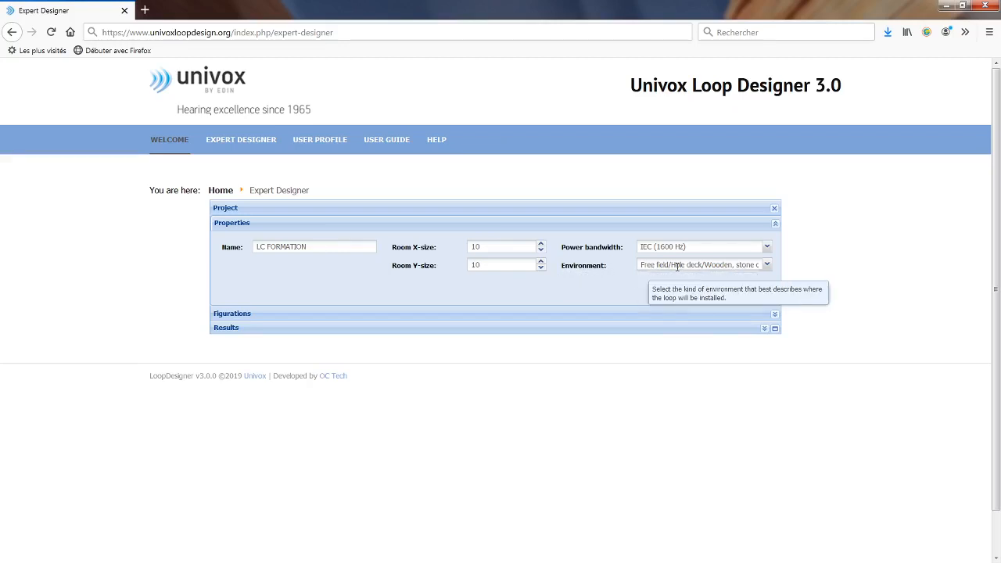
pyautogui.click(768, 247)
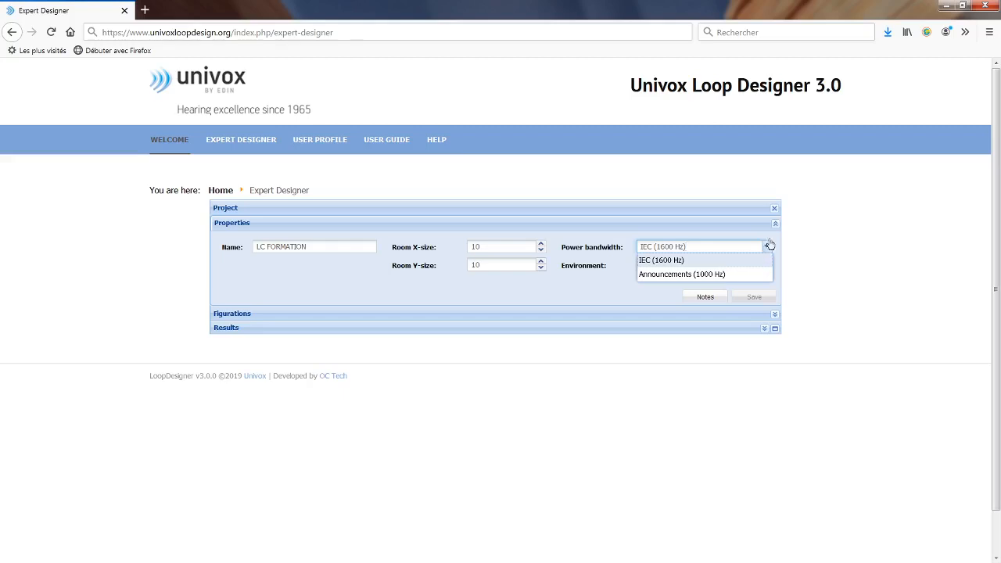
pyautogui.click(822, 226)
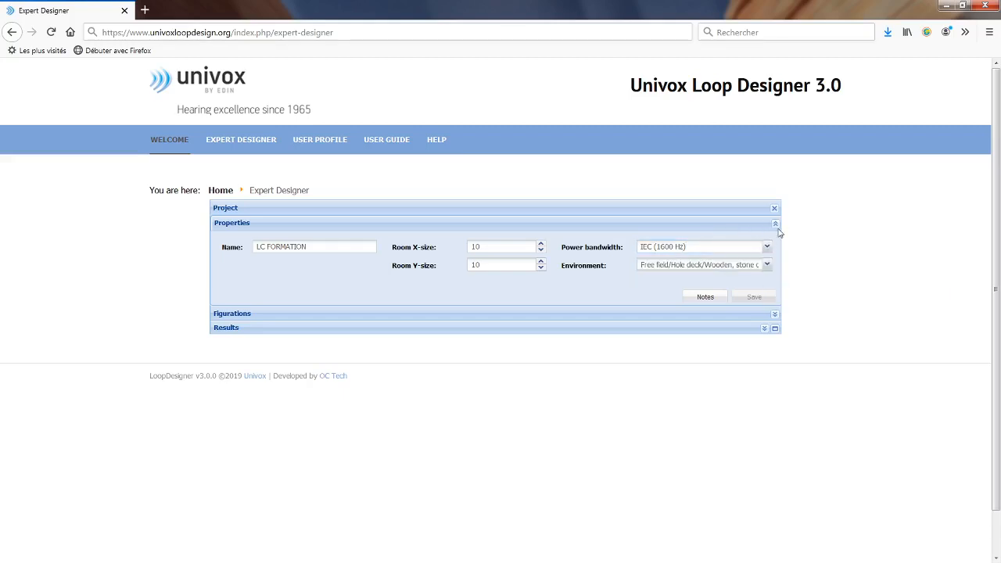
# Expand the project's Figurations and Results sections
pyautogui.click(774, 313)
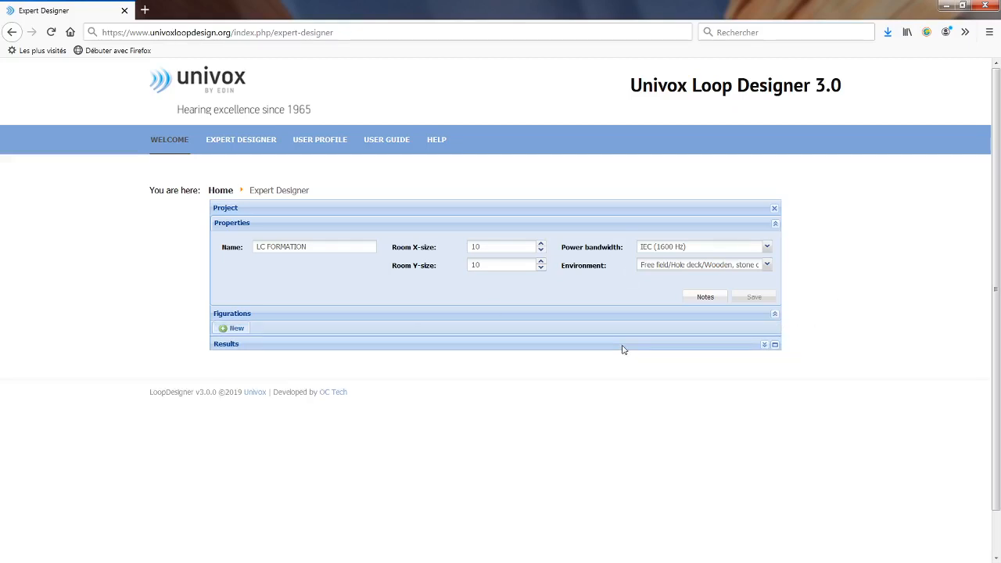
pyautogui.scroll(-1, 624, 350)
pyautogui.click(765, 301)
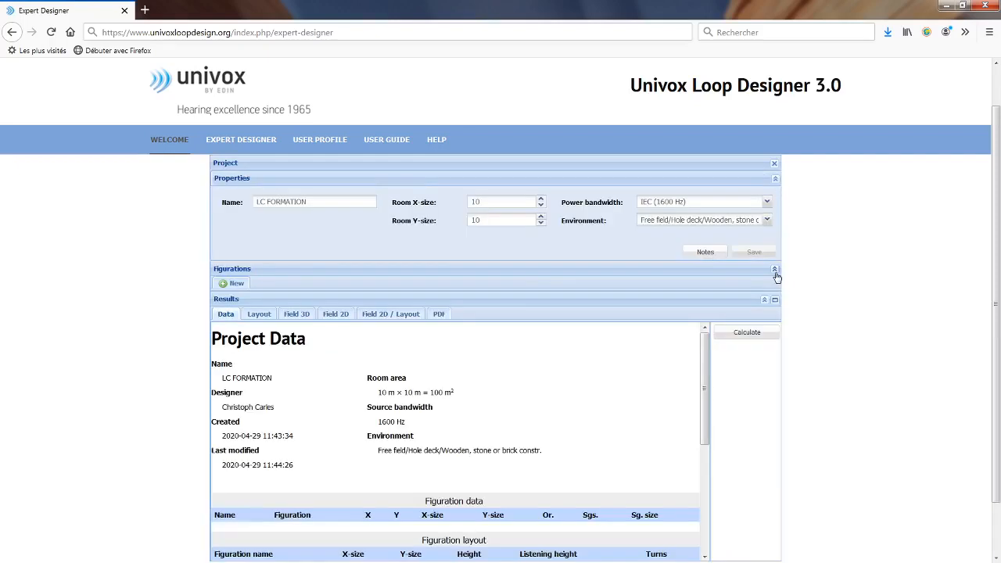
pyautogui.scroll(1, 791, 322)
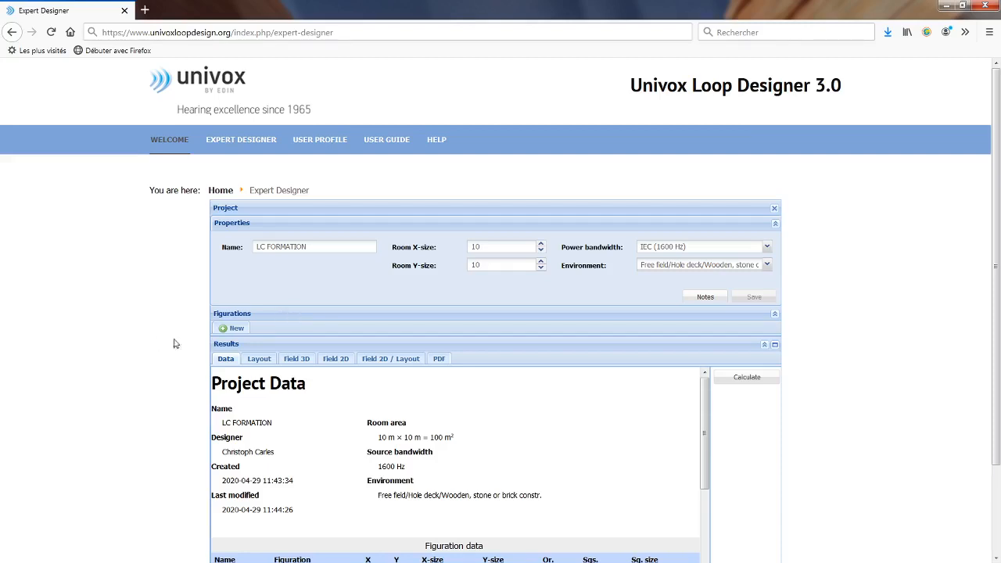
# Set the Room X-size in the project properties to 15
pyautogui.moveTo(496, 246); pyautogui.dragTo(378, 249)
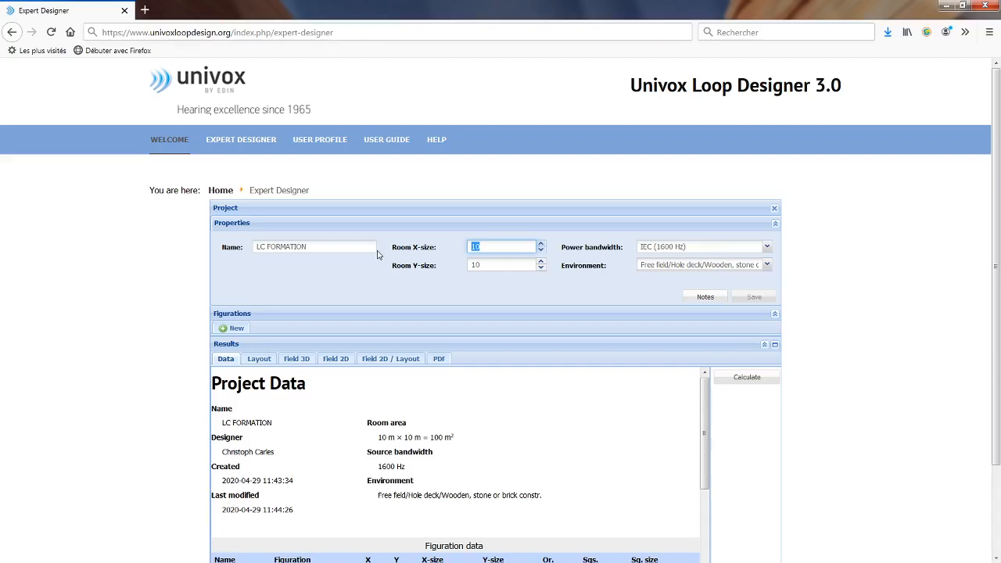
pyautogui.write('15')
pyautogui.press('Tab')
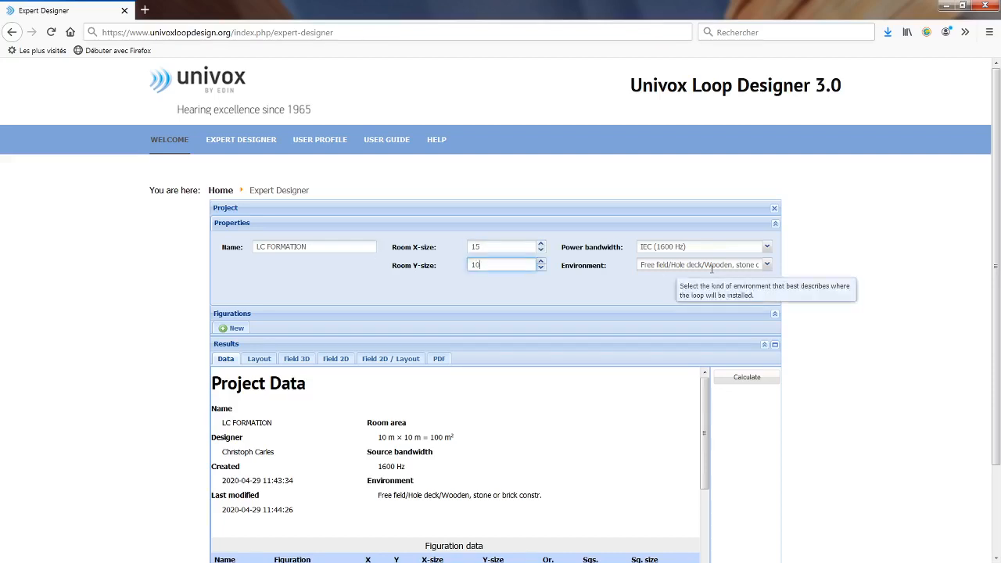
# Examine the environment and damping options in the project properties without choosing a different one
pyautogui.click(767, 266)
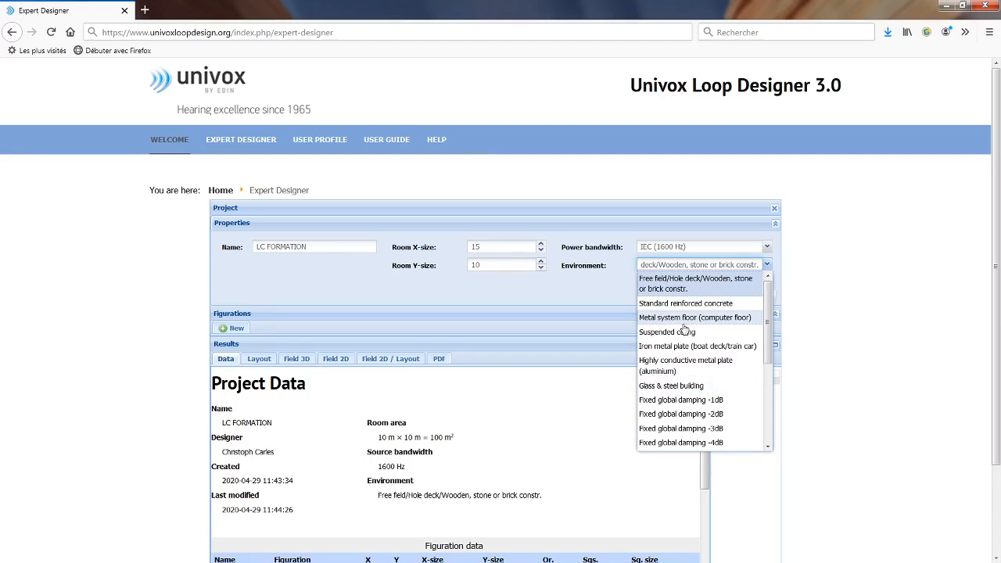
pyautogui.scroll(-4, 672, 367)
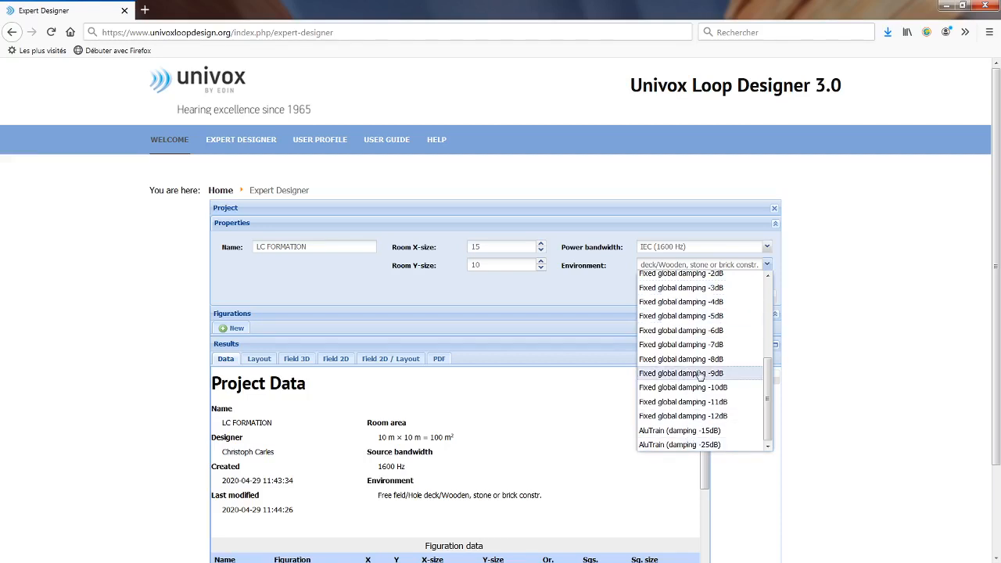
pyautogui.scroll(1, 758, 367)
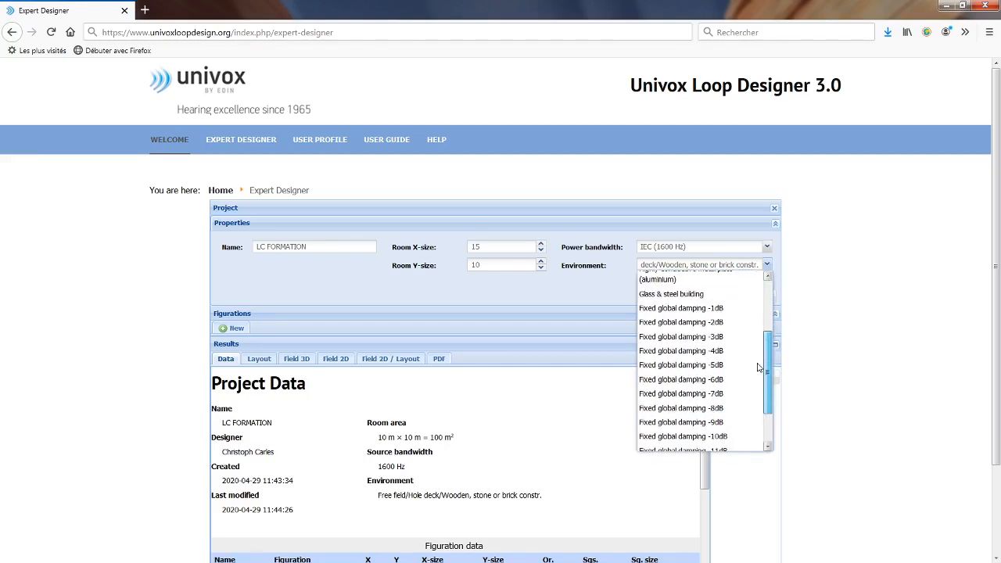
pyautogui.scroll(2, 758, 367)
pyautogui.click(829, 252)
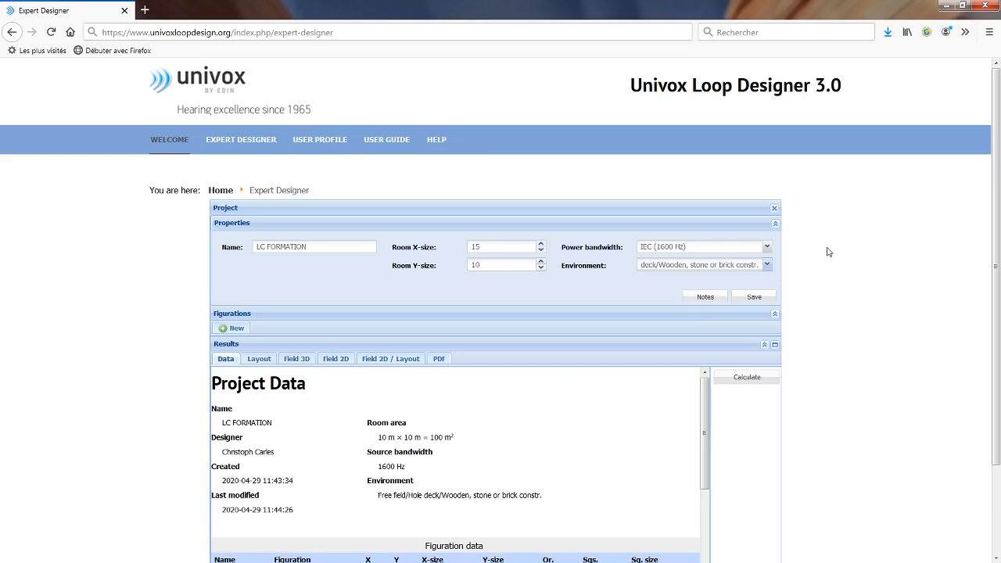
# Save the project properties, then add a new figuration of the Perimeter class
pyautogui.click(768, 298)
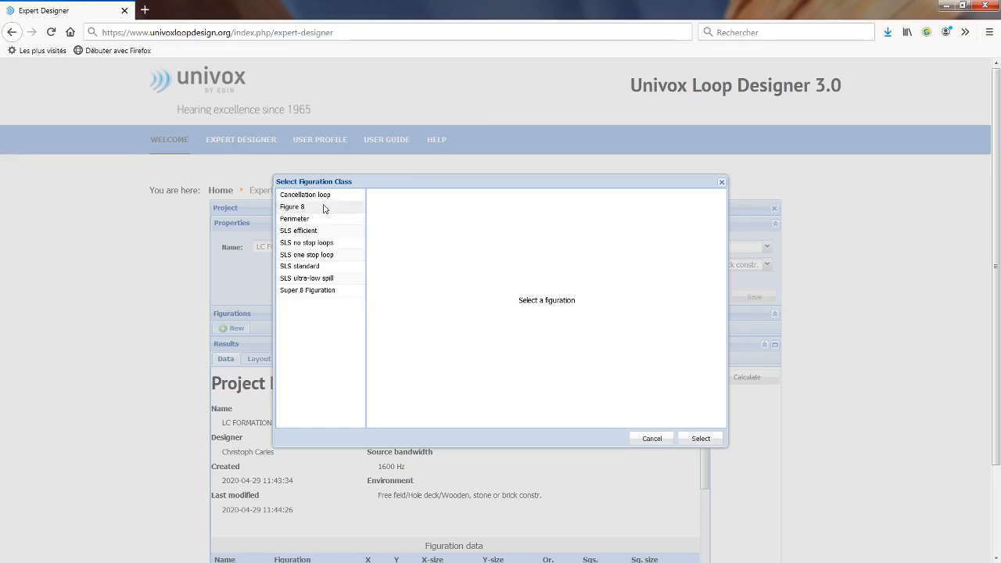
pyautogui.click(304, 220)
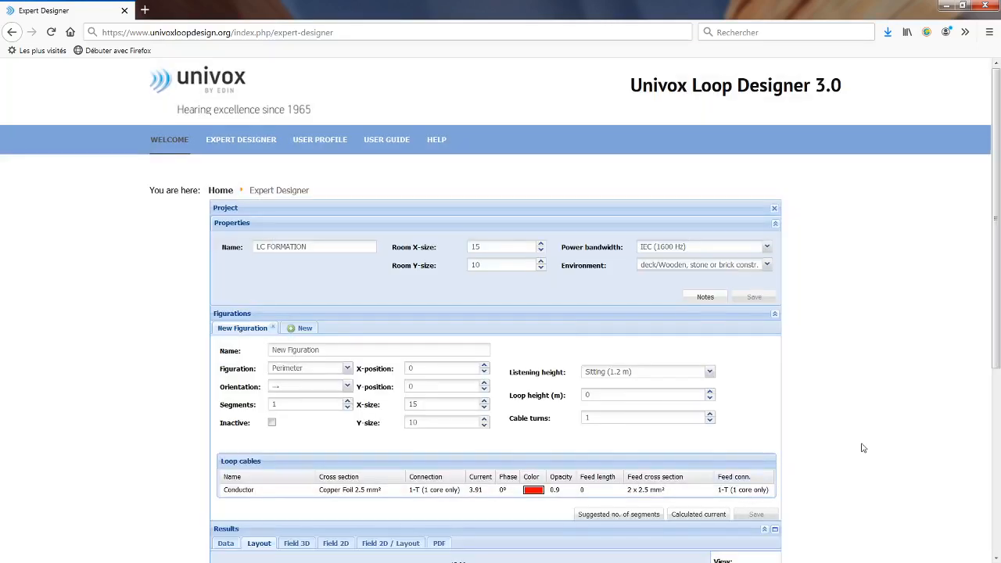
pyautogui.scroll(-5, 864, 448)
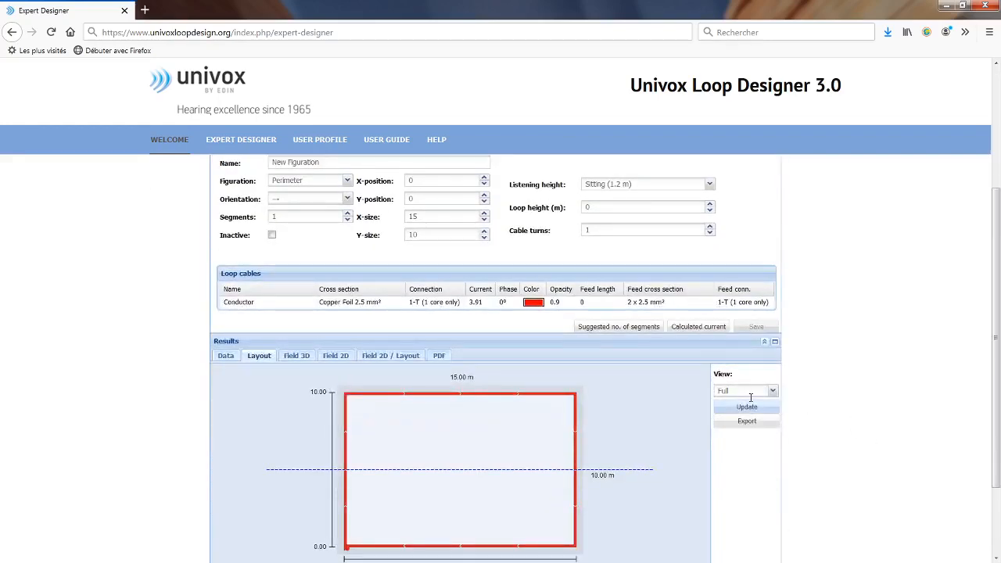
pyautogui.scroll(-2, 750, 398)
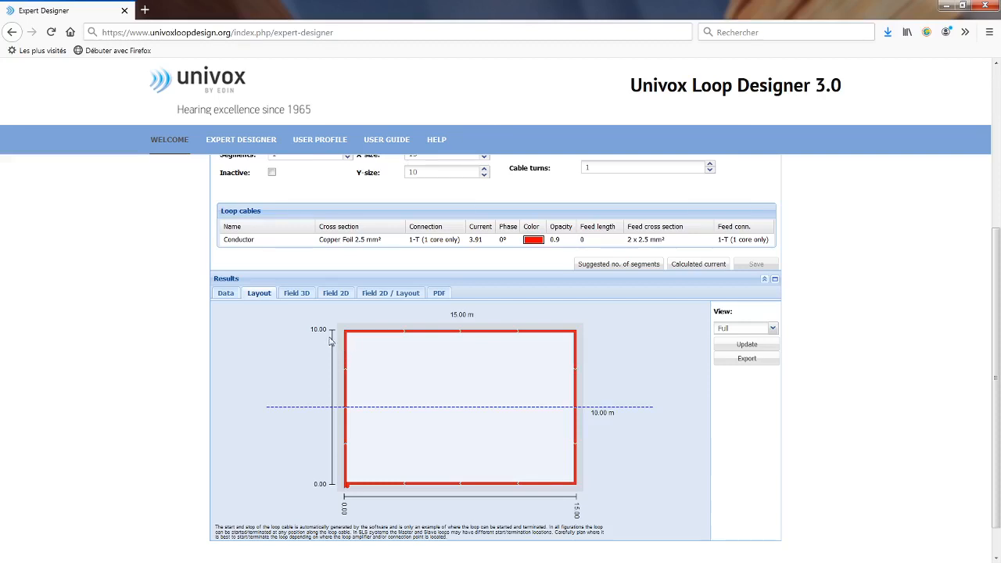
# Name the new figuration Boucle
pyautogui.scroll(1, 97, 397)
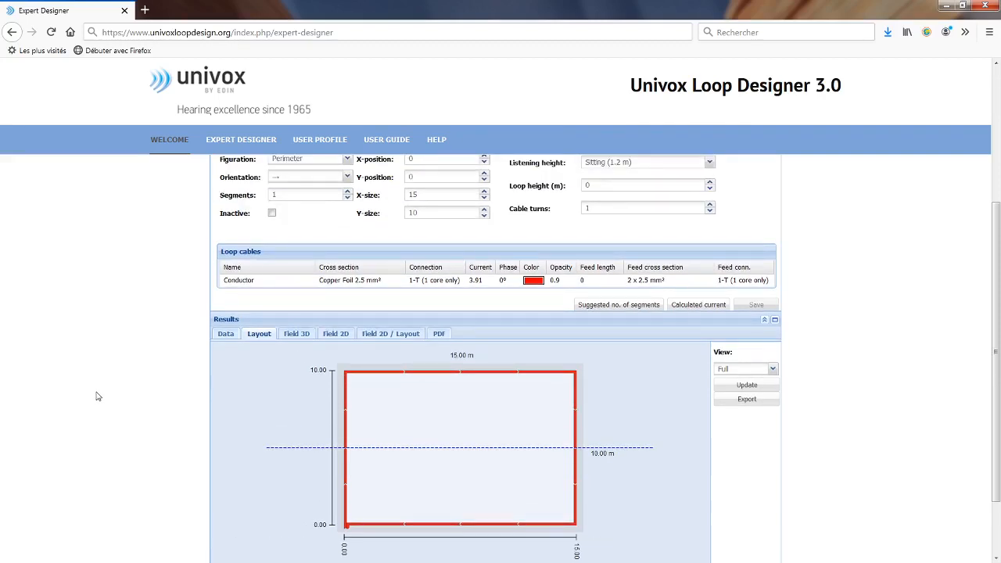
pyautogui.scroll(2, 98, 396)
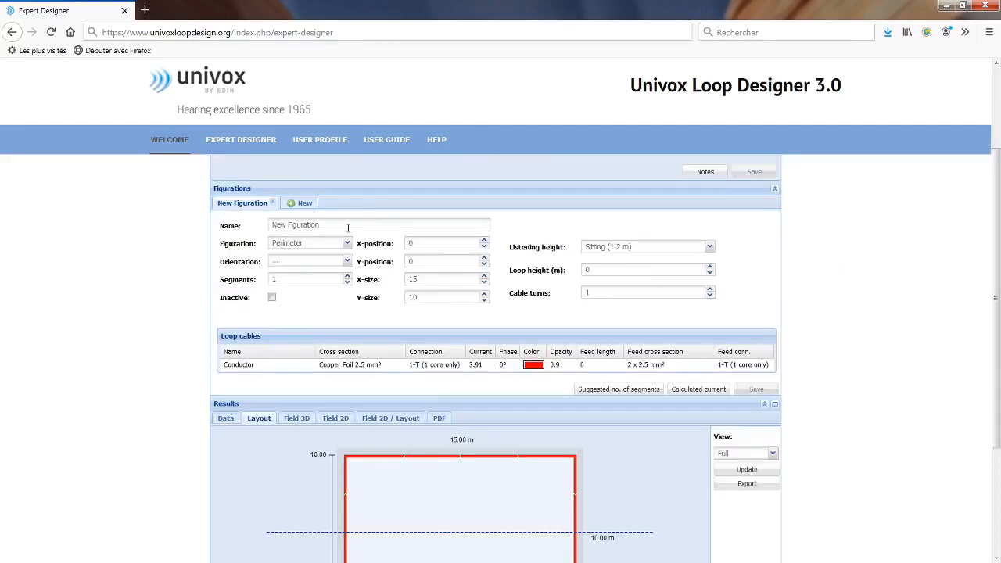
pyautogui.moveTo(328, 225); pyautogui.dragTo(221, 214)
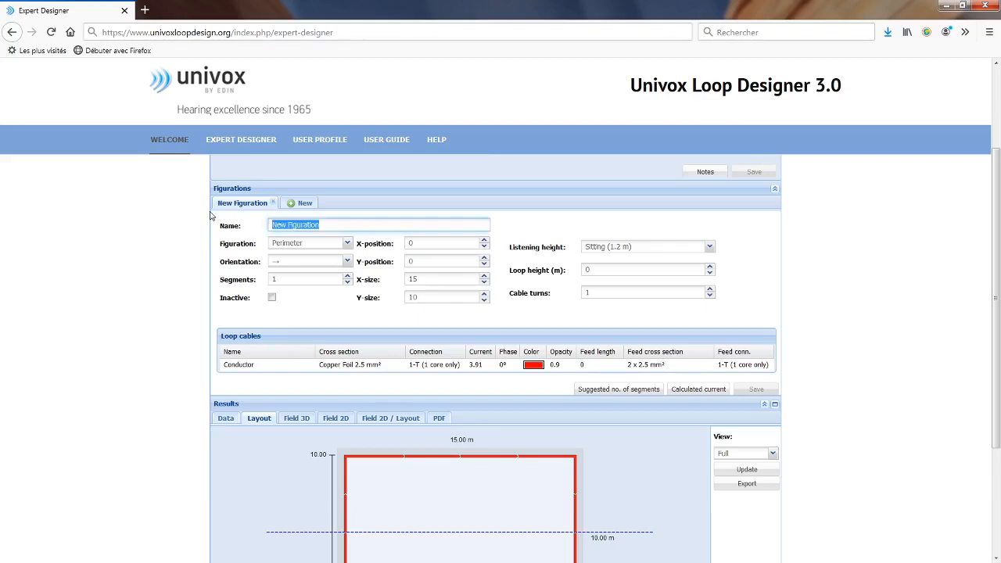
pyautogui.write('Boucle')
pyautogui.press('Tab')
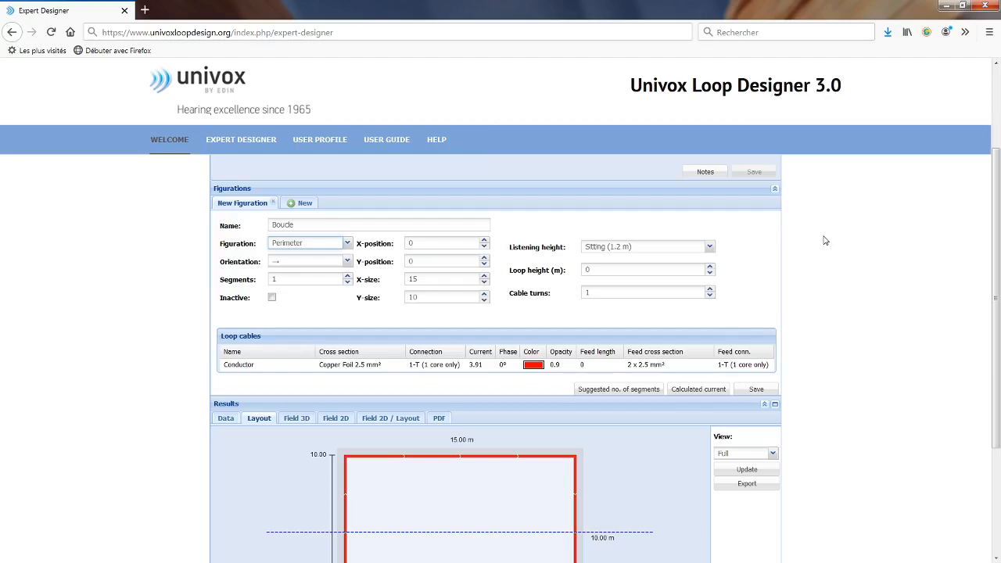
# Review the figuration classes and their description for the loop, keeping Perimeter as the class
pyautogui.click(347, 243)
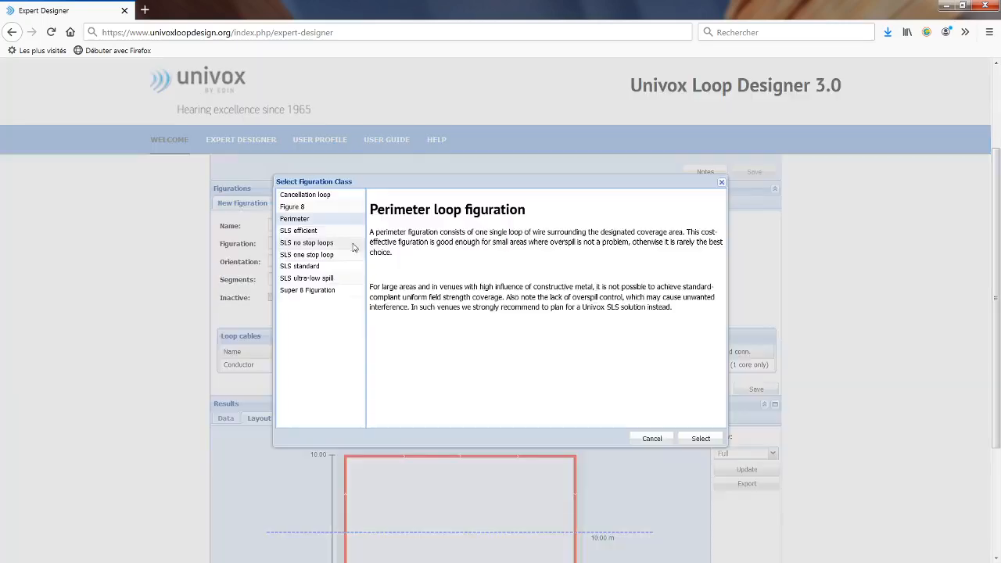
pyautogui.click(700, 439)
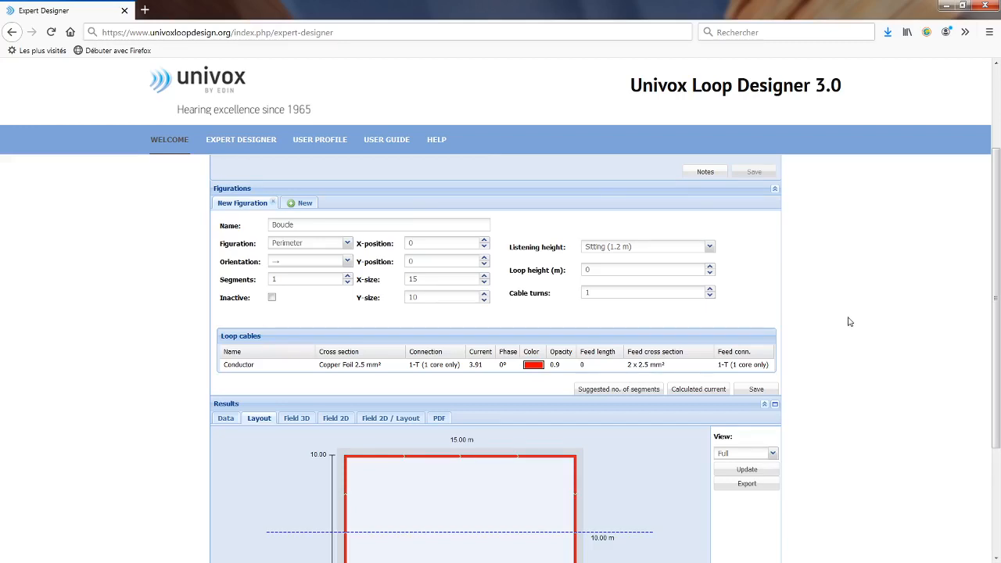
pyautogui.scroll(-2, 702, 320)
pyautogui.scroll(2, 696, 320)
# Examine the listening height options and the loop height setting of the figuration, keeping Sitting (1.2 m)
pyautogui.click(710, 247)
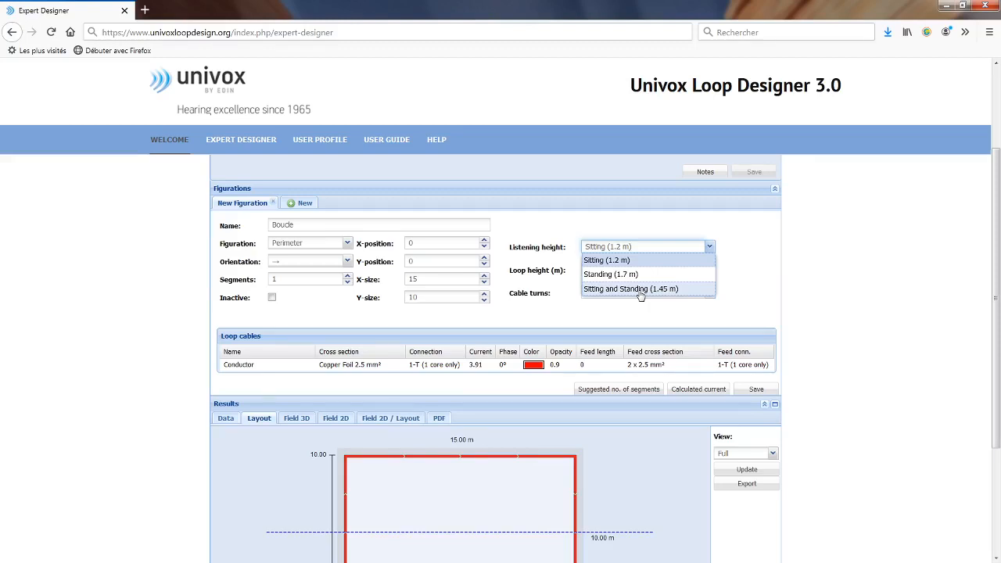
pyautogui.click(770, 285)
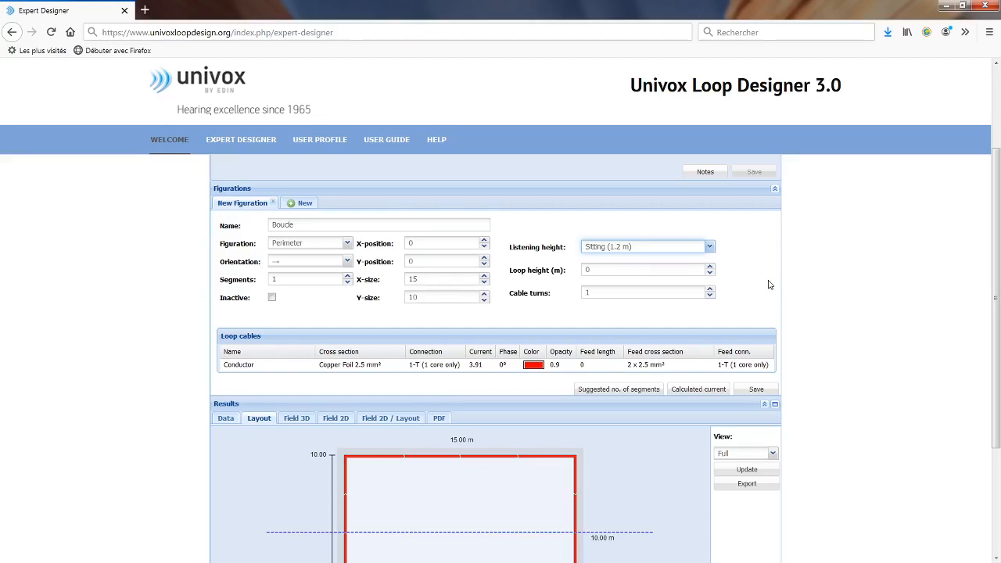
pyautogui.click(592, 270)
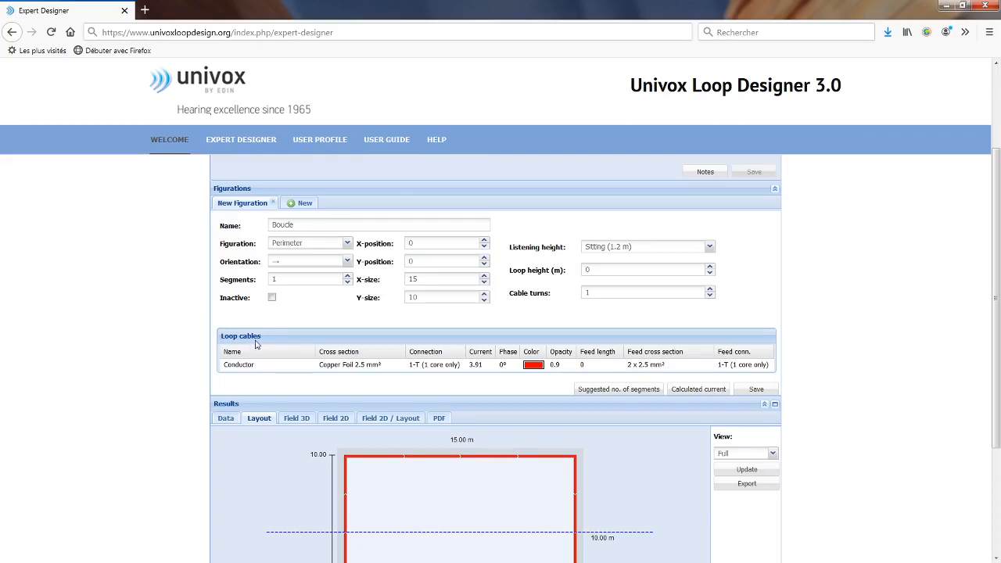
# Examine the cross-section options for the loop conductor, from copper foil to the US AWG sizes, keeping Copper Foil 2.5 mm²
pyautogui.click(399, 366)
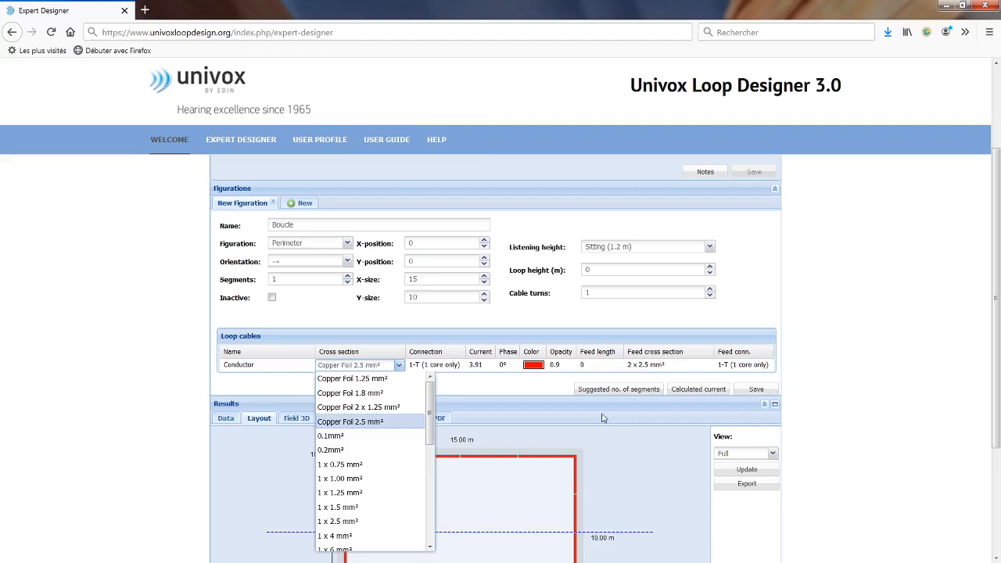
pyautogui.moveTo(430, 413)
pyautogui.mouseDown()
pyautogui.moveTo(430, 440)
pyautogui.moveTo(428, 432)
pyautogui.mouseUp()
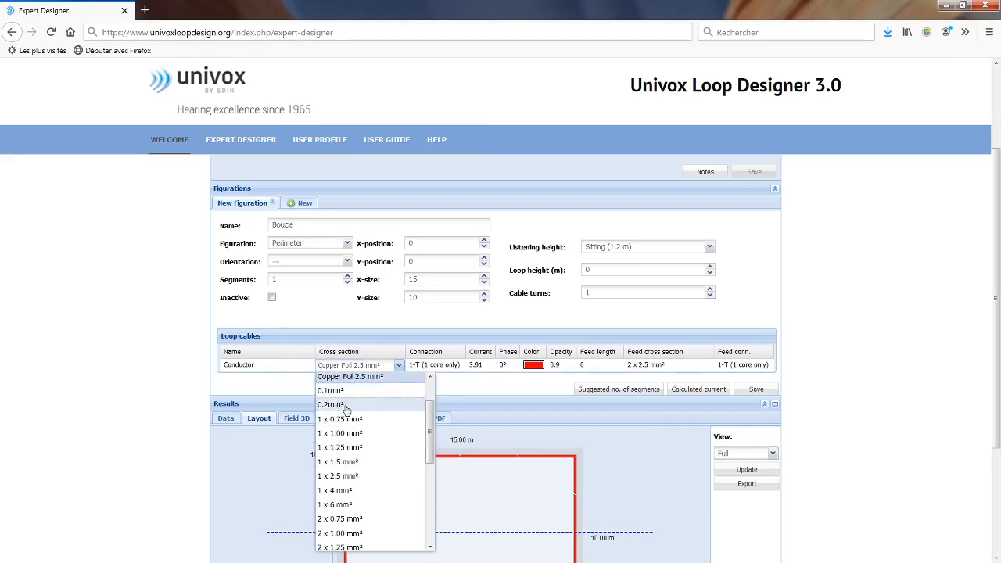
pyautogui.scroll(-1, 347, 411)
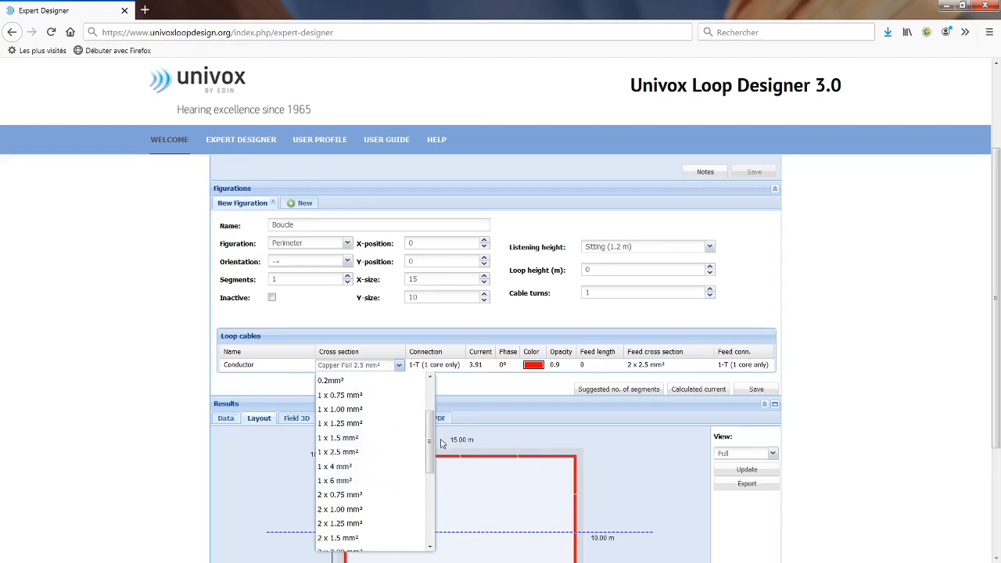
pyautogui.scroll(-3, 336, 408)
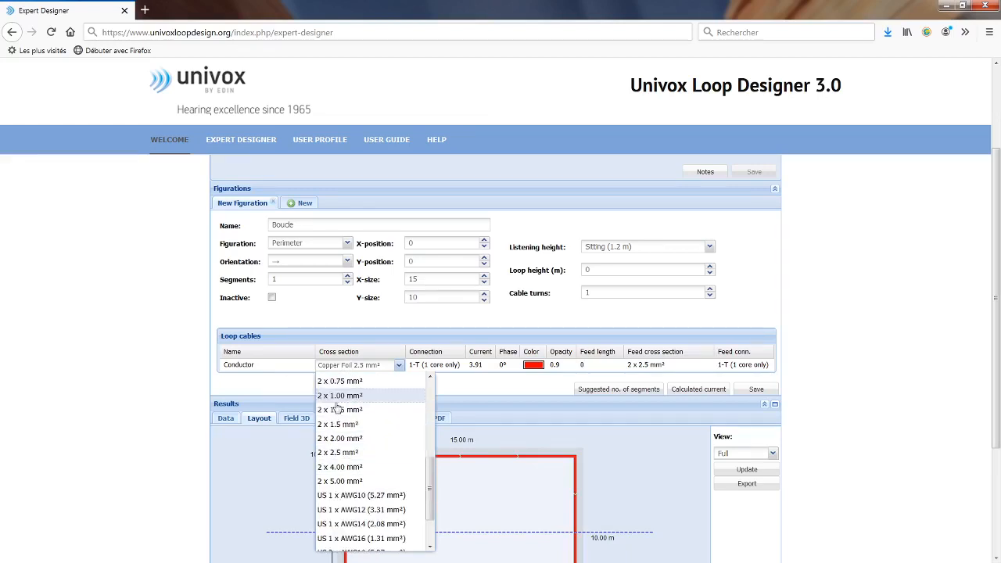
pyautogui.scroll(-1, 337, 409)
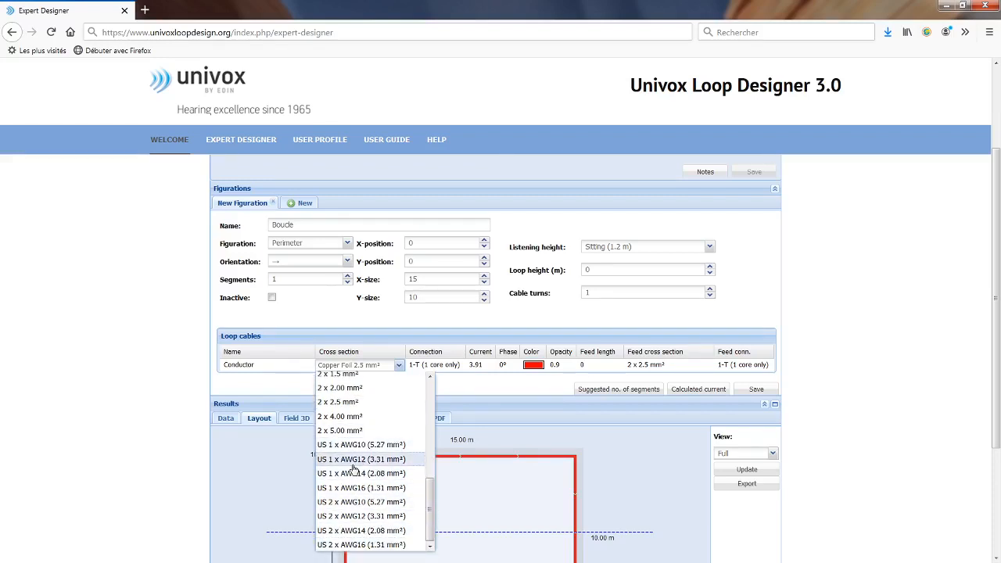
pyautogui.click(897, 319)
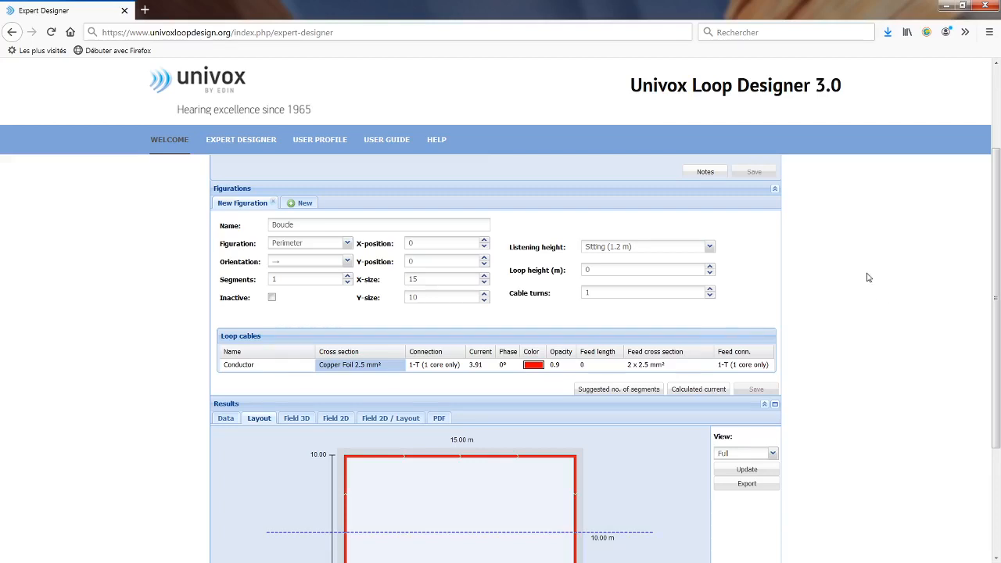
# View the loop's field results in the combined 2D and layout plot, the 2D plot and the 3D plot
pyautogui.scroll(-3, 868, 277)
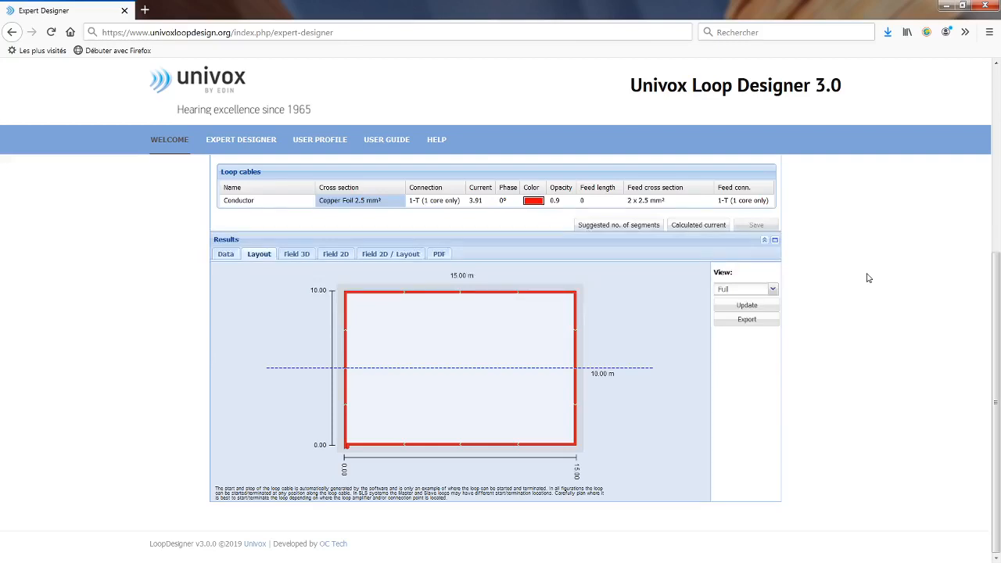
pyautogui.click(397, 255)
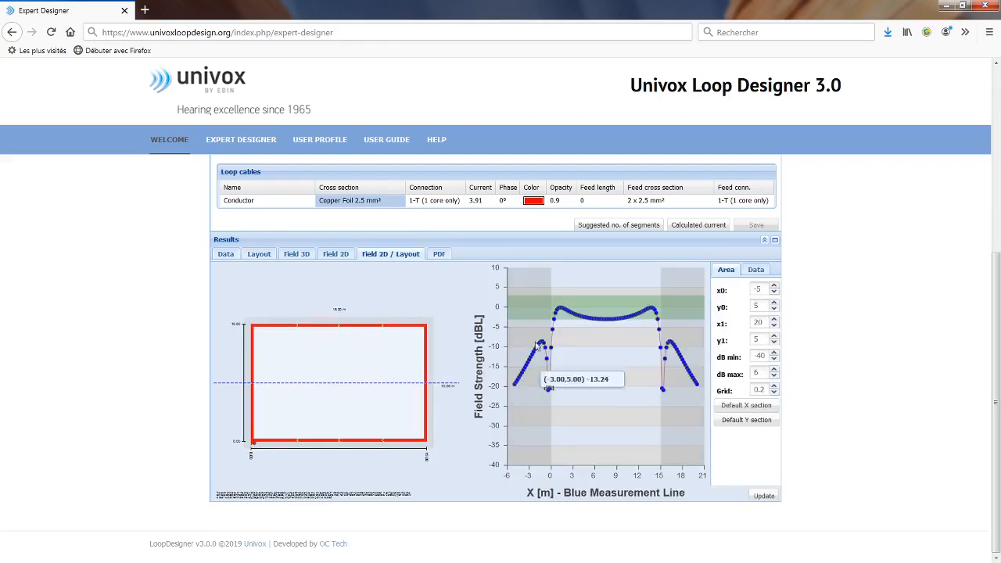
pyautogui.click(340, 256)
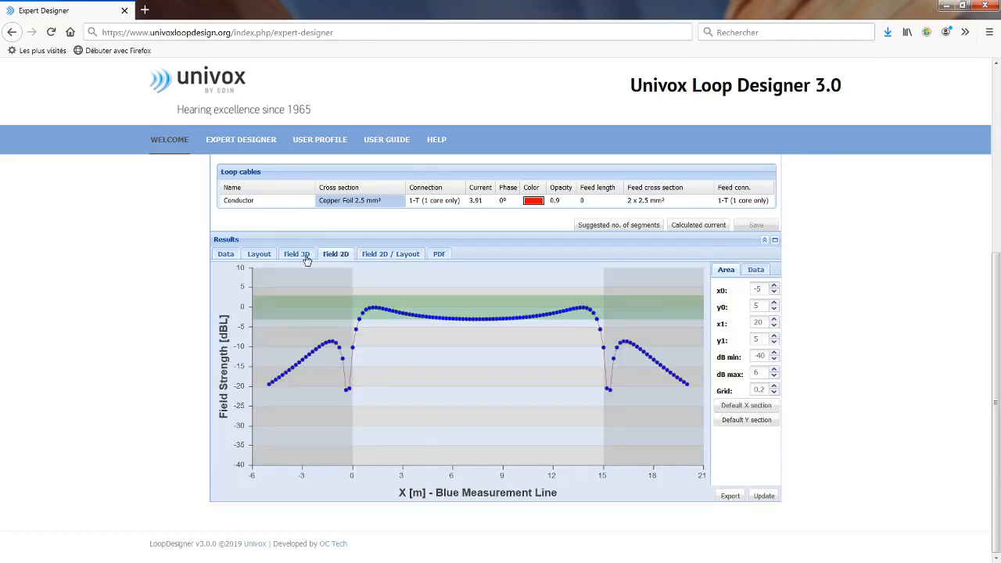
pyautogui.click(301, 258)
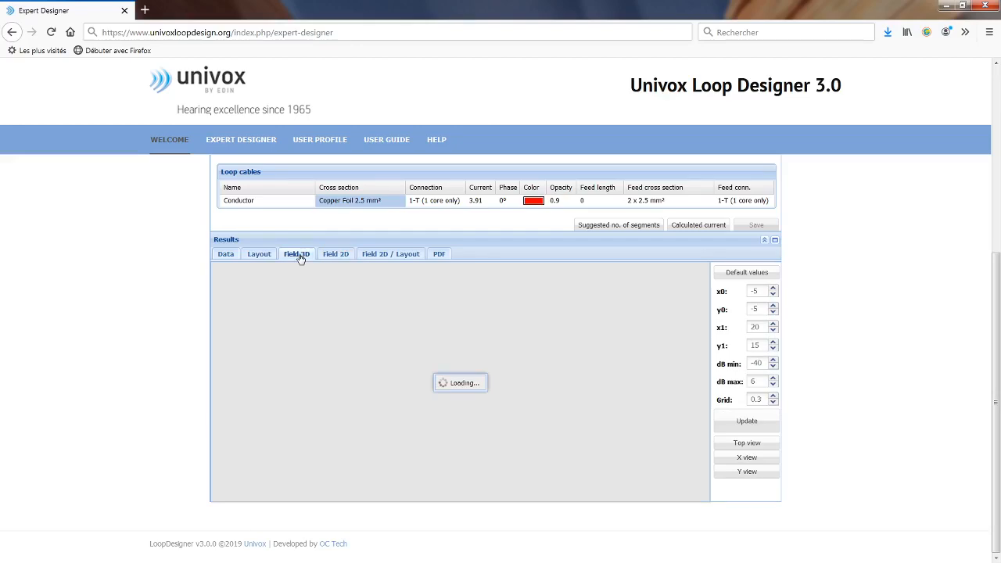
pyautogui.moveTo(596, 373); pyautogui.dragTo(562, 403)
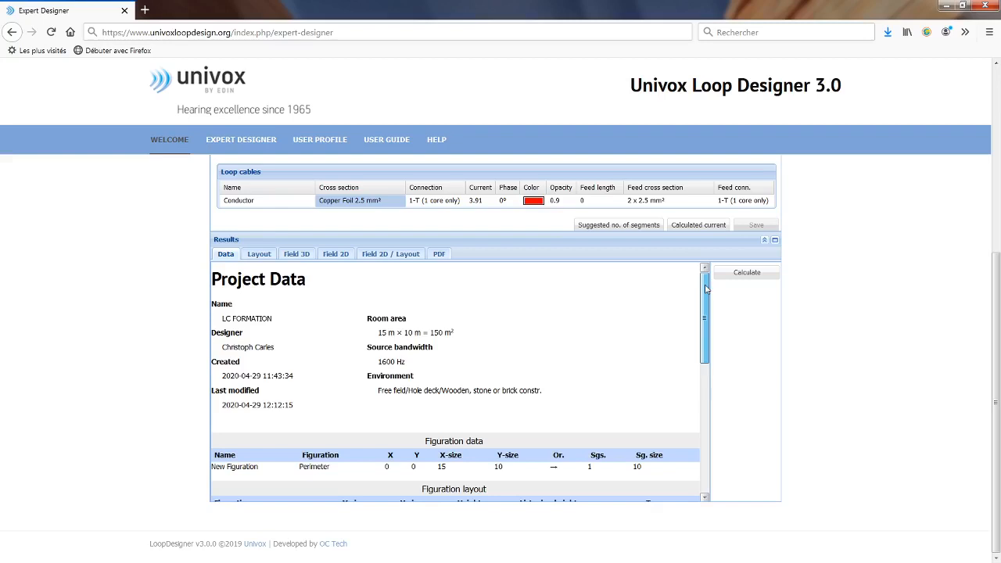
# Review the project data report from the figuration data through the amplifier, loop cable and feed data to the amplifier outputs
pyautogui.scroll(-1, 705, 289)
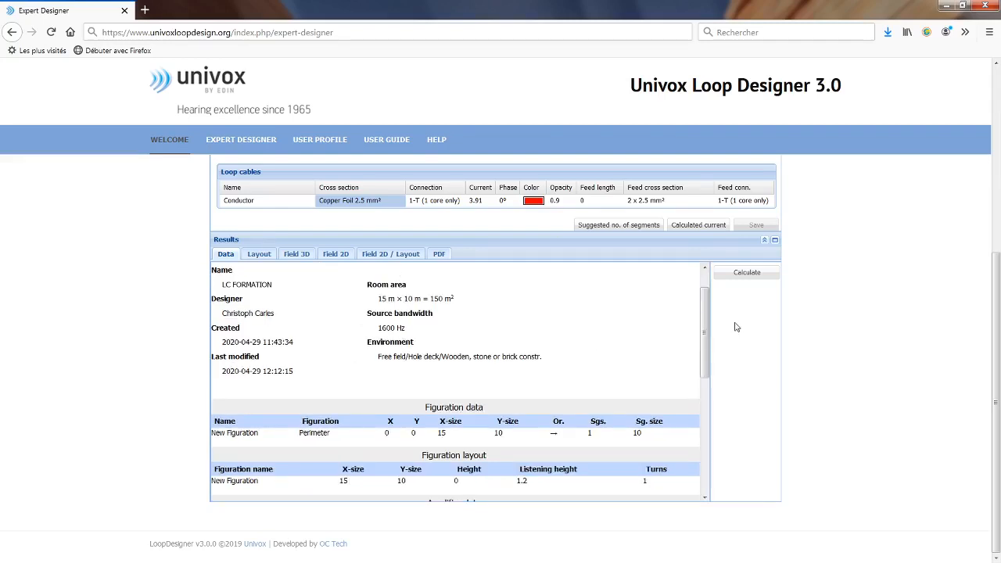
pyautogui.scroll(-1, 708, 323)
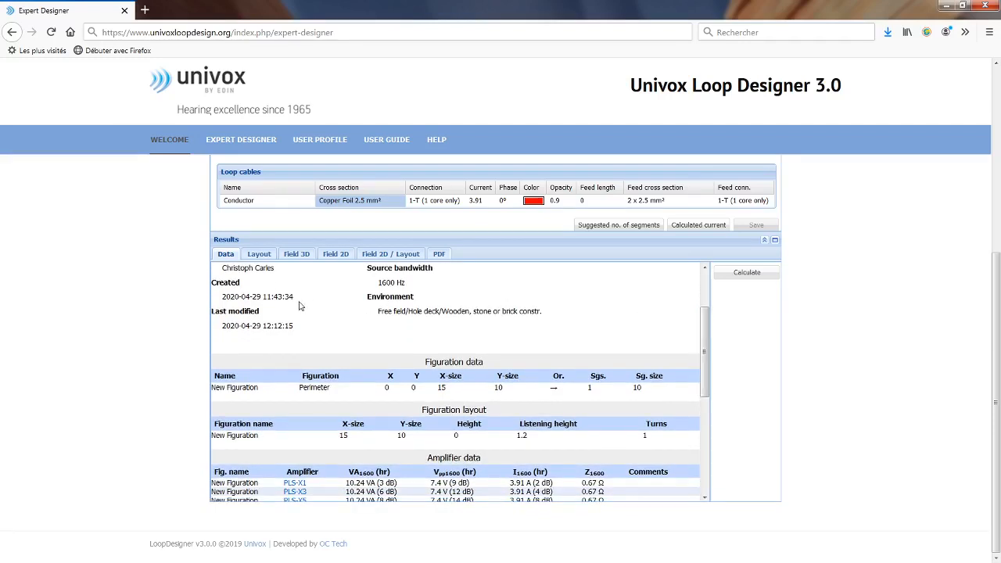
pyautogui.scroll(-2, 299, 305)
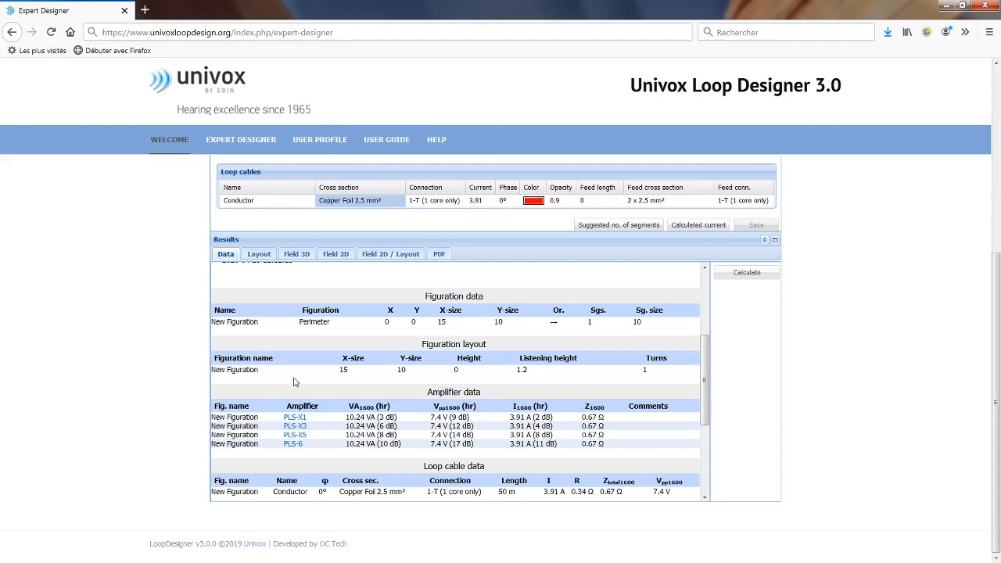
pyautogui.moveTo(707, 352); pyautogui.dragTo(710, 380)
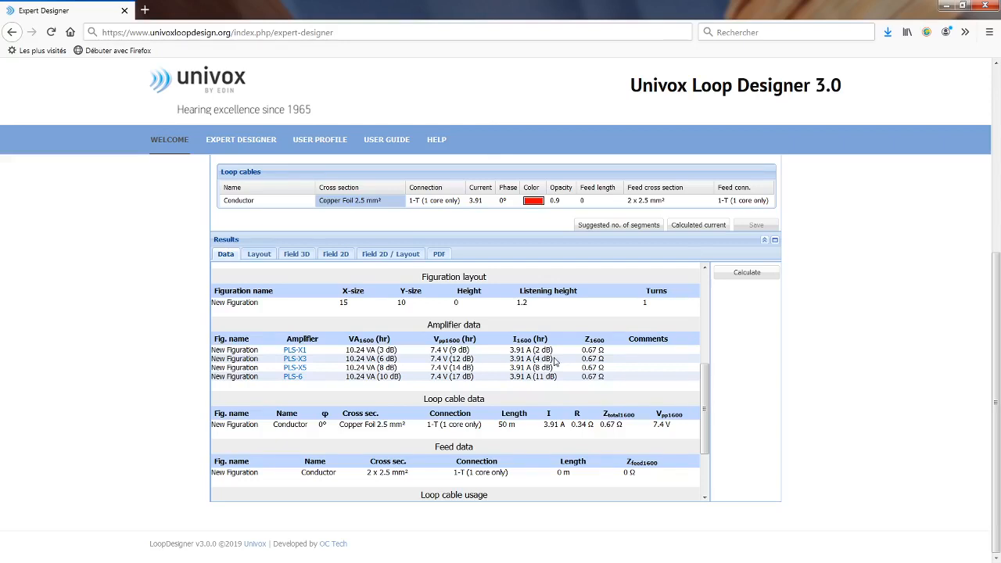
pyautogui.scroll(-2, 555, 361)
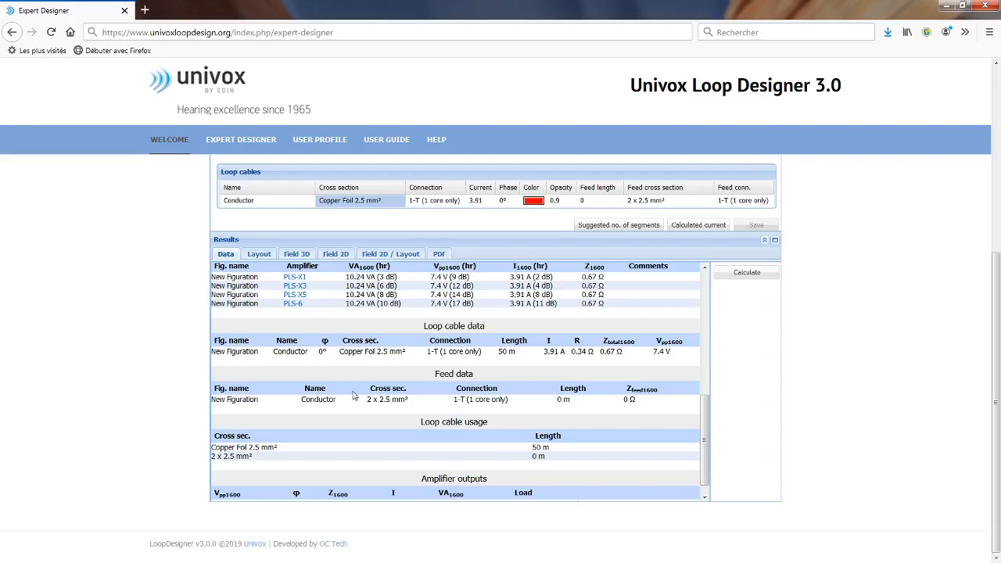
pyautogui.scroll(-1, 484, 422)
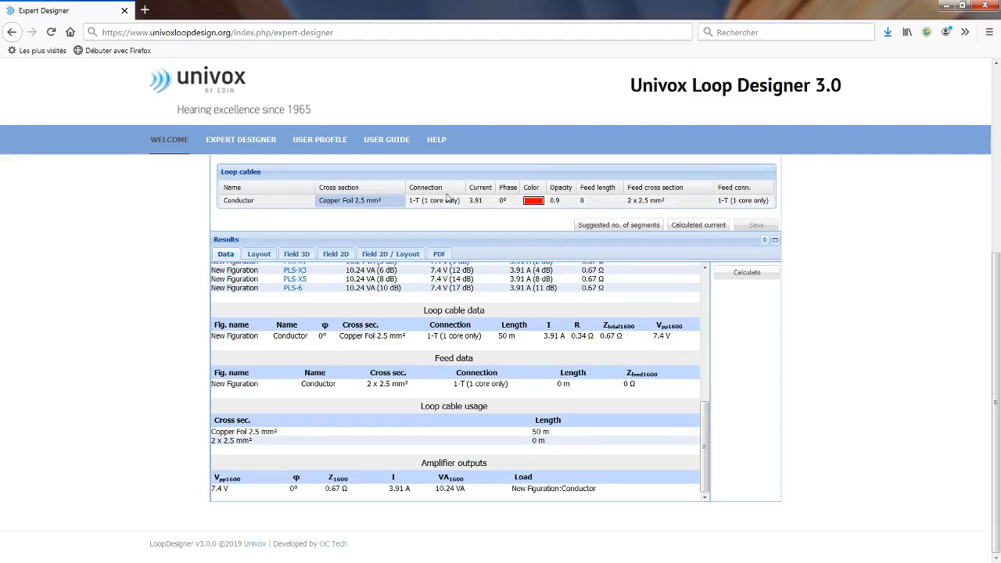
# Set the conductor's cross section and feed cross section to 1 x 2.5 mm² with a feed length of 20, save, and check the amplifier data
pyautogui.click(399, 201)
pyautogui.click(399, 201)
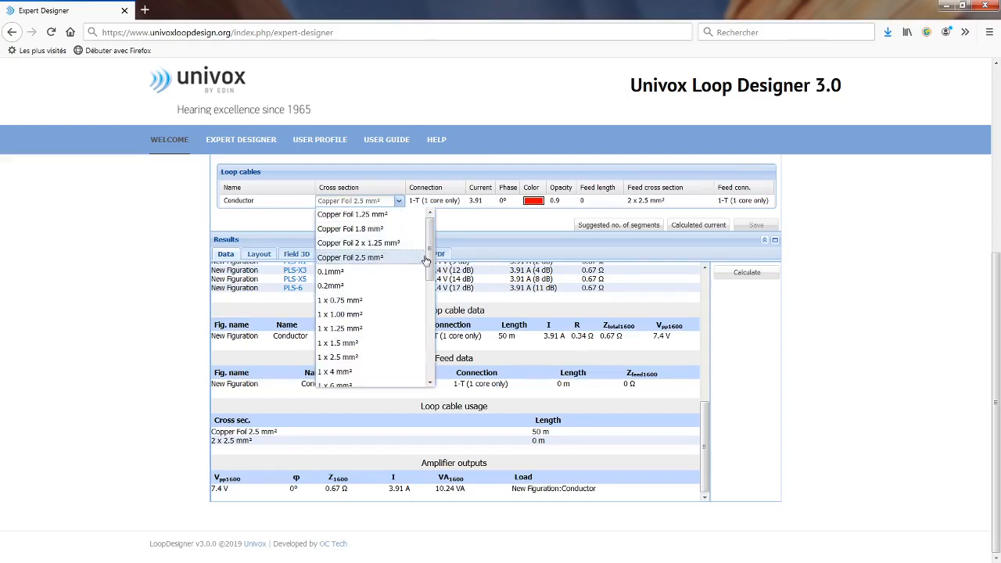
pyautogui.click(376, 358)
pyautogui.click(707, 201)
pyautogui.click(706, 201)
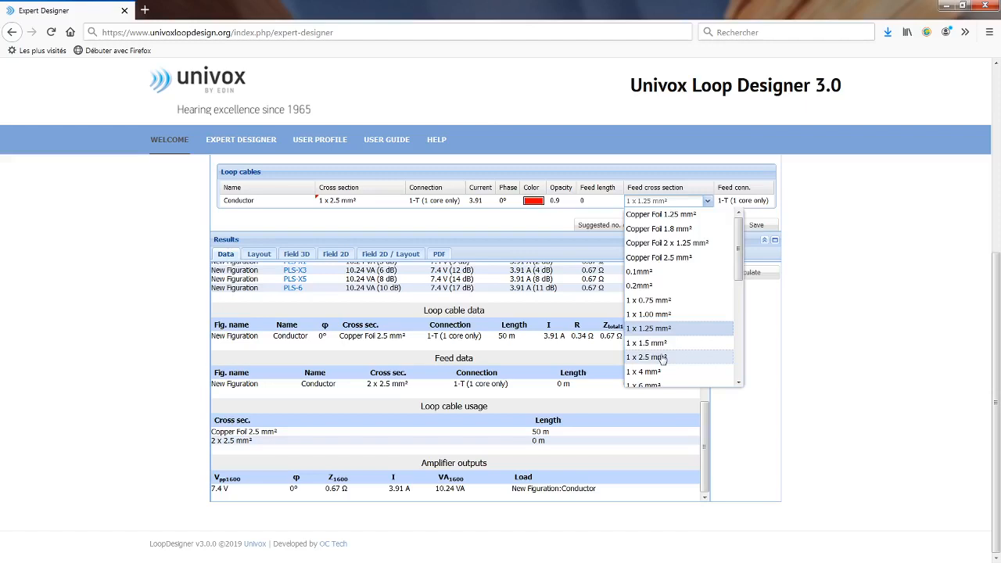
pyautogui.click(662, 357)
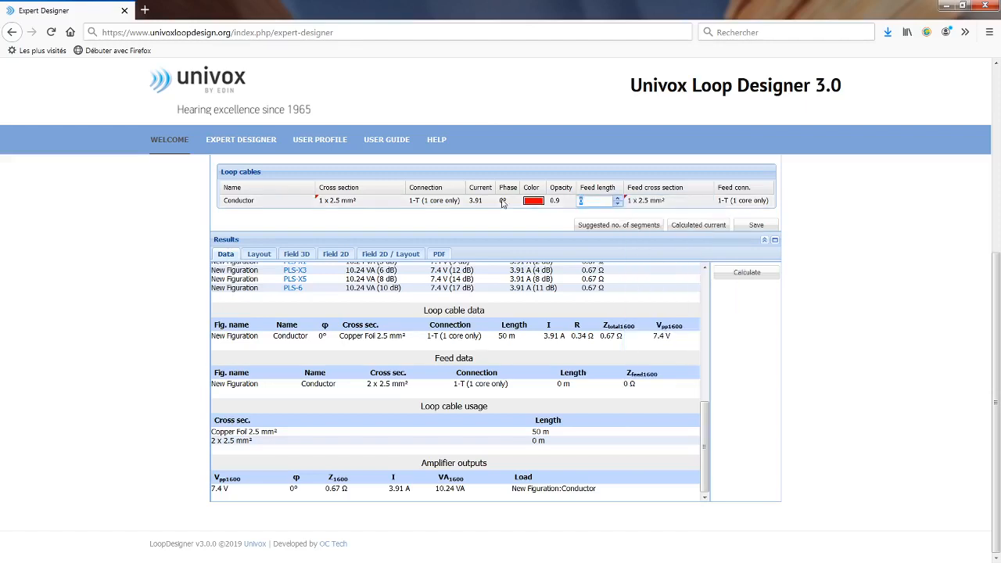
pyautogui.click(757, 226)
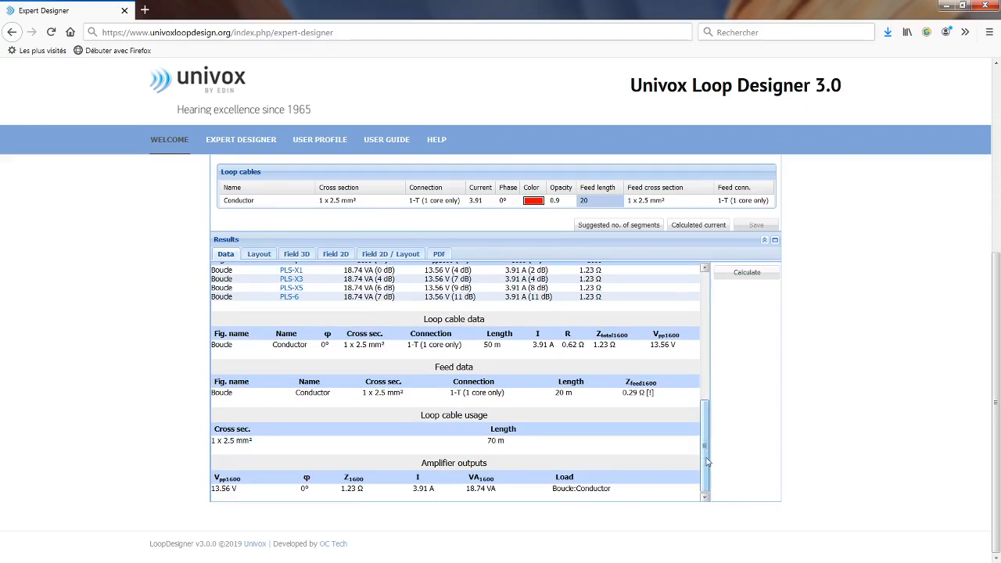
pyautogui.moveTo(703, 457); pyautogui.dragTo(704, 401)
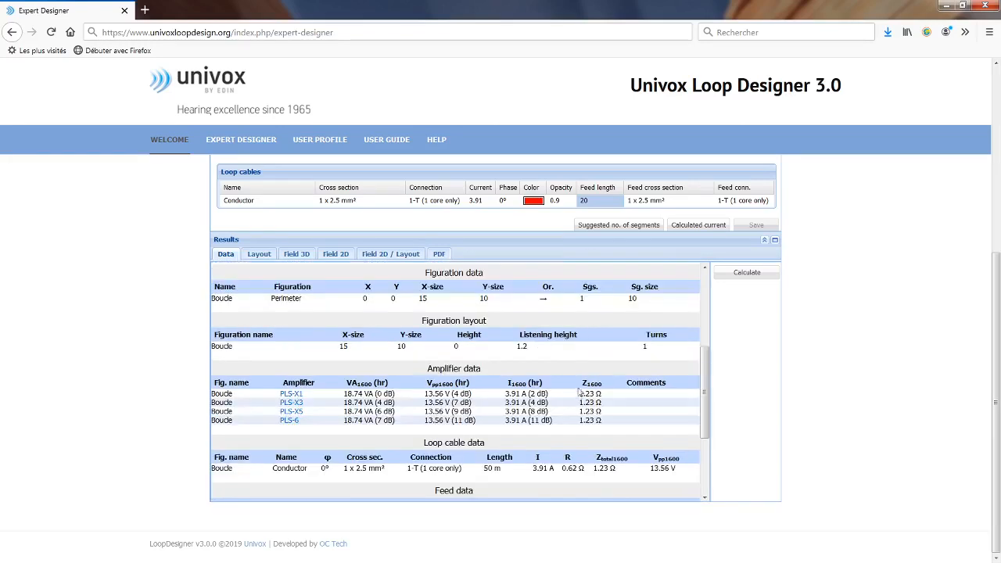
# Try a conductor cross section of 1 x 1.00 mm² and recalculate the results
pyautogui.click(373, 204)
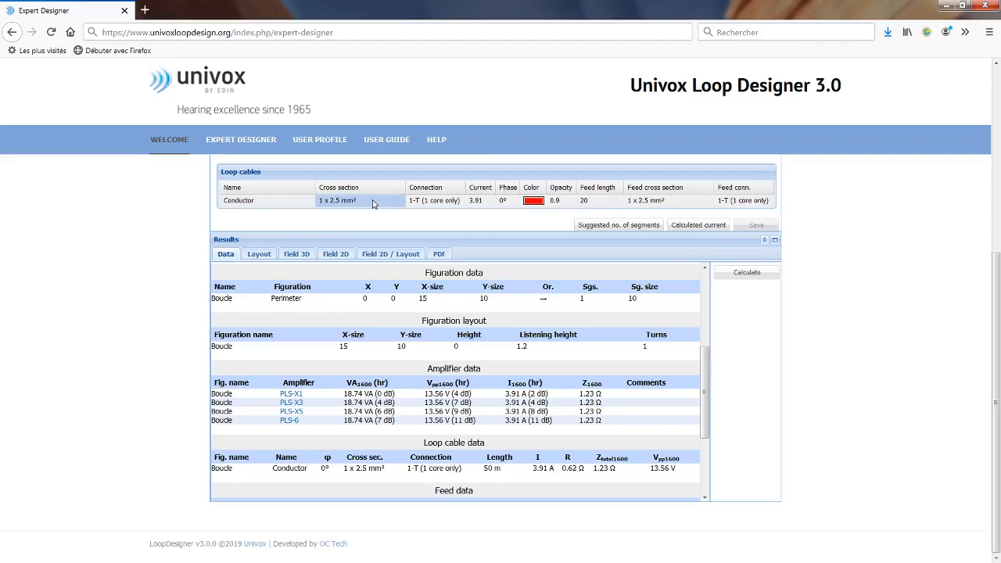
pyautogui.click(373, 204)
pyautogui.click(388, 310)
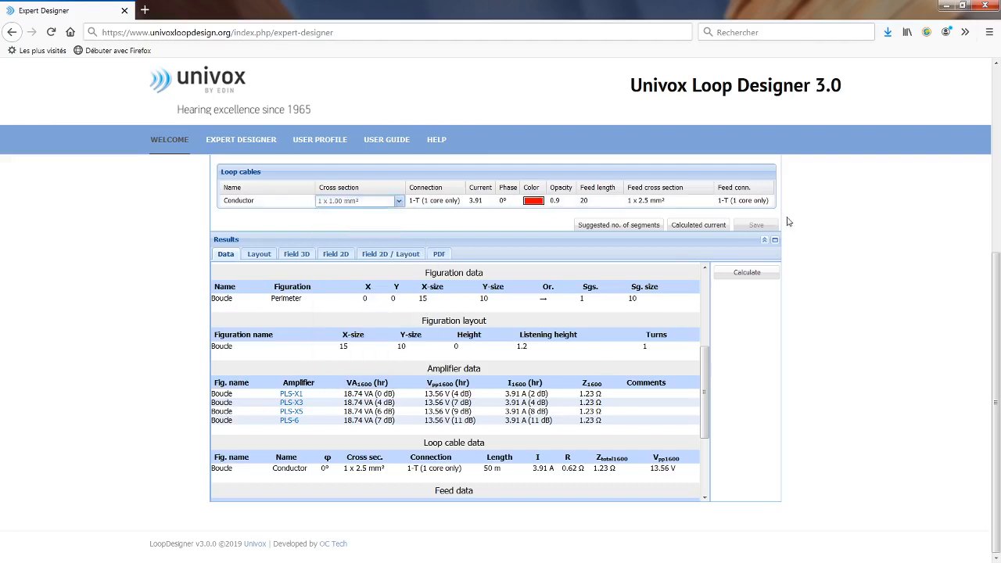
pyautogui.click(744, 273)
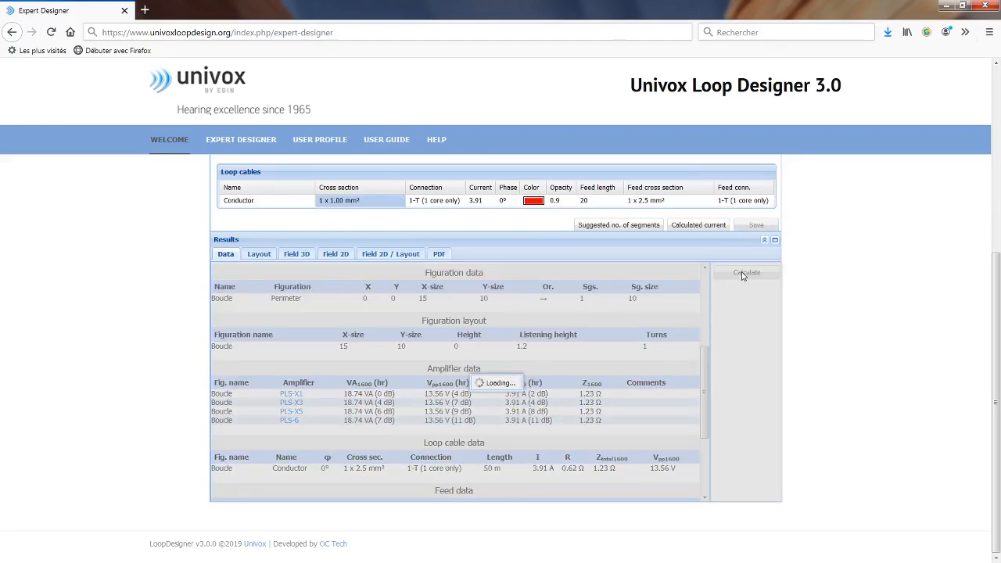
# Set the conductor's cross section to 1 x 4 mm² and save it to update the amplifier data
pyautogui.click(398, 201)
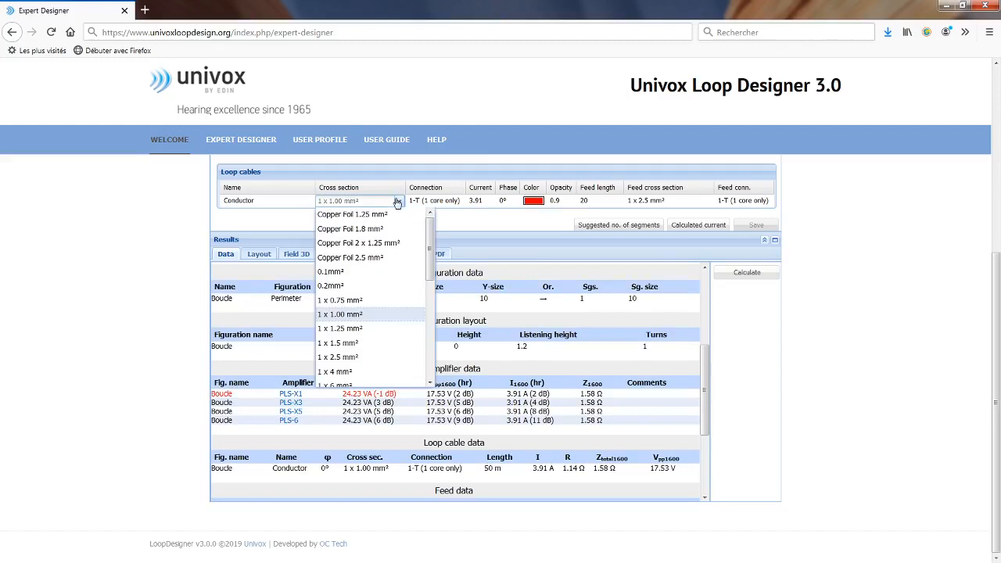
pyautogui.click(327, 371)
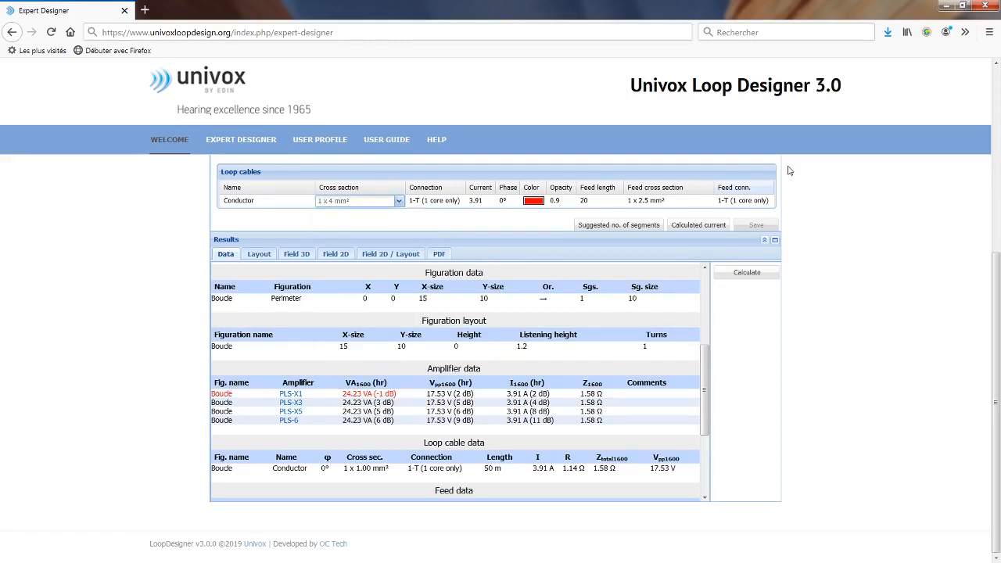
pyautogui.click(757, 225)
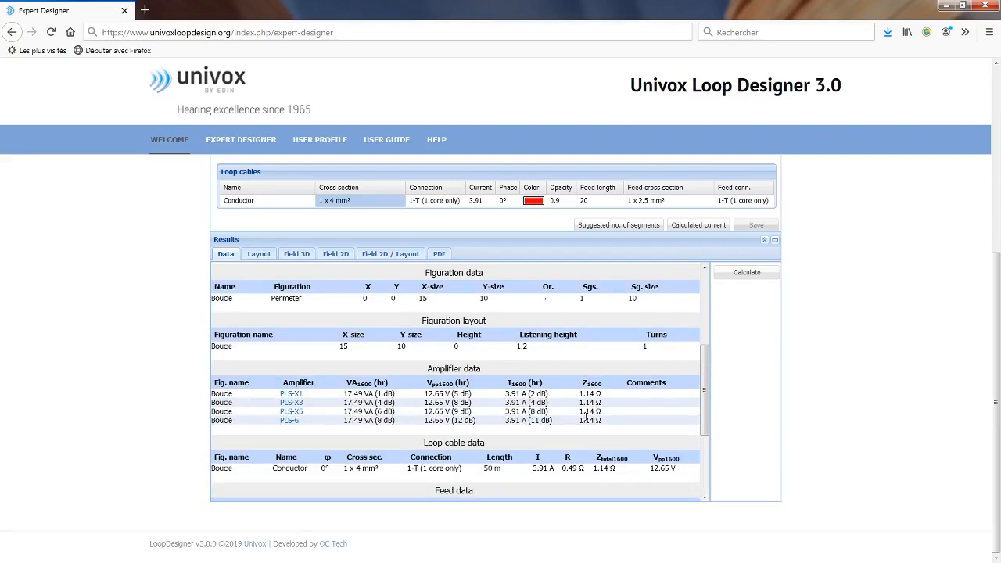
# Inspect the field strength in the combined 2D and layout plot along the X measurement line and along the default Y section
pyautogui.click(376, 254)
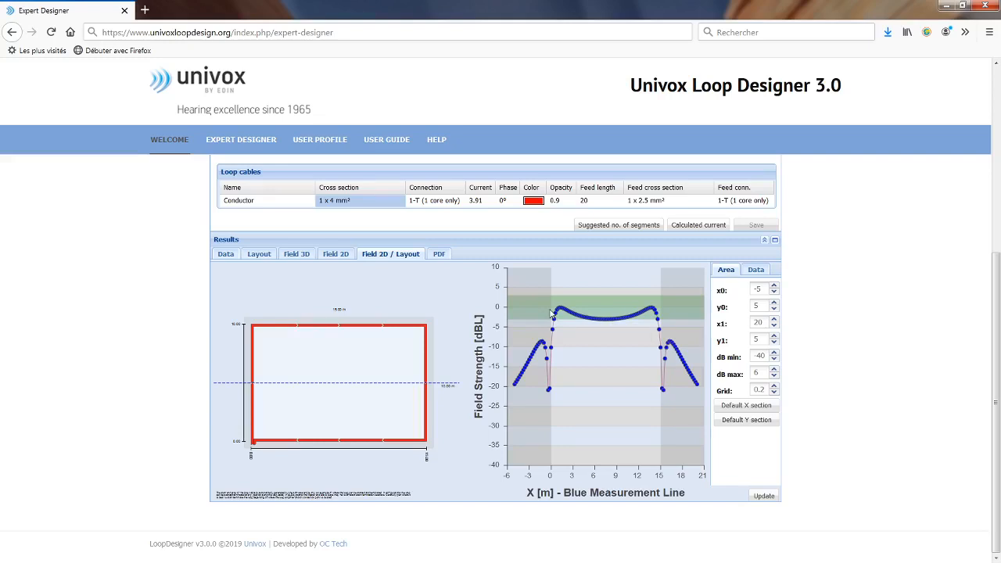
pyautogui.moveTo(653, 314)
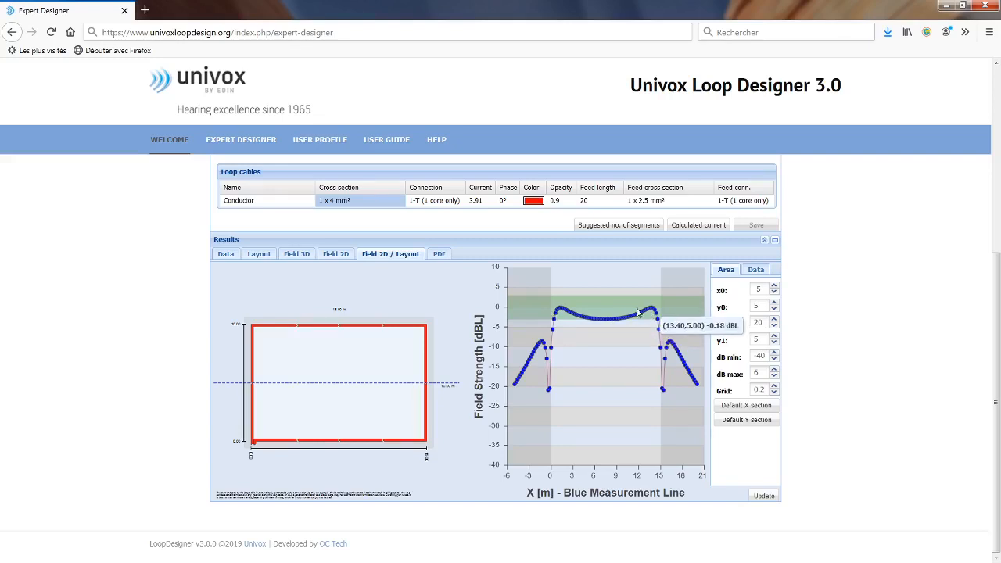
pyautogui.moveTo(607, 324)
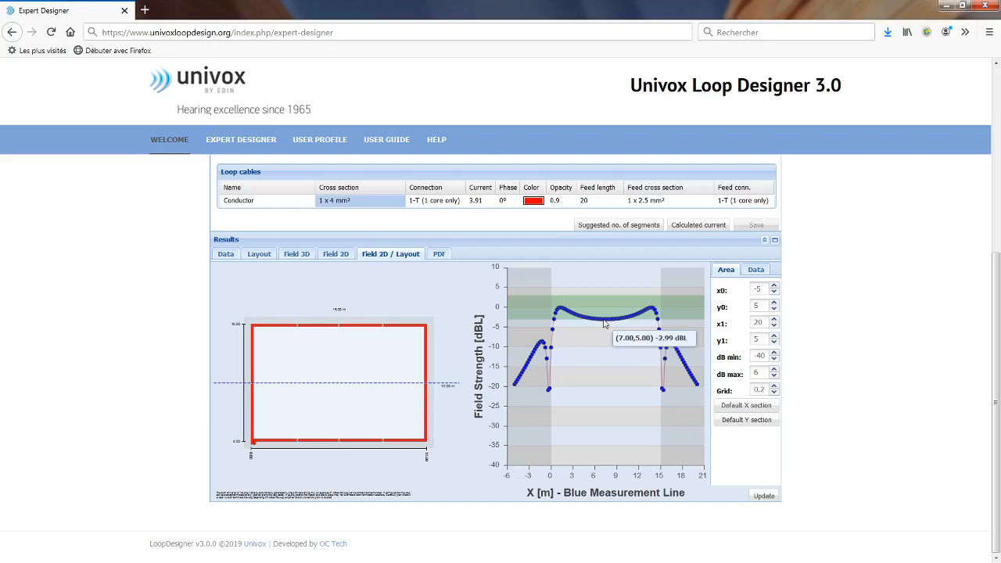
pyautogui.click(746, 422)
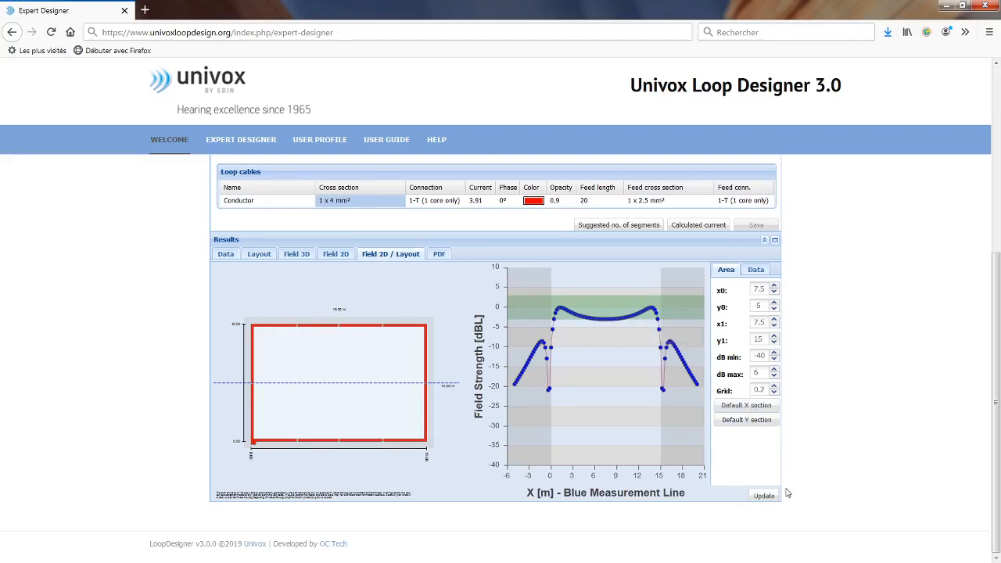
pyautogui.click(764, 495)
pyautogui.moveTo(604, 319)
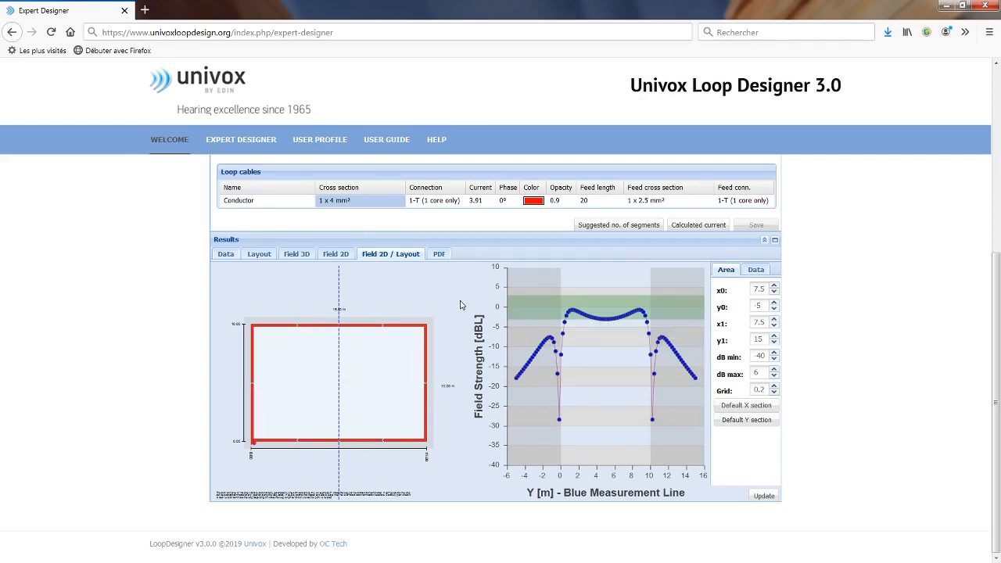
# Add the 100 Hz and 5000 Hz field curves to the 2D field plot and review them alongside the amplifier data
pyautogui.click(476, 200)
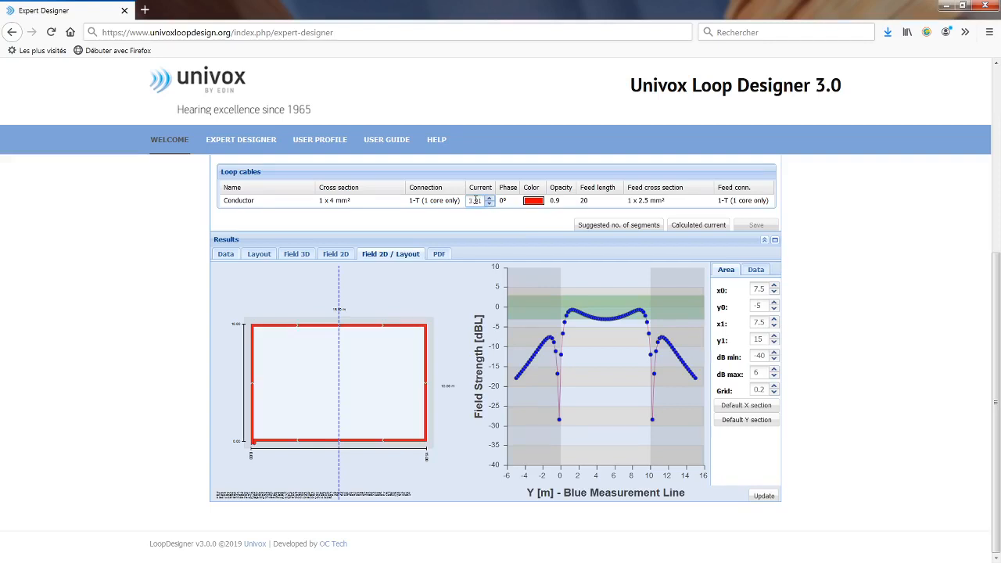
pyautogui.click(710, 234)
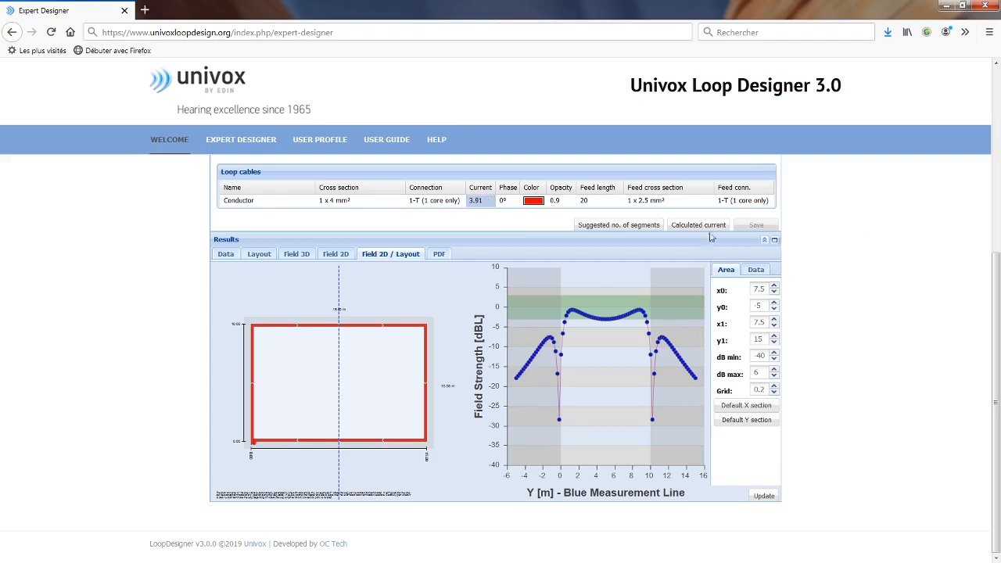
pyautogui.click(329, 256)
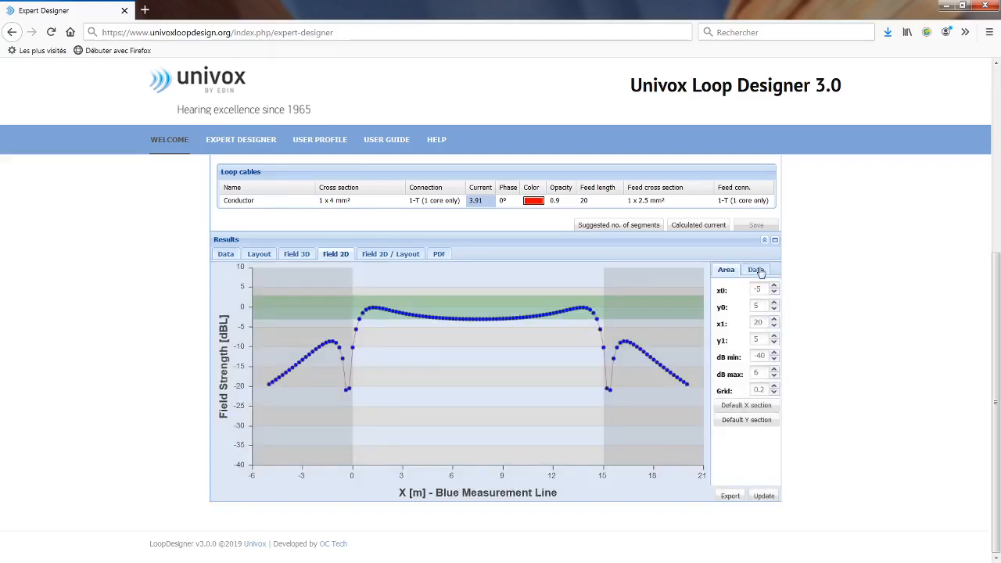
pyautogui.click(759, 271)
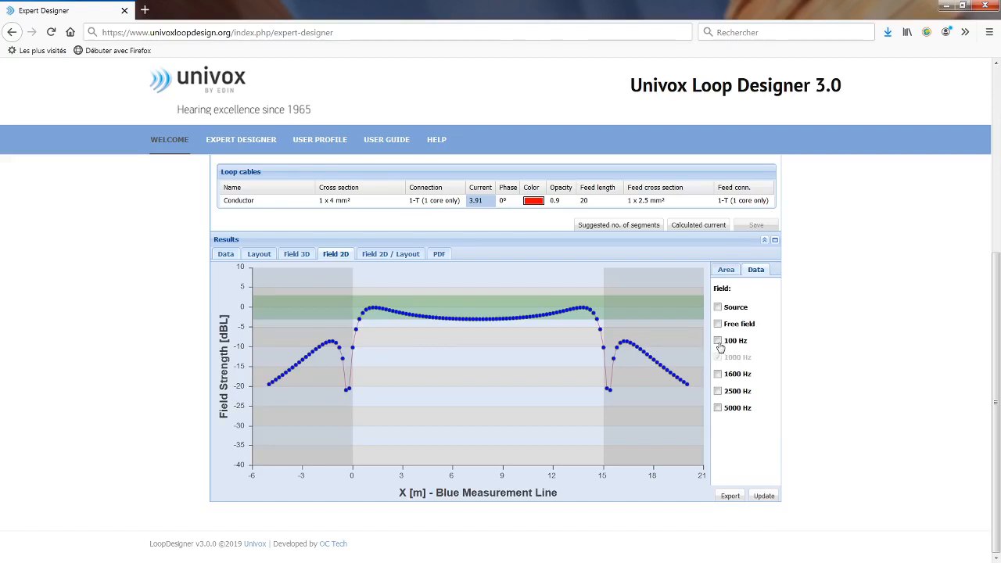
pyautogui.click(718, 342)
pyautogui.click(718, 409)
pyautogui.click(723, 270)
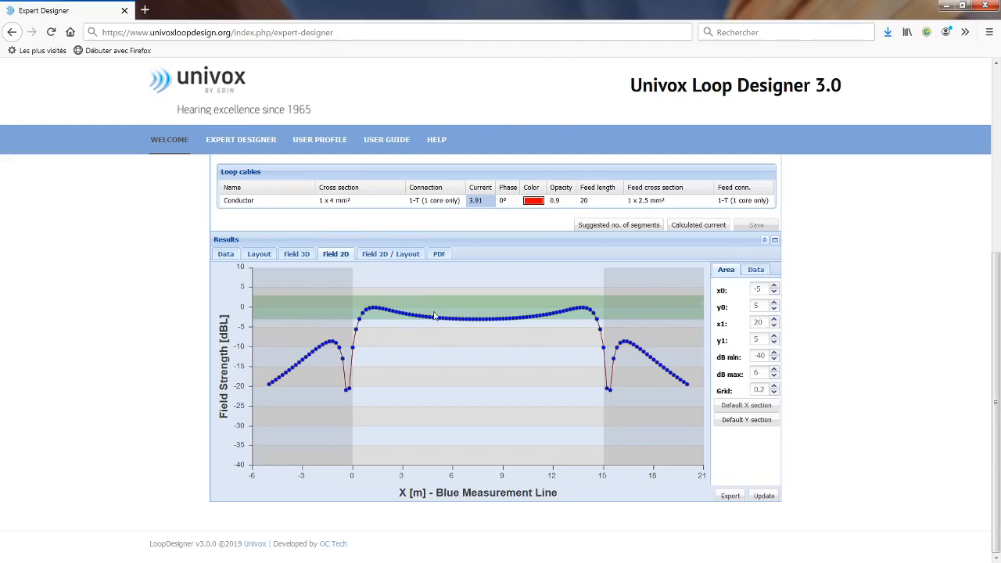
pyautogui.moveTo(467, 323)
pyautogui.click(225, 254)
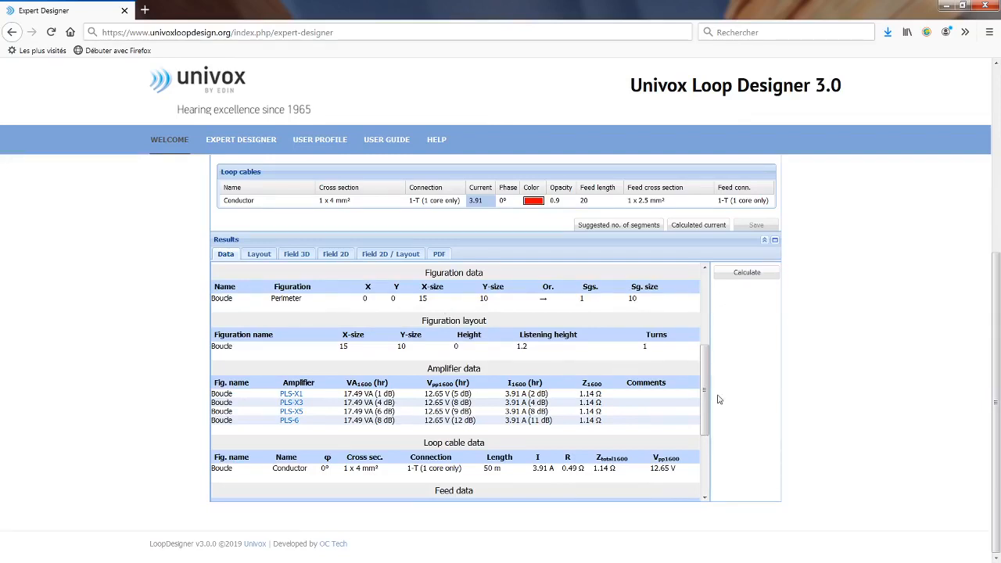
pyautogui.click(330, 254)
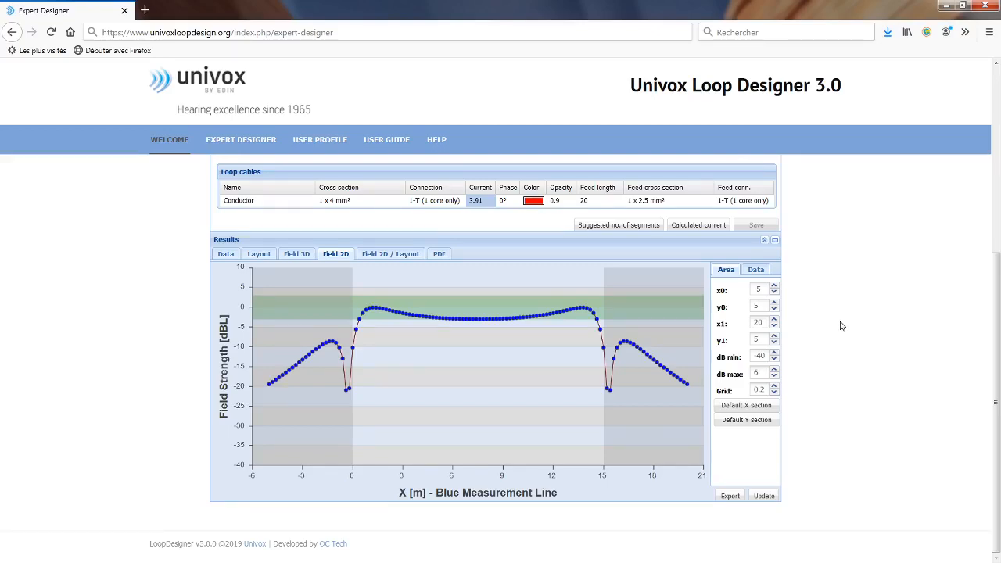
# Set the project environment to Standard reinforced concrete, save it, and examine the field strength along the X measurement line
pyautogui.scroll(4, 842, 326)
pyautogui.scroll(1, 803, 268)
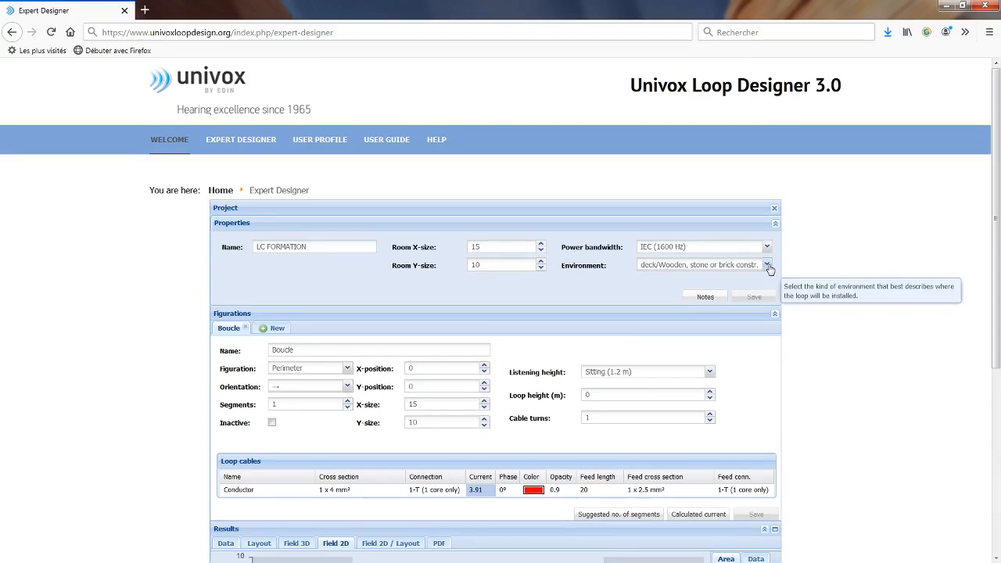
pyautogui.click(768, 265)
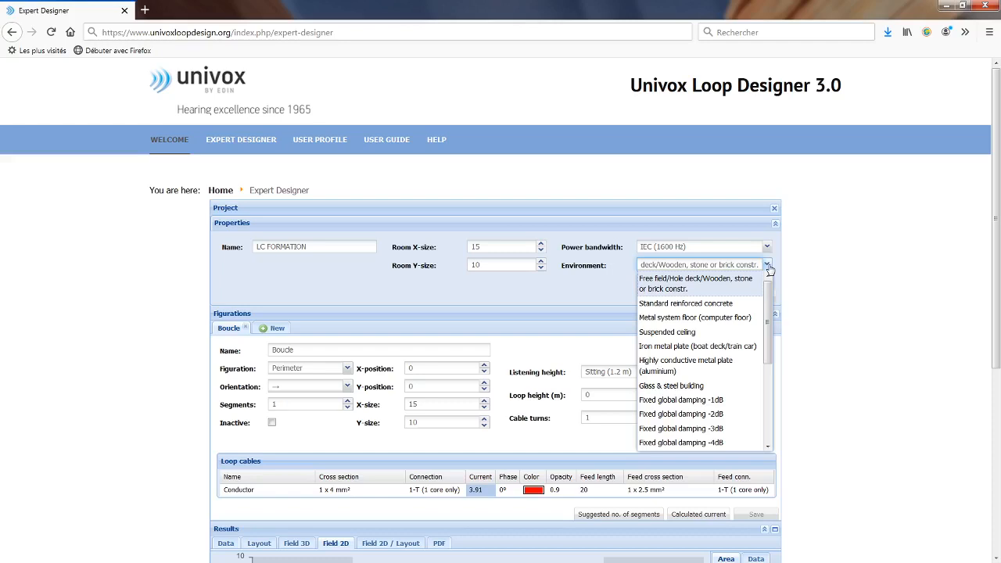
pyautogui.click(691, 306)
pyautogui.click(755, 298)
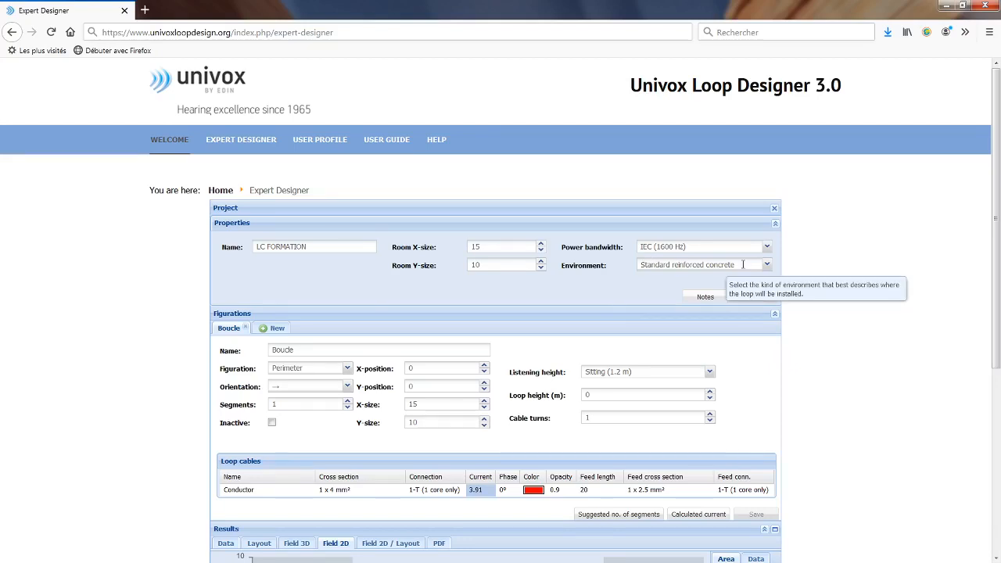
pyautogui.scroll(-3, 703, 297)
pyautogui.moveTo(369, 358)
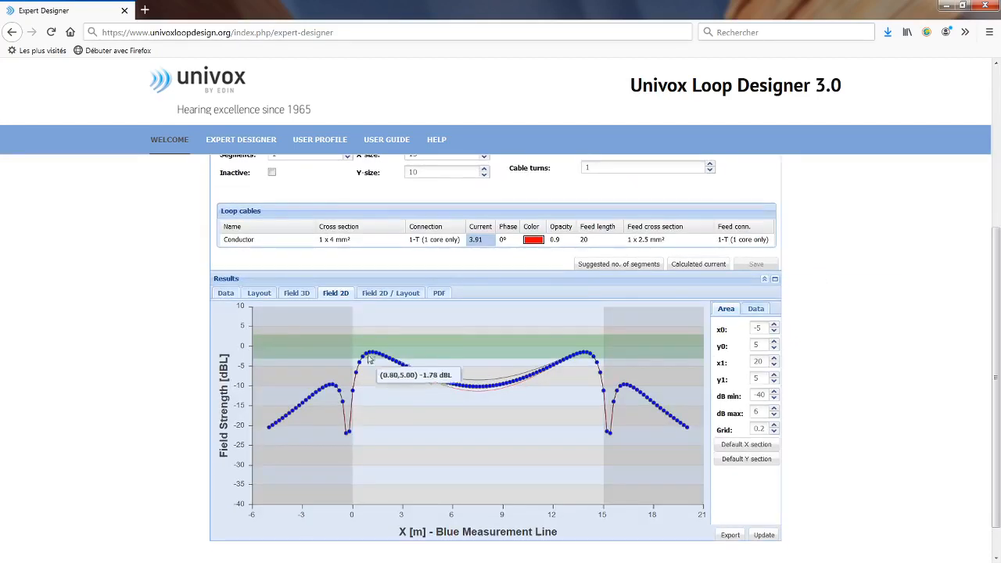
pyautogui.moveTo(467, 388)
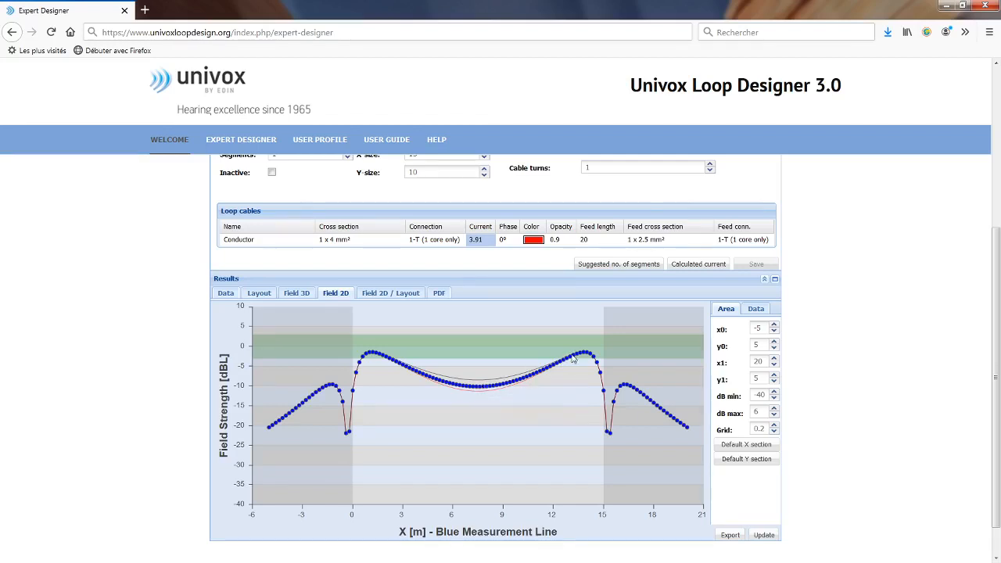
pyautogui.moveTo(588, 355)
# Try a conductor current of 6, save it, and check the peak field strength in the 2D plot
pyautogui.click(473, 240)
pyautogui.write('6')
pyautogui.press('Tab')
pyautogui.click(756, 264)
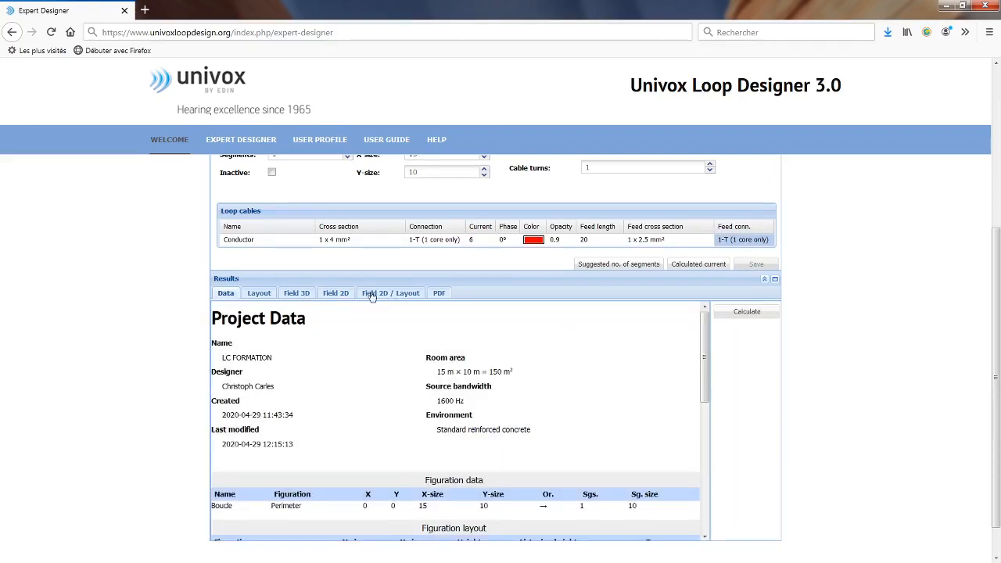
pyautogui.click(338, 292)
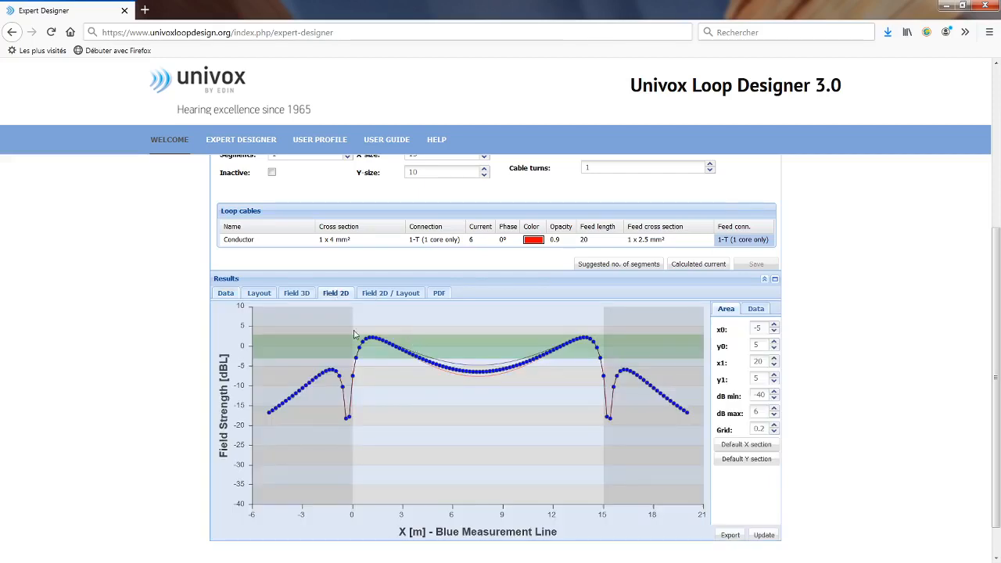
pyautogui.moveTo(371, 341)
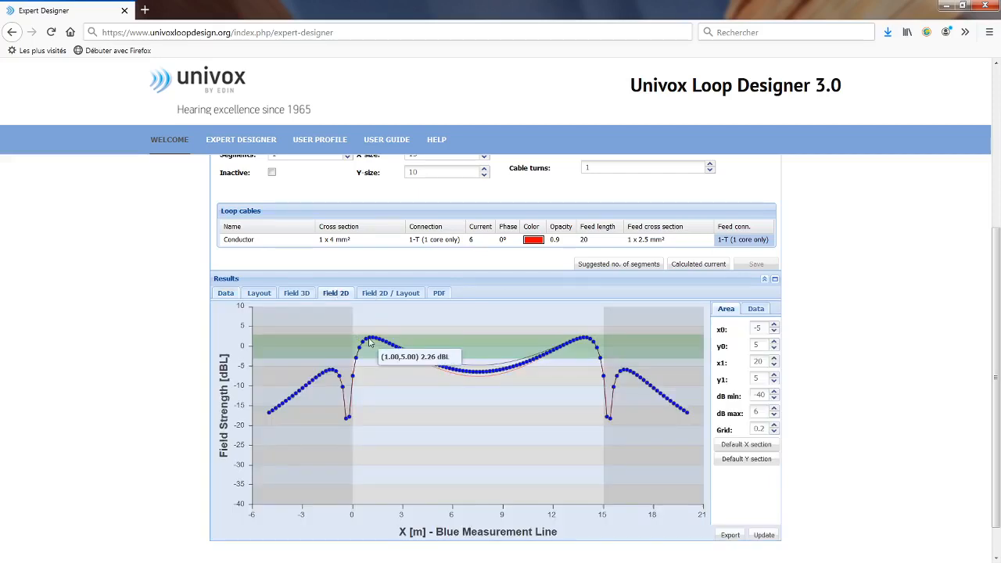
# Try a conductor current of 7, save it, and compare the field strength at the loop's edge and centre
pyautogui.click(475, 240)
pyautogui.moveTo(475, 240); pyautogui.dragTo(444, 241)
pyautogui.write('7')
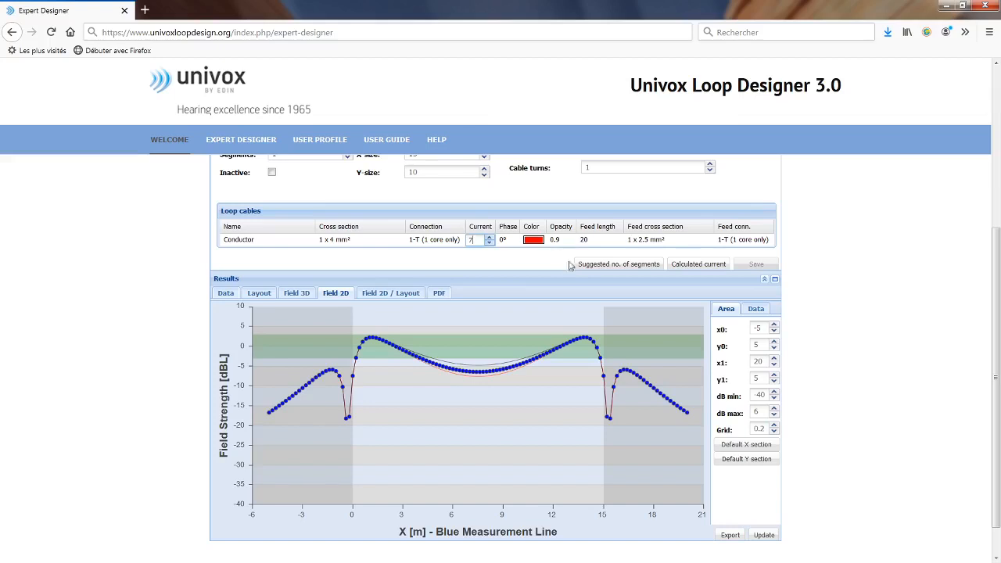
pyautogui.click(775, 269)
pyautogui.moveTo(373, 336)
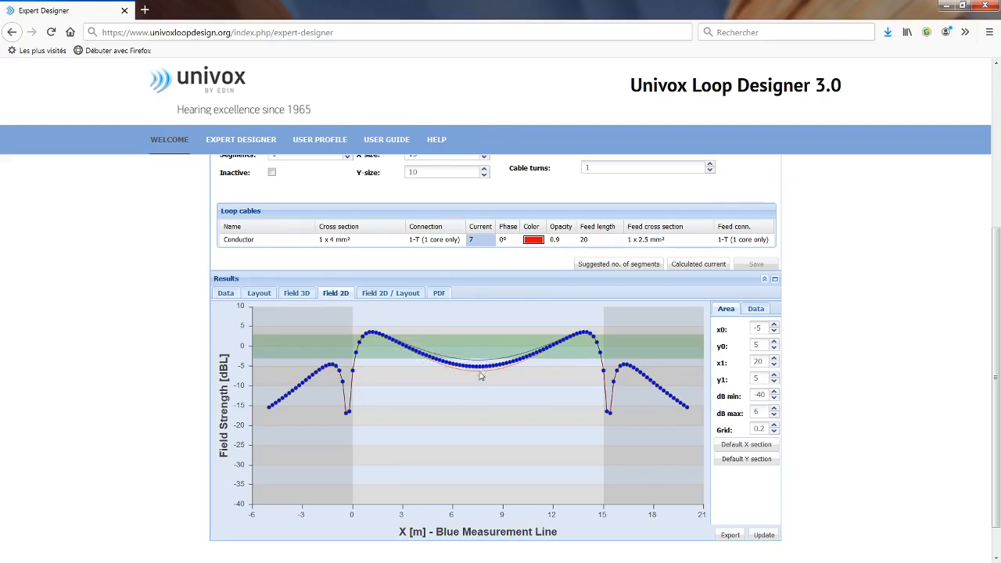
pyautogui.moveTo(483, 373)
# Examine the 2D field strength along the default Y section and the default X section
pyautogui.scroll(5, 860, 321)
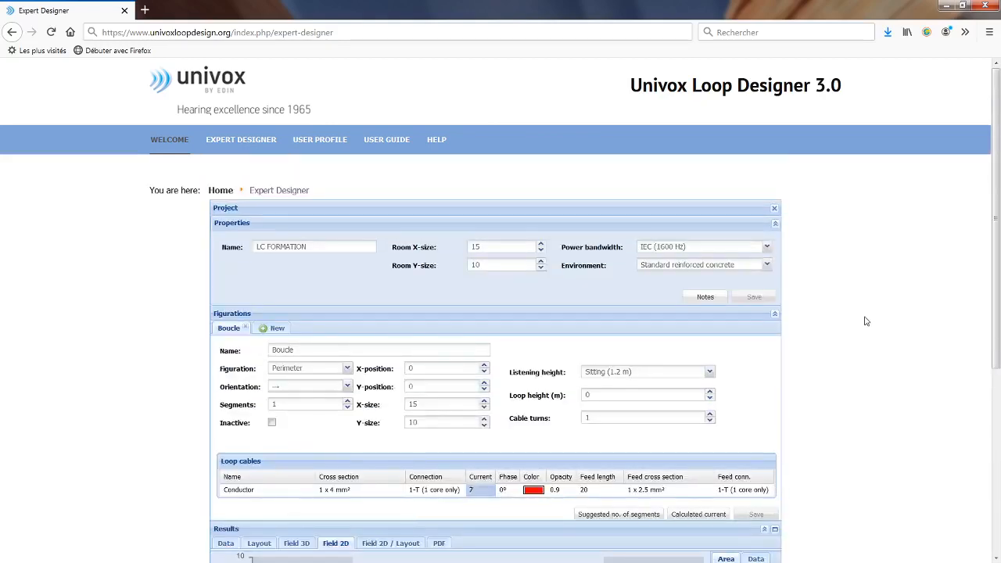
pyautogui.scroll(-1, 867, 323)
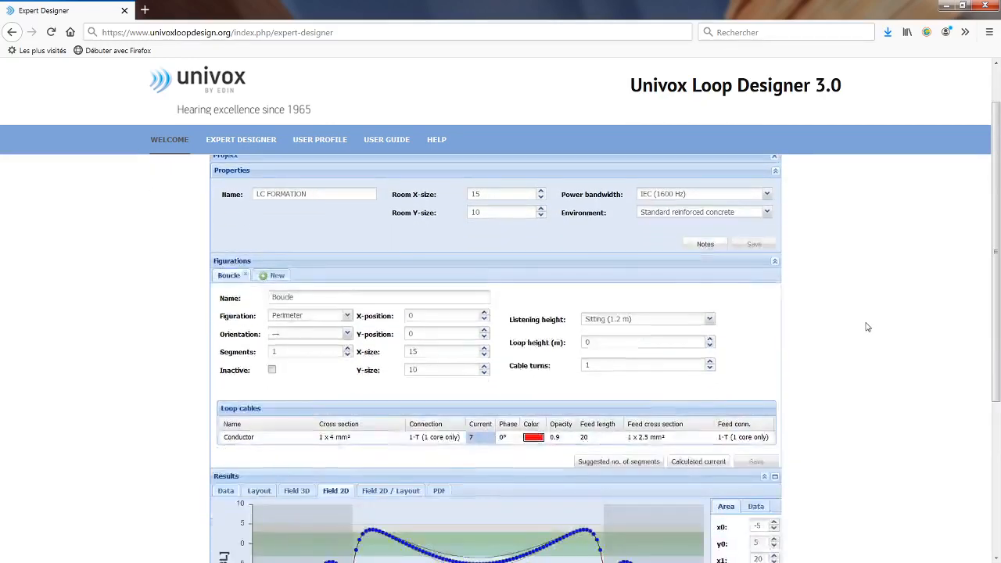
pyautogui.scroll(-5, 867, 327)
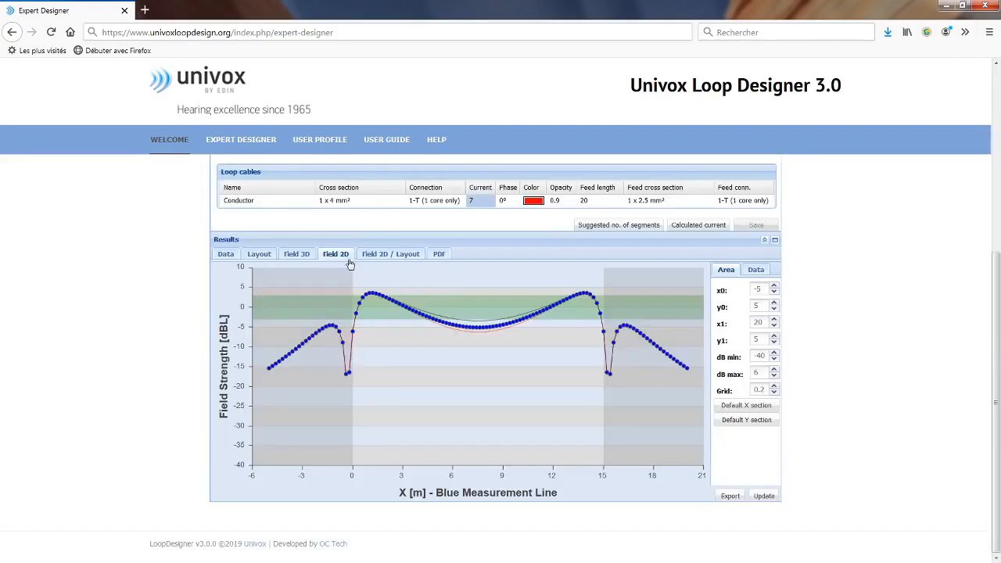
pyautogui.click(747, 420)
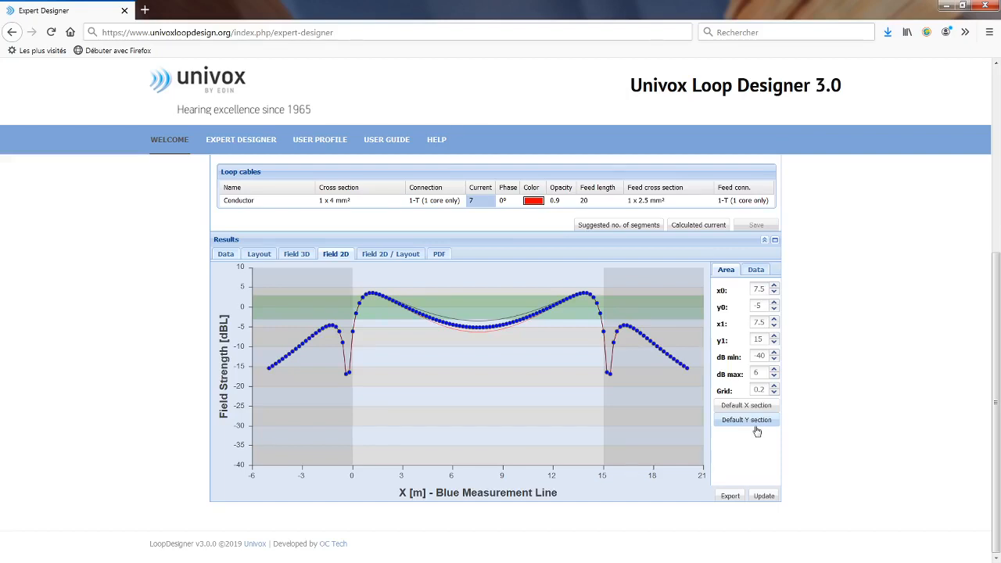
pyautogui.click(764, 496)
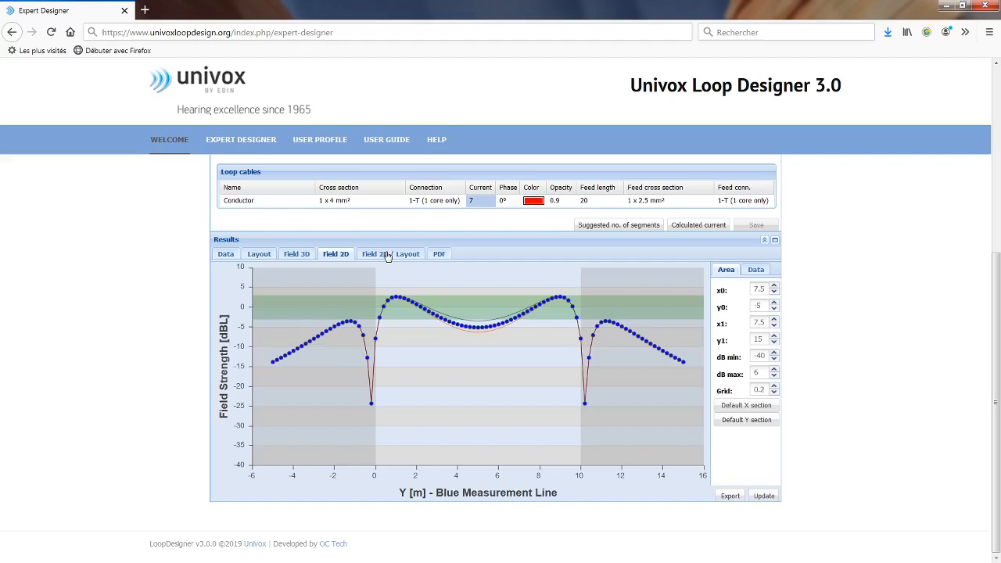
pyautogui.click(747, 405)
pyautogui.click(762, 496)
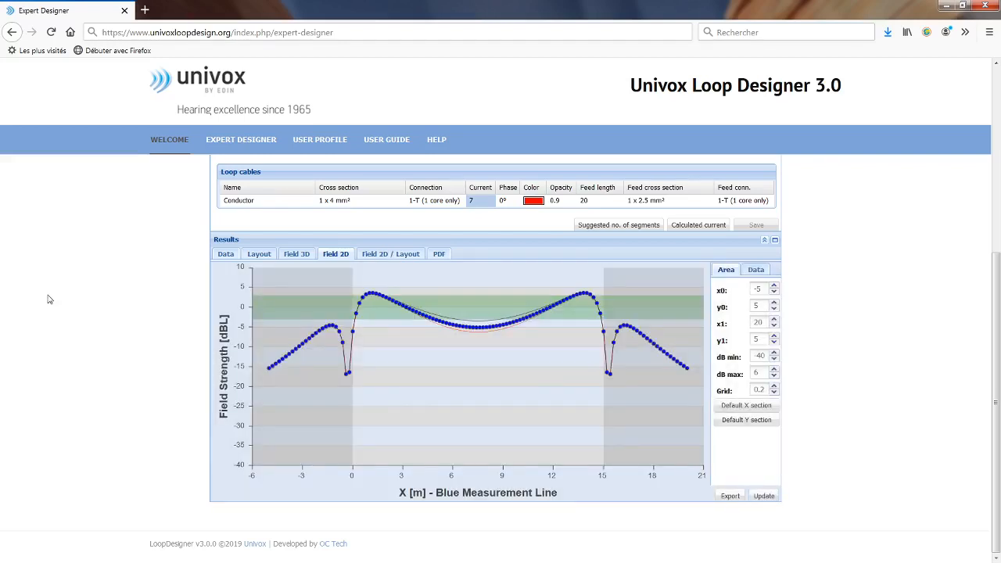
# Rotate the 3D field plot to view the dip inside the loop, and recheck the X-line field values in 2D
pyautogui.click(297, 253)
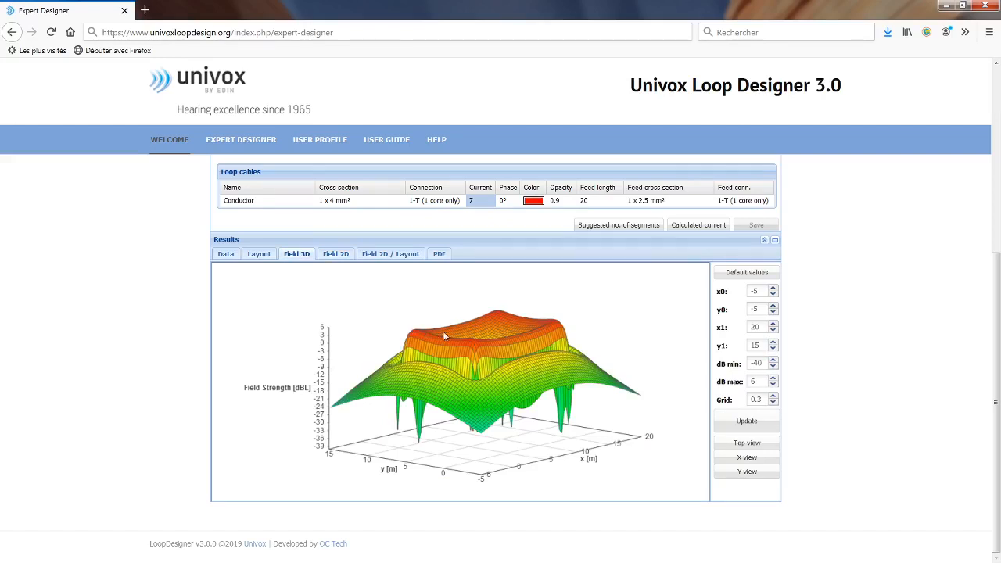
pyautogui.moveTo(443, 335); pyautogui.dragTo(483, 413)
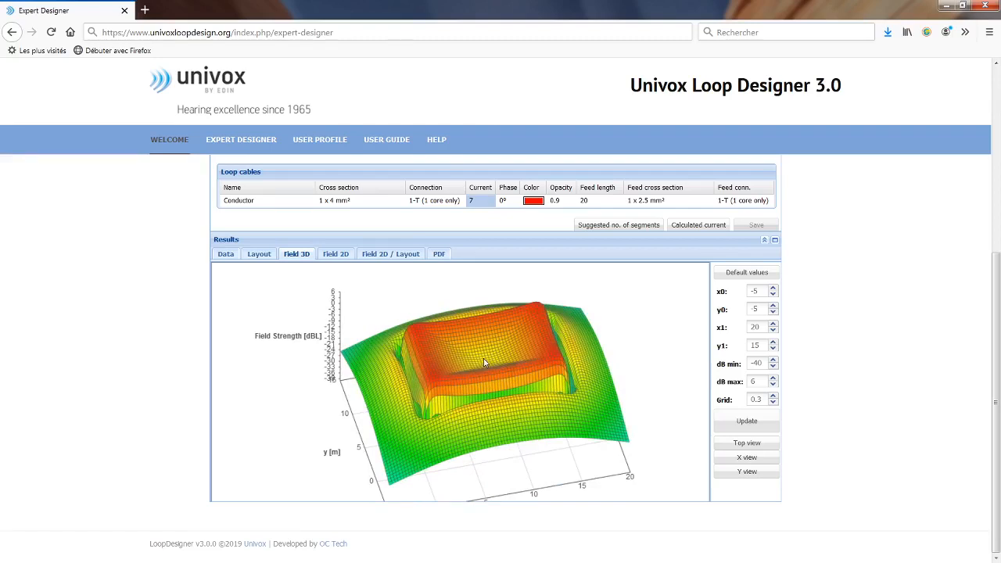
pyautogui.click(326, 256)
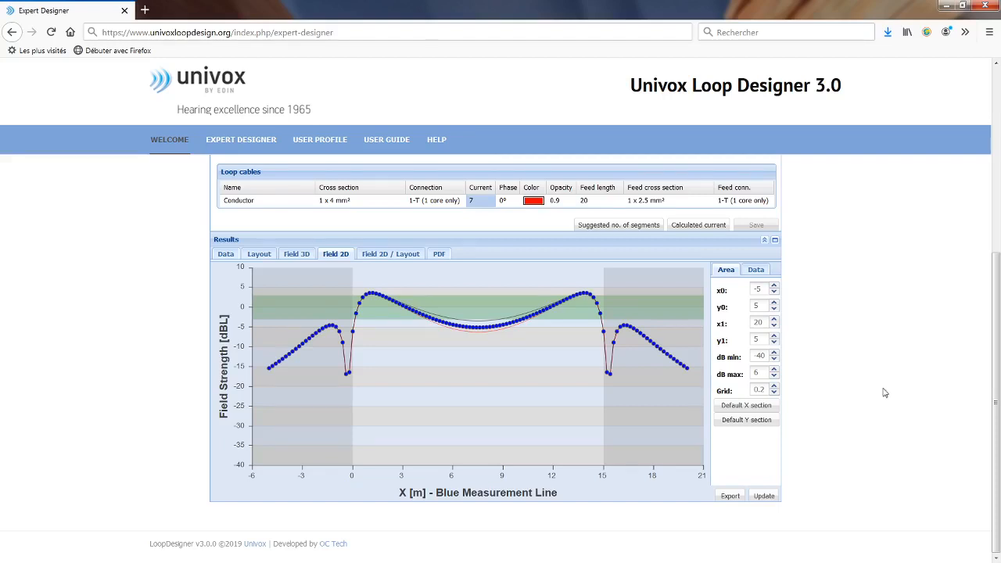
pyautogui.scroll(1, 885, 392)
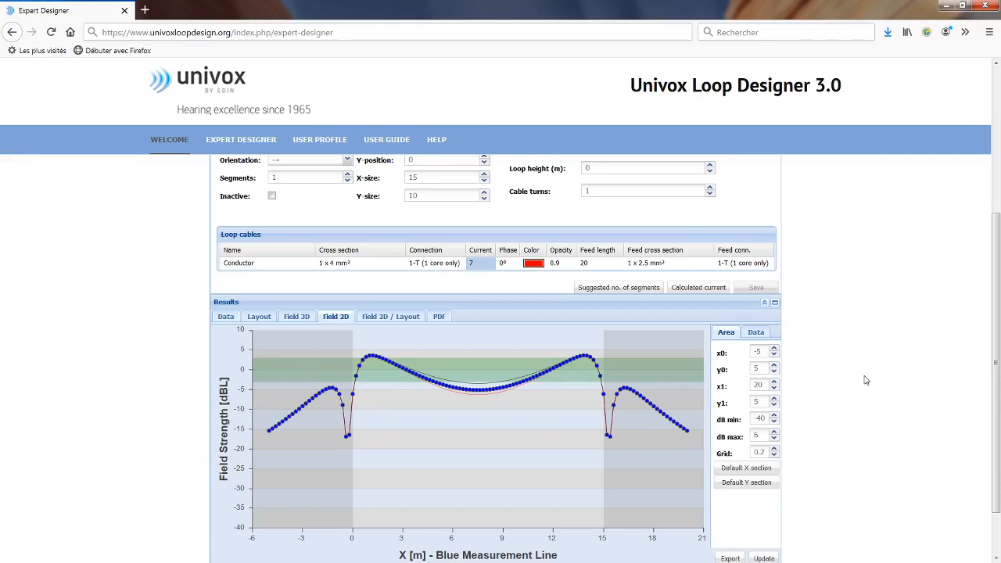
pyautogui.moveTo(373, 357)
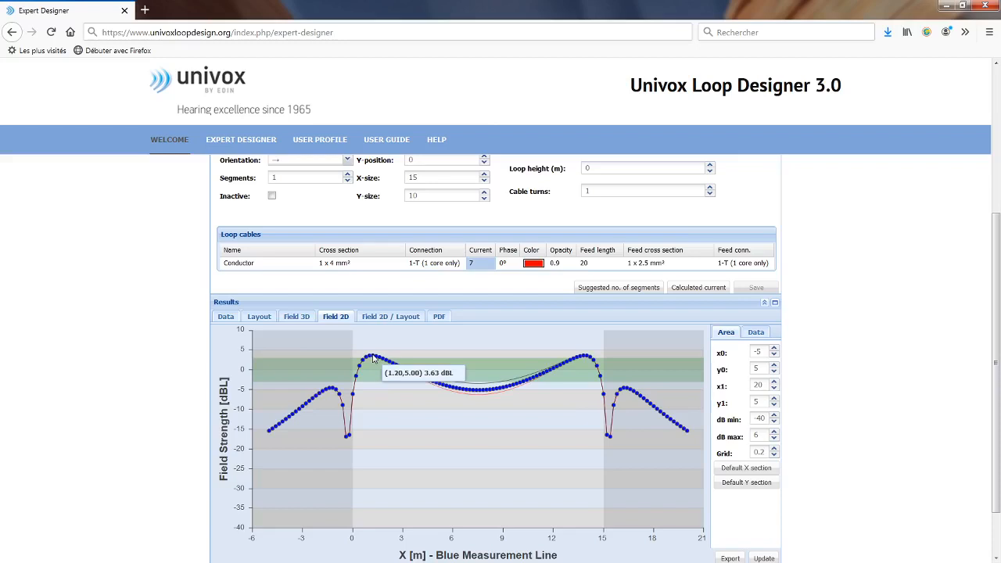
pyautogui.moveTo(477, 395)
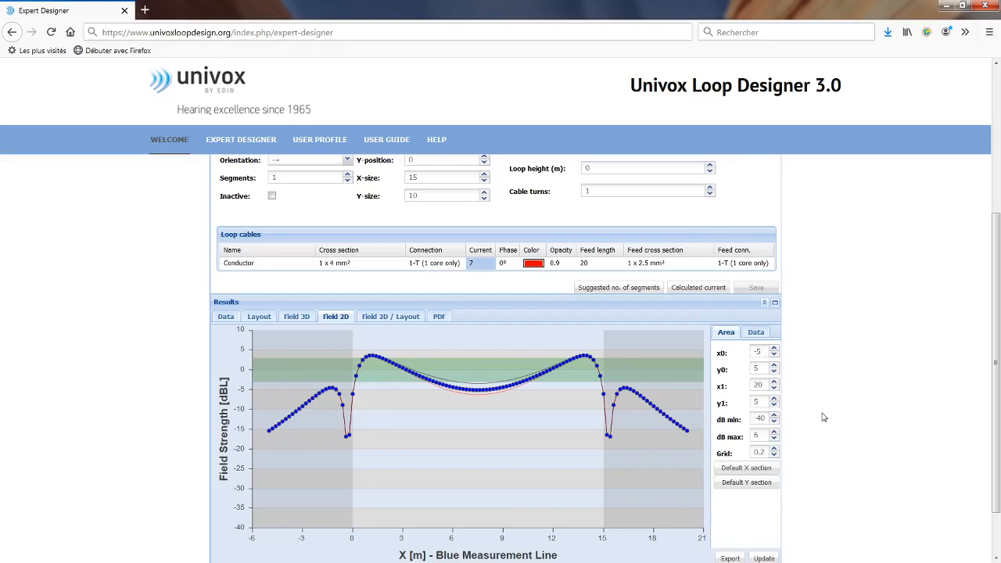
# Change the Boucle figuration from Perimeter to Figure 8, save it, and view the resulting loop layout
pyautogui.click(261, 317)
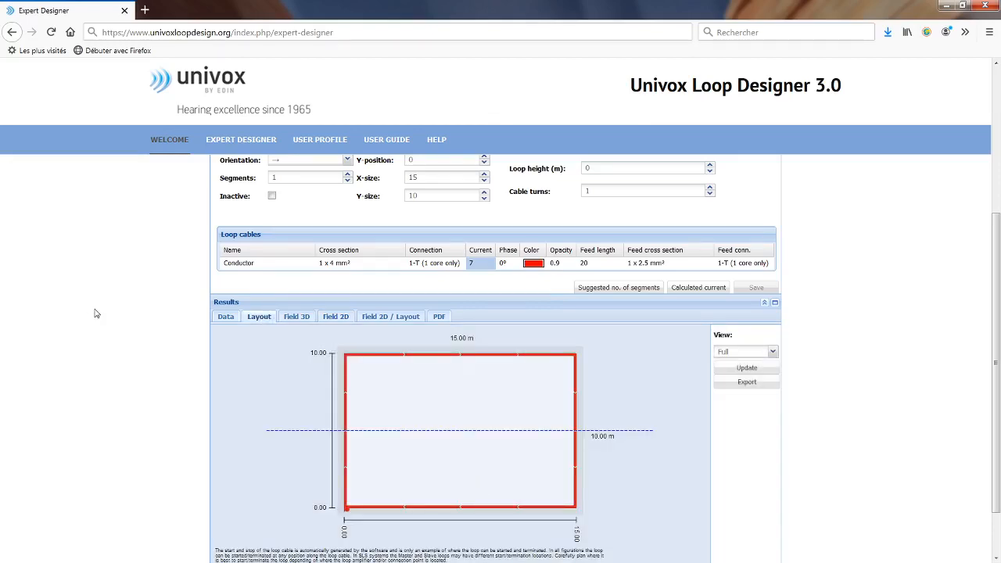
pyautogui.scroll(3, 94, 313)
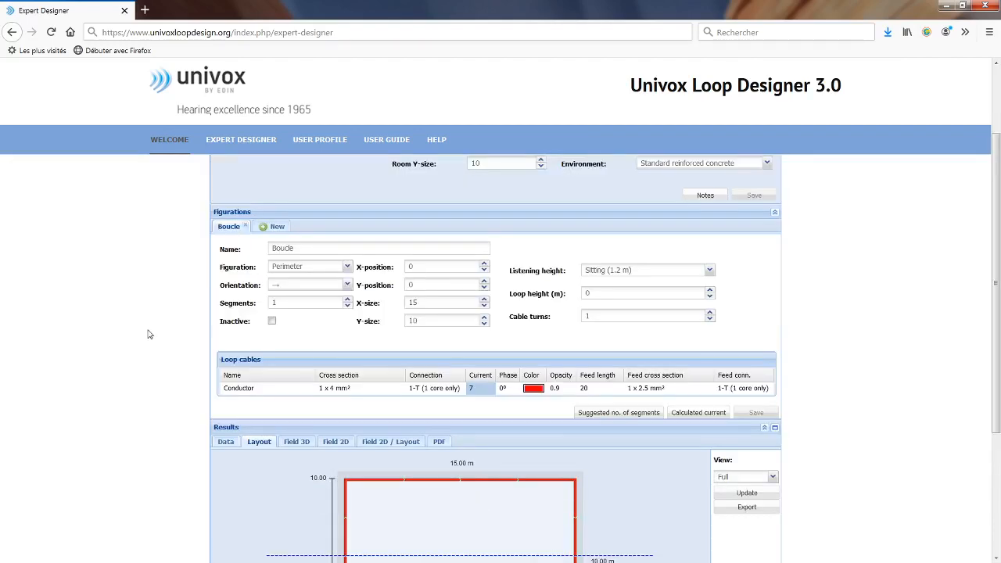
pyautogui.click(347, 267)
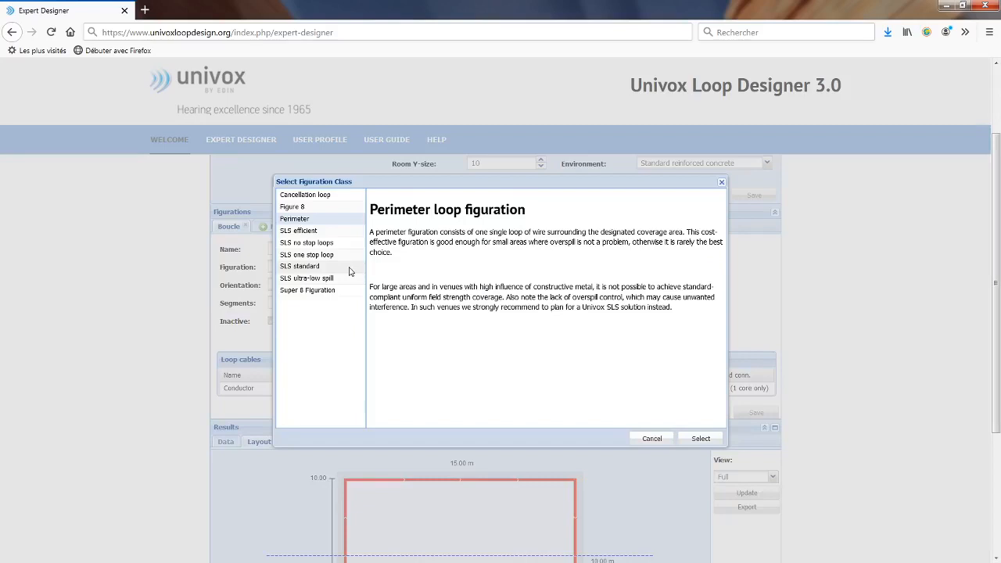
pyautogui.doubleClick(308, 208)
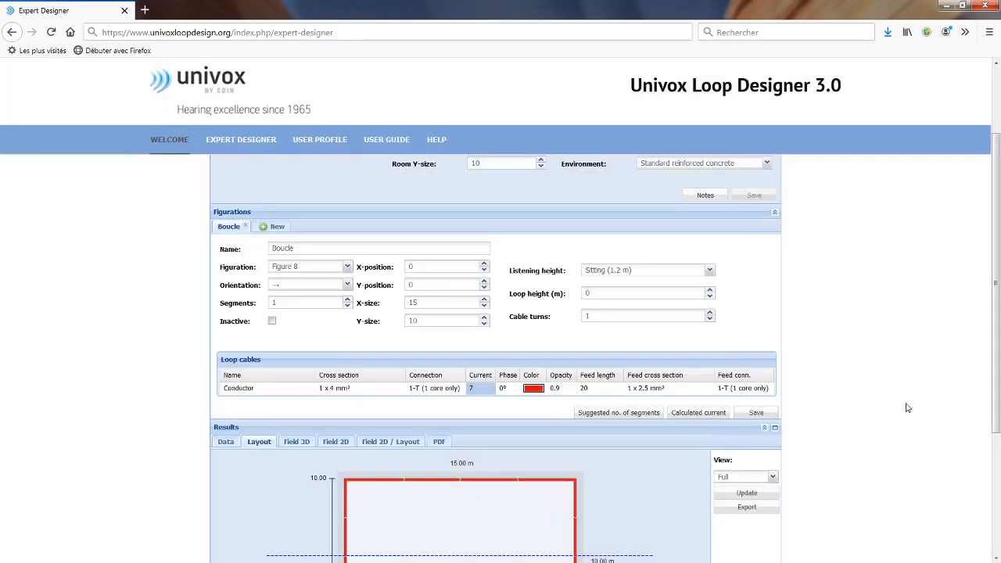
pyautogui.click(756, 413)
pyautogui.scroll(-3, 375, 458)
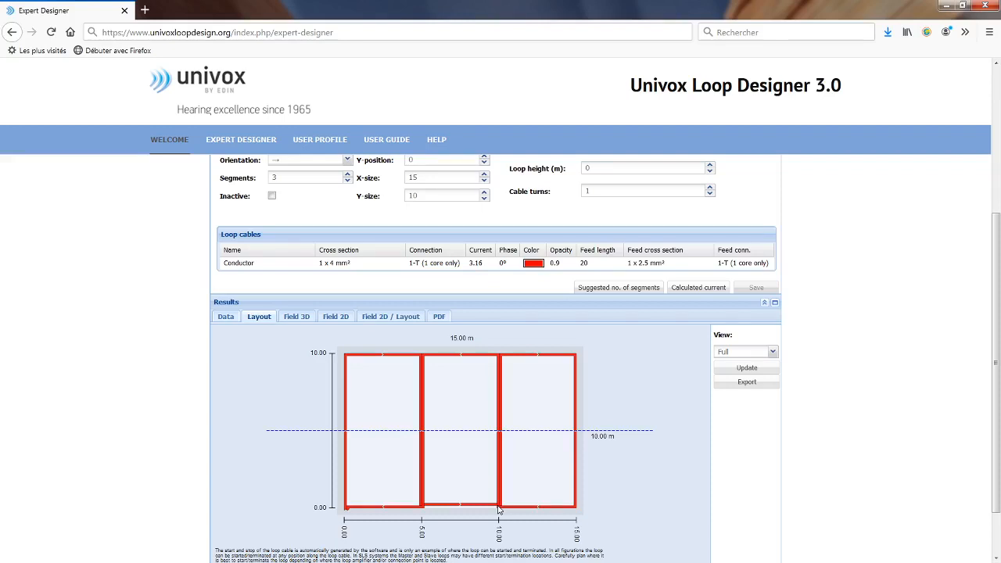
pyautogui.scroll(2, 498, 510)
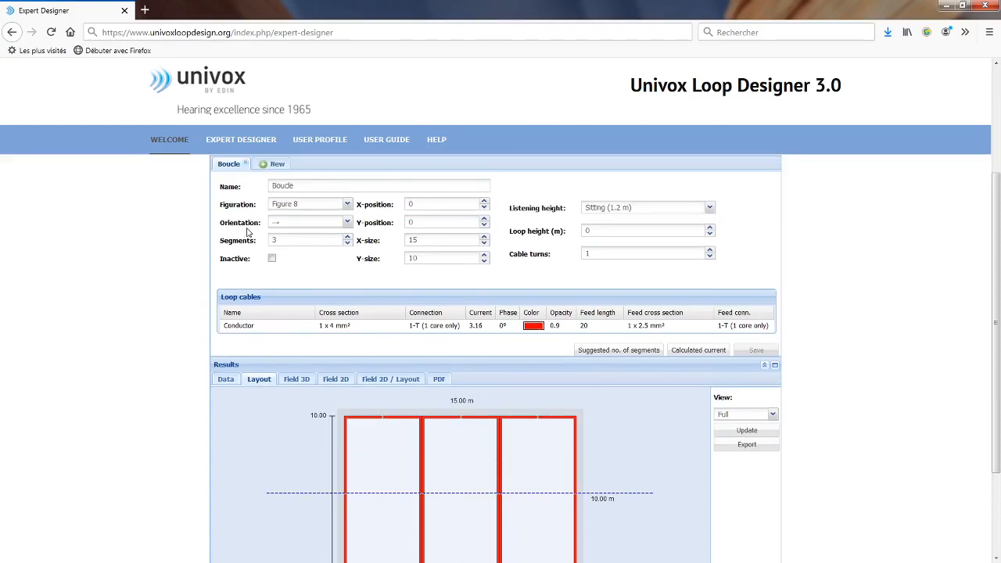
# Set the Boucle figuration's orientation to ↑ and save it to update the loop layout
pyautogui.click(348, 225)
pyautogui.click(290, 251)
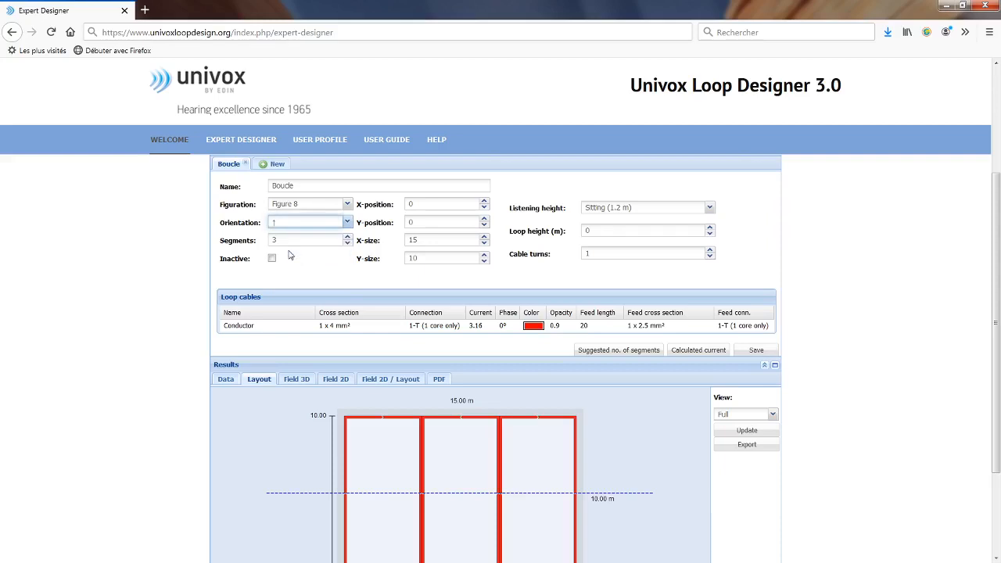
pyautogui.click(757, 352)
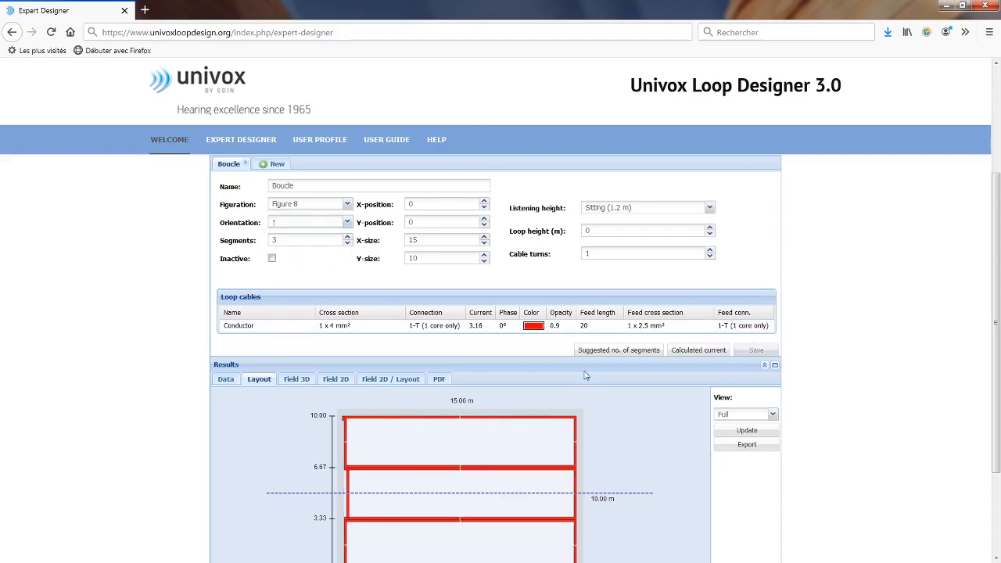
# Apply the suggested number of segments, 2, to the Boucle figuration, save it, and view the resulting layout
pyautogui.click(632, 354)
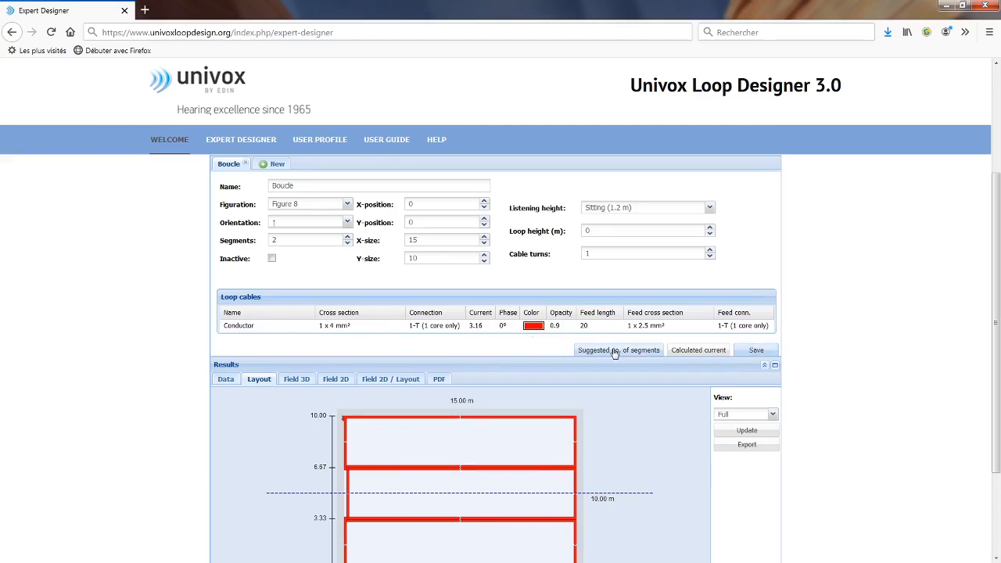
pyautogui.click(757, 352)
pyautogui.click(337, 379)
pyautogui.click(258, 379)
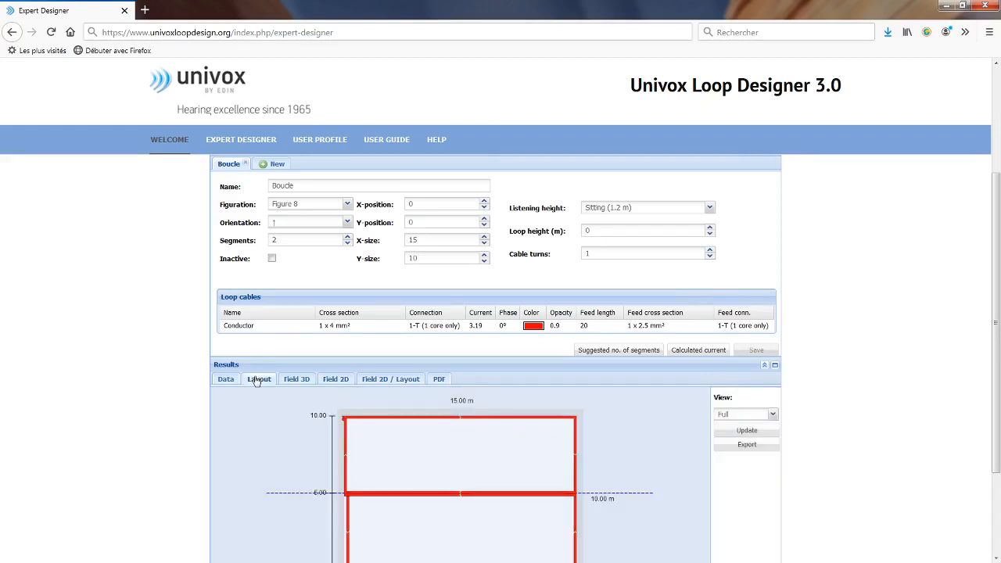
pyautogui.scroll(-2, 257, 381)
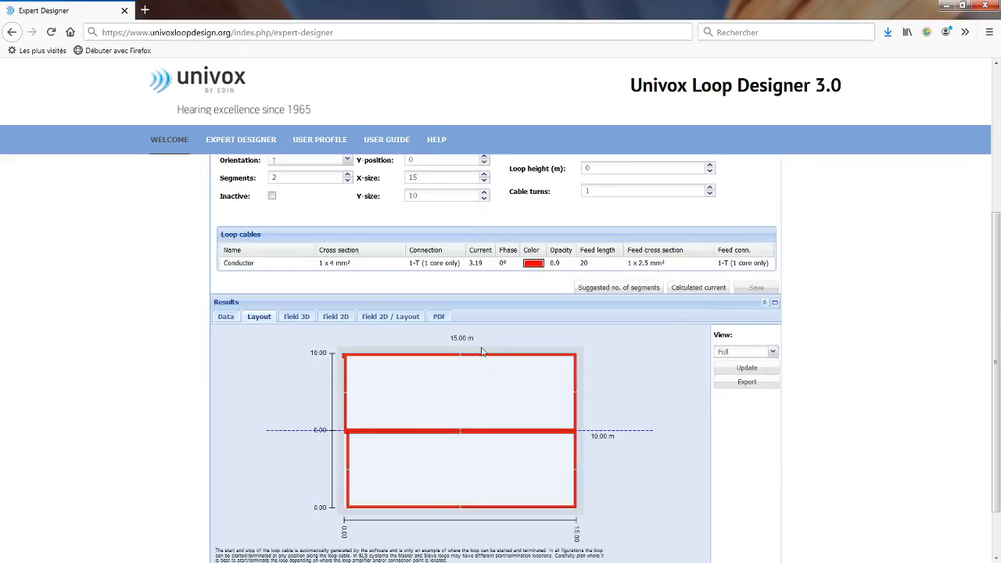
# Plot the 2D field strength along the default Y section beside the loop layout and examine the curve
pyautogui.click(407, 317)
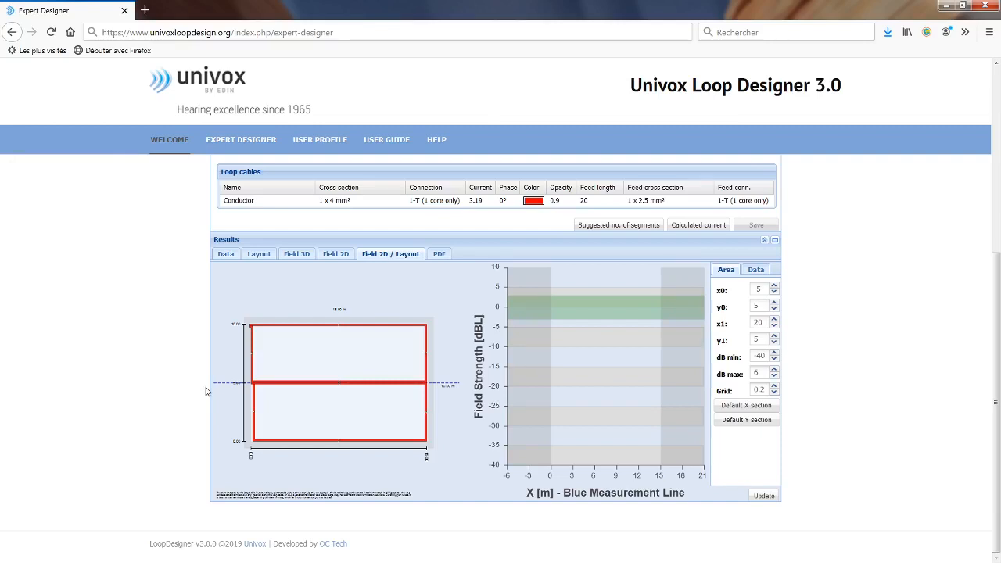
pyautogui.click(747, 420)
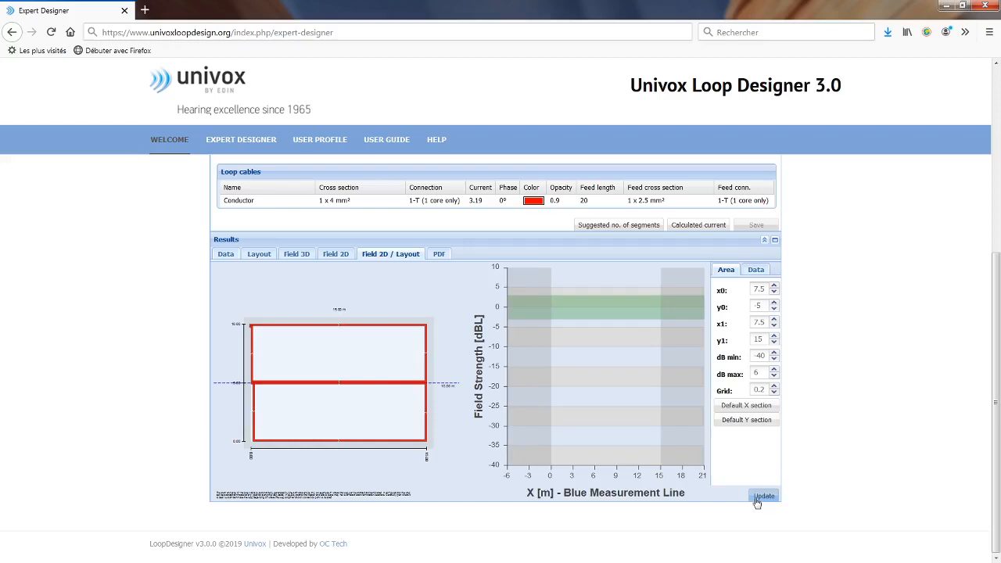
pyautogui.click(756, 497)
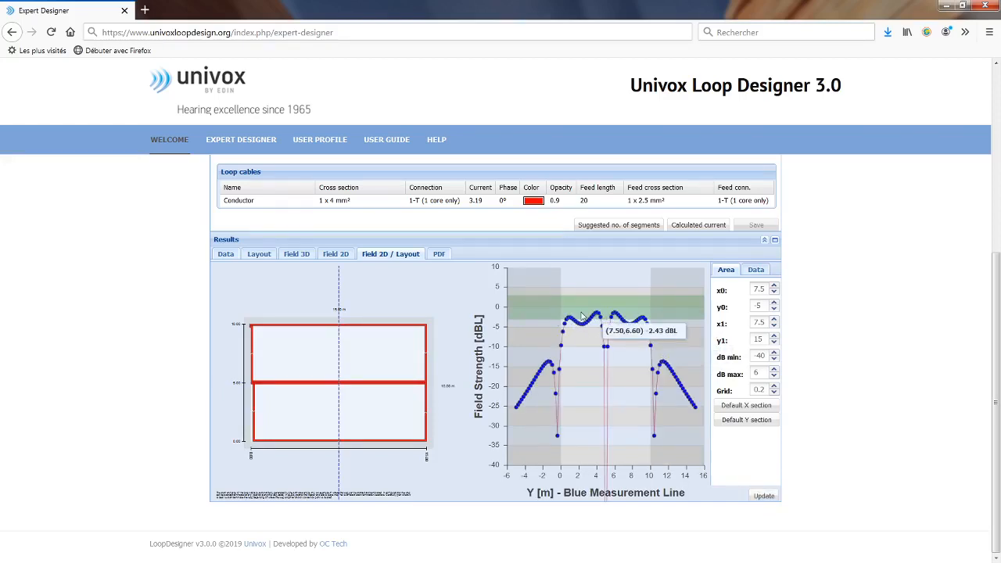
# Set the conductor current to 5, save it, and view the updated 2D field strength
pyautogui.click(475, 200)
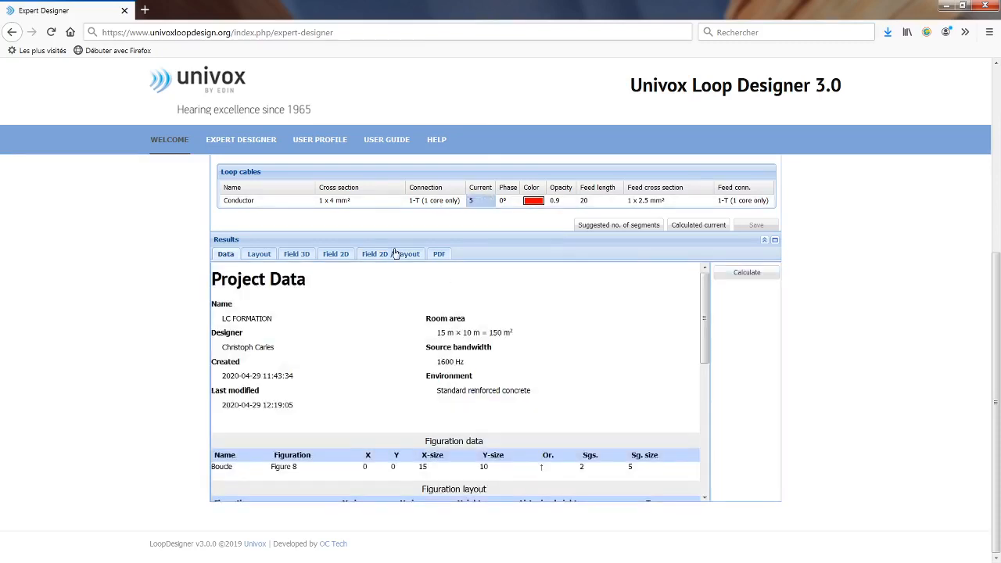
pyautogui.click(397, 254)
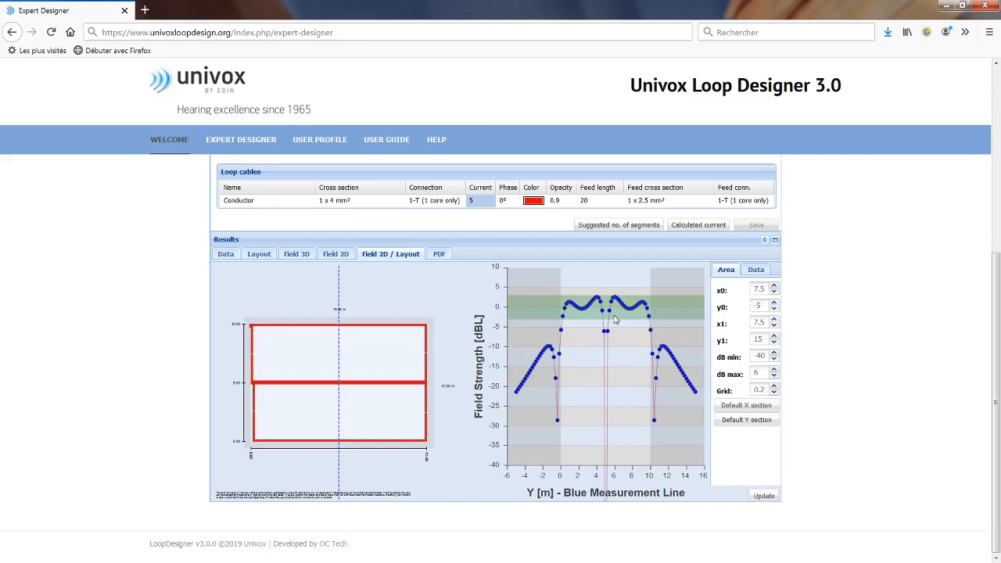
pyautogui.click(332, 256)
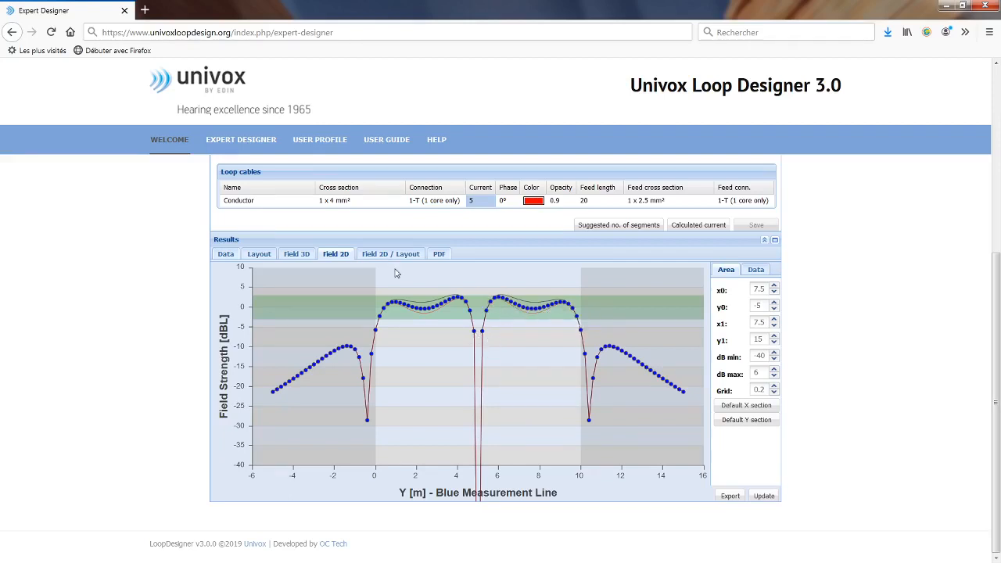
# Switch to the PowerPoint presentation and show slide 11, "Current and magnetic field"
pyautogui.hotkey('alt', 'Tab')
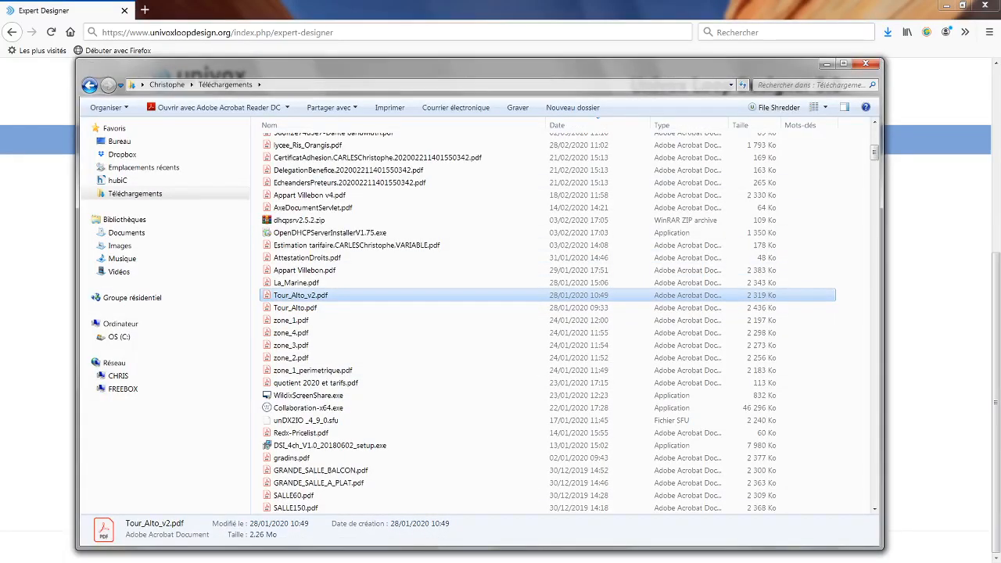
pyautogui.hotkey('alt', 'Tab')
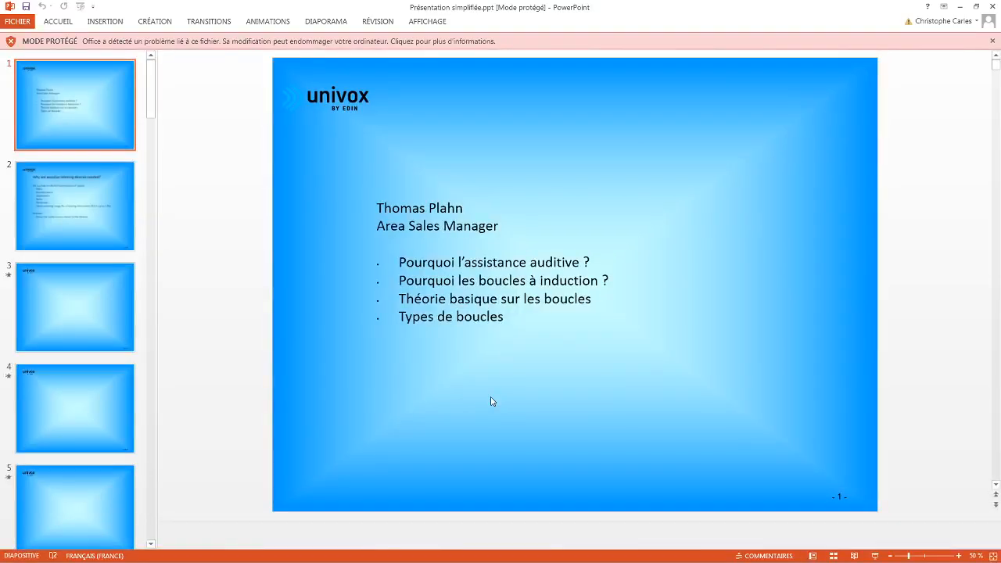
pyautogui.moveTo(151, 110); pyautogui.dragTo(152, 214)
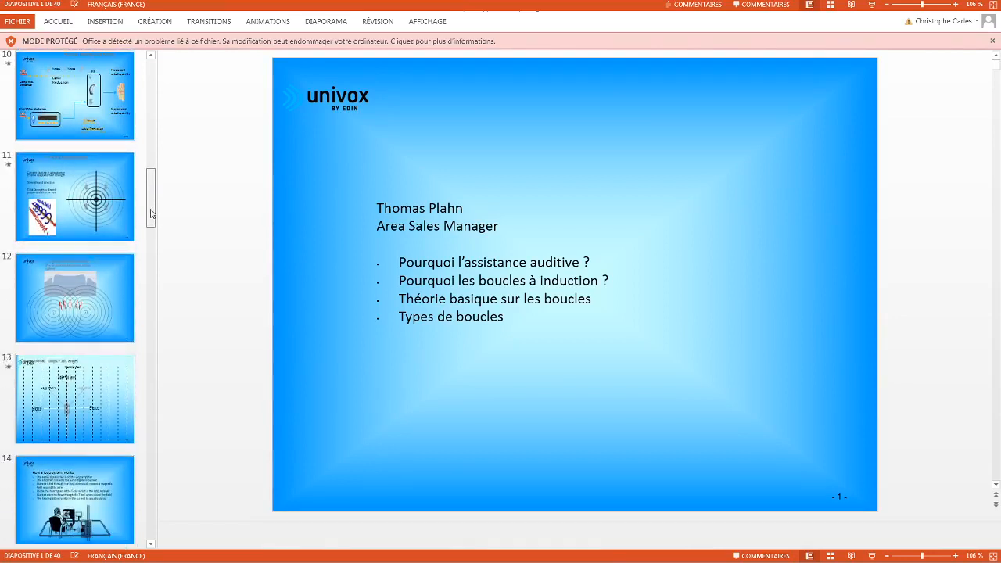
pyautogui.click(125, 205)
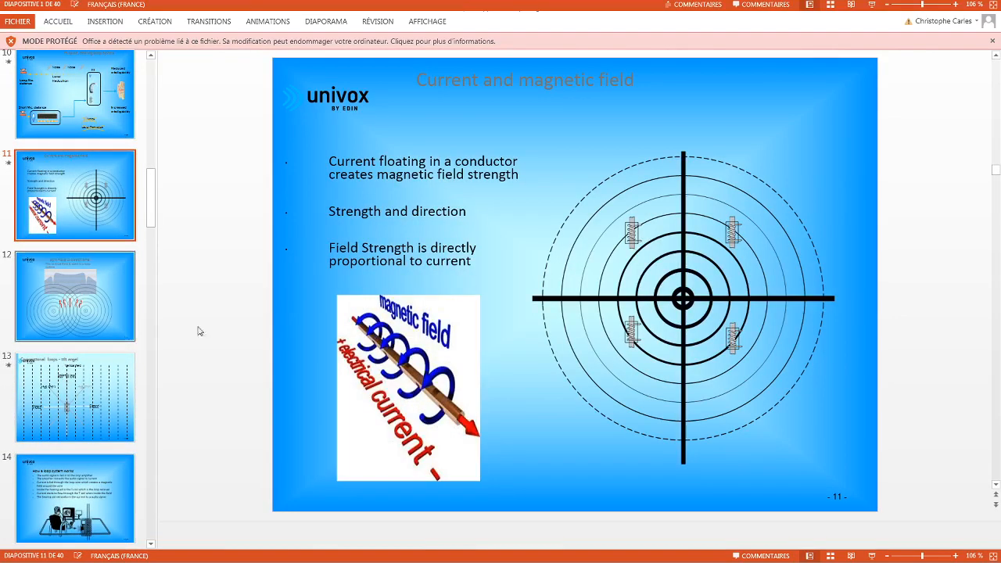
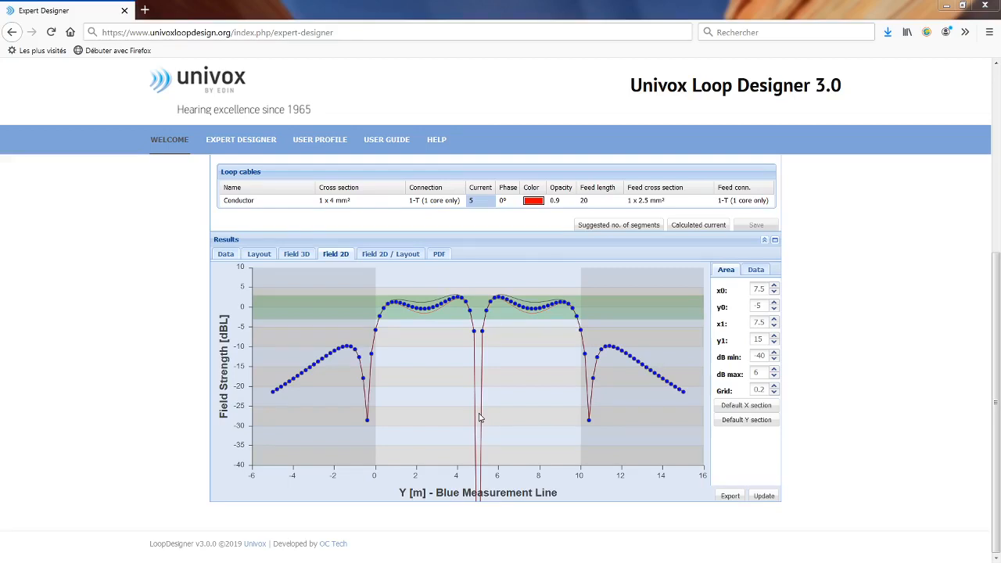
# Refine the 2D field plot's grid to 0.1 and update the curve
pyautogui.click(380, 259)
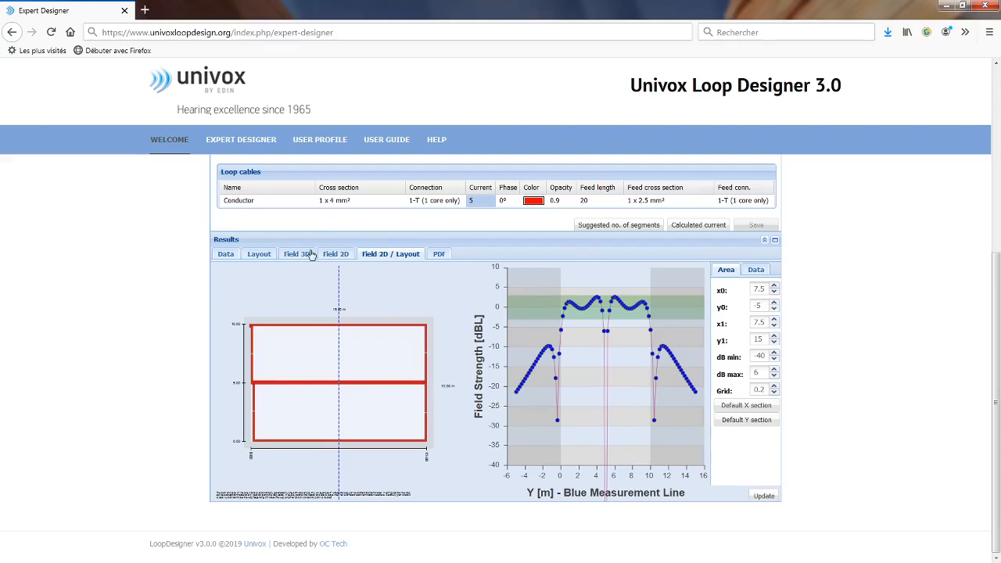
pyautogui.click(336, 253)
pyautogui.click(773, 393)
pyautogui.click(764, 496)
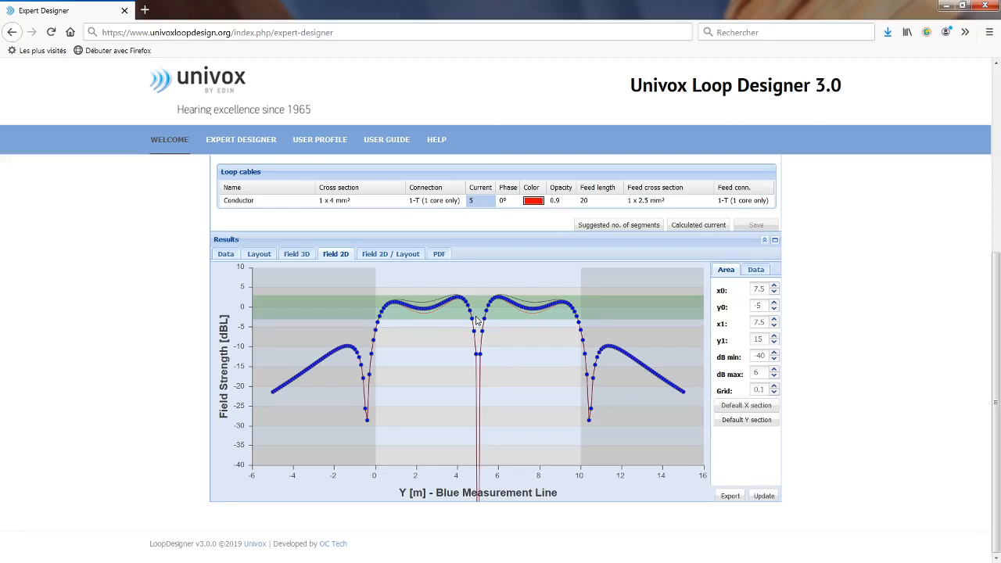
# Calculate the project data to review the amplifier and loop cable results, and view the loop layout
pyautogui.click(227, 256)
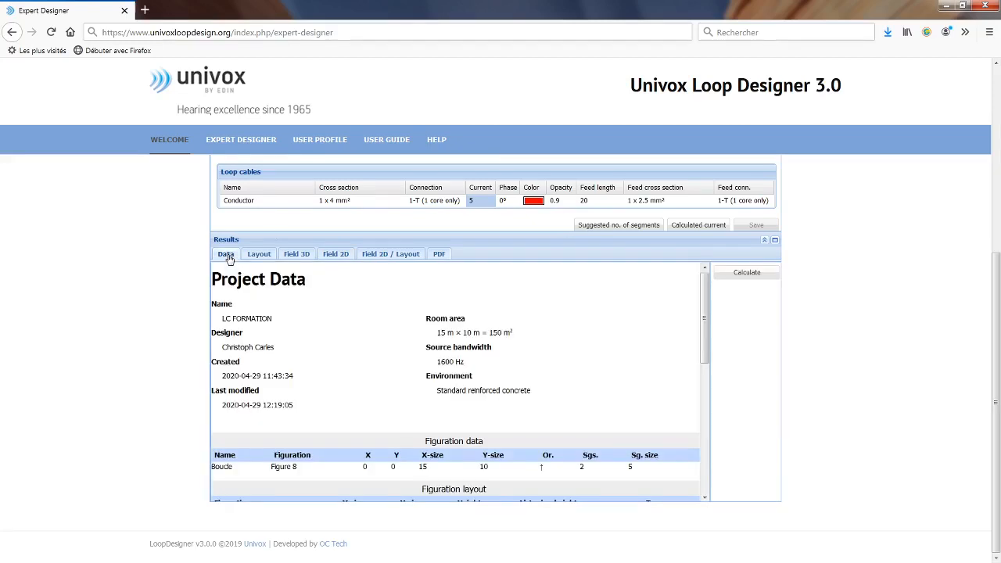
pyautogui.click(407, 256)
pyautogui.click(222, 257)
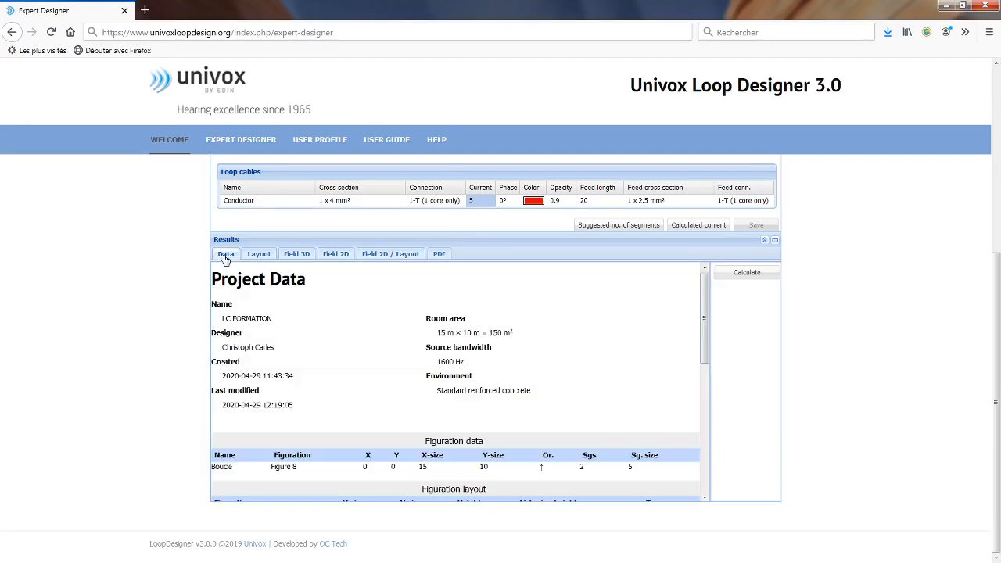
pyautogui.click(749, 275)
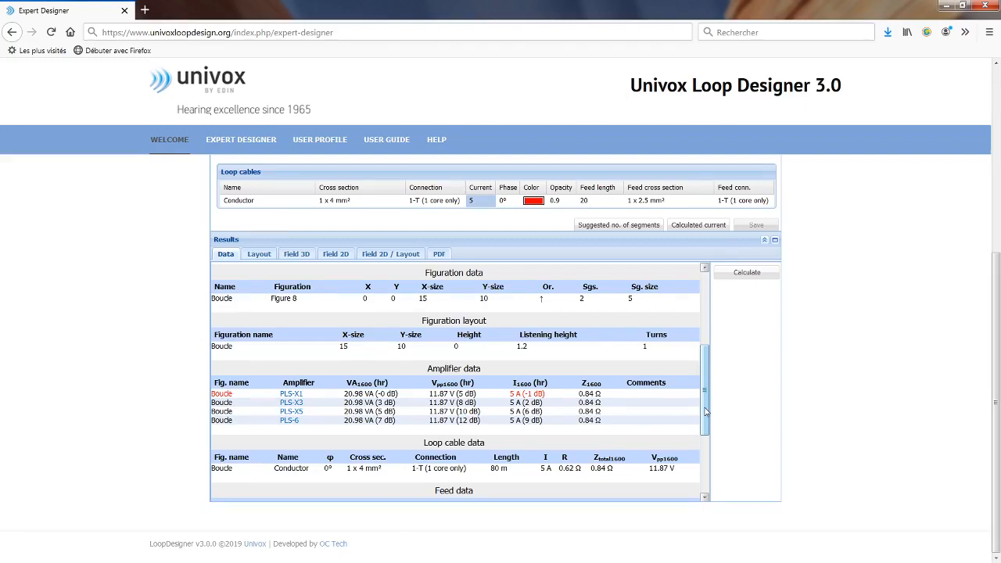
pyautogui.scroll(5, 235, 234)
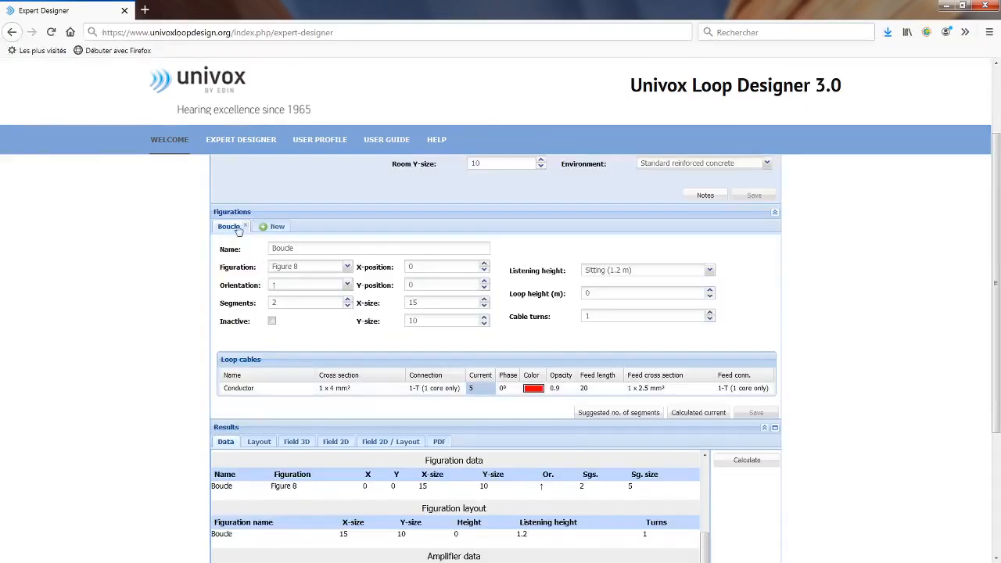
pyautogui.click(261, 443)
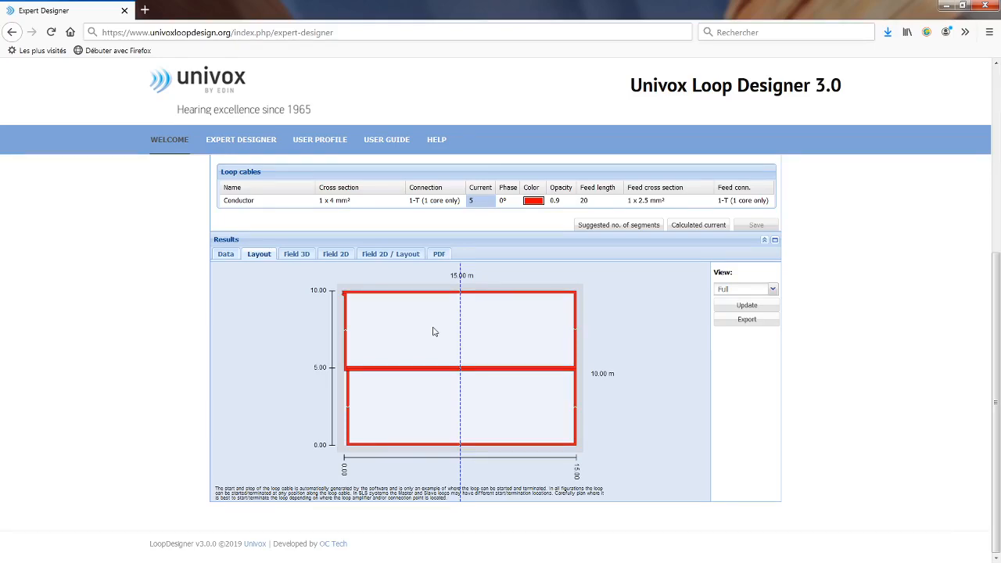
# Set the room X-size to 30 and Y-size to 15, save the project, and view the room in the layout
pyautogui.scroll(4, 643, 394)
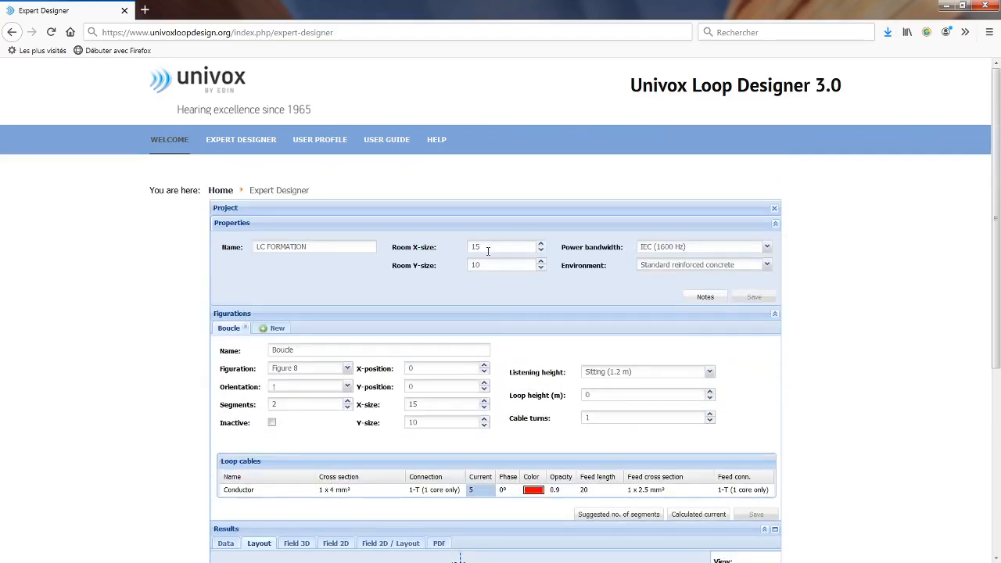
pyautogui.doubleClick(487, 250)
pyautogui.write('30')
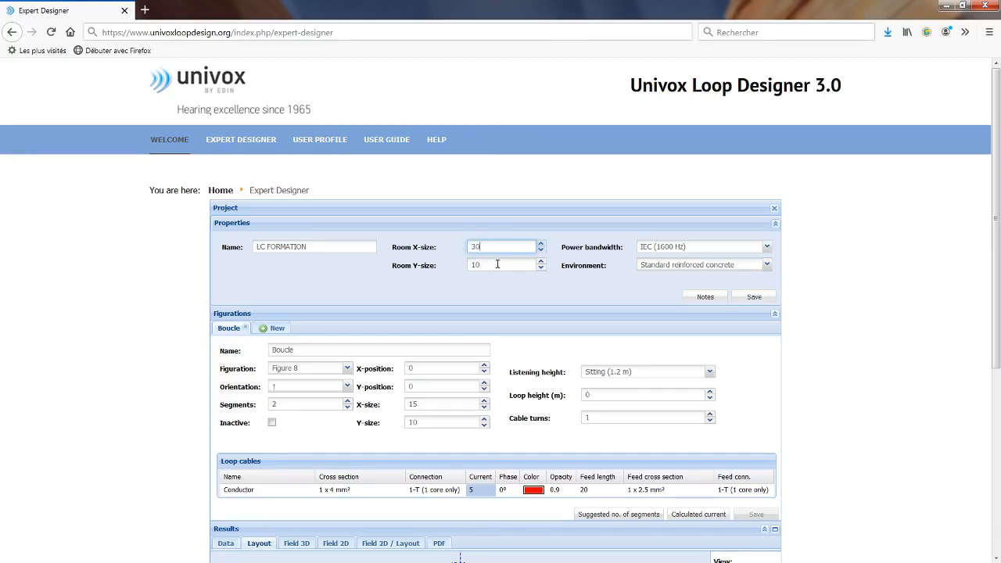
pyautogui.doubleClick(498, 265)
pyautogui.write('15')
pyautogui.click(753, 297)
pyautogui.scroll(-2, 556, 334)
pyautogui.scroll(-1, 557, 334)
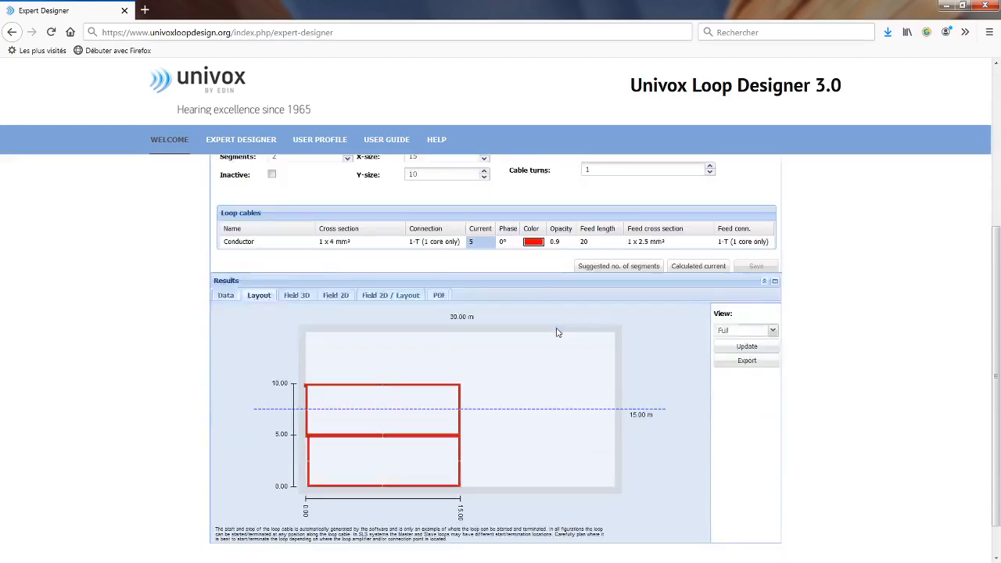
pyautogui.scroll(-1, 556, 332)
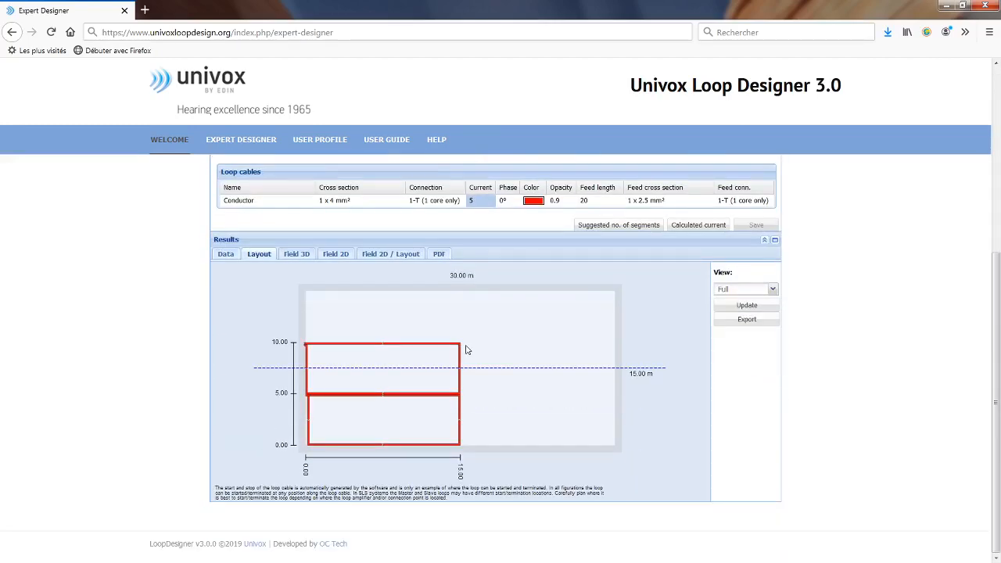
# Enlarge the Boucle figuration to an X-size of 30 and a Y-size of 15, and save it
pyautogui.scroll(3, 465, 349)
pyautogui.doubleClick(438, 302)
pyautogui.write('3')
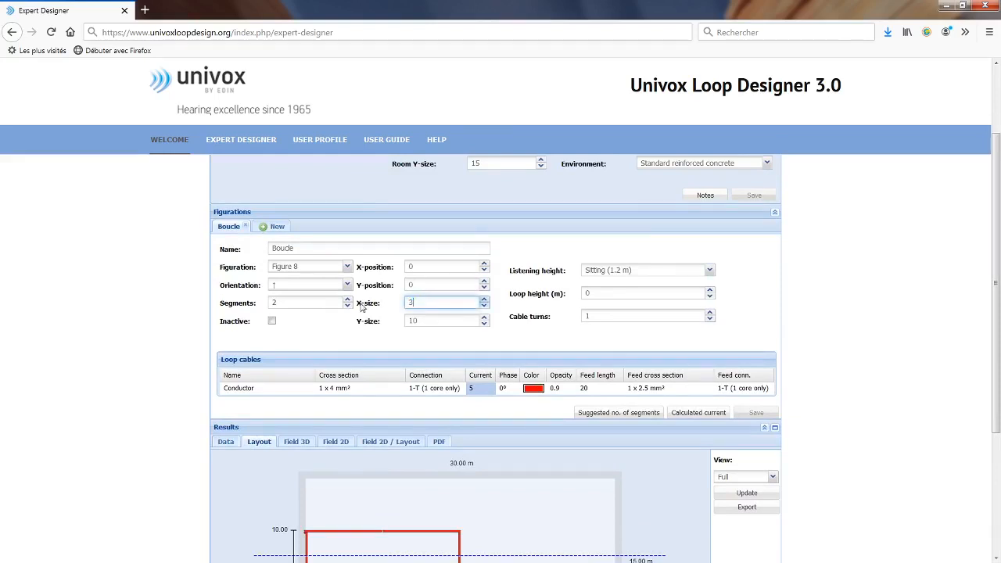
pyautogui.write('0')
pyautogui.press('Tab')
pyautogui.write('15')
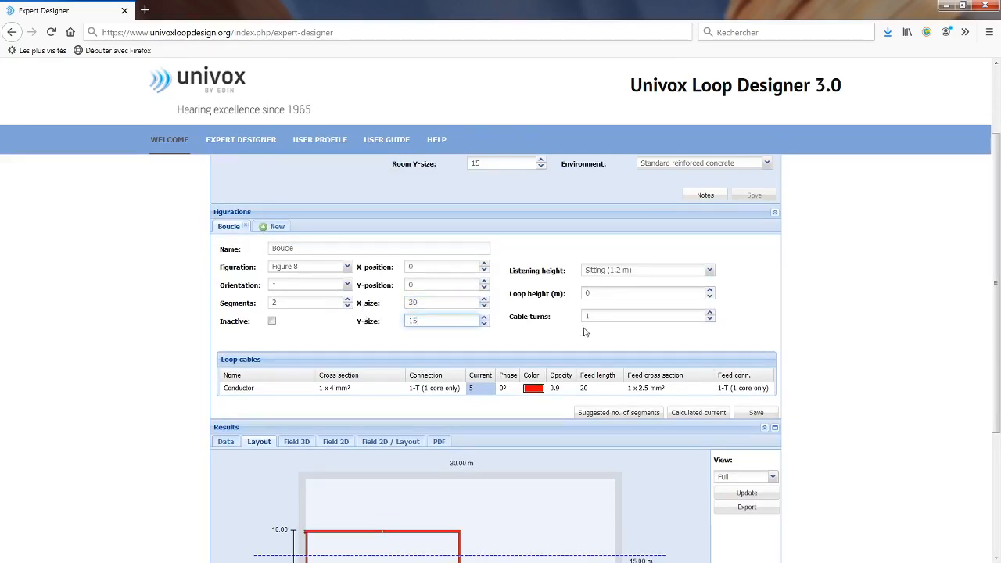
pyautogui.press('Return')
# Apply the suggested number of segments, 3, to the enlarged loop, save it, and view the layout
pyautogui.scroll(-3, 606, 366)
pyautogui.click(626, 291)
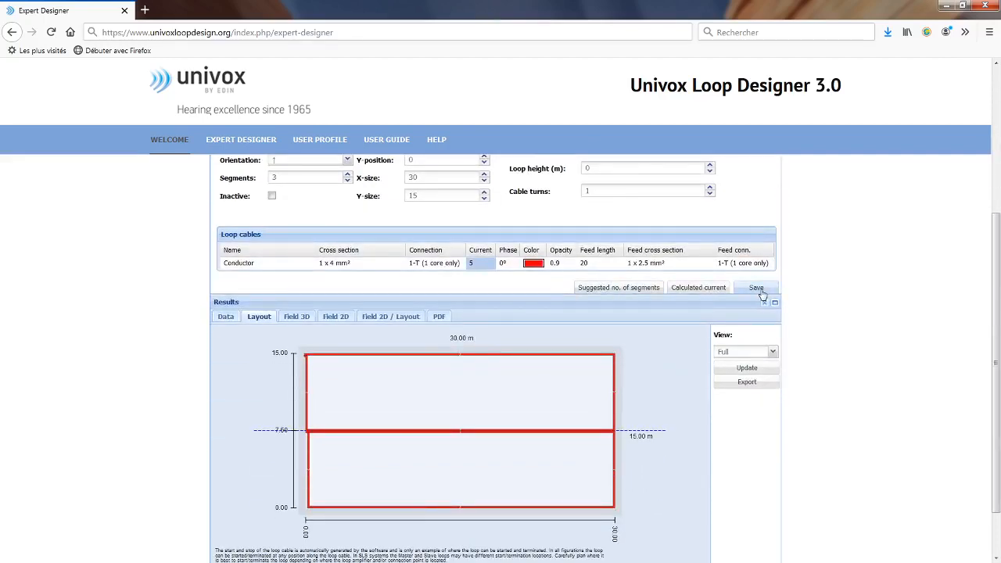
pyautogui.click(759, 289)
pyautogui.click(261, 317)
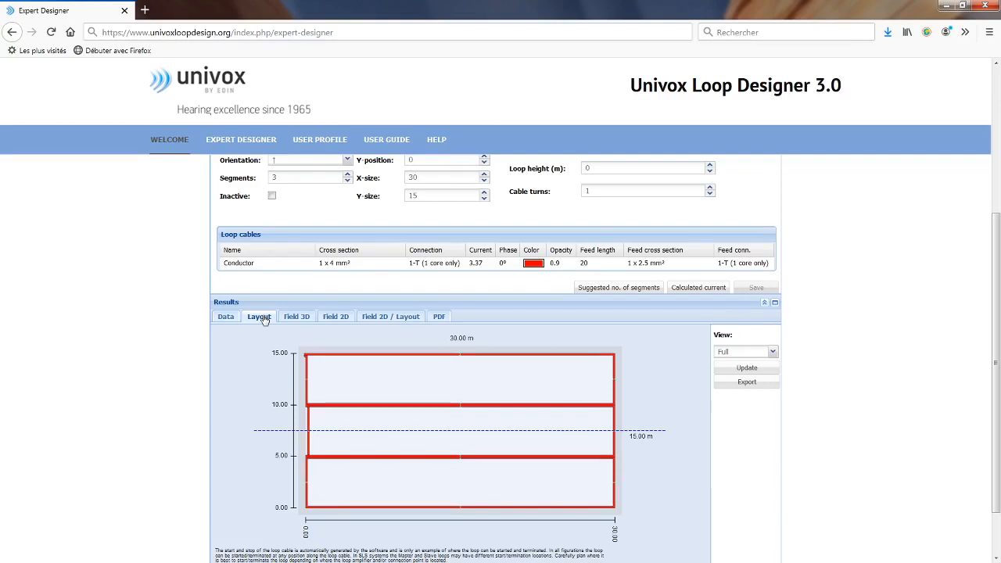
# Examine the enlarged loop's 2D field strength along the default Y section, reading a point near the outer segment's peak
pyautogui.click(399, 319)
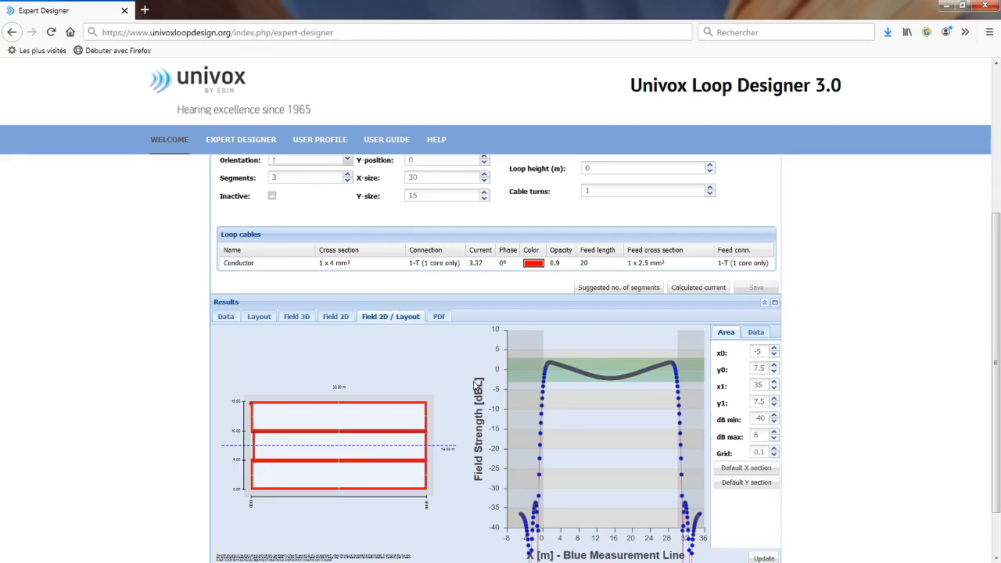
pyautogui.click(747, 482)
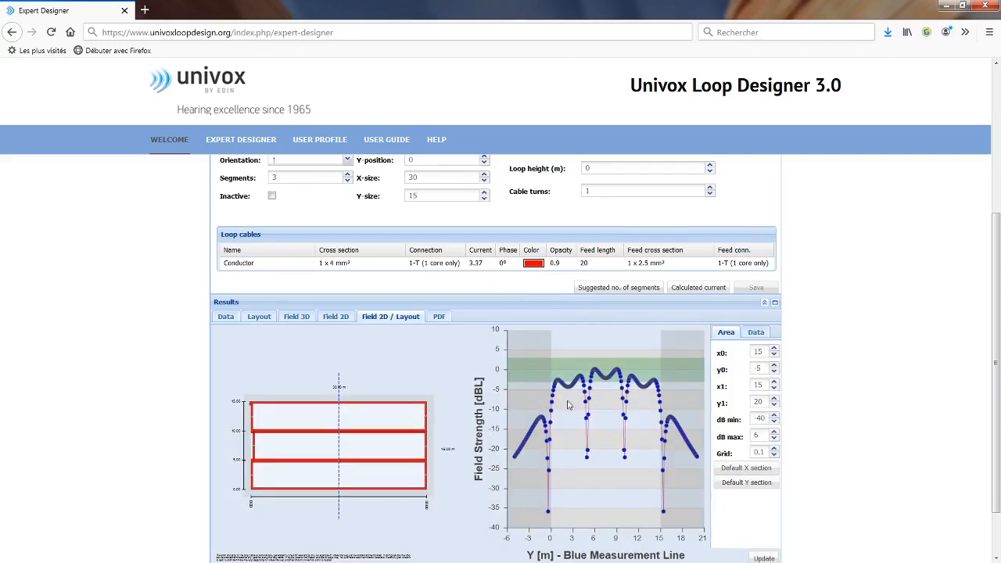
pyautogui.moveTo(580, 378)
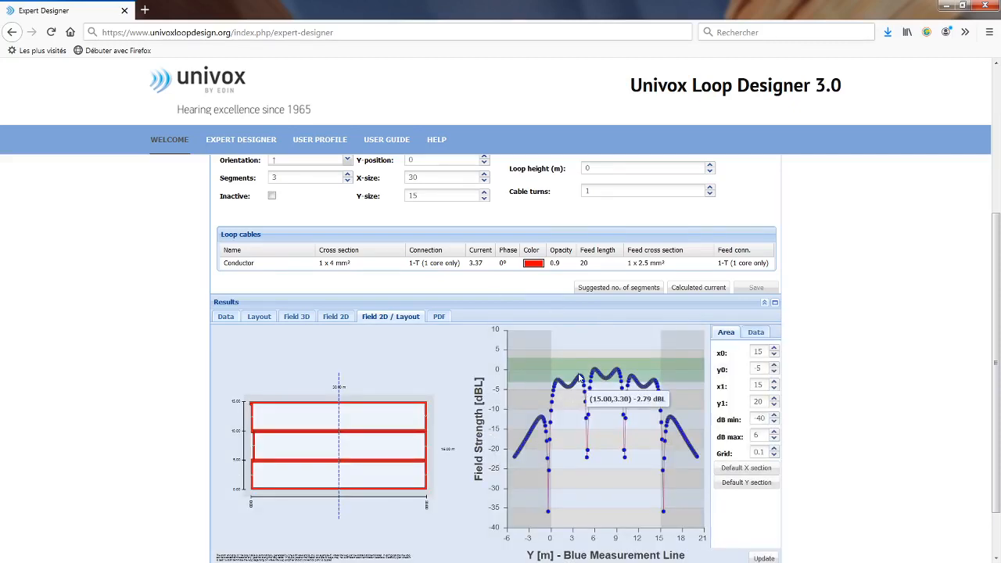
# Set the loop conductor's current to 4.5 A, save it, and view the combined 2D field and layout
pyautogui.click(476, 263)
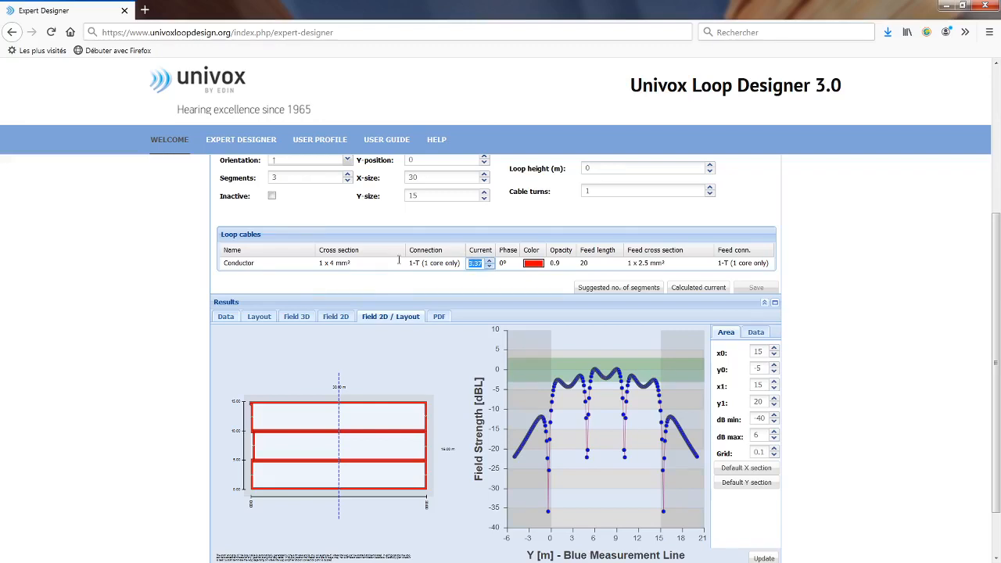
pyautogui.write('45')
pyautogui.press('Return')
pyautogui.click(476, 264)
pyautogui.write('4.45')
pyautogui.click(756, 288)
pyautogui.click(763, 289)
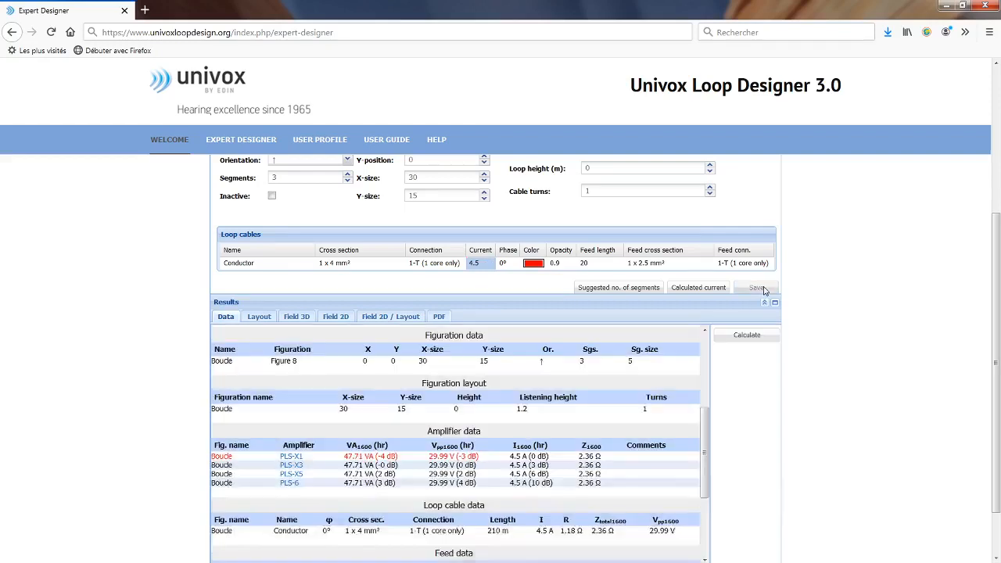
pyautogui.click(384, 319)
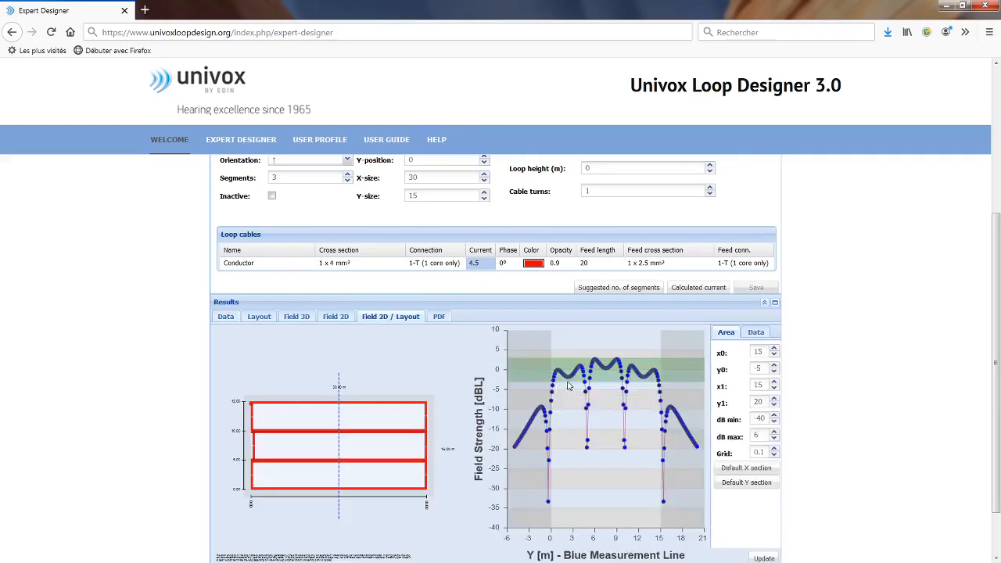
# Set the loop conductor's current to 4.2 A, save it, recalculate, and view the combined 2D field and layout
pyautogui.doubleClick(483, 268)
pyautogui.press('BackSpace')
pyautogui.write('2')
pyautogui.click(765, 277)
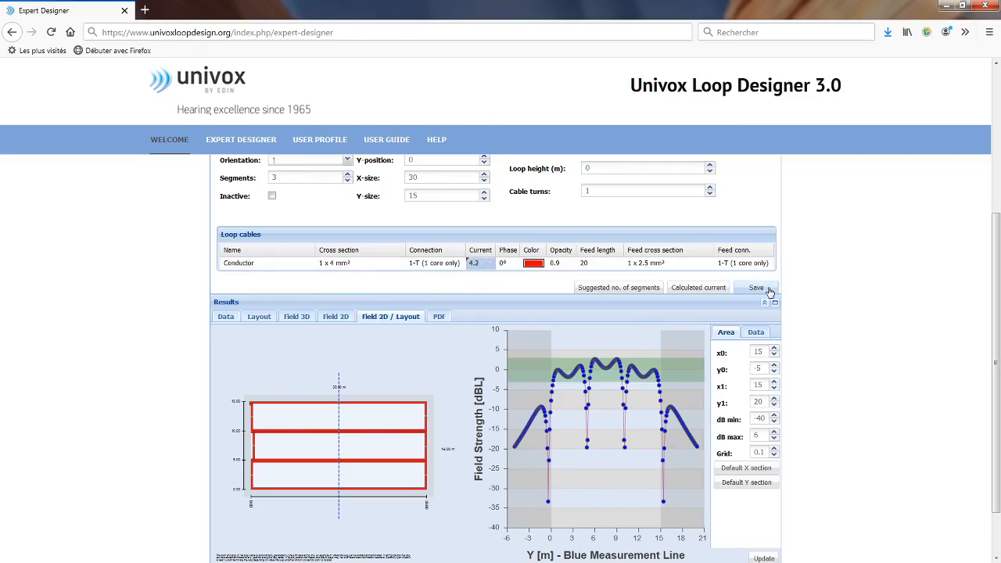
pyautogui.click(770, 291)
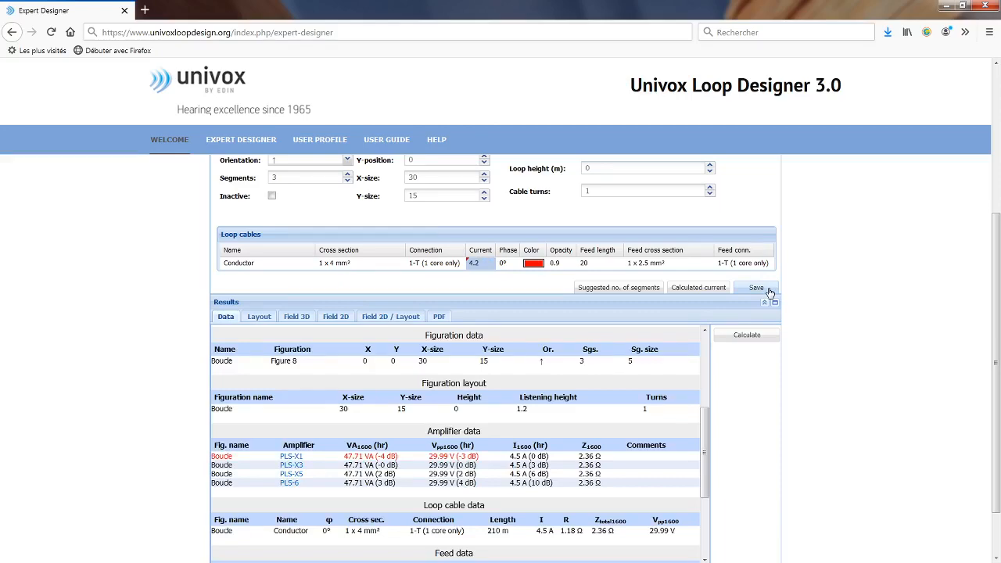
pyautogui.click(751, 335)
pyautogui.click(379, 317)
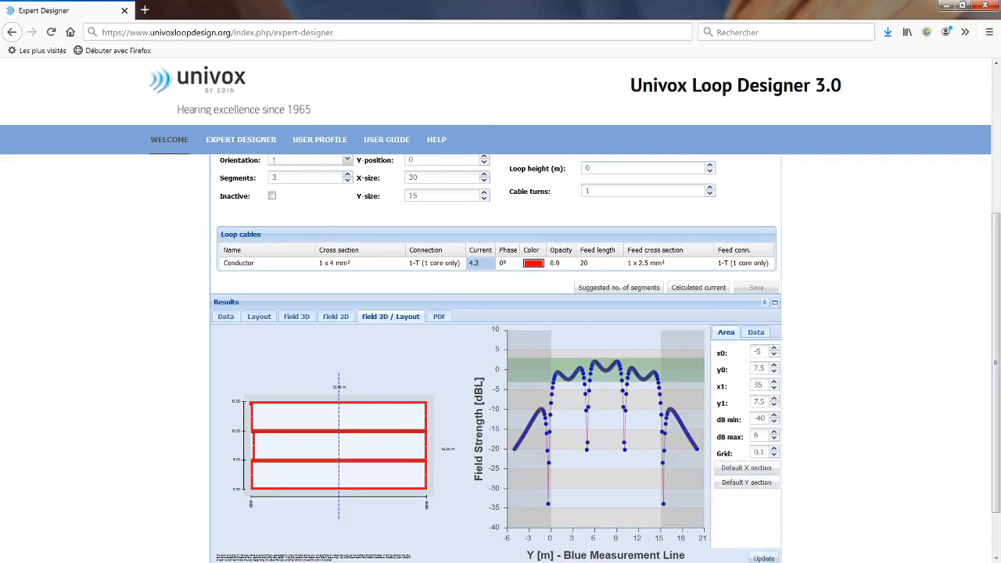
# Plot the field strength along the default X section, and inspect the 3D field from different angles
pyautogui.click(765, 558)
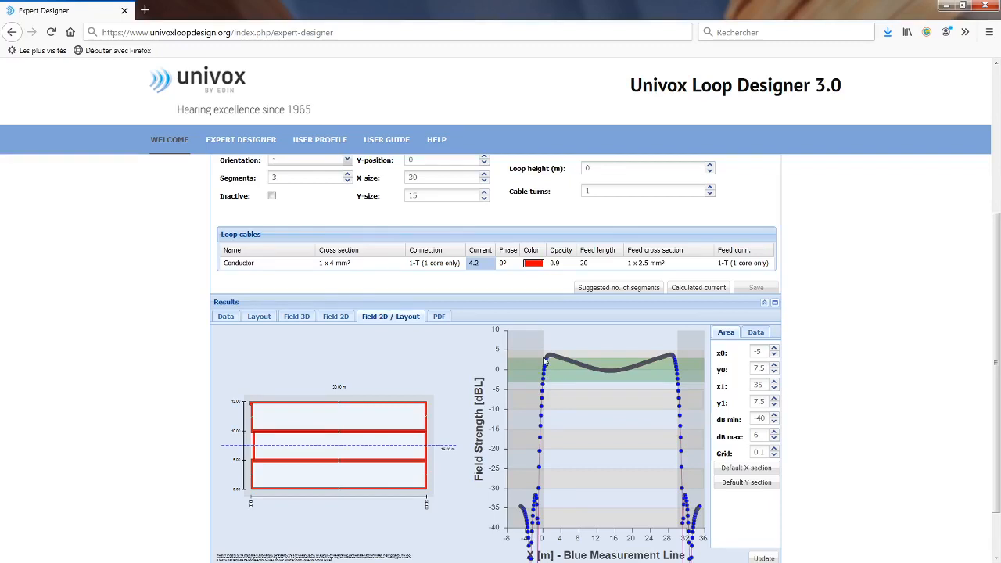
pyautogui.click(304, 318)
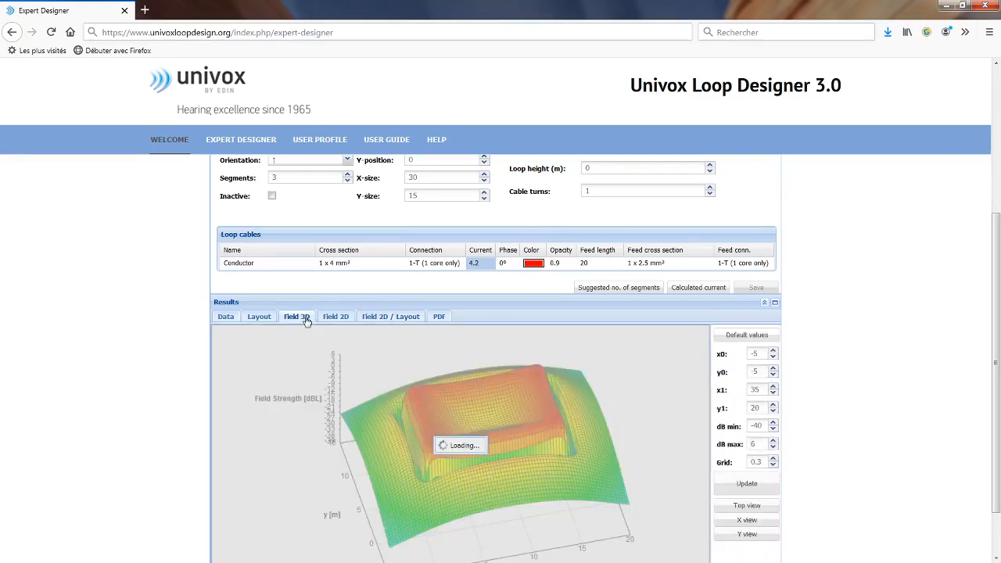
pyautogui.moveTo(375, 522); pyautogui.dragTo(474, 376)
pyautogui.moveTo(490, 451); pyautogui.dragTo(542, 448)
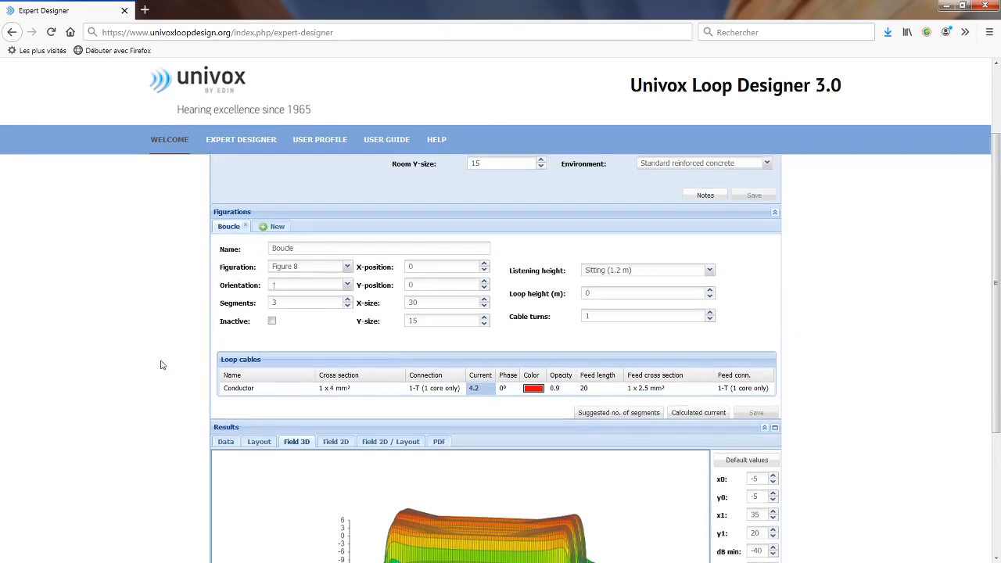
# Recalculate the project data and review the amplifier requirements for the Boucle loop
pyautogui.scroll(-1, 163, 365)
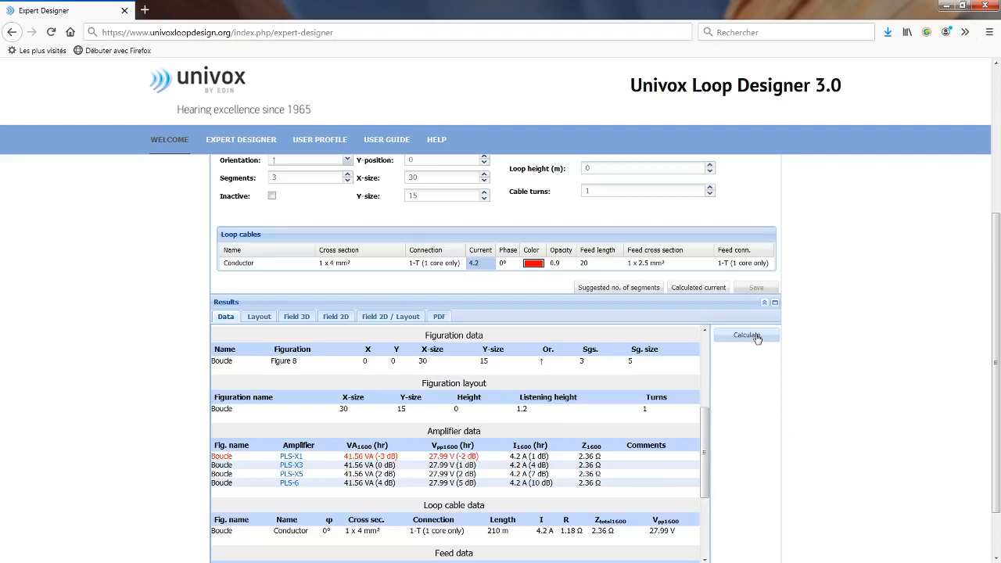
pyautogui.click(747, 335)
pyautogui.scroll(3, 101, 391)
pyautogui.scroll(-2, 101, 391)
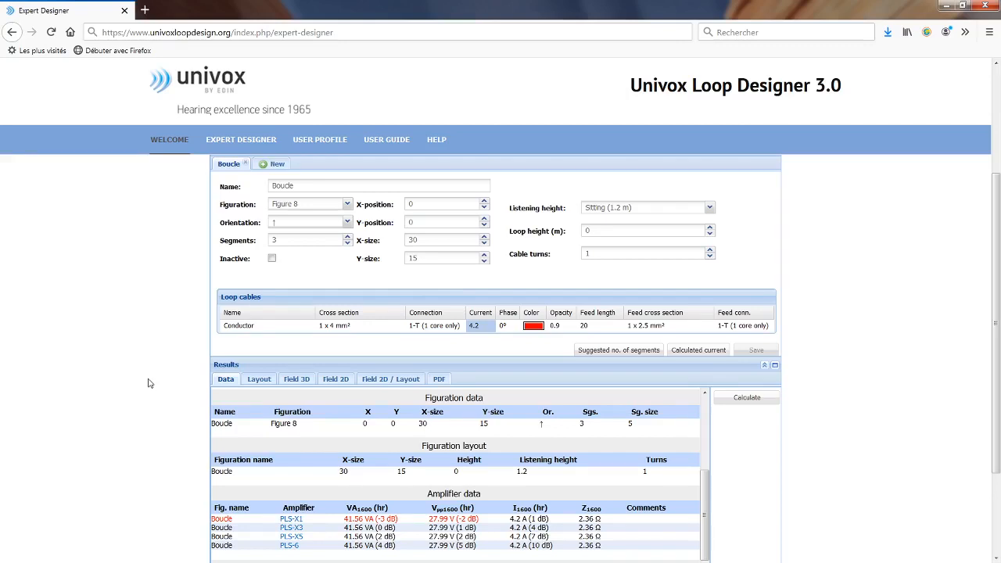
pyautogui.scroll(2, 117, 430)
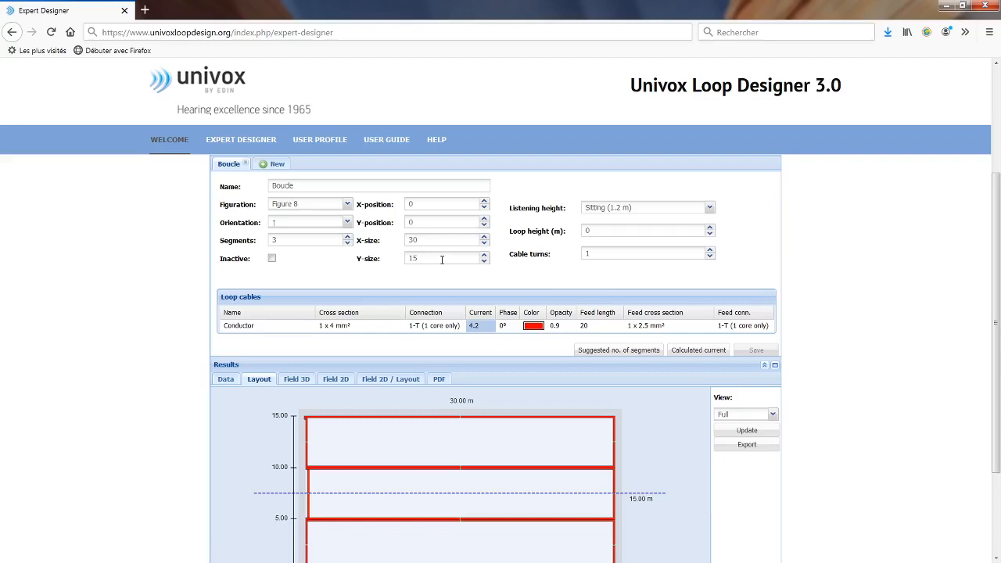
# Change the Boucle figuration to a Y-size of 18 and an X-size of 15, and save it to check the layout
pyautogui.write('18')
pyautogui.moveTo(442, 260)
pyautogui.mouseDown()
pyautogui.moveTo(385, 258)
pyautogui.moveTo(382, 239)
pyautogui.mouseUp()
pyautogui.write('15')
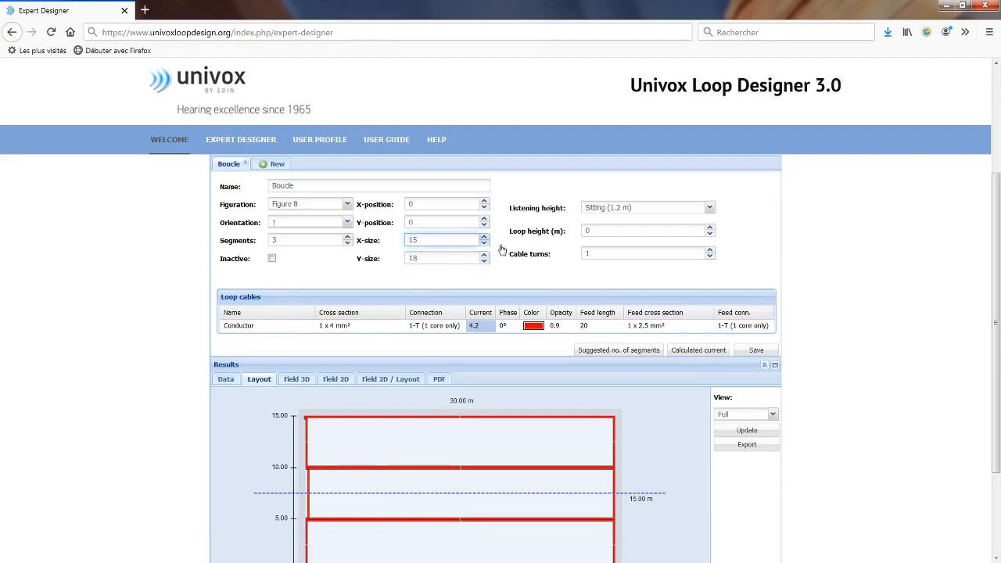
pyautogui.click(532, 271)
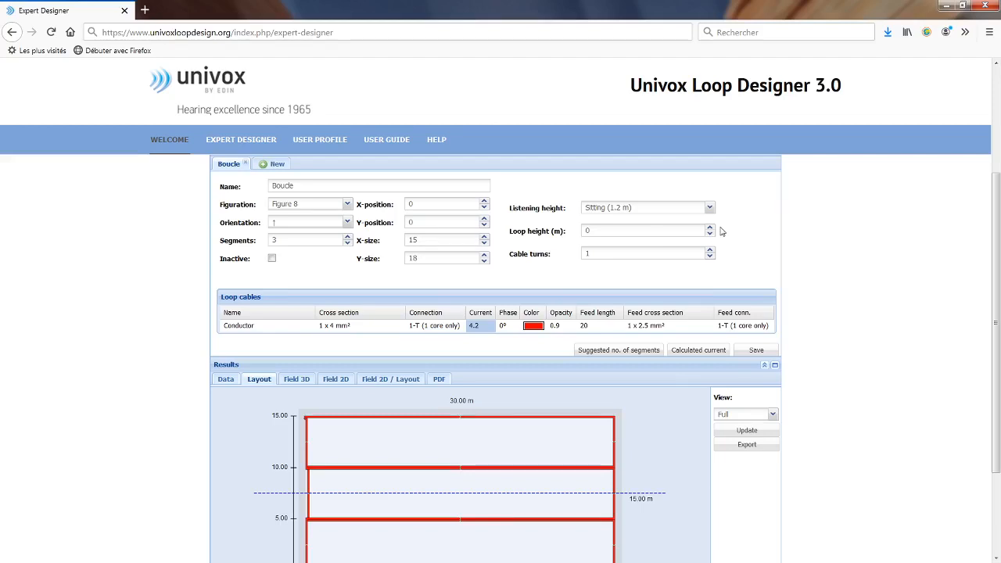
pyautogui.click(756, 351)
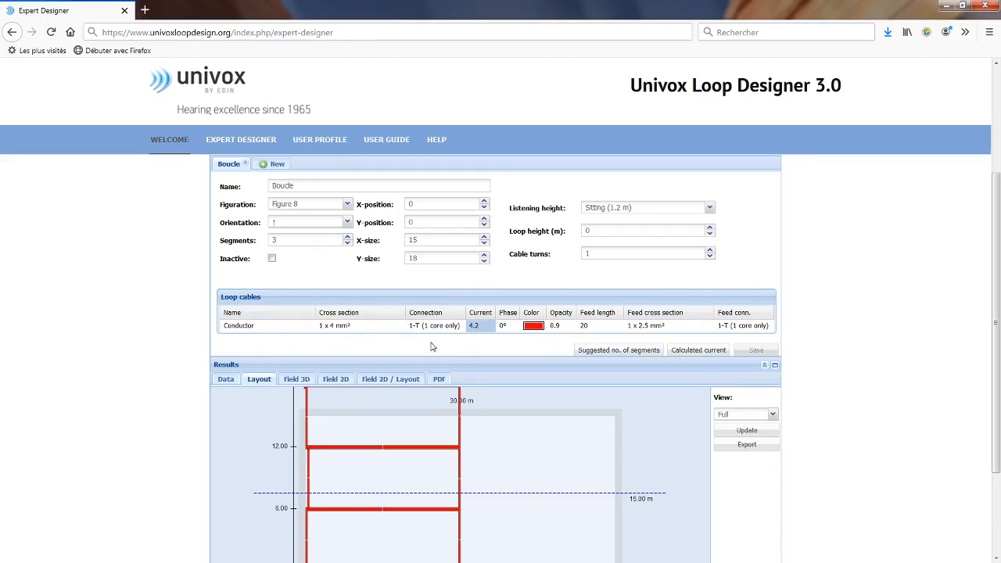
# Restore the Boucle figuration to an X-size of 30 and a Y-size of 15, and save it
pyautogui.scroll(3, 432, 347)
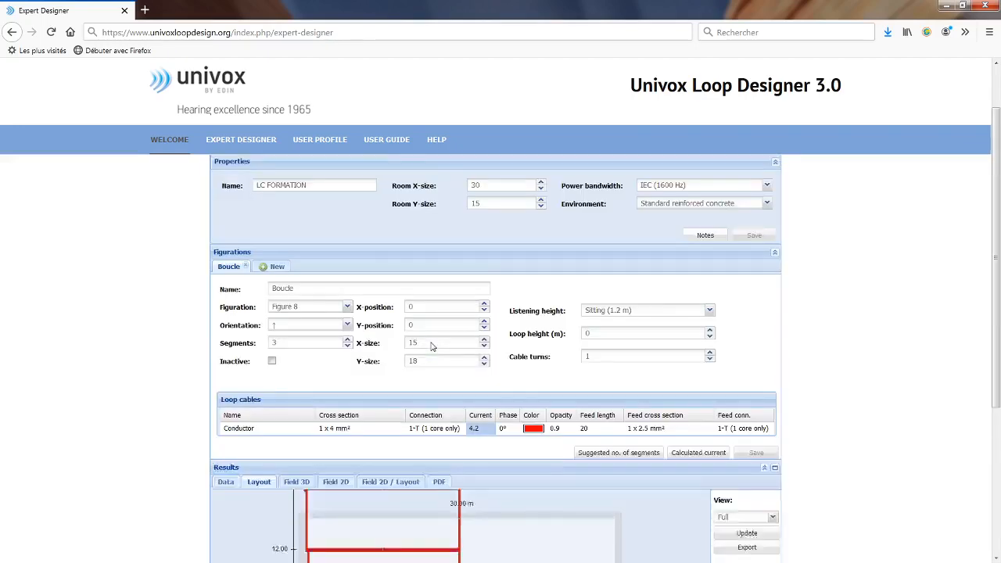
pyautogui.scroll(-1, 438, 346)
pyautogui.scroll(2, 456, 241)
pyautogui.moveTo(438, 365); pyautogui.dragTo(369, 359)
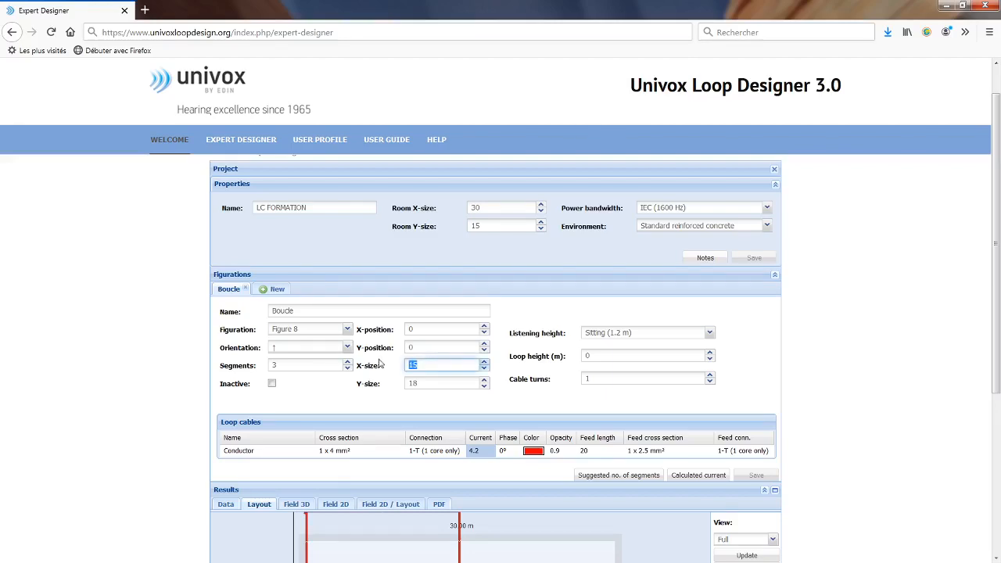
pyautogui.write('30')
pyautogui.press('Tab')
pyautogui.write('15')
pyautogui.scroll(-5, 824, 445)
pyautogui.click(755, 372)
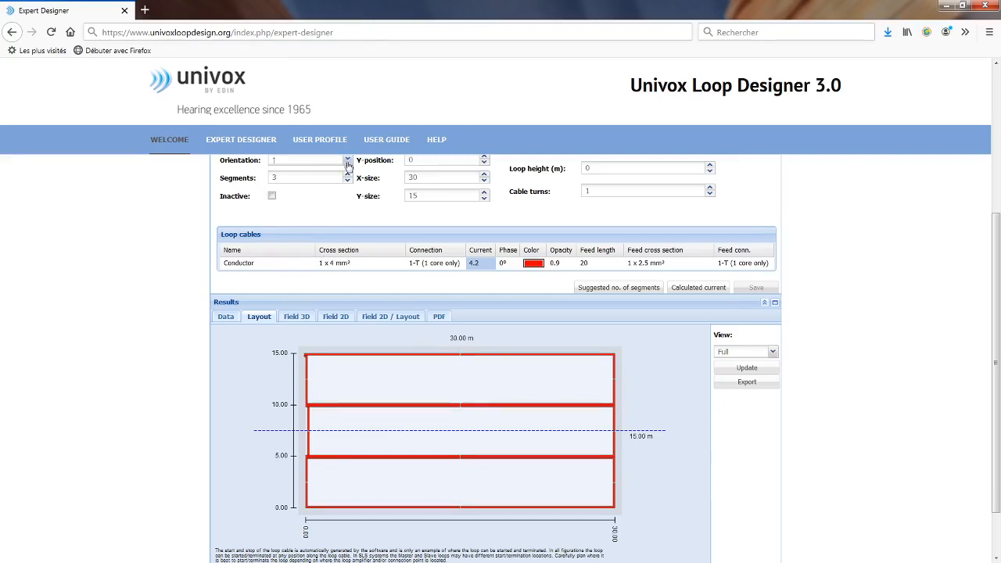
# Set the Figure 8 orientation to →, save it, and view the 2D field strength
pyautogui.click(756, 287)
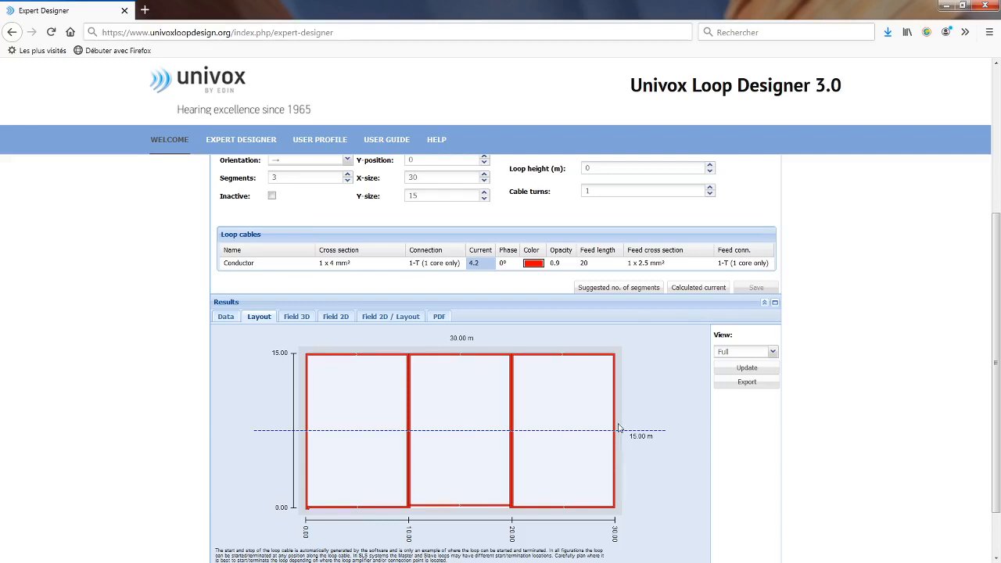
pyautogui.click(341, 319)
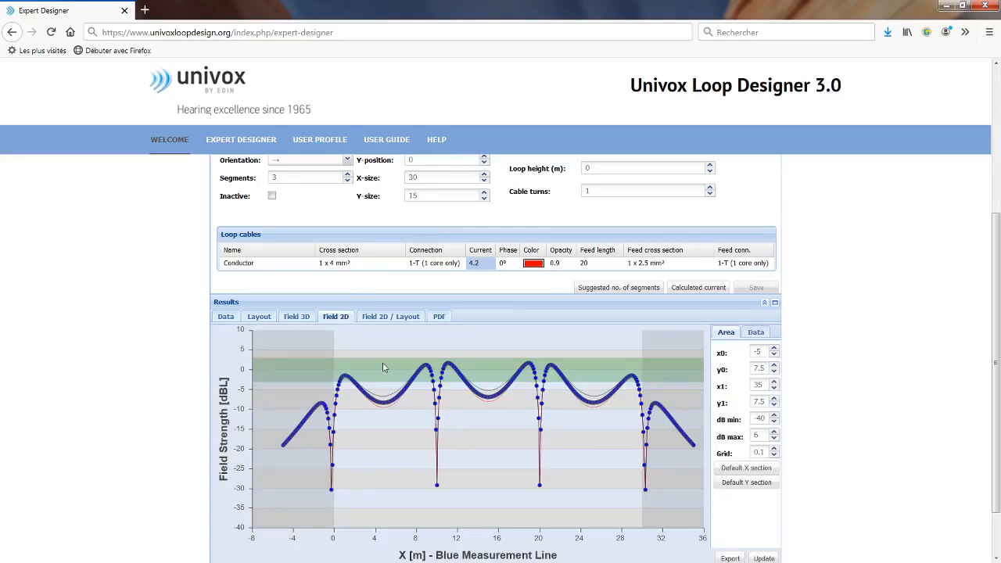
# Set the Boucle figuration's listening height to 4 m and save it
pyautogui.scroll(3, 858, 295)
pyautogui.scroll(-2, 860, 293)
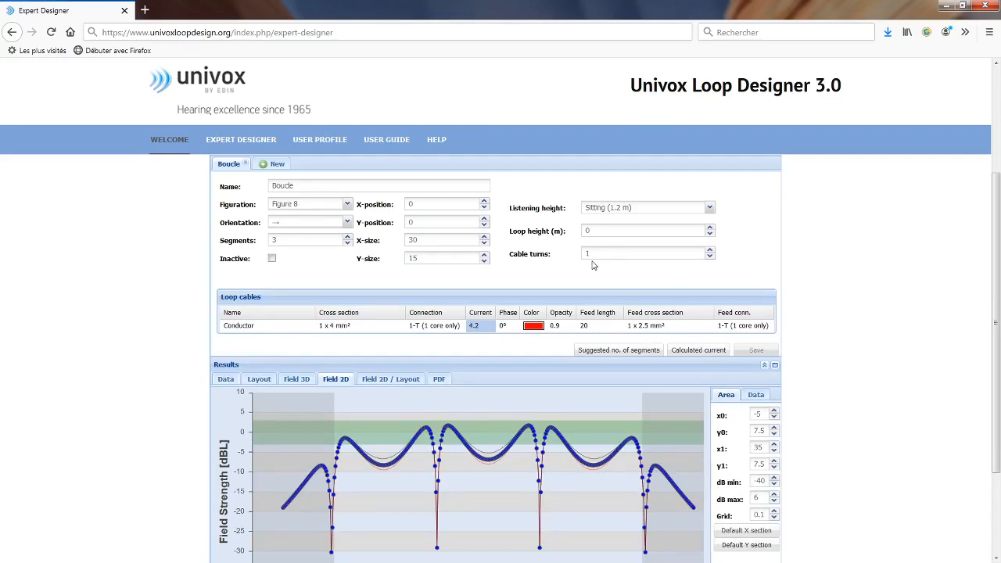
pyautogui.click(534, 209)
pyautogui.write('4')
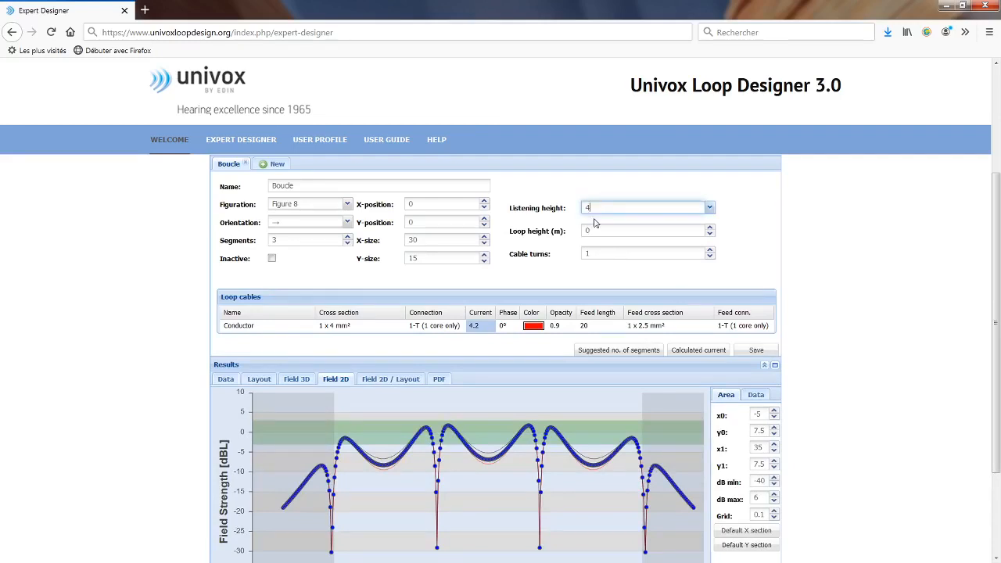
pyautogui.click(763, 348)
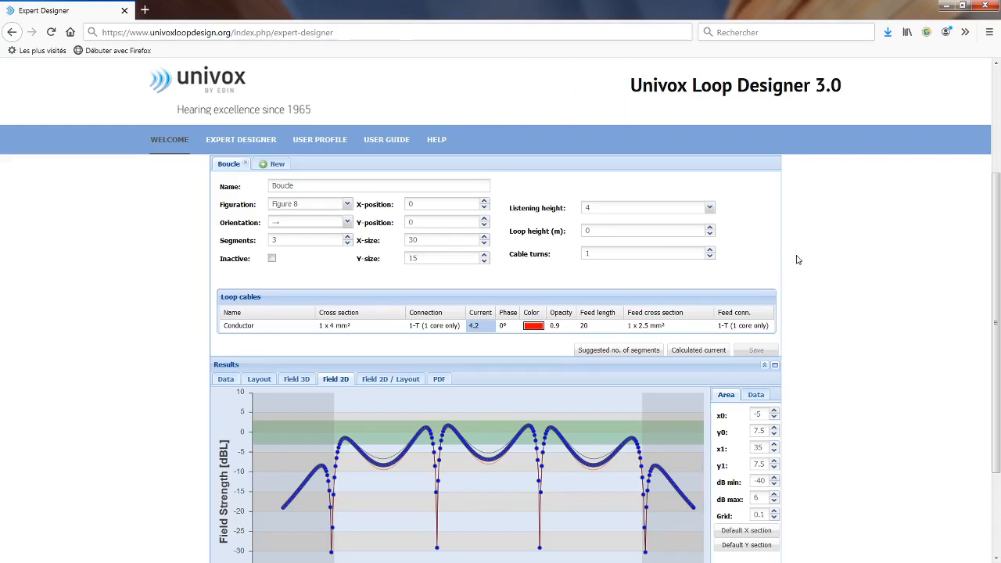
# Set the listening height to 1 m, save it, and view the 2D field strength
pyautogui.click(599, 207)
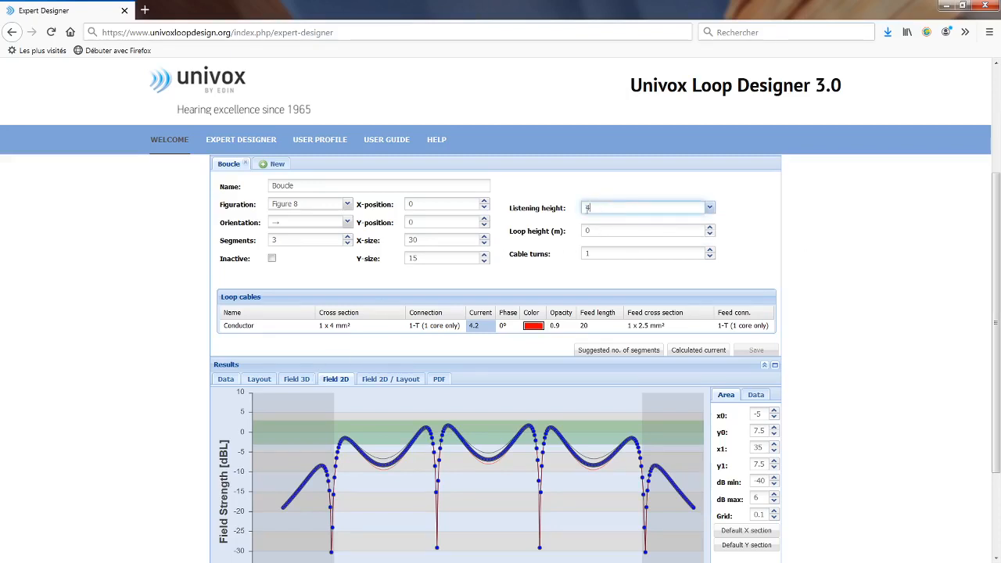
pyautogui.moveTo(587, 207); pyautogui.dragTo(560, 209)
pyautogui.write('1')
pyautogui.click(755, 350)
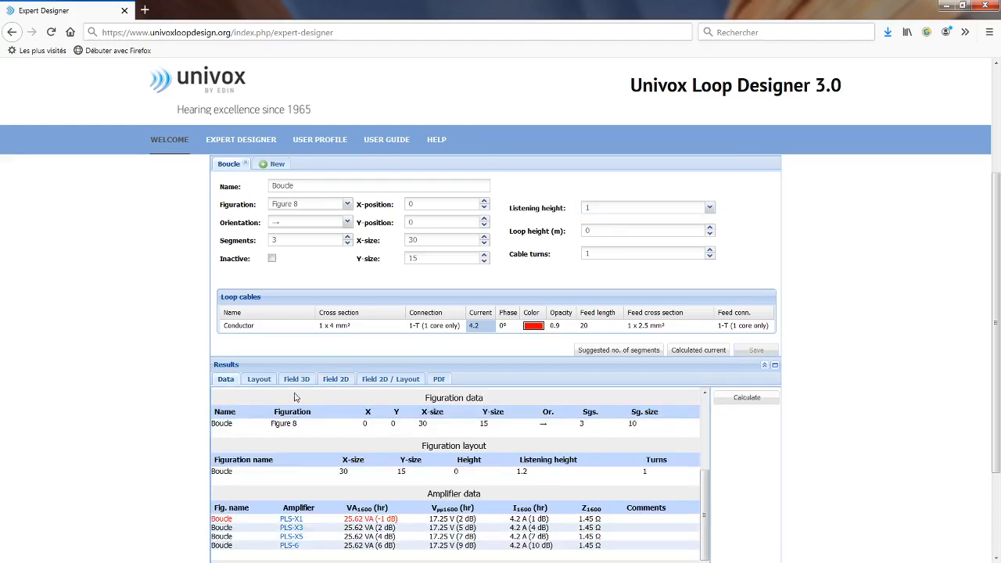
pyautogui.click(342, 380)
pyautogui.scroll(-3, 733, 431)
pyautogui.scroll(3, 619, 349)
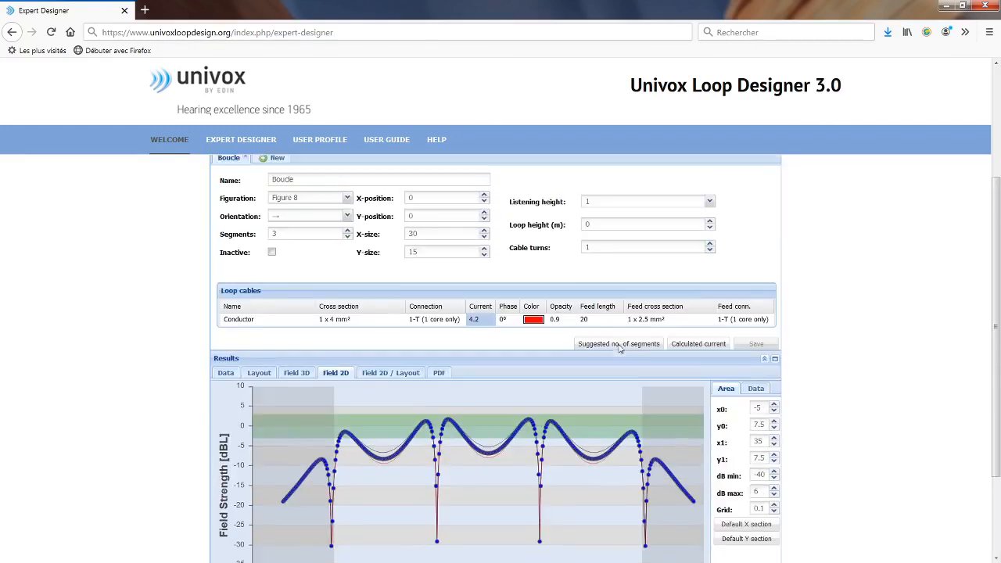
# Set the listening height to the Sitting (1.2 m) preset, save it, and view the 2D field strength
pyautogui.click(710, 208)
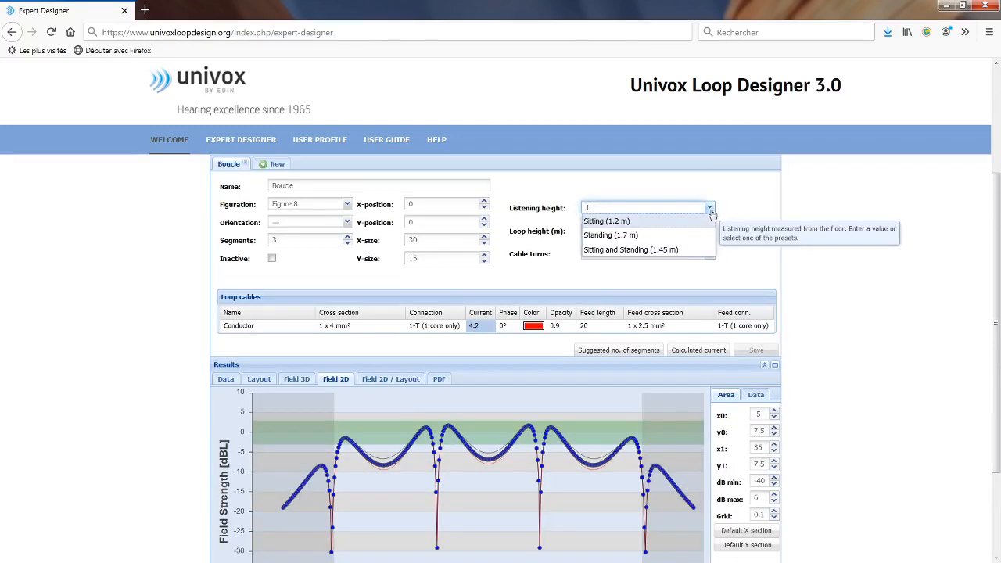
pyautogui.press('Return')
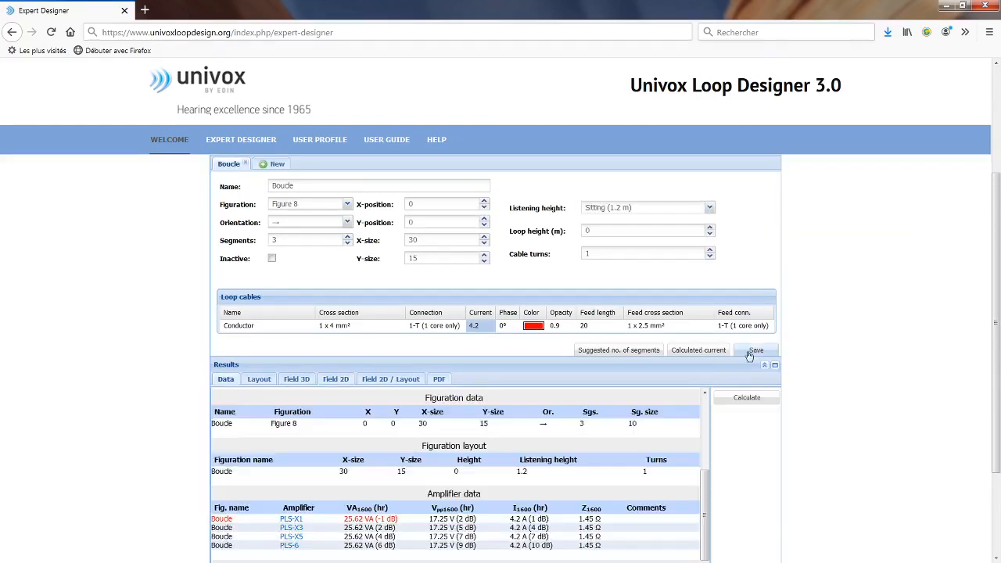
pyautogui.click(342, 380)
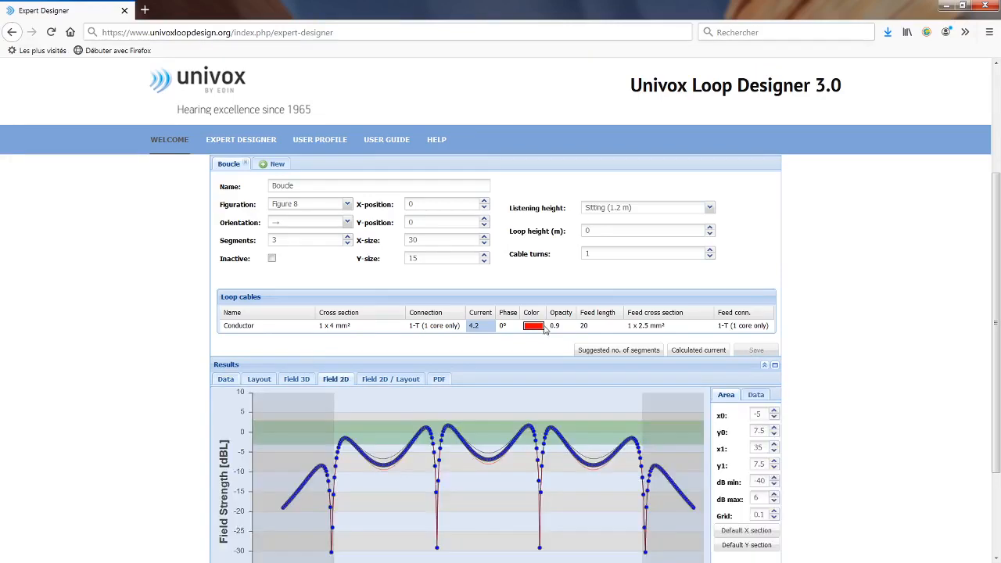
# Set the loop height to -4 m, save it, and compare the 2D field strength with the loop layout
pyautogui.click(588, 231)
pyautogui.press('BackSpace')
pyautogui.write('4')
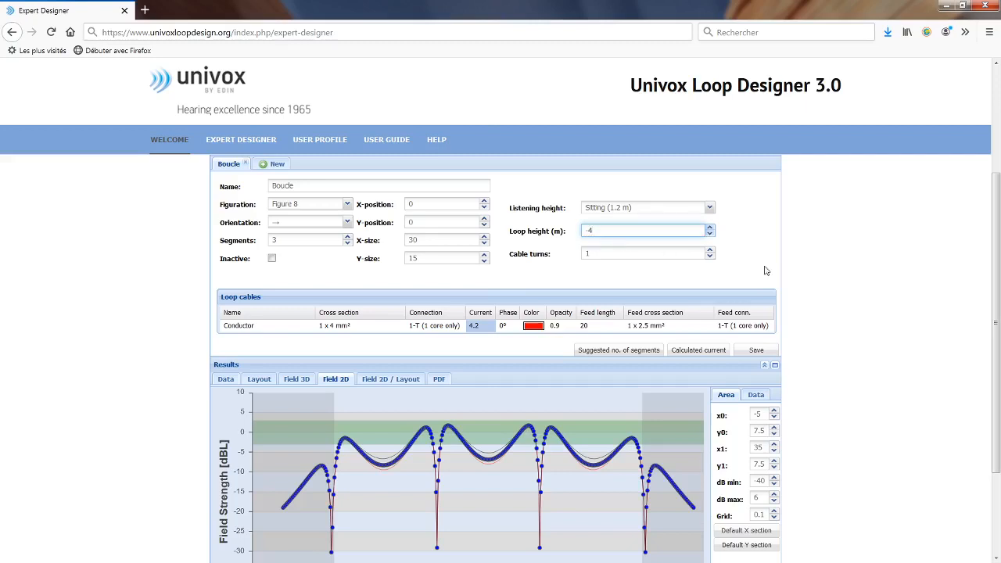
pyautogui.click(757, 349)
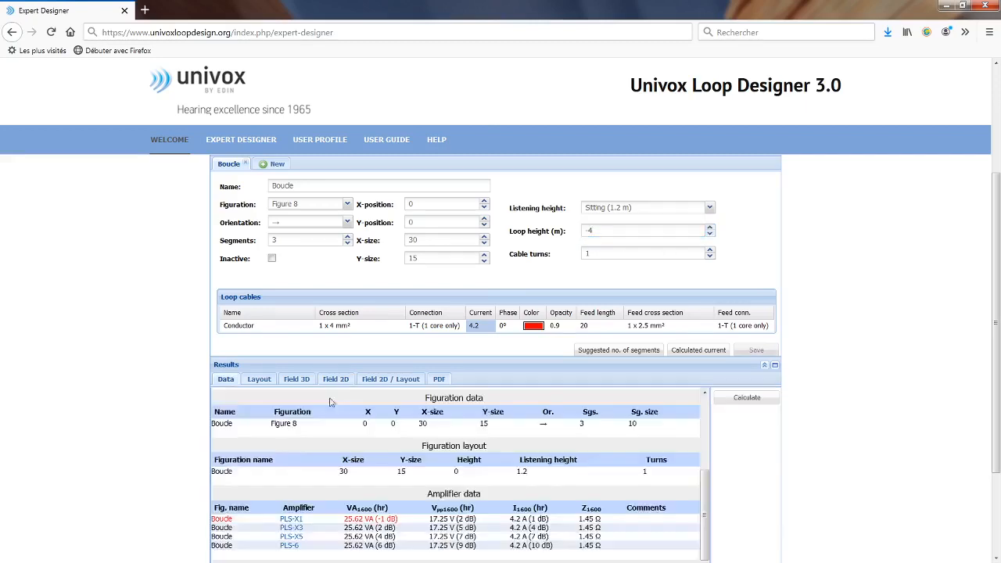
pyautogui.click(341, 383)
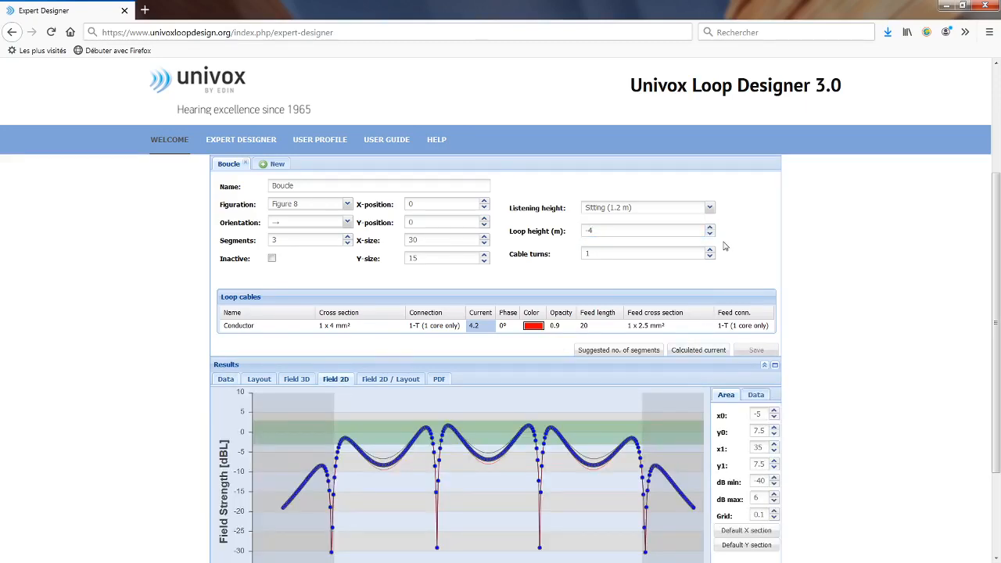
pyautogui.scroll(-3, 301, 258)
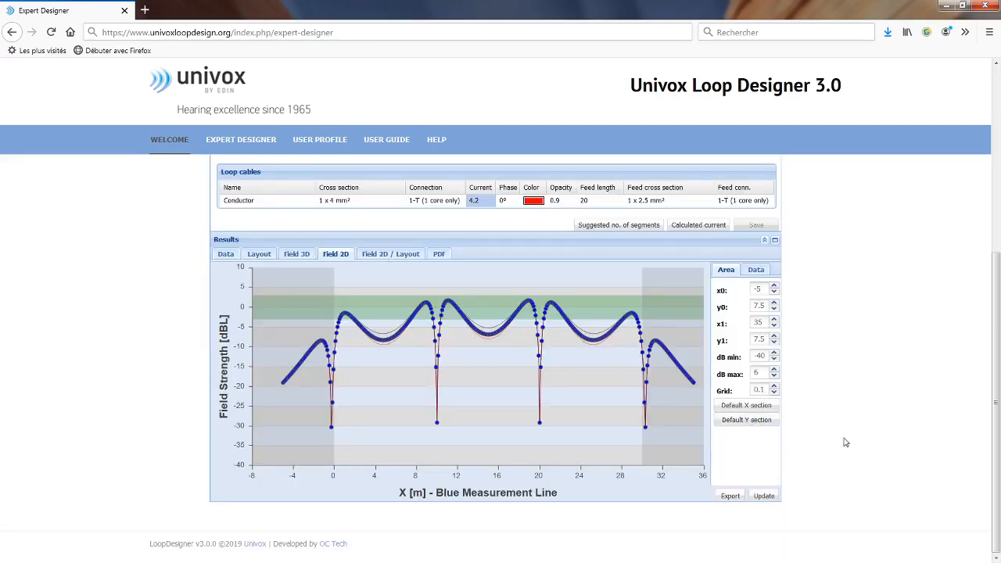
pyautogui.click(377, 255)
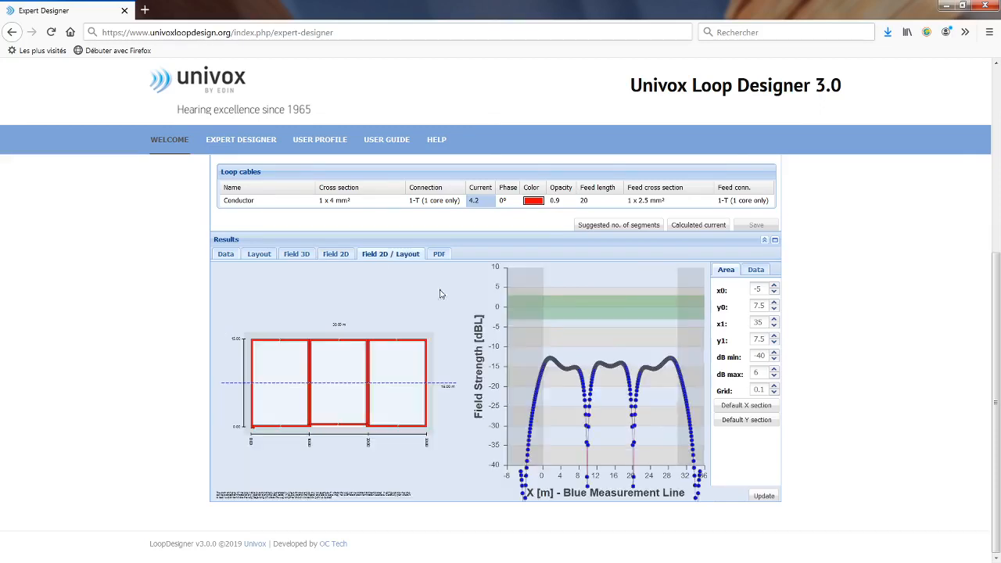
pyautogui.click(332, 255)
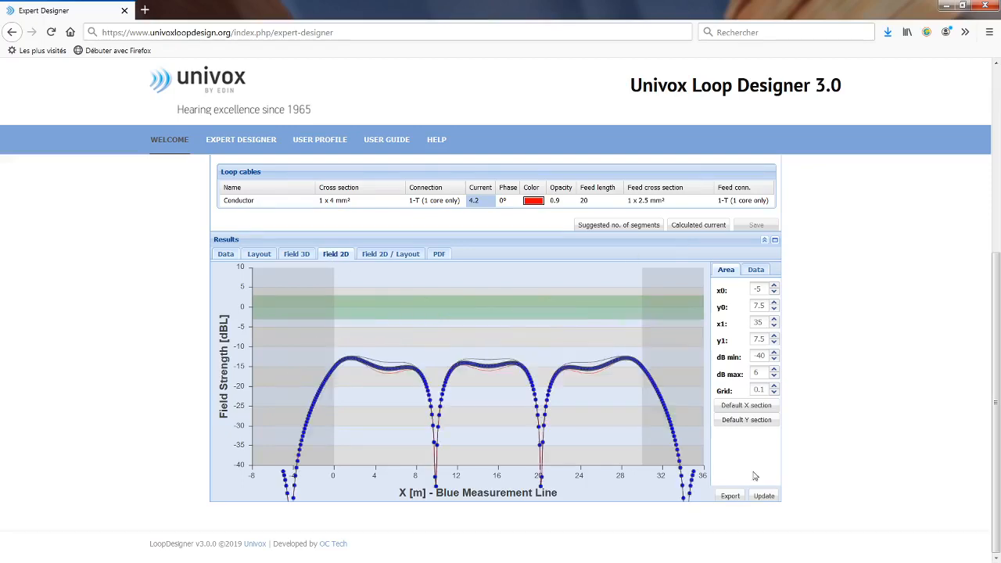
# Set the loop height to 0 m and the listening height to 4 m, save, and refresh the 2D field strength plot
pyautogui.scroll(5, 607, 425)
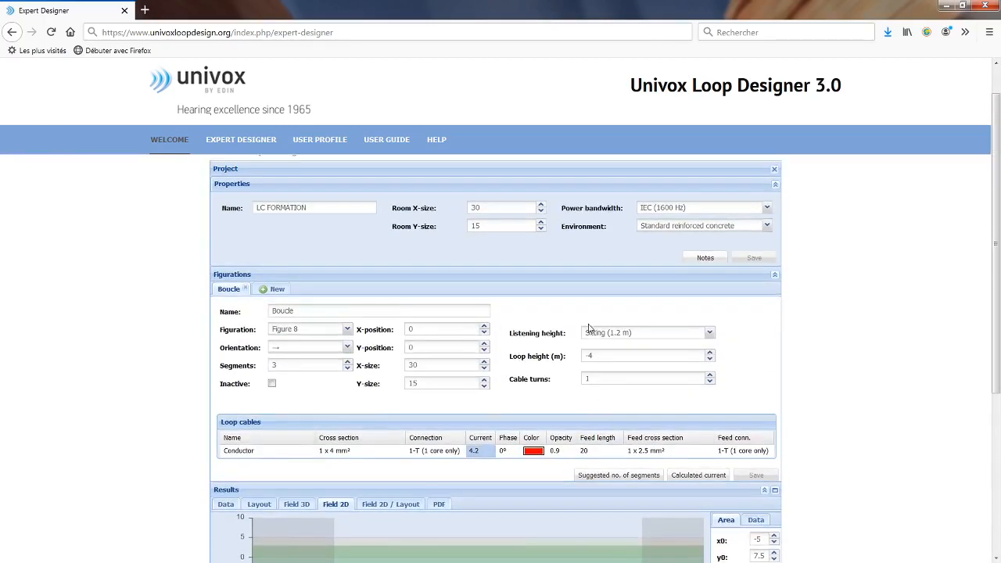
pyautogui.click(589, 329)
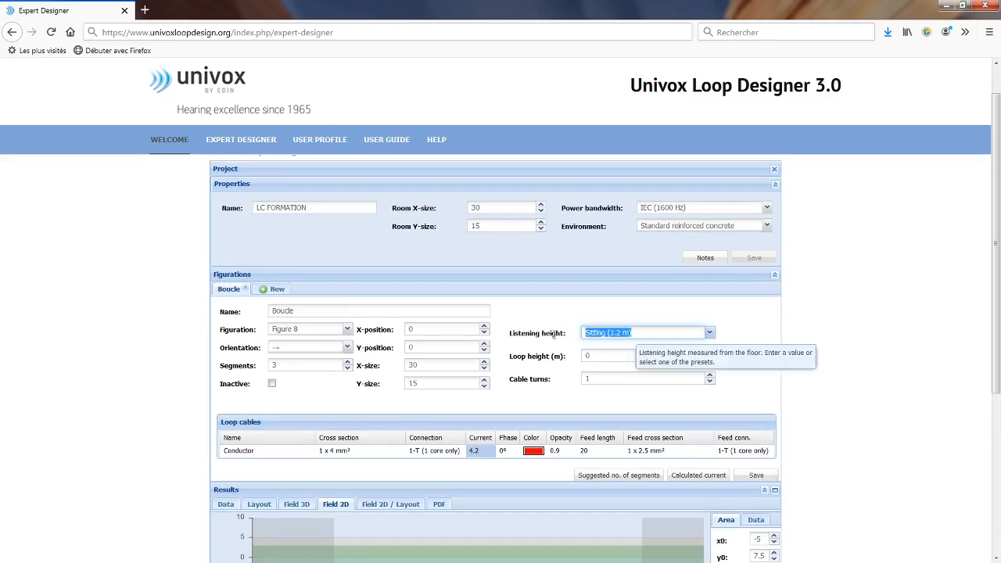
pyautogui.click(831, 351)
pyautogui.click(757, 475)
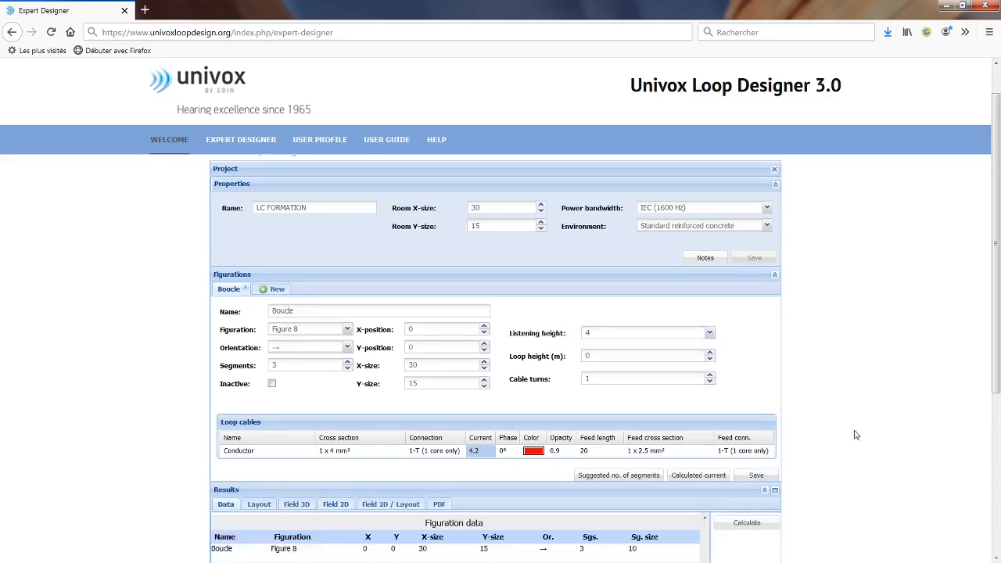
pyautogui.scroll(-4, 856, 426)
pyautogui.click(335, 289)
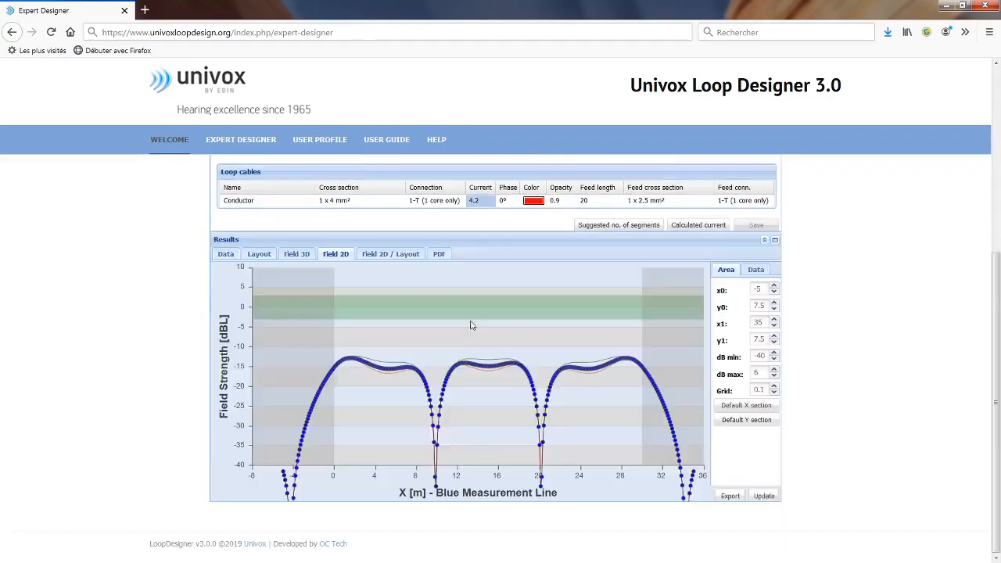
pyautogui.click(764, 496)
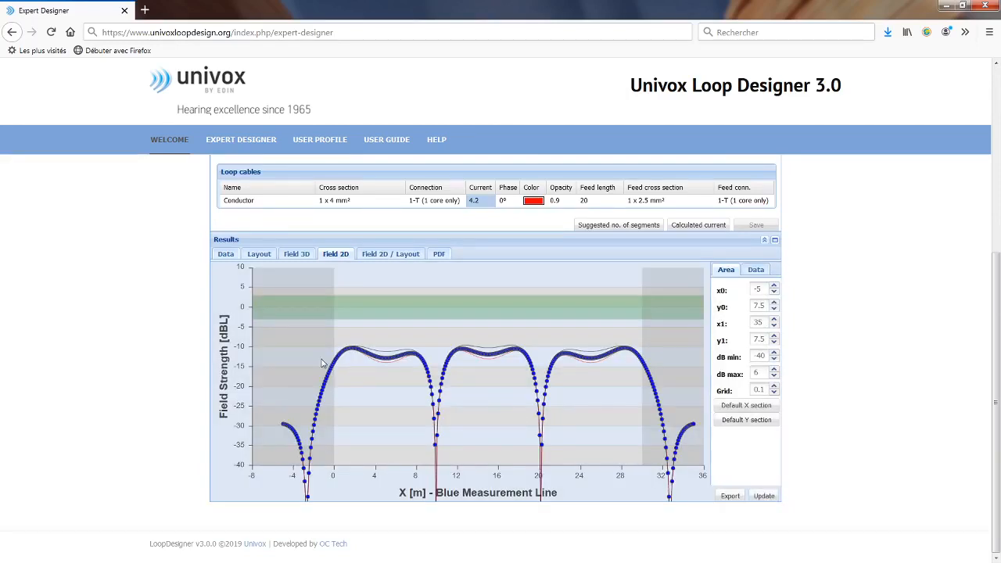
pyautogui.moveTo(352, 357)
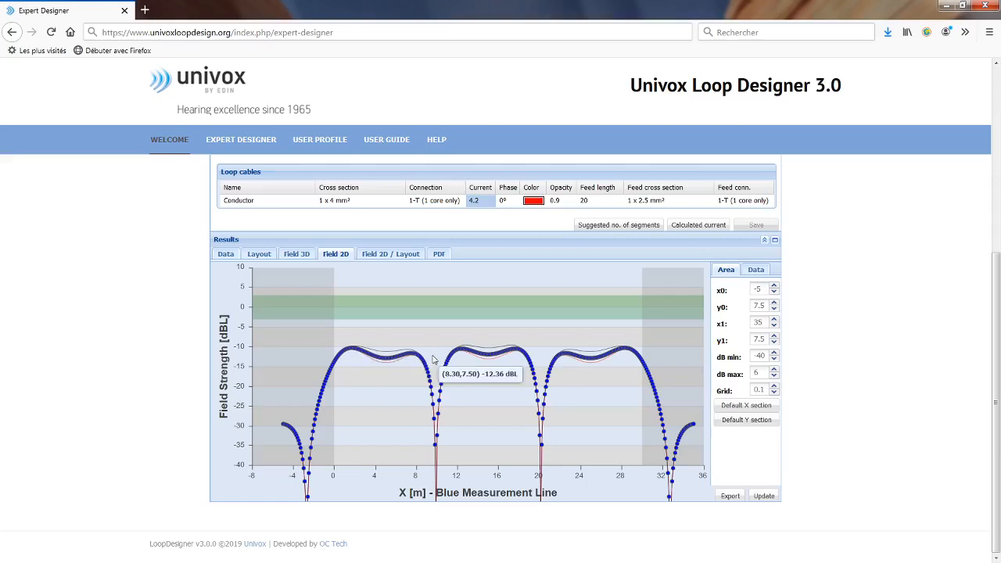
# Set the Boucle figuration's listening height to the Sitting (1.2 m) preset, save it, and refresh the 2D field strength plot
pyautogui.scroll(3, 798, 353)
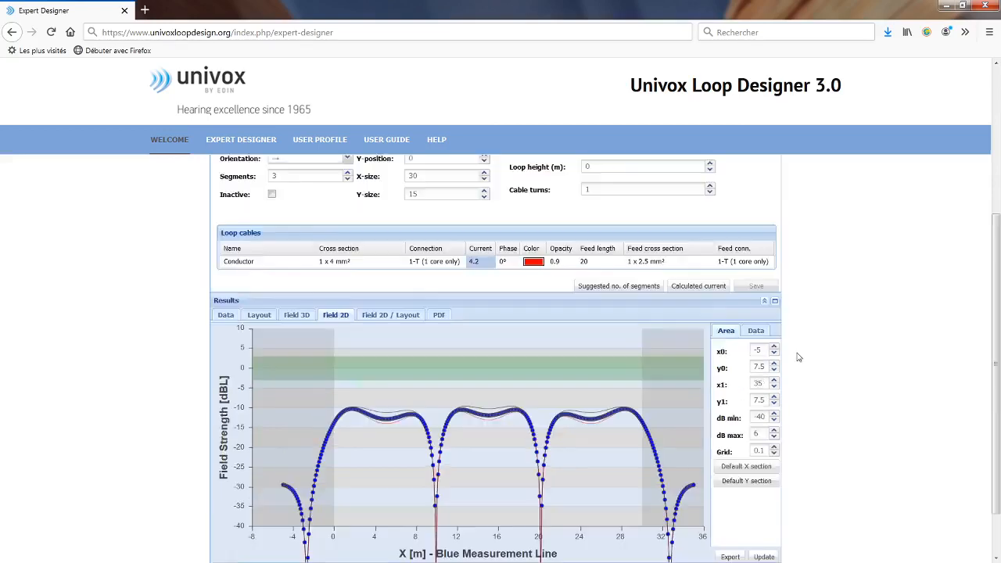
pyautogui.moveTo(595, 208); pyautogui.dragTo(577, 212)
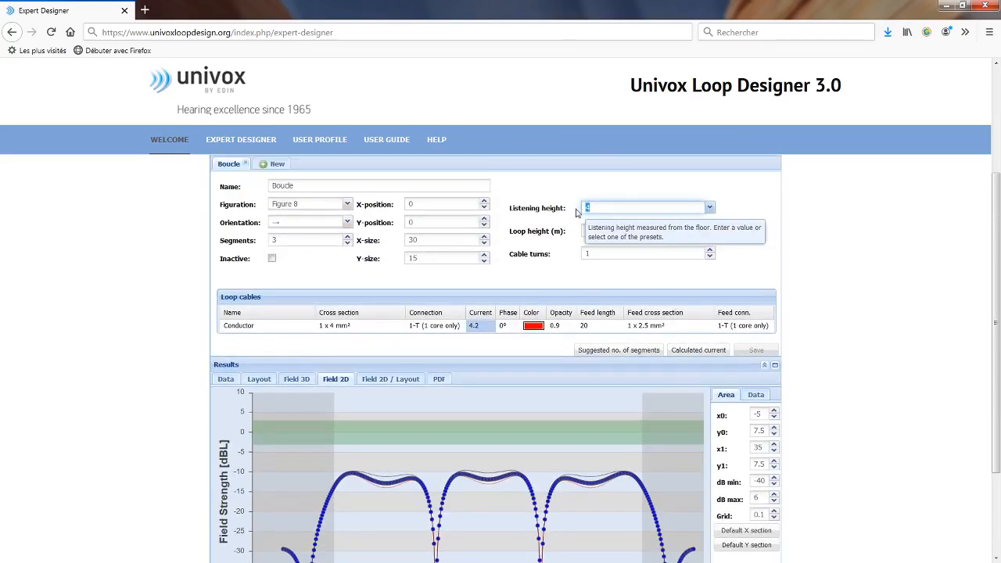
pyautogui.write('1')
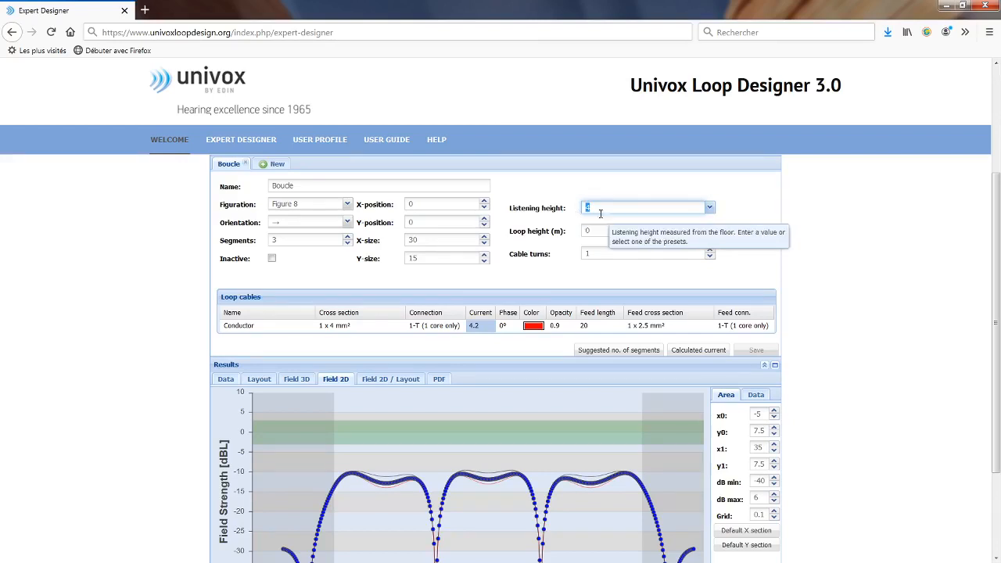
pyautogui.click(710, 209)
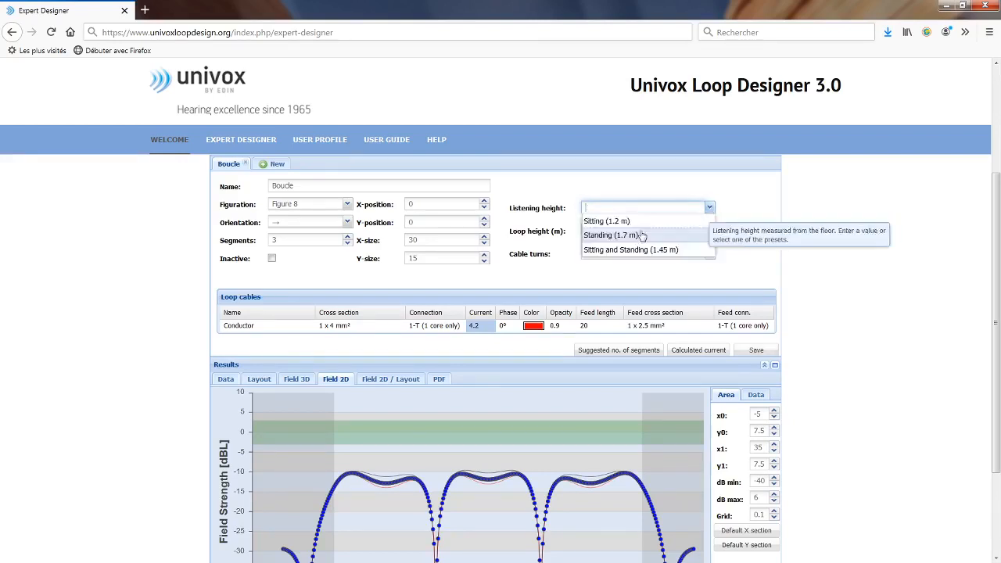
pyautogui.click(633, 222)
pyautogui.click(758, 350)
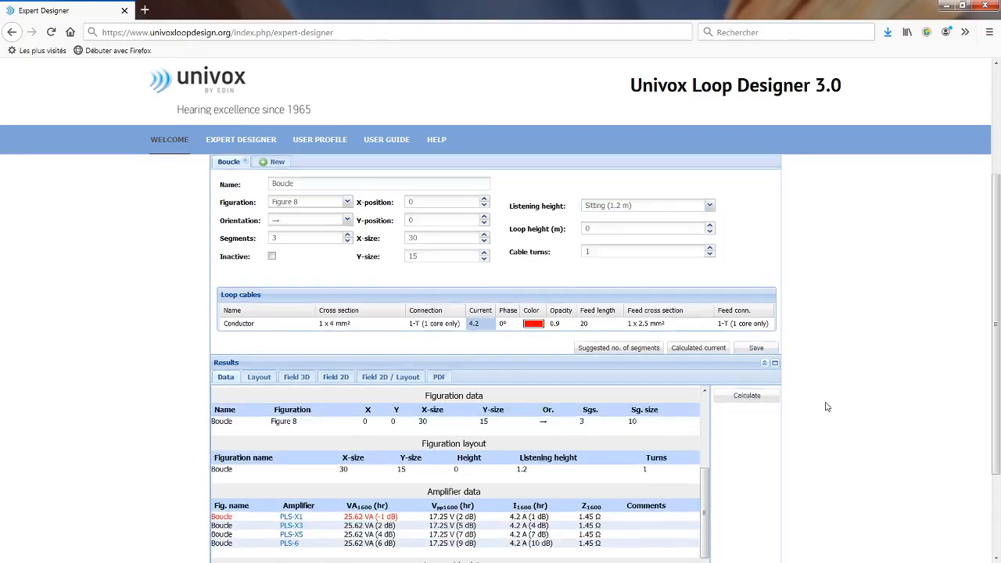
pyautogui.scroll(-1, 828, 405)
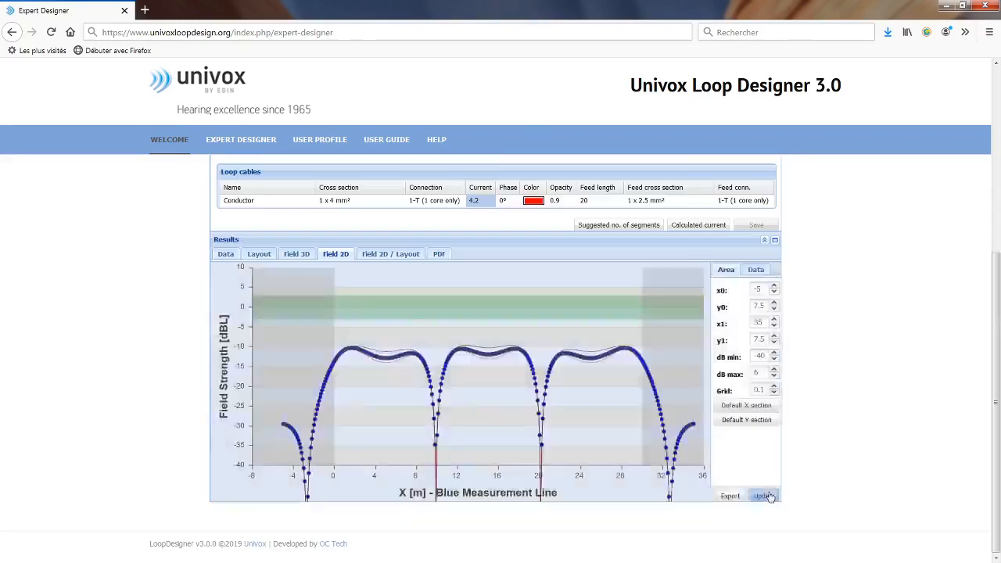
pyautogui.click(770, 497)
# Set the loop height to -1.5 m, save it, and view the 2D field strength along the X section
pyautogui.scroll(1, 605, 384)
pyautogui.scroll(1, 604, 382)
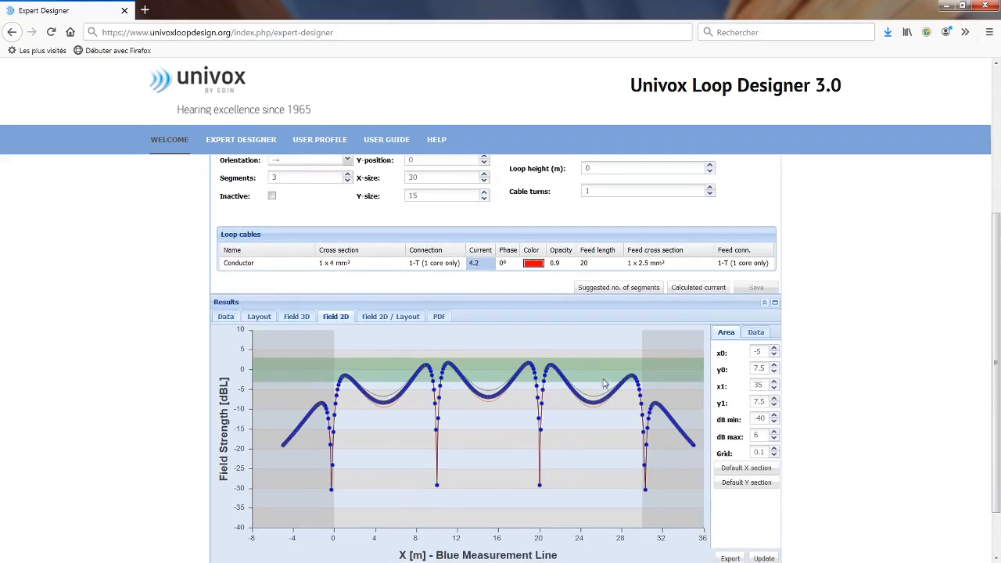
pyautogui.scroll(1, 700, 246)
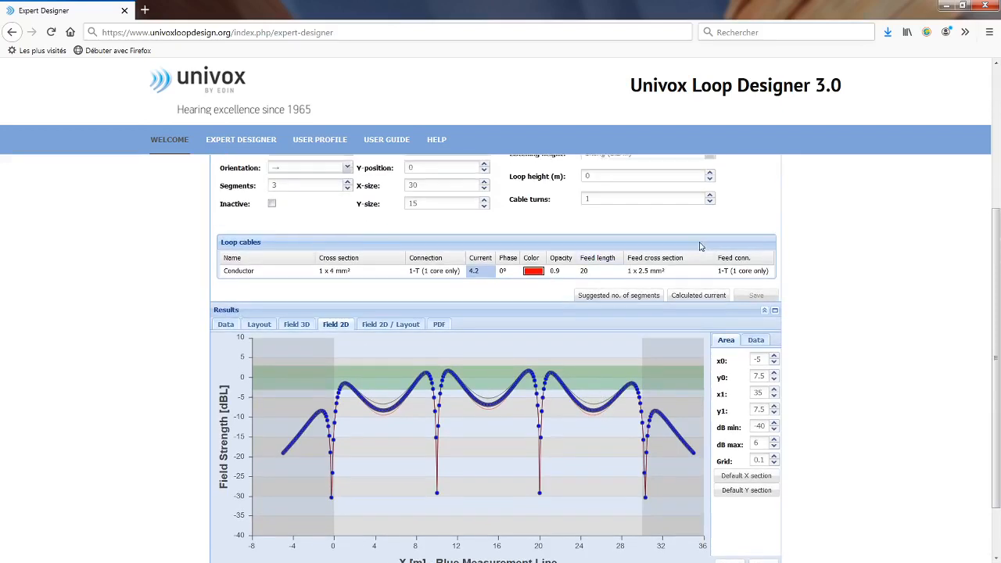
pyautogui.scroll(1, 700, 246)
pyautogui.moveTo(597, 233); pyautogui.dragTo(569, 238)
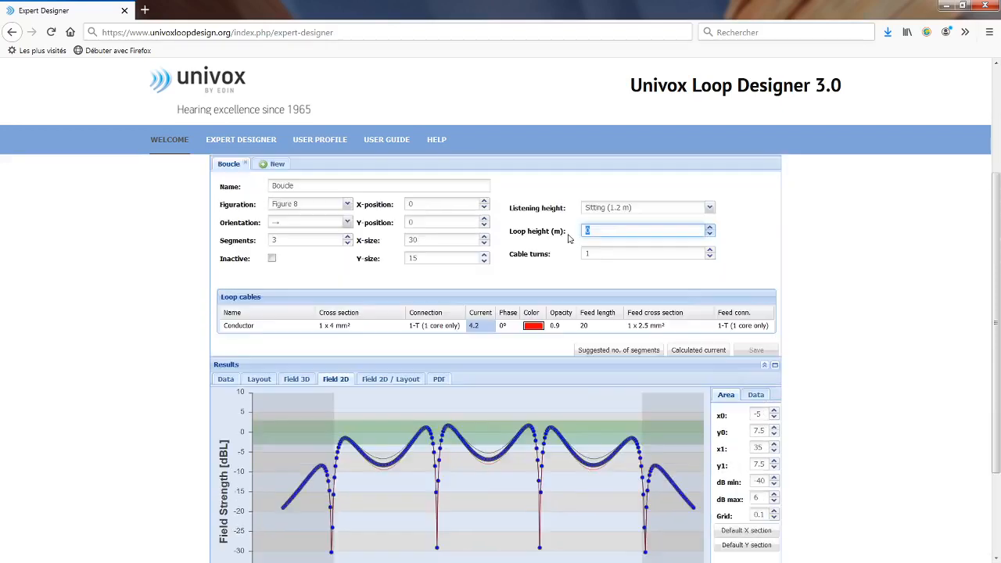
pyautogui.write('-1.5')
pyautogui.click(767, 351)
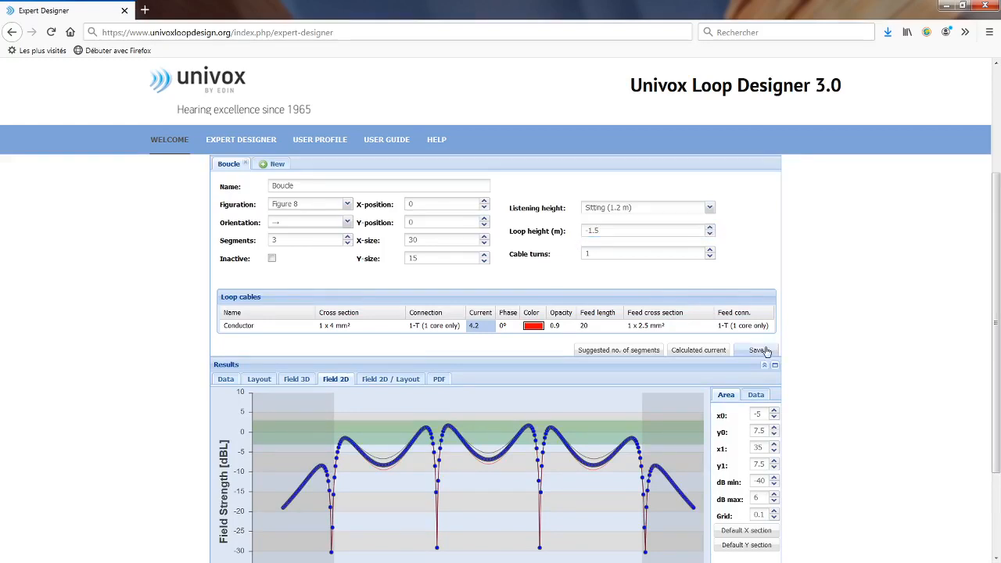
pyautogui.click(766, 350)
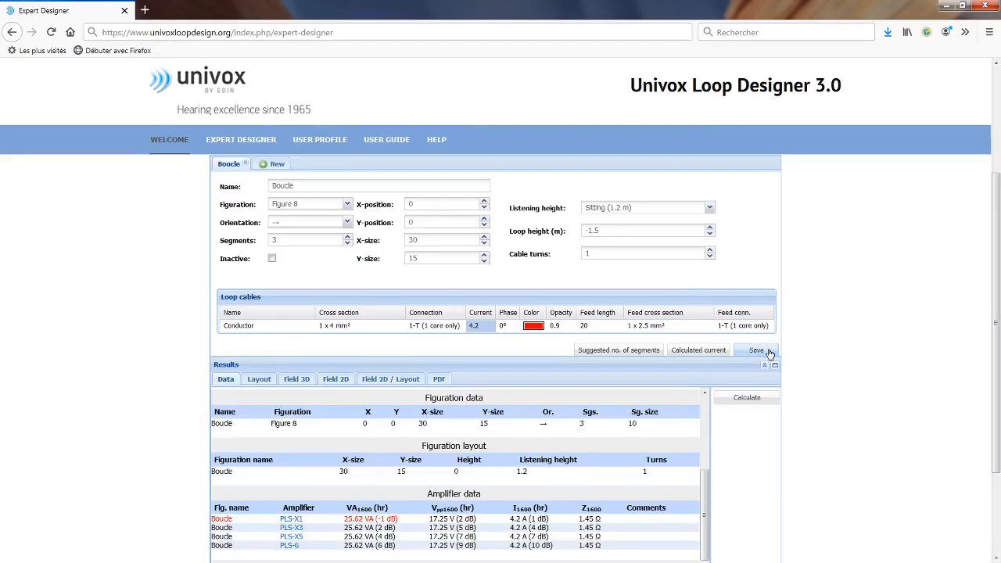
pyautogui.click(336, 379)
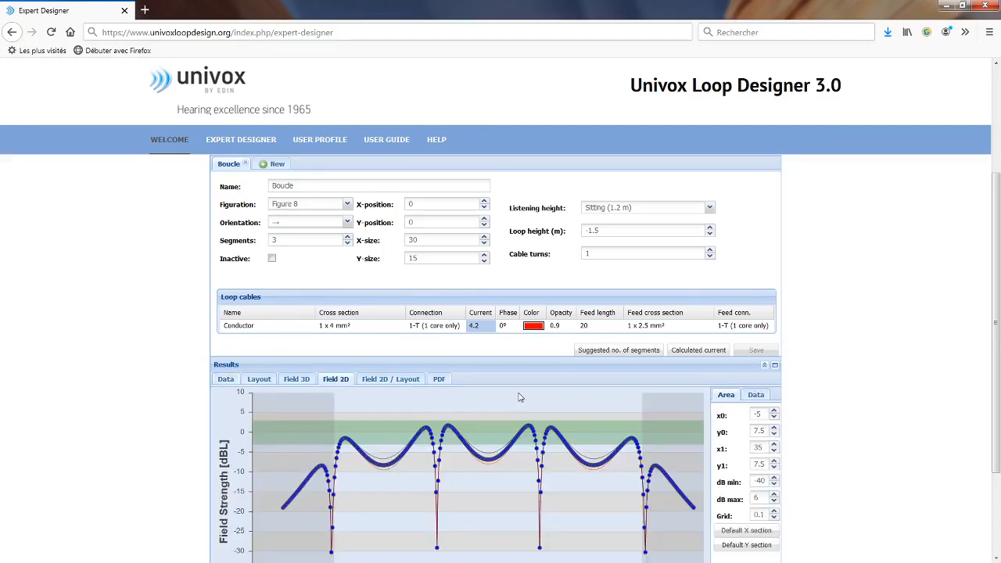
pyautogui.scroll(-3, 519, 397)
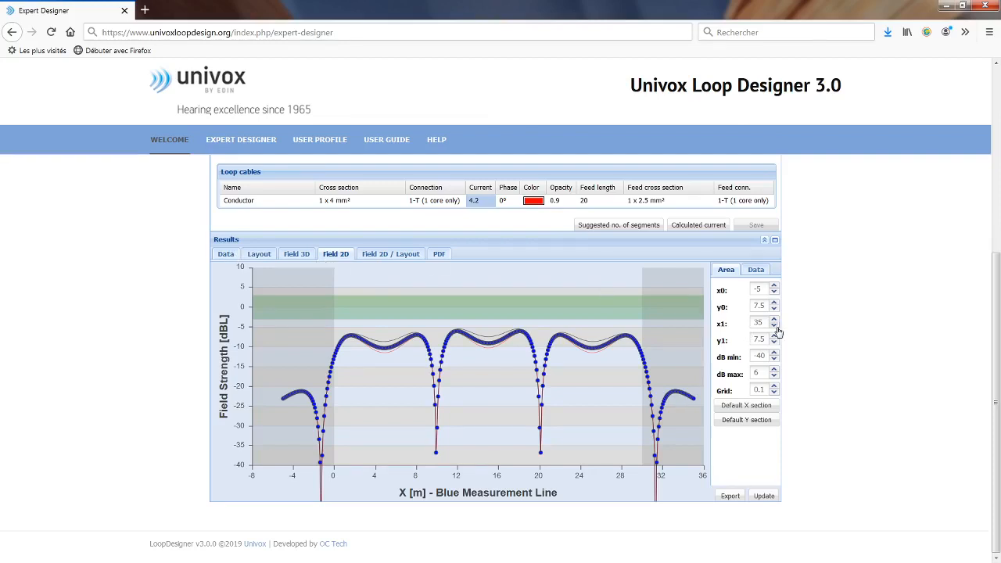
# Switch the measurement line to the default Y section and update both the combined field/layout view and the 2D field strength plot
pyautogui.click(386, 254)
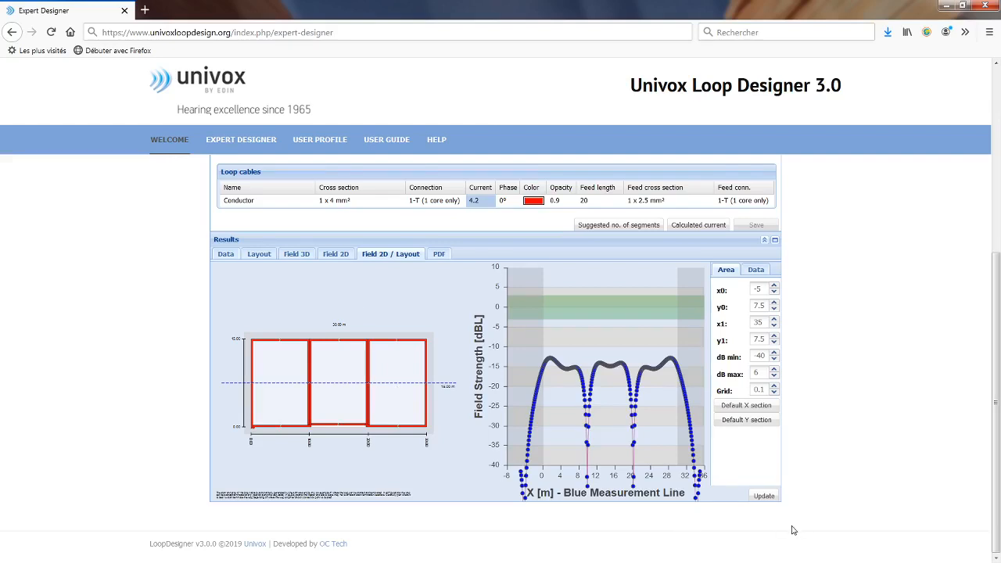
pyautogui.click(746, 419)
pyautogui.click(763, 495)
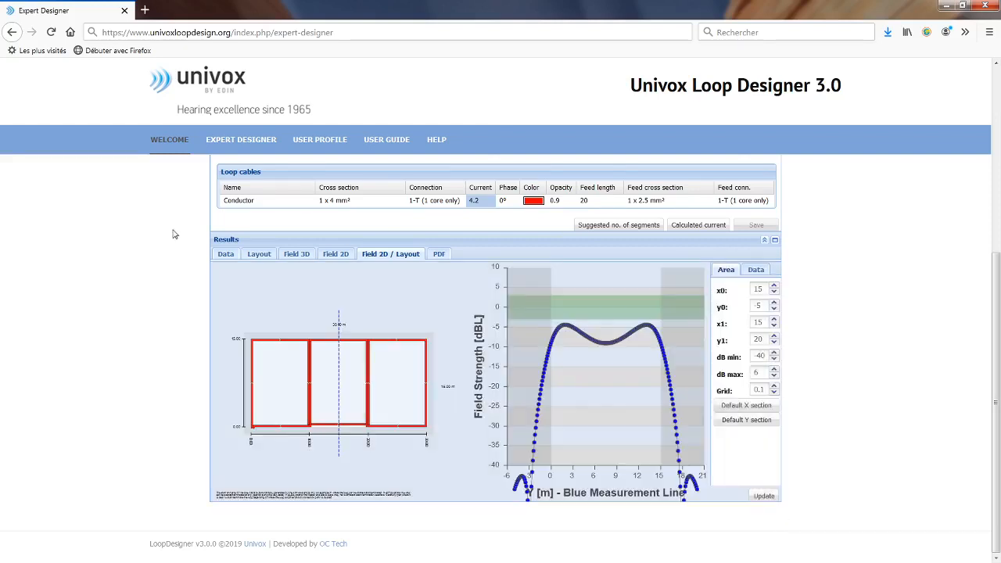
pyautogui.click(335, 253)
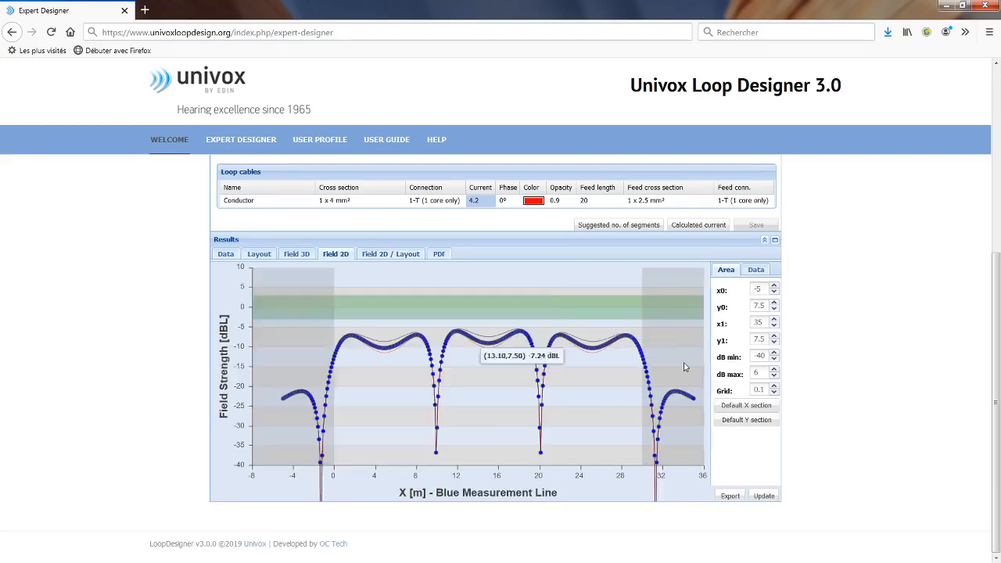
pyautogui.click(763, 498)
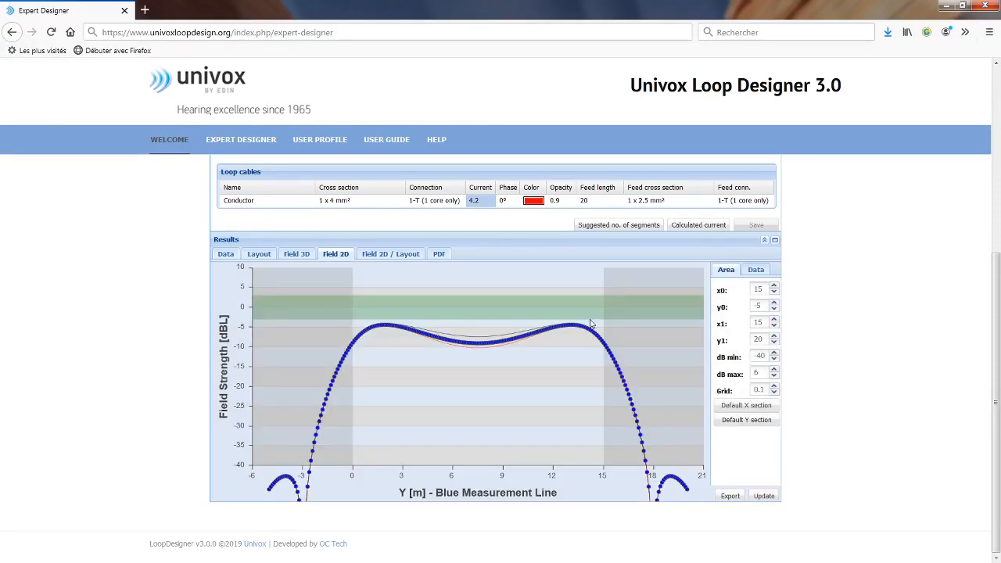
# Change the Boucle figuration class from Figure 8 to Perimeter and save it
pyautogui.scroll(3, 423, 287)
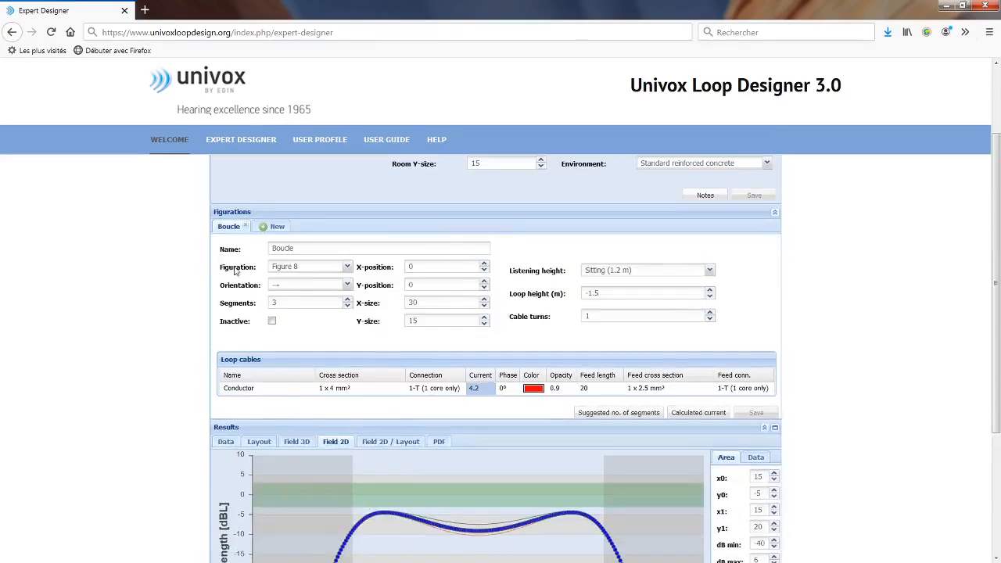
pyautogui.click(300, 270)
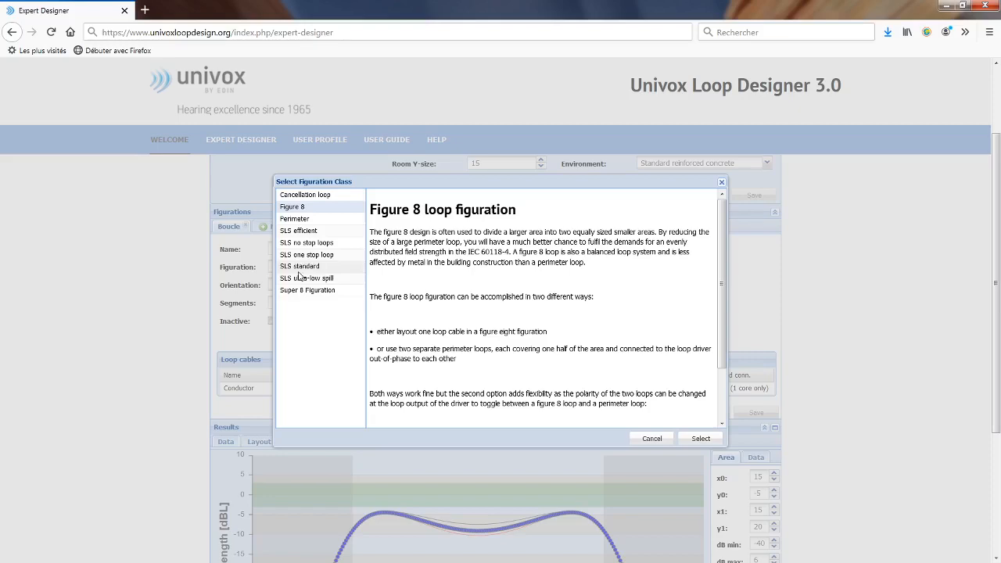
pyautogui.click(297, 219)
pyautogui.click(703, 439)
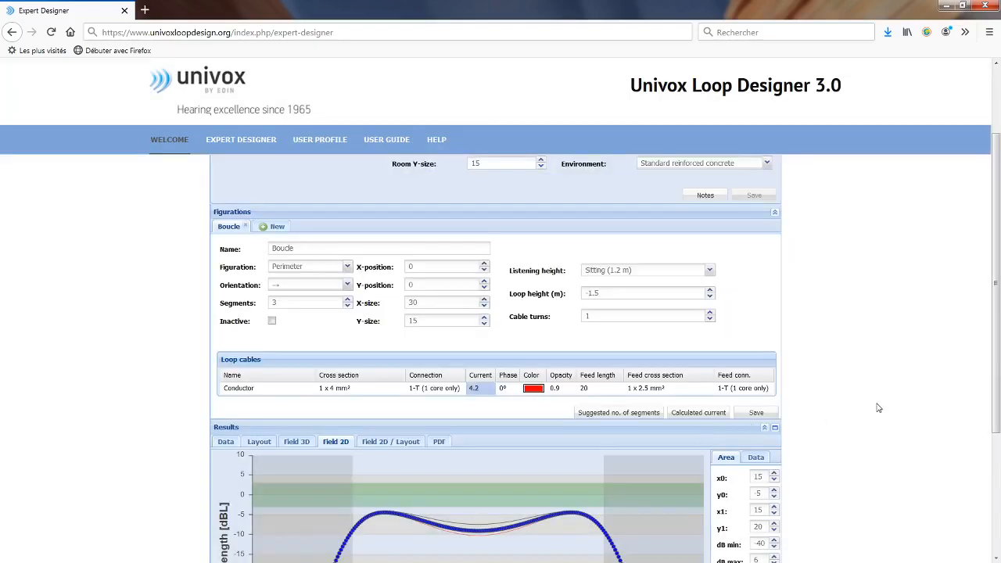
pyautogui.scroll(-3, 877, 408)
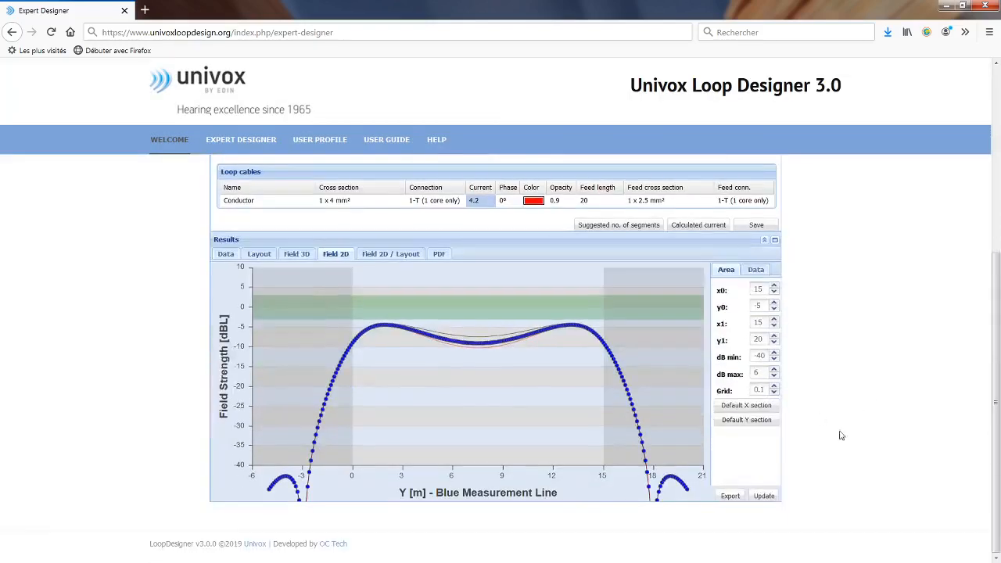
pyautogui.click(763, 496)
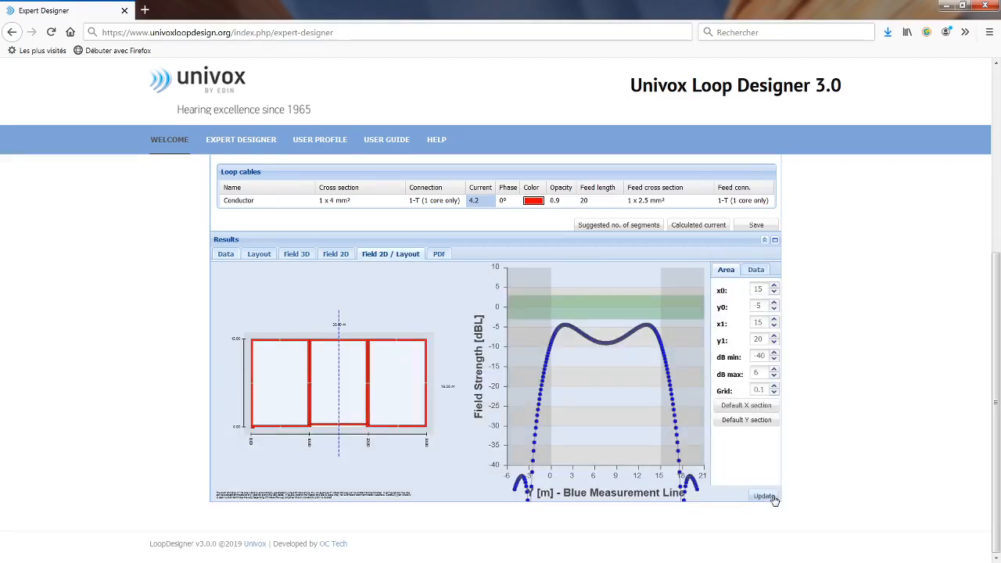
pyautogui.scroll(3, 845, 396)
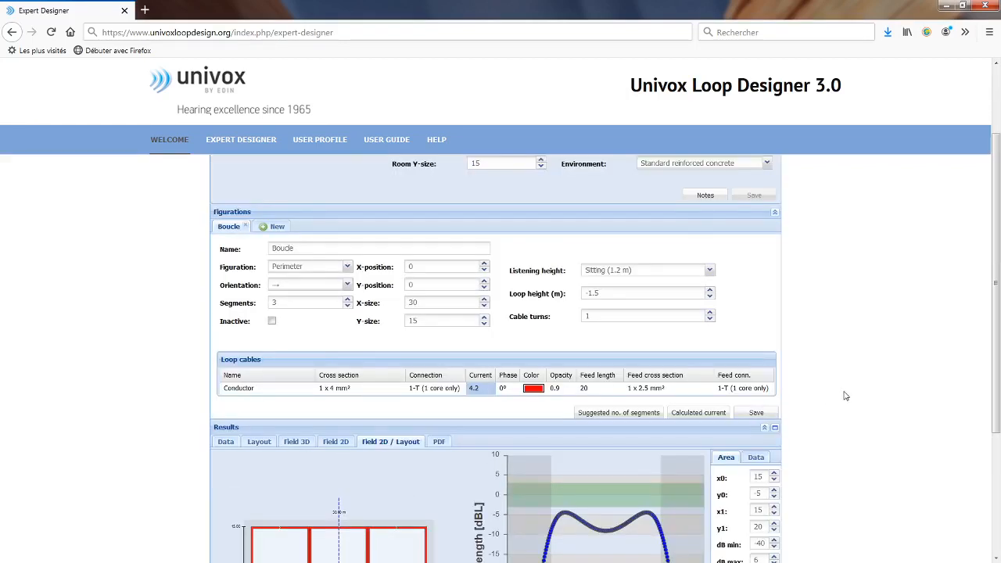
pyautogui.scroll(-2, 831, 373)
pyautogui.click(756, 288)
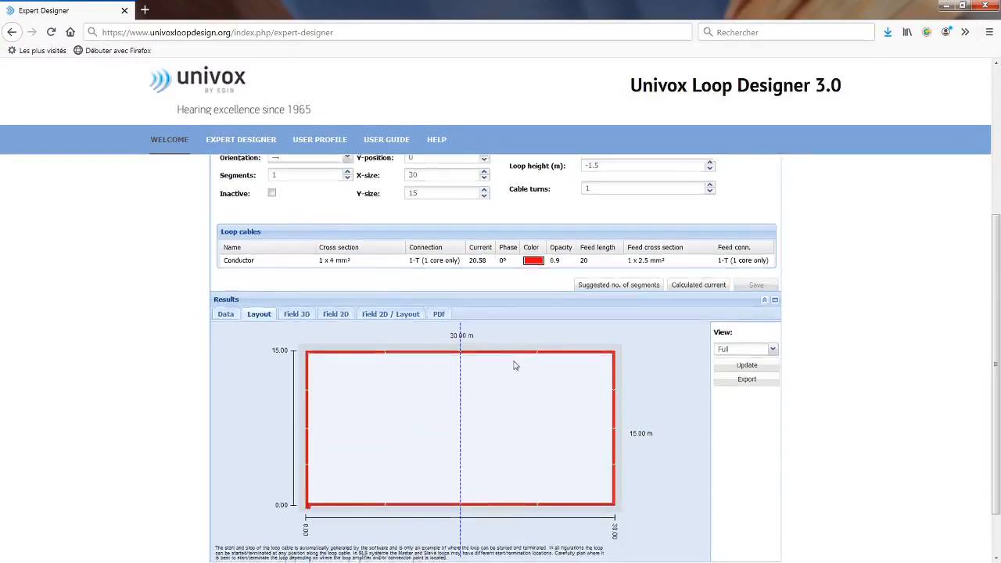
# Examine the perimeter loop's layout and its 2D field strength along the Y section, including the spill outside the room
pyautogui.scroll(-1, 406, 313)
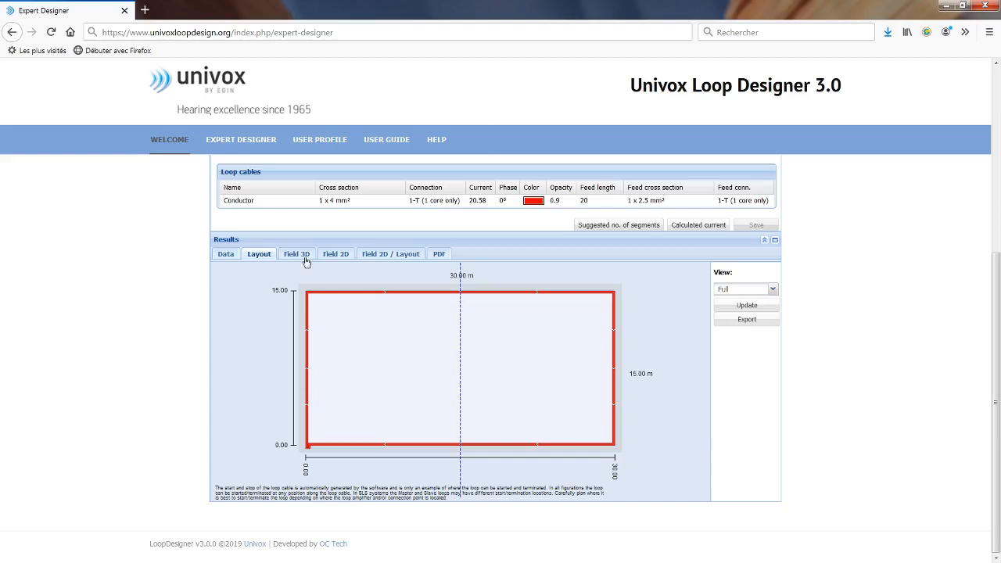
pyautogui.click(335, 254)
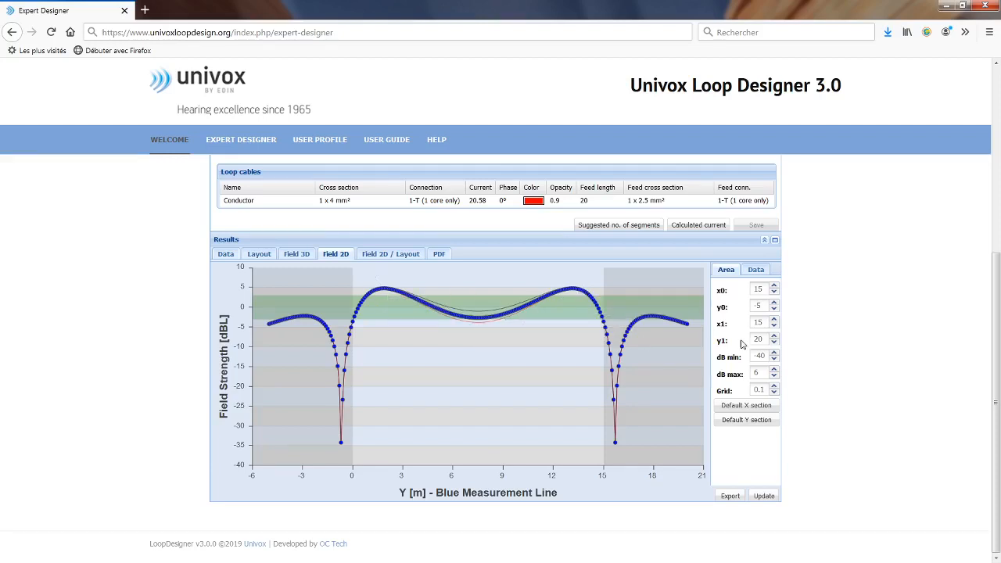
pyautogui.scroll(4, 741, 344)
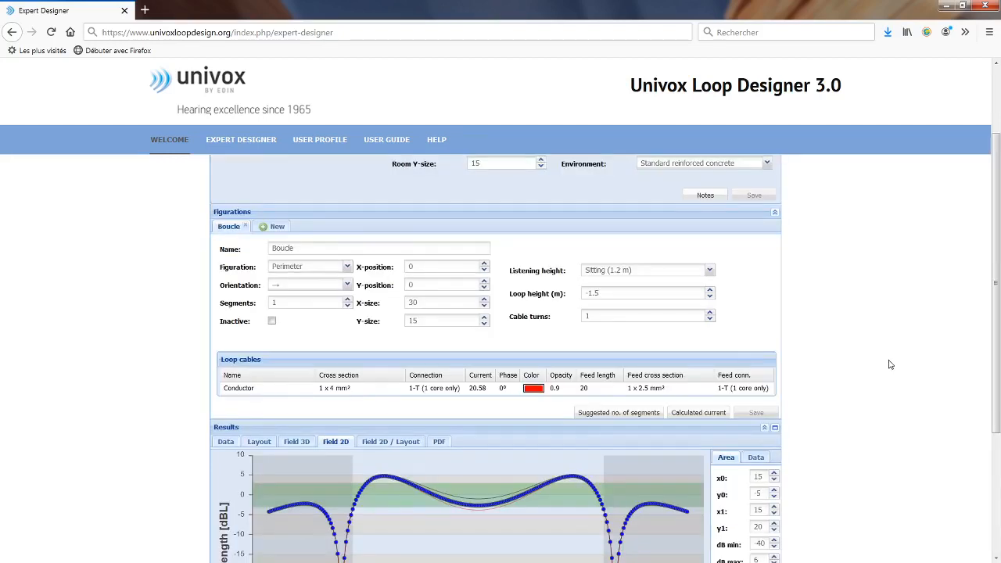
pyautogui.scroll(-2, 890, 364)
pyautogui.scroll(-1, 890, 366)
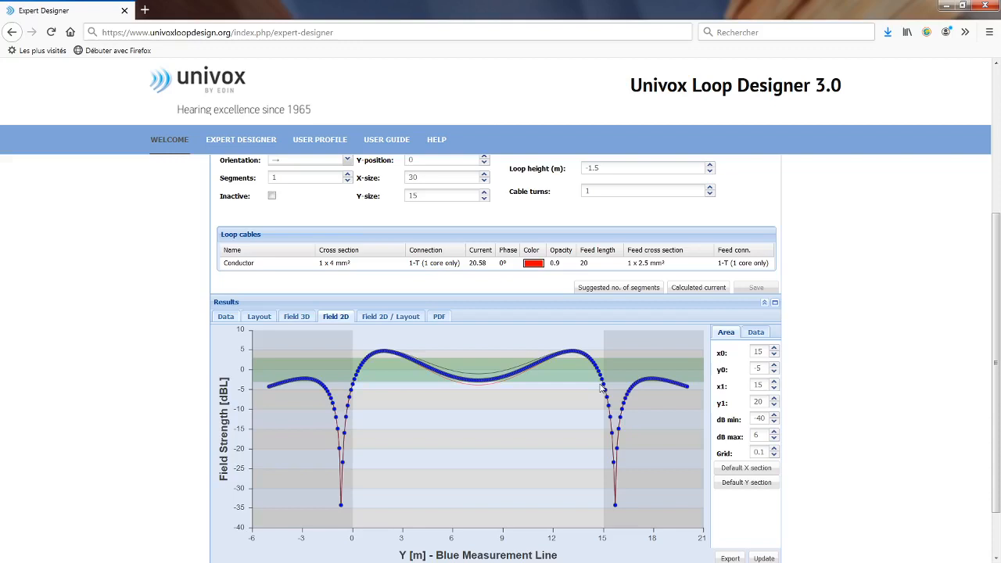
pyautogui.moveTo(616, 507)
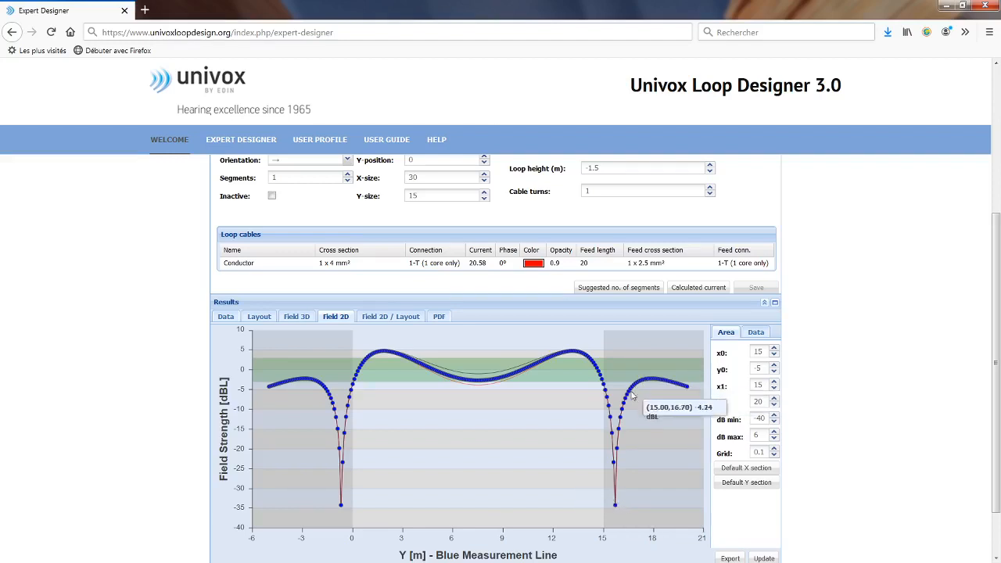
pyautogui.moveTo(671, 385)
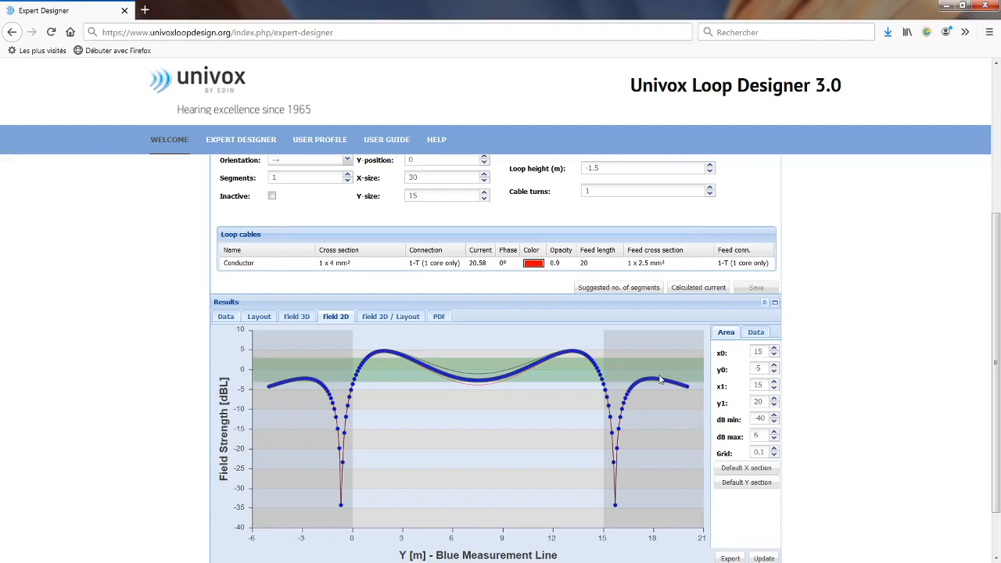
pyautogui.scroll(3, 660, 379)
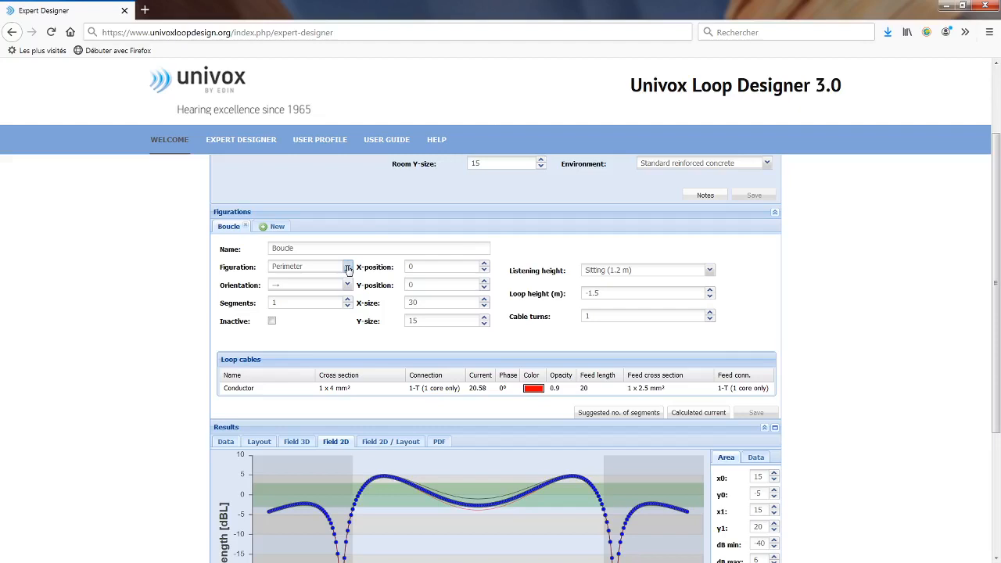
# Change the Boucle loop to an SLS standard figuration, show its layout, and apply the suggested number of segments
pyautogui.click(348, 268)
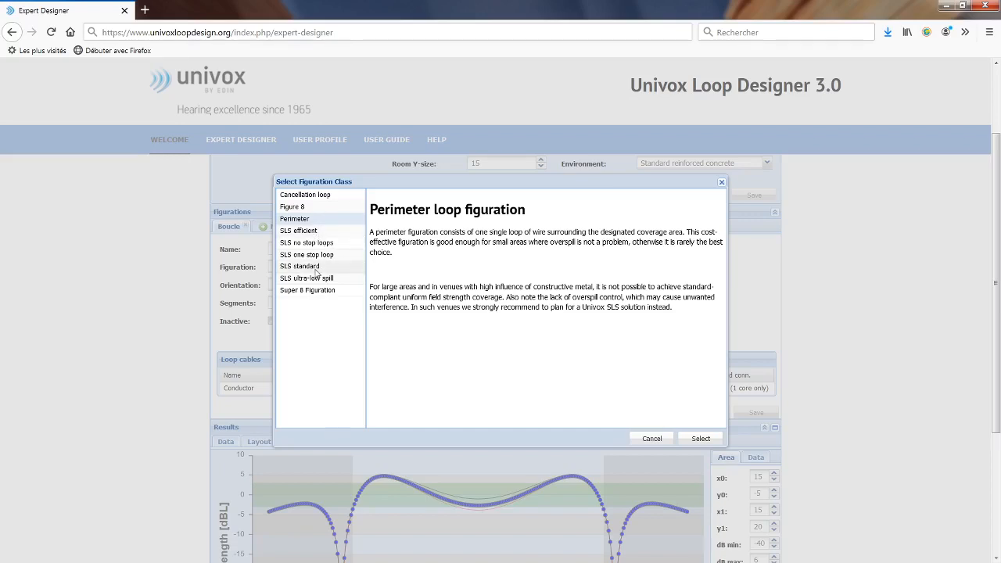
pyautogui.click(315, 270)
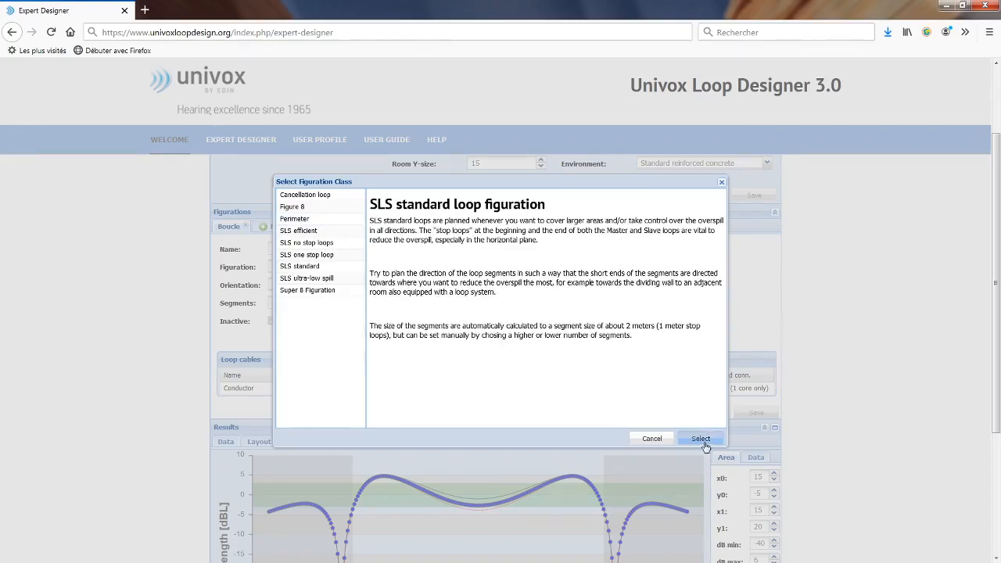
pyautogui.click(702, 439)
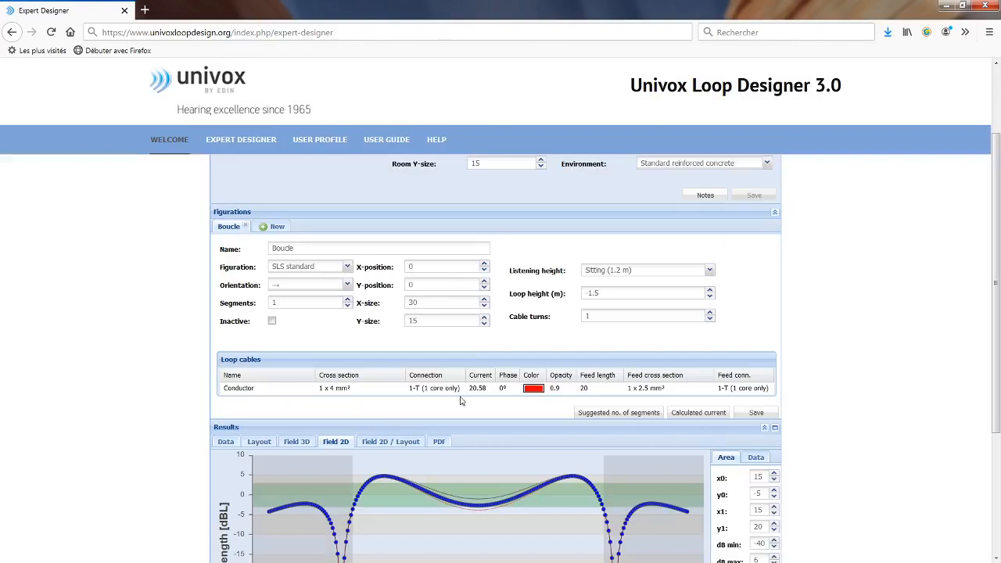
pyautogui.click(262, 443)
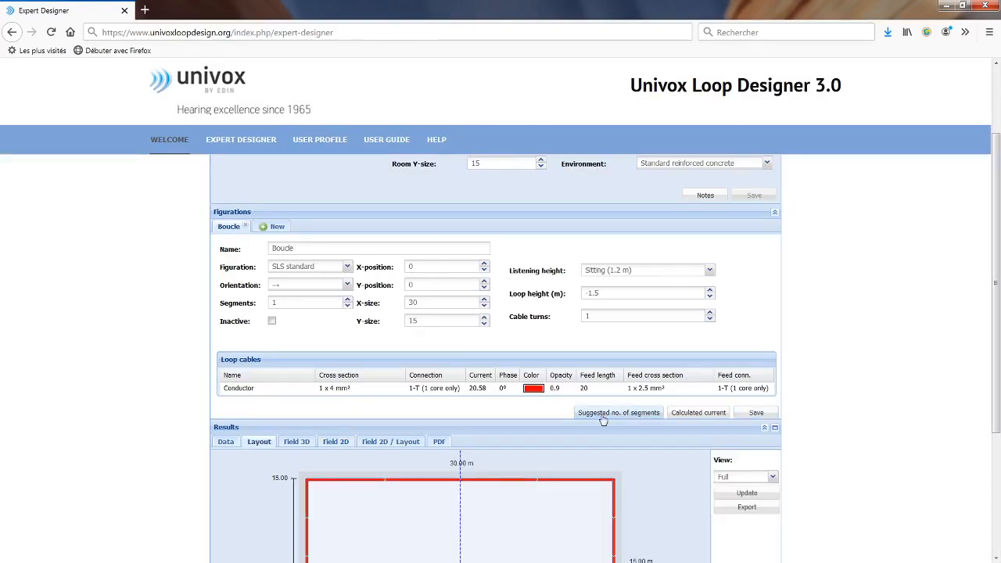
pyautogui.click(603, 415)
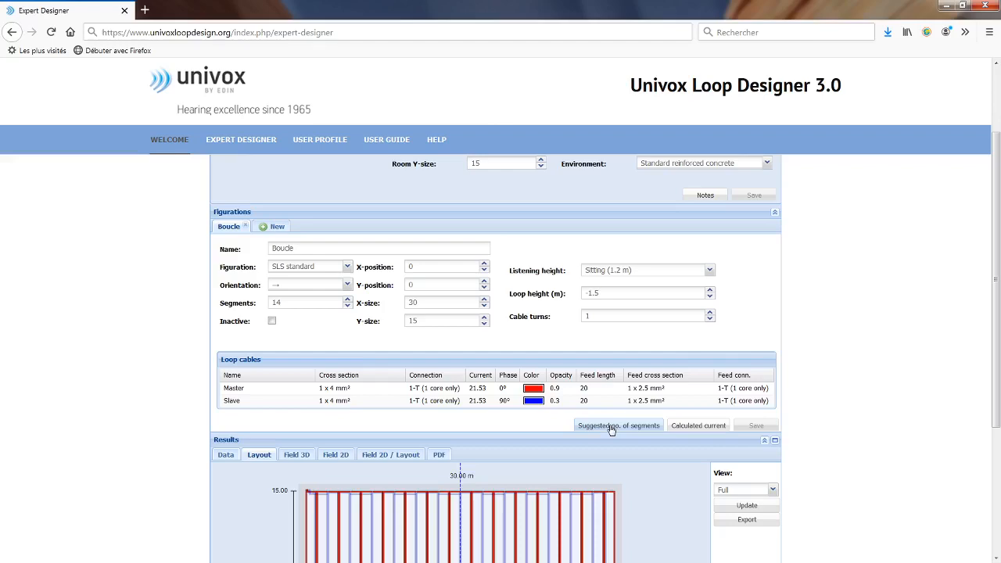
# Examine the enlarged loop layout and the 2D field strength plot, and restore the results to normal size
pyautogui.scroll(-5, 842, 364)
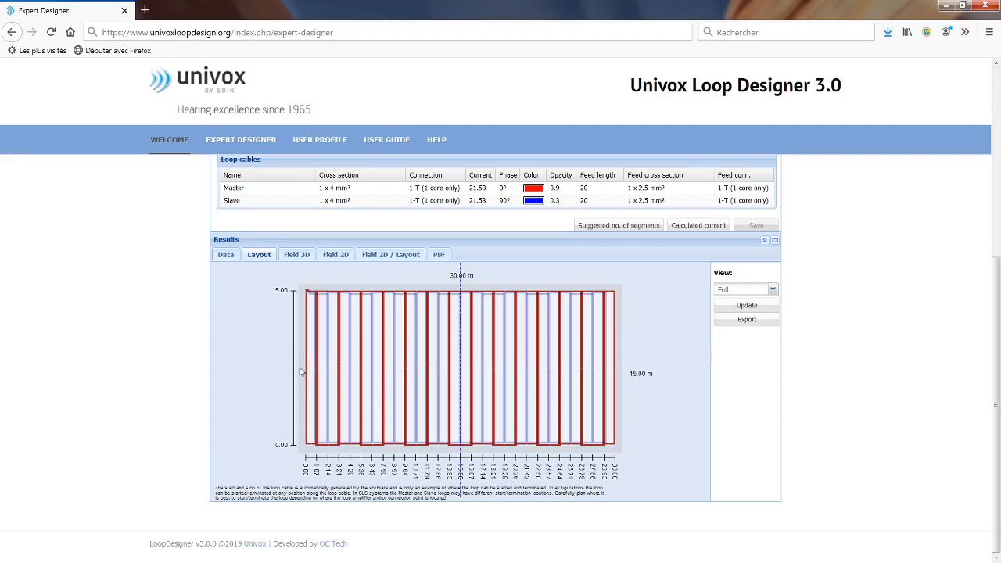
pyautogui.click(775, 241)
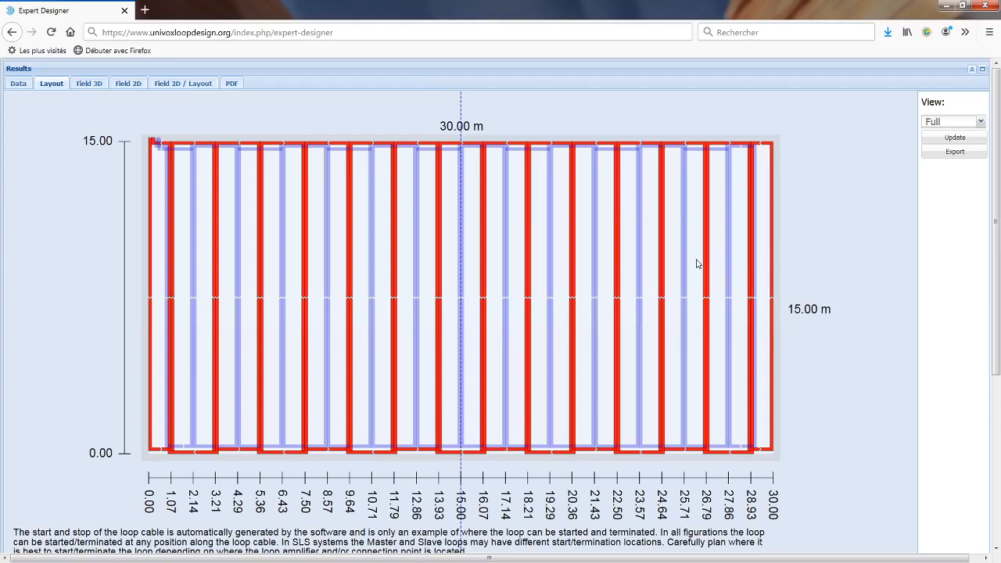
pyautogui.click(129, 84)
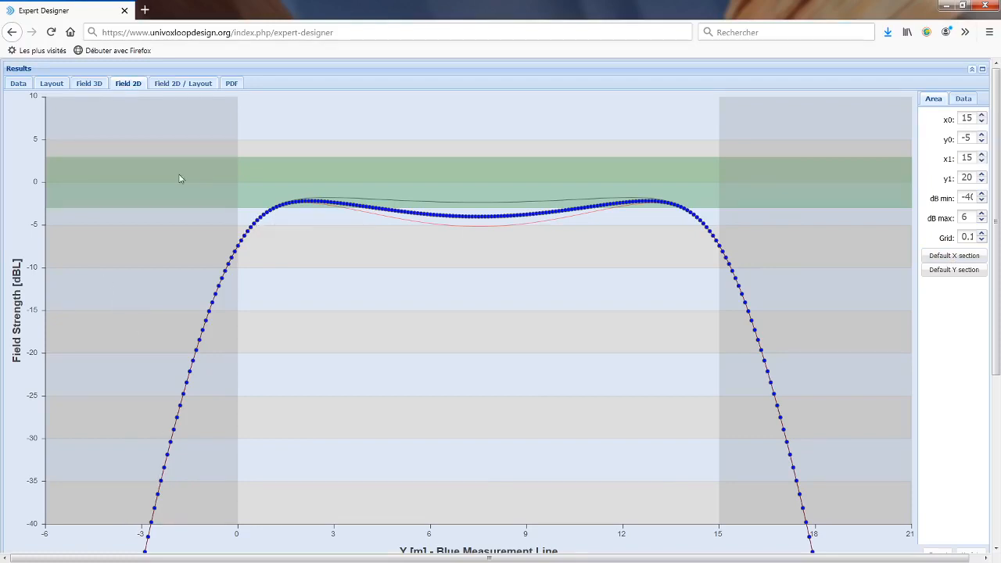
pyautogui.click(983, 70)
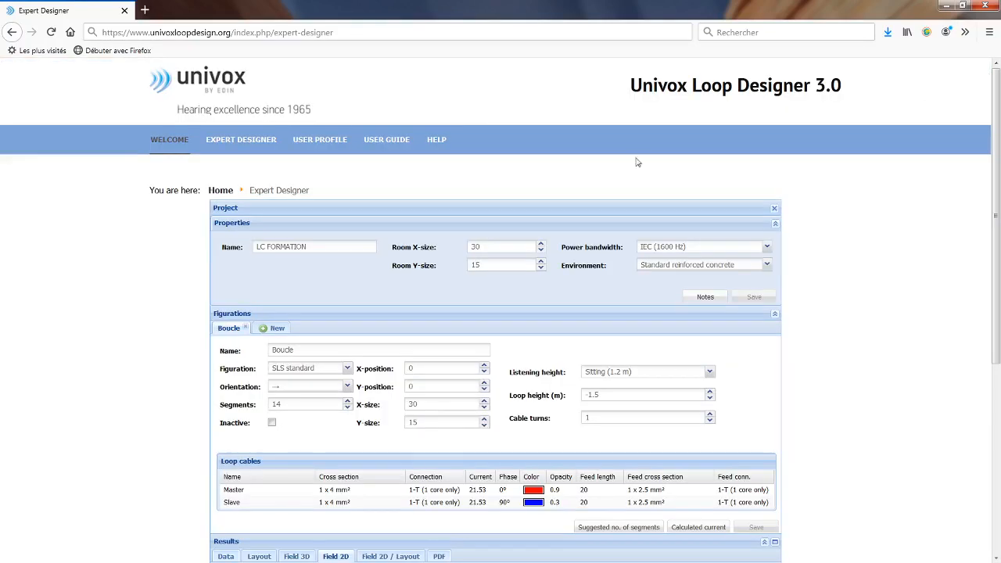
# Set the current of both the Master and Slave loop cables to 24 and save the change
pyautogui.scroll(-3, 474, 444)
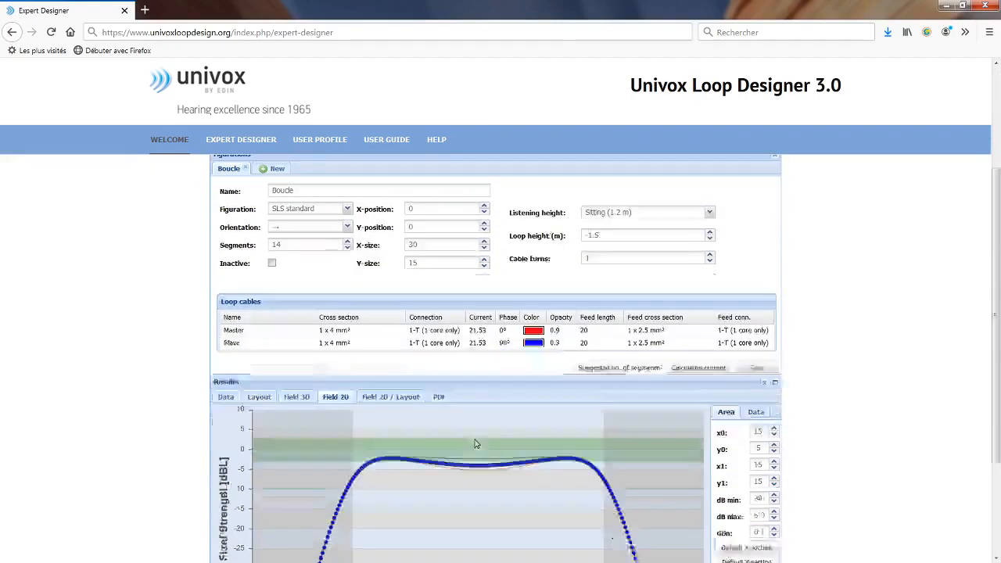
pyautogui.scroll(-3, 475, 440)
pyautogui.scroll(1, 468, 251)
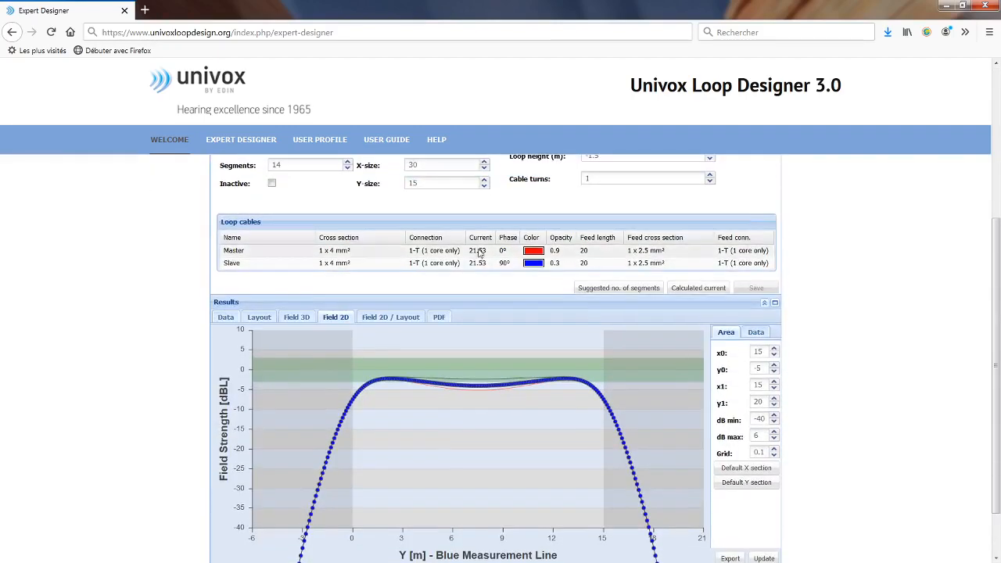
pyautogui.click(482, 251)
pyautogui.moveTo(481, 251); pyautogui.dragTo(433, 248)
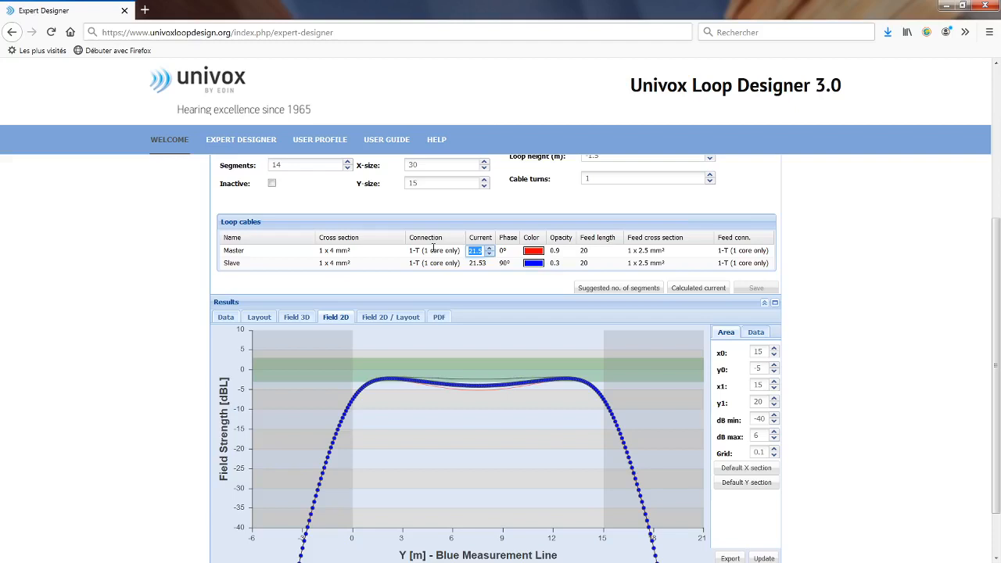
pyautogui.write('24')
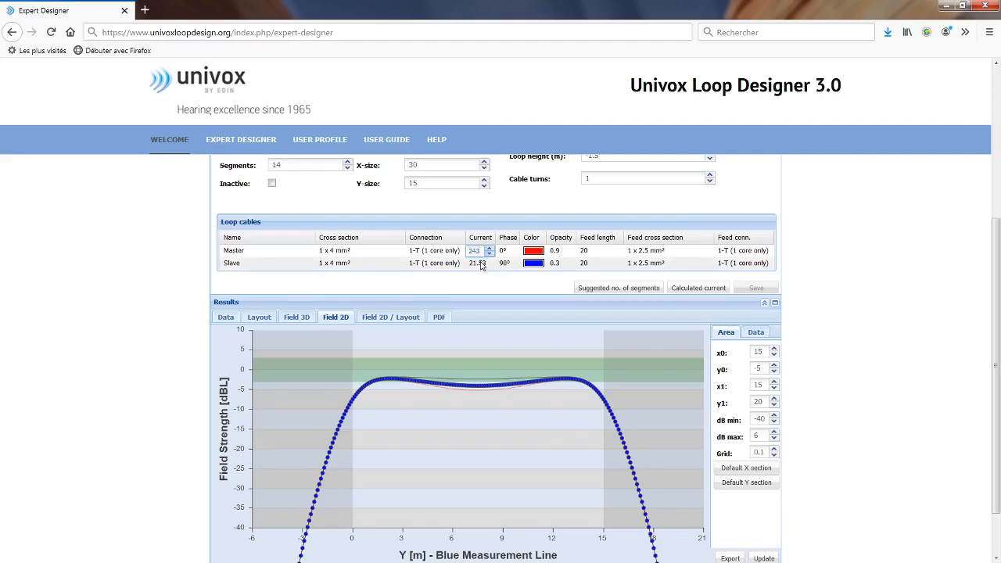
pyautogui.click(479, 264)
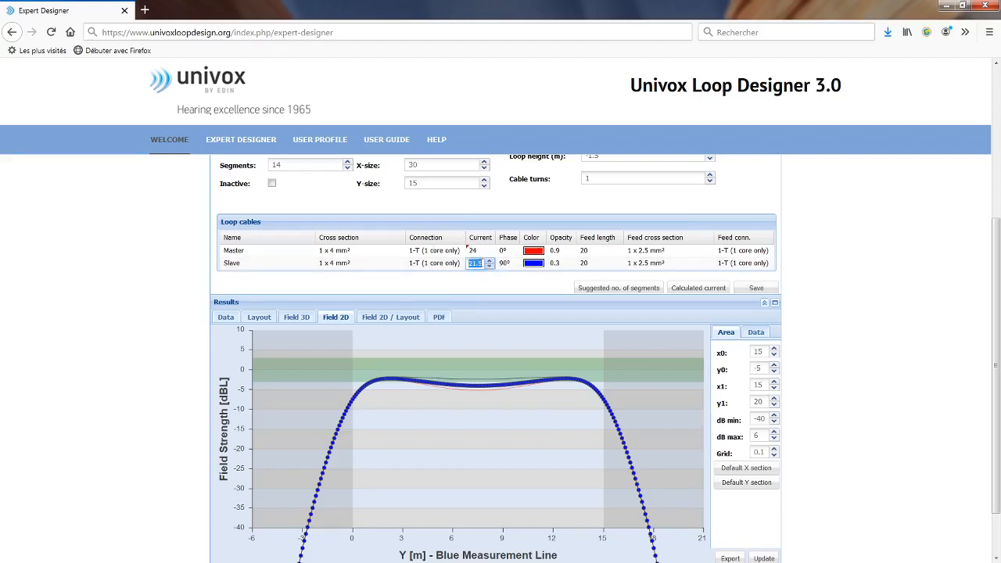
pyautogui.write('24')
pyautogui.press('Return')
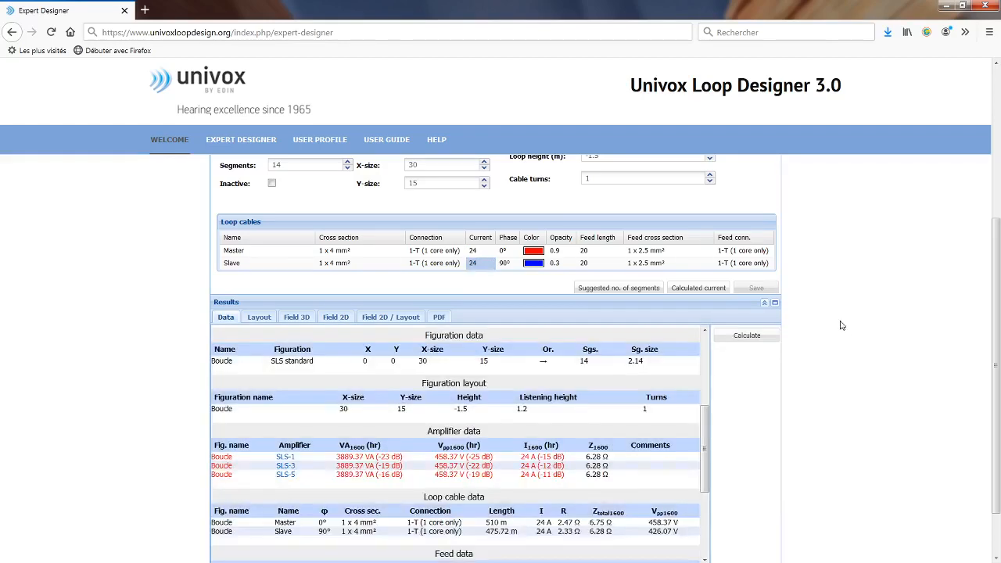
# Display the 2D field strength plot and lower its dB minimum to -60
pyautogui.scroll(-2, 841, 325)
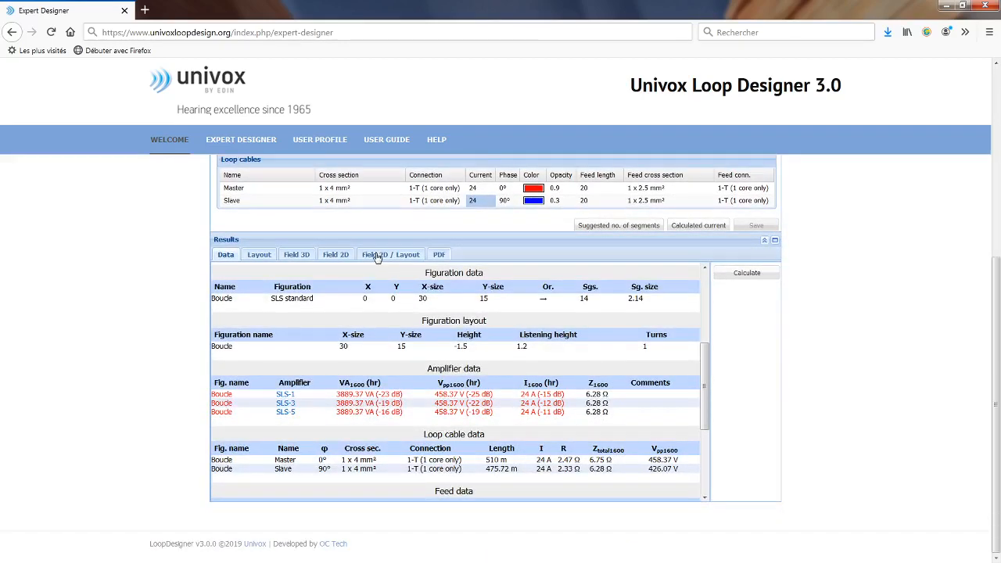
pyautogui.click(332, 259)
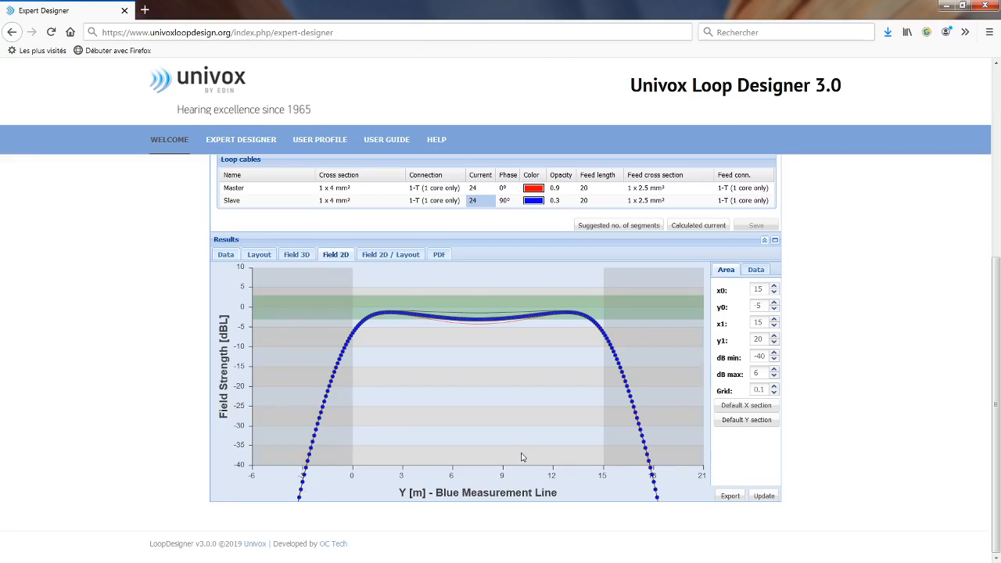
pyautogui.tripleClick(758, 356)
pyautogui.write('-60')
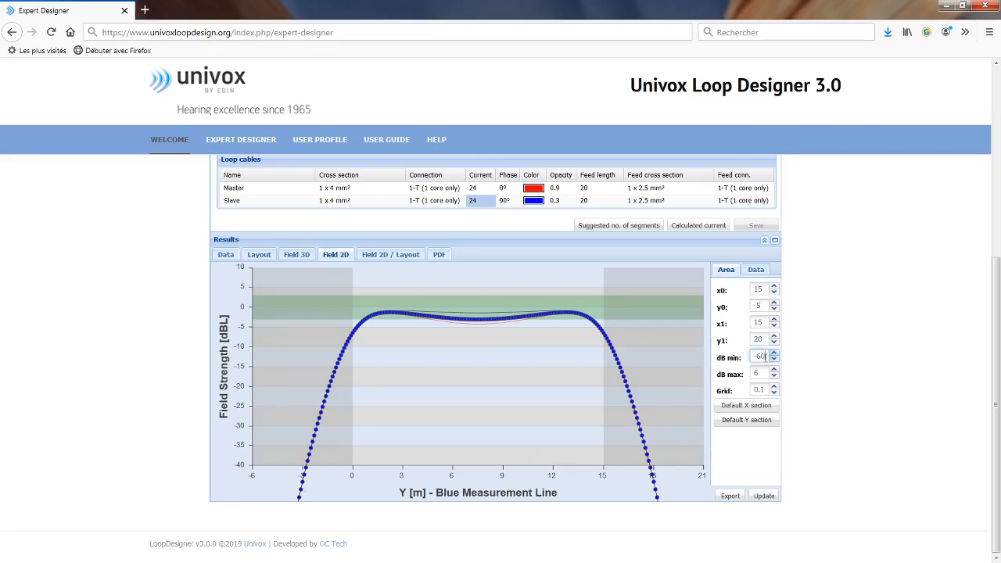
pyautogui.click(777, 413)
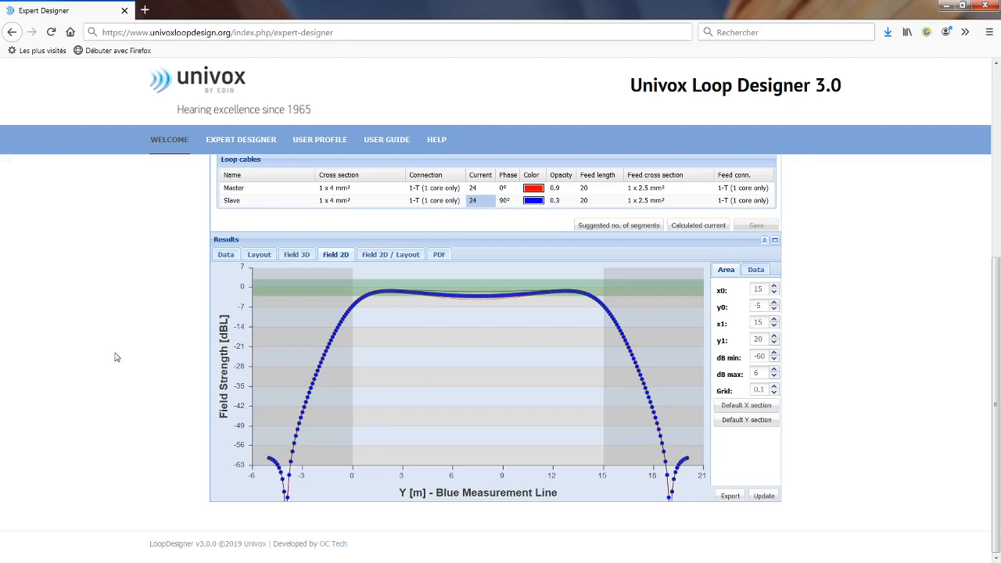
# Set the room's X-size to 18 and Y-size to 12 in the project properties
pyautogui.scroll(3, 116, 358)
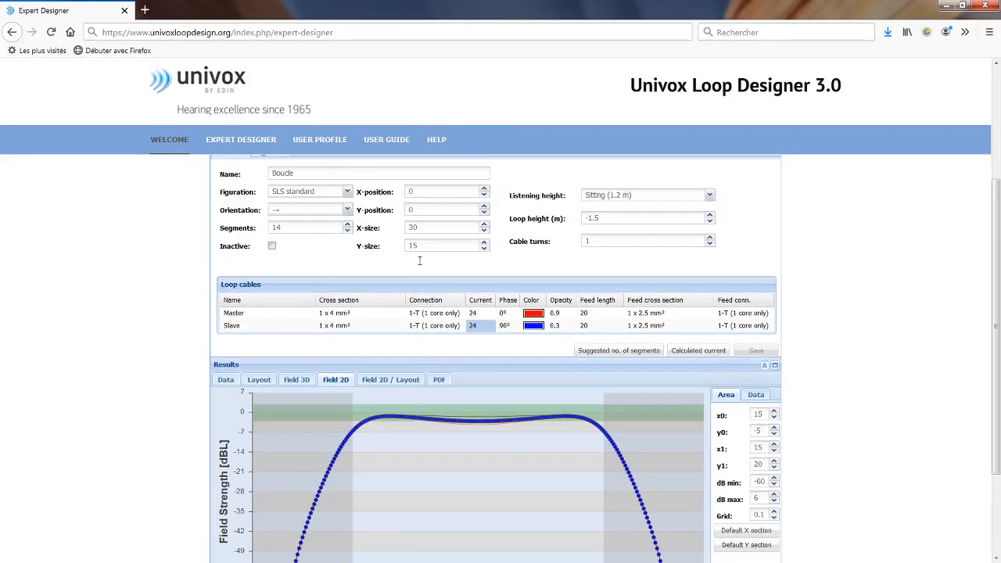
pyautogui.scroll(4, 419, 260)
pyautogui.doubleClick(487, 247)
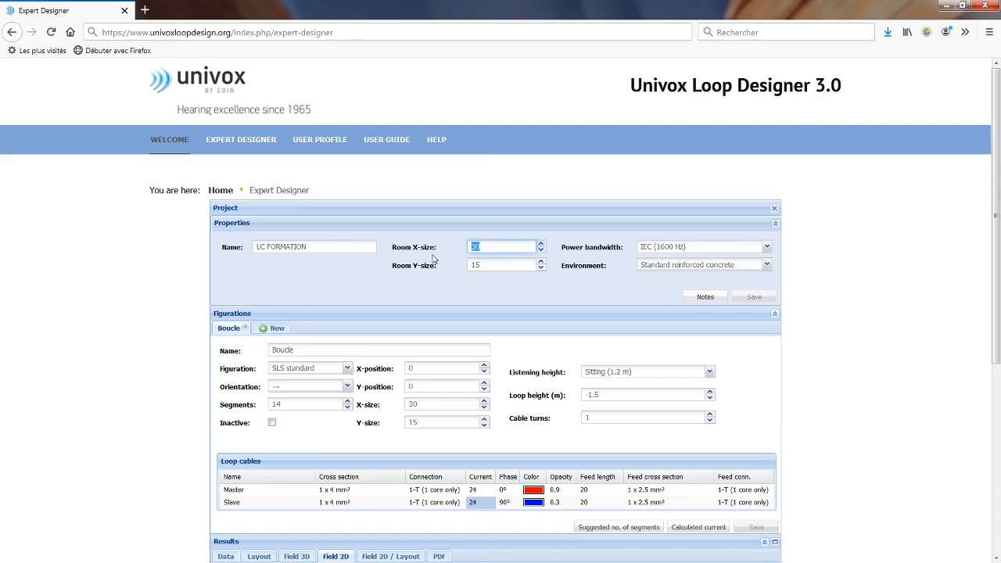
pyautogui.write('18')
pyautogui.press('Tab')
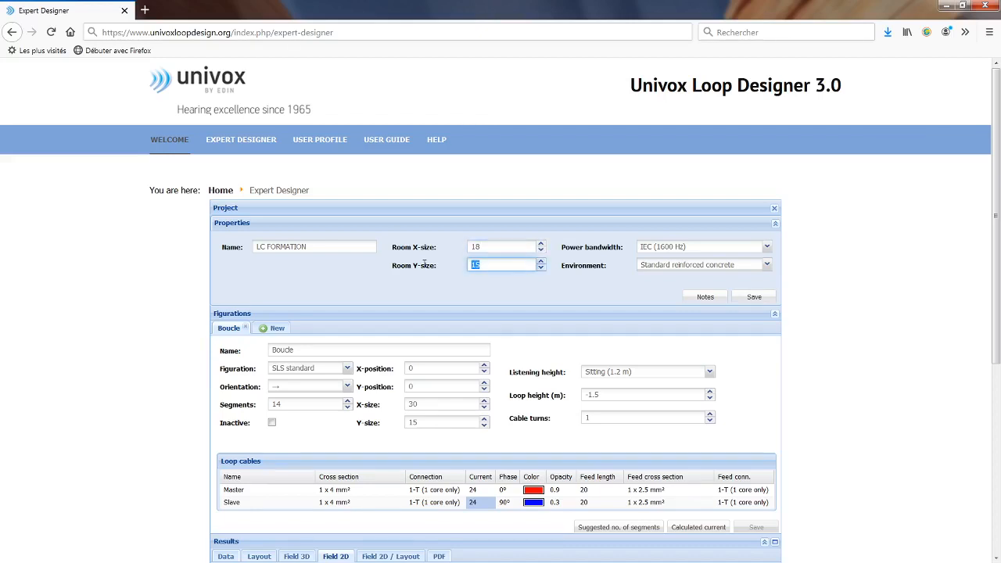
pyautogui.write('12')
# Set the Boucle figuration's X-size to 18 and Y-size to 12 to match the room
pyautogui.doubleClick(438, 404)
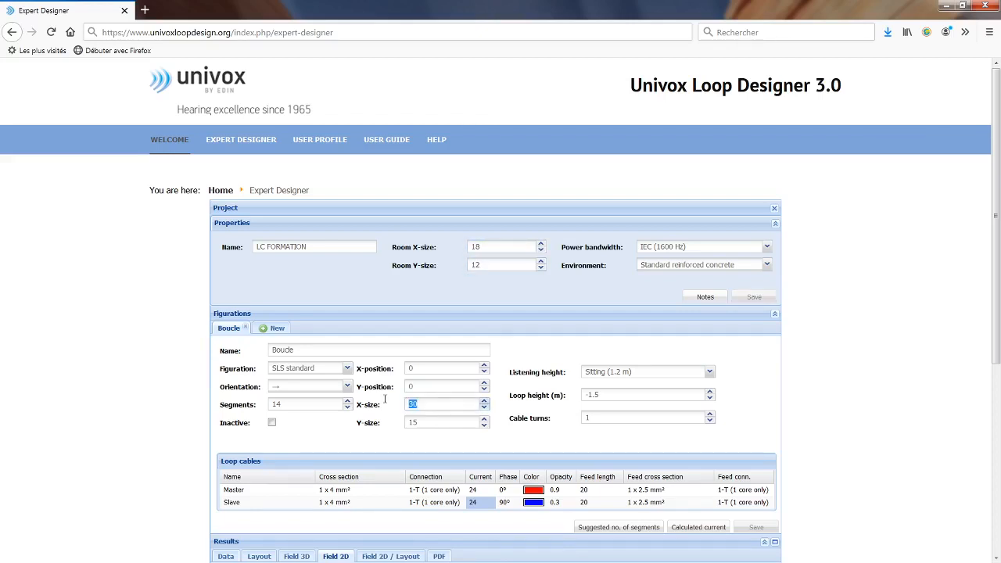
pyautogui.write('18')
pyautogui.doubleClick(446, 423)
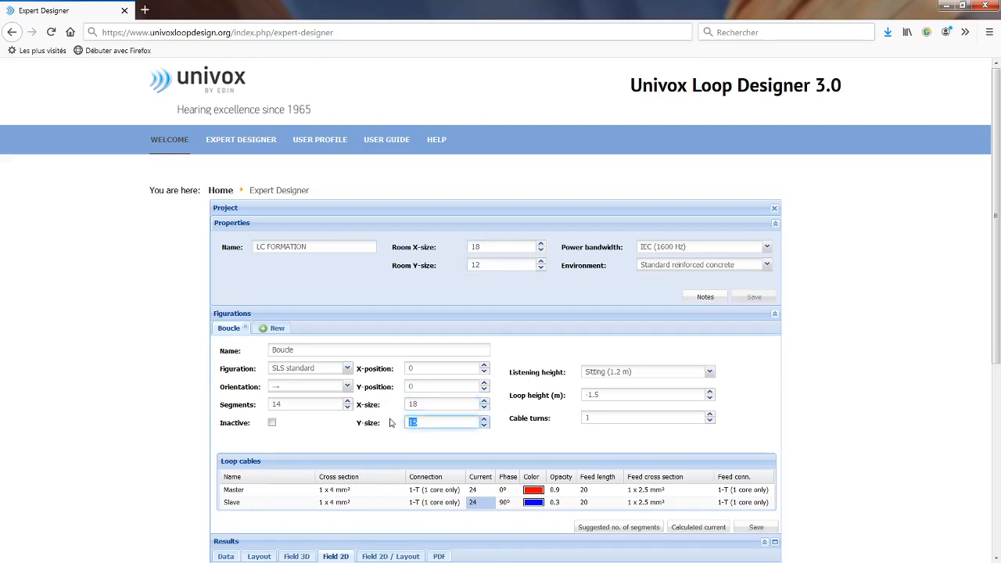
pyautogui.write('12')
pyautogui.press('Return')
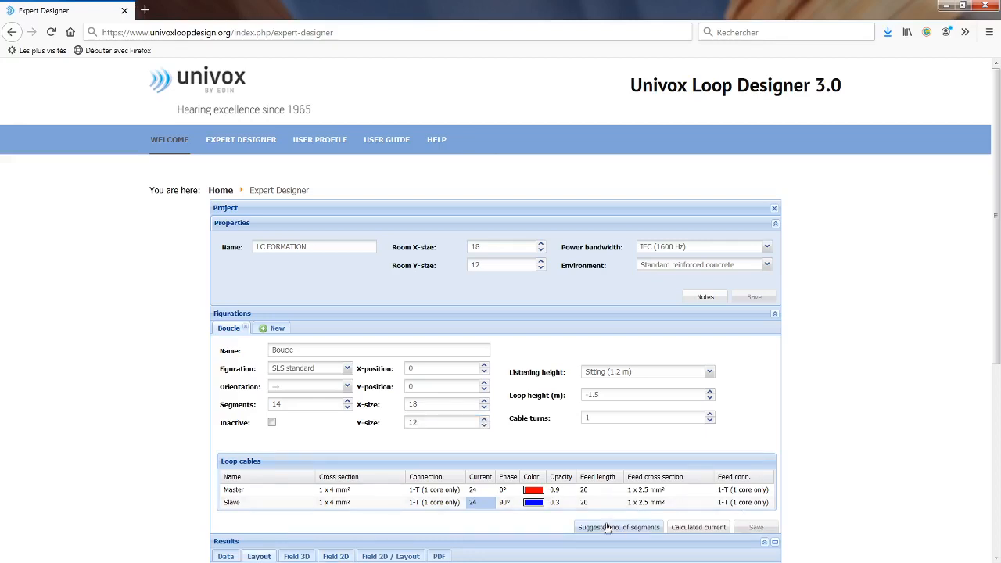
# Apply the suggested number of segments to the resized loop, save it, and display the 2D field beside the layout
pyautogui.click(623, 529)
pyautogui.click(756, 527)
pyautogui.scroll(-3, 394, 365)
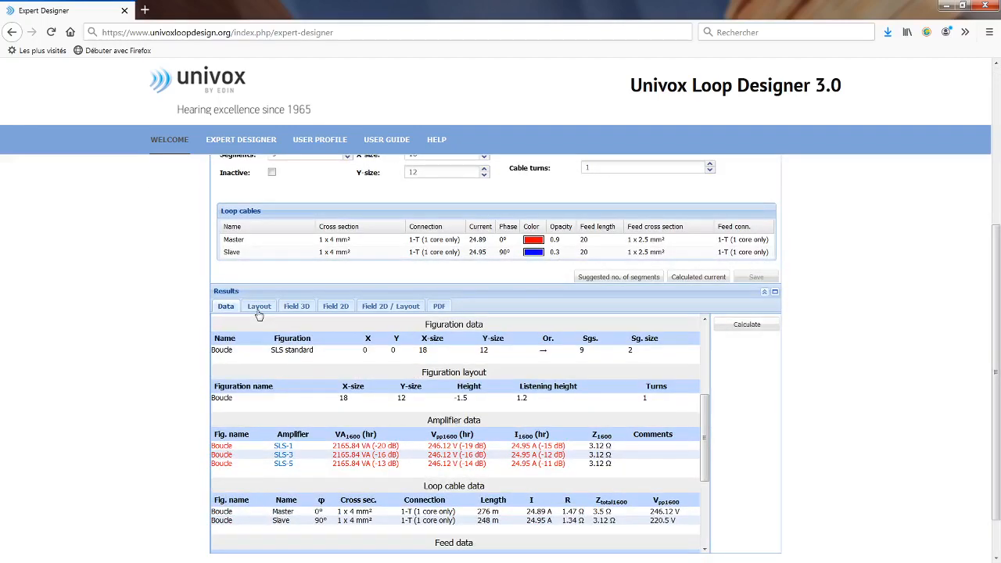
pyautogui.click(386, 306)
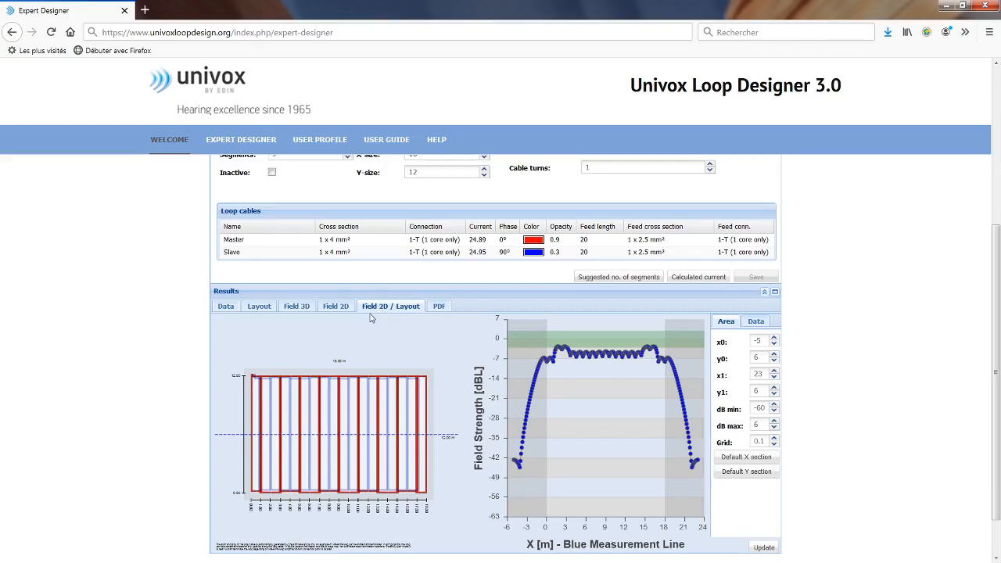
# Change the loop orientation to the upward arrow, and apply the suggested number of segments and the calculated current
pyautogui.scroll(1, 371, 319)
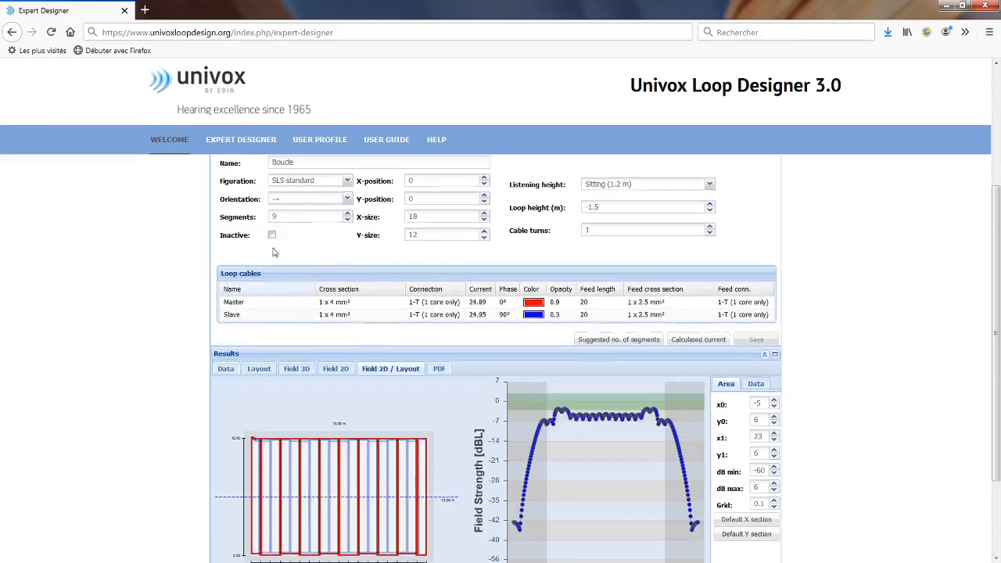
pyautogui.click(348, 200)
pyautogui.click(303, 228)
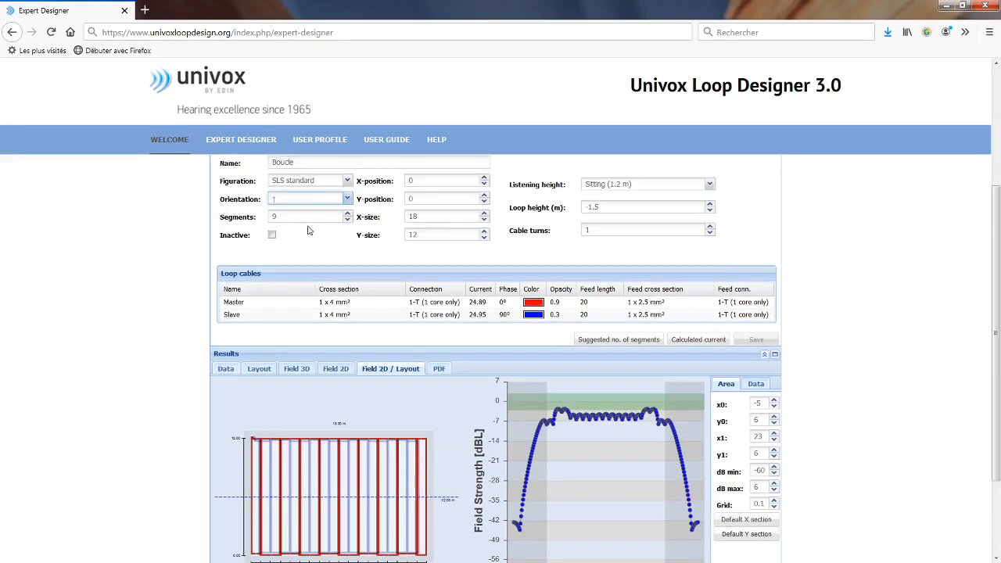
pyautogui.click(618, 340)
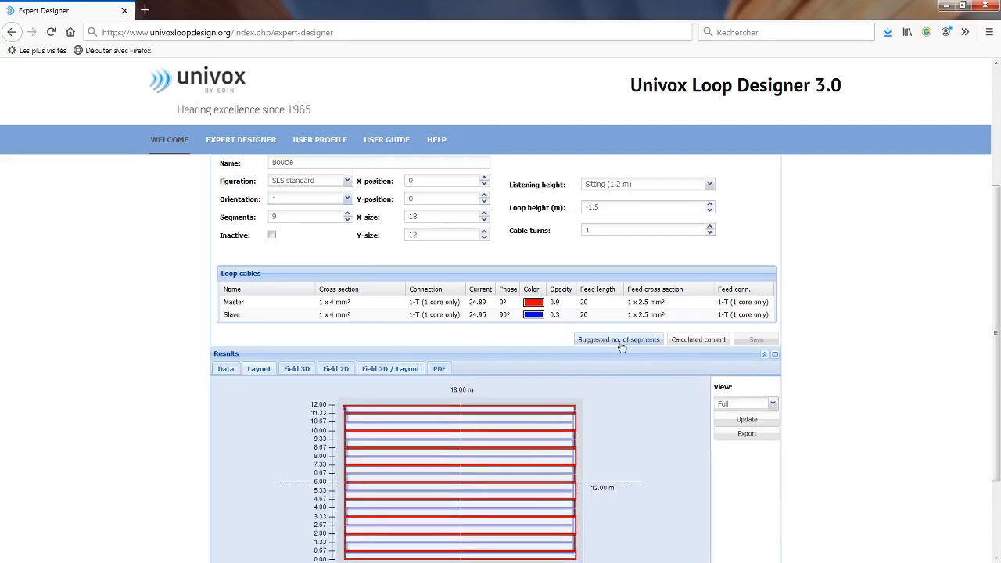
pyautogui.click(696, 341)
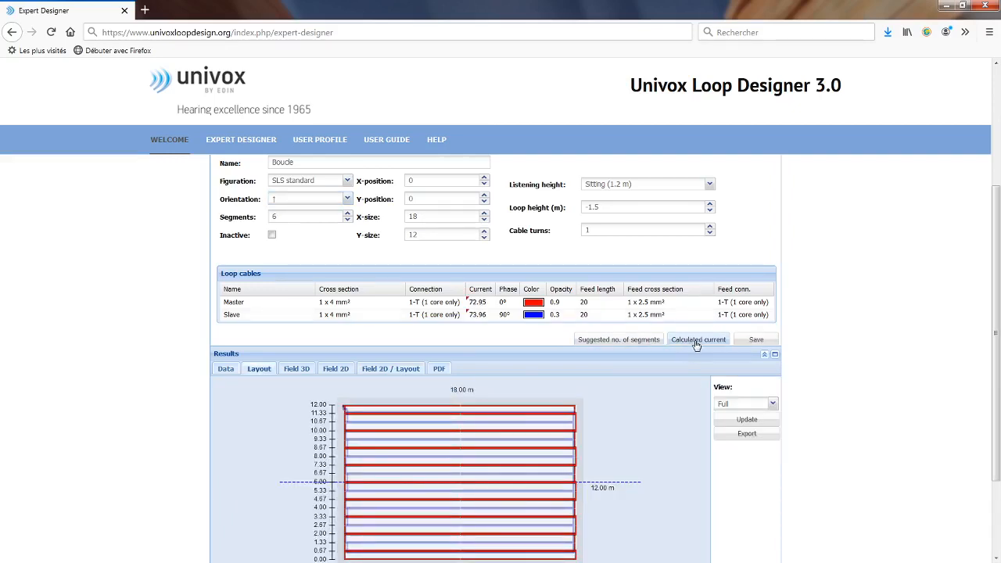
# Reduce the loop to 5 segments with recalculated cable currents, save it, and inspect the 2D field strength beside the layout
pyautogui.scroll(-3, 354, 449)
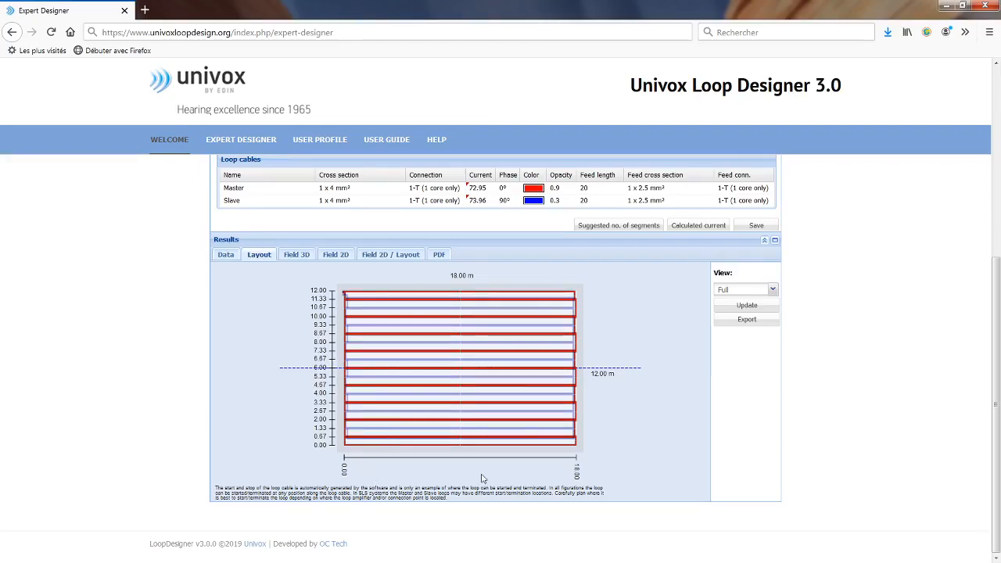
pyautogui.scroll(2, 482, 479)
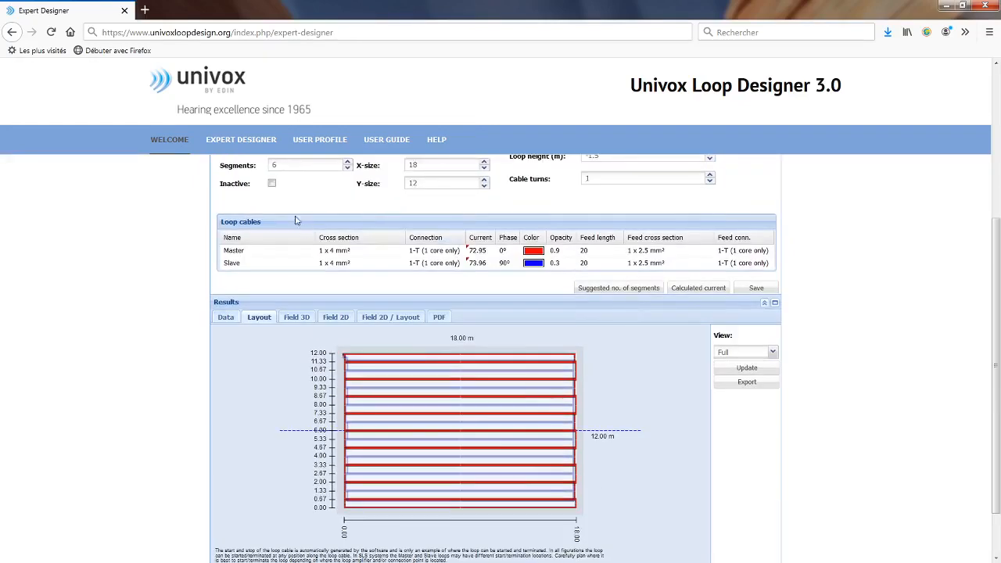
pyautogui.click(757, 288)
pyautogui.click(373, 317)
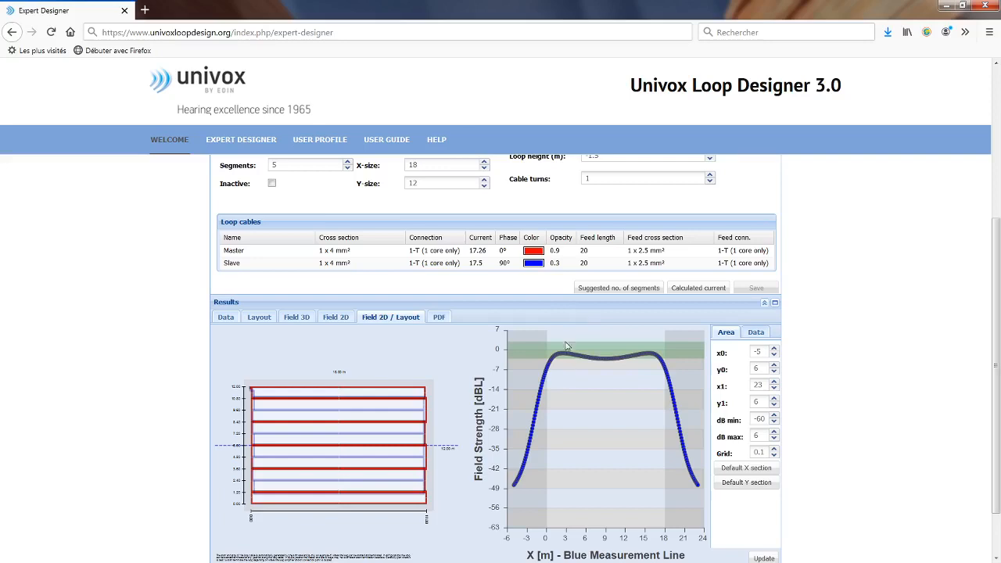
pyautogui.moveTo(618, 362)
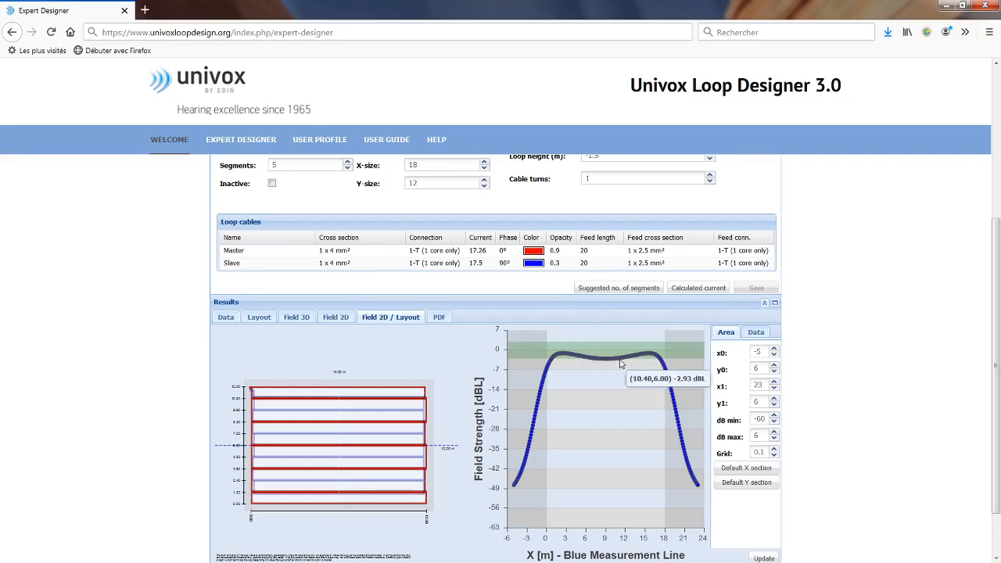
# Inspect the field strength along the default Y section and the amplifier data for the loop
pyautogui.click(769, 484)
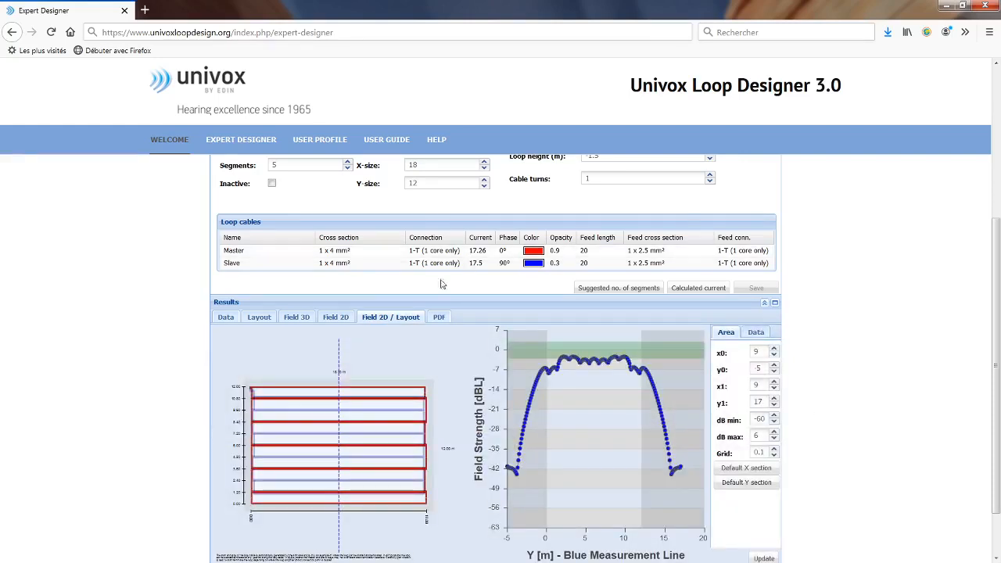
pyautogui.click(224, 317)
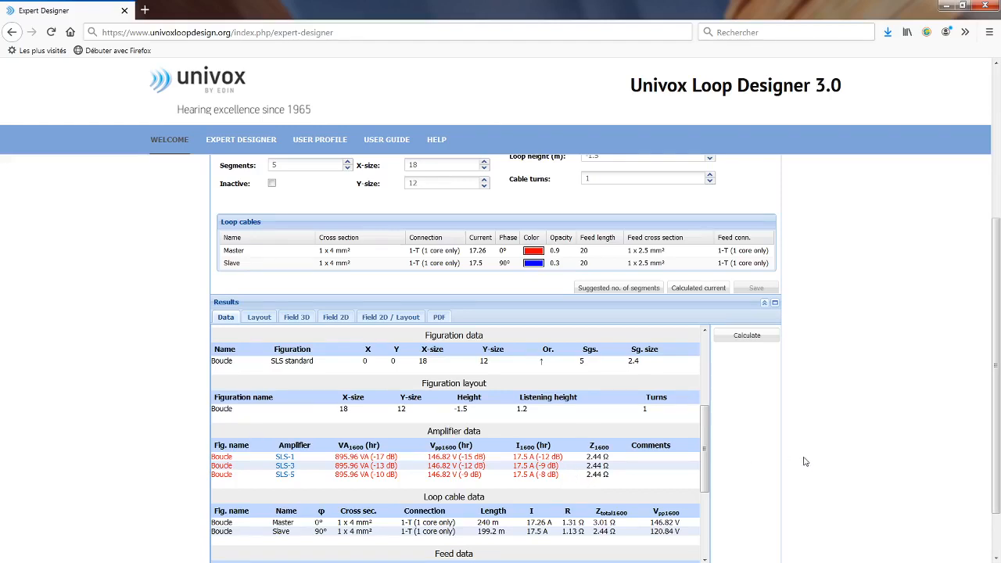
# Set the loop height to 0 m with the suggested number of segments and calculated current, and save the figuration
pyautogui.write('0')
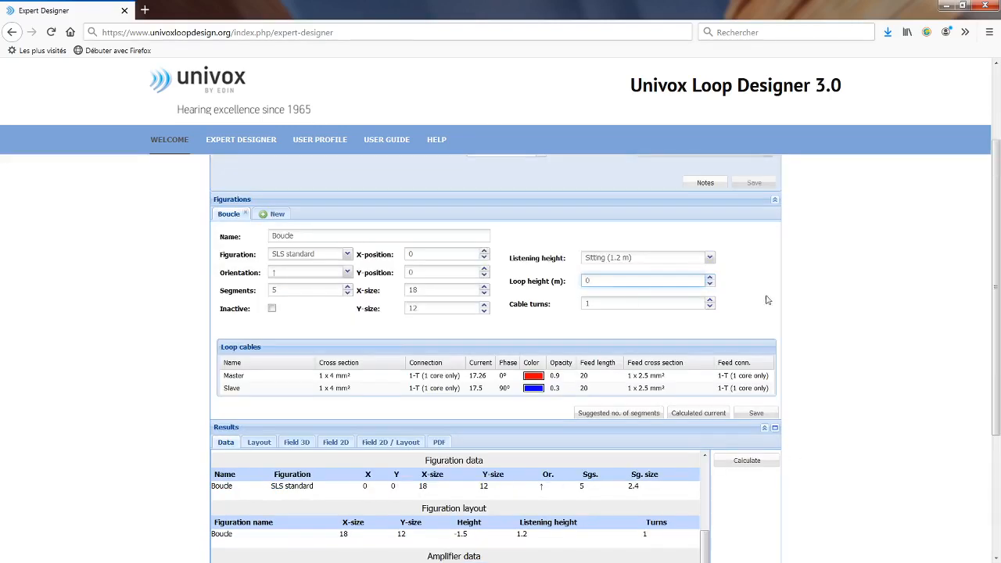
pyautogui.click(762, 413)
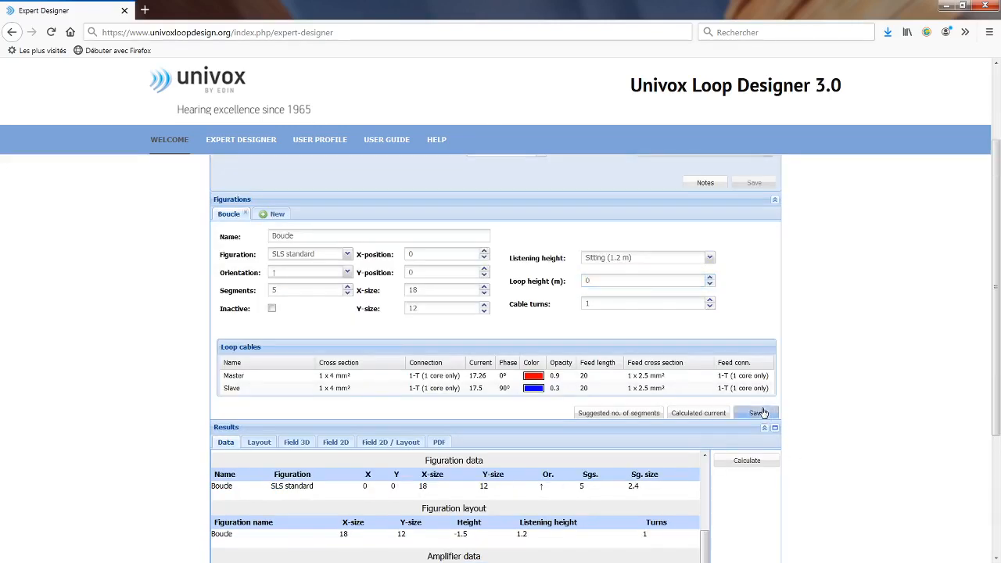
pyautogui.click(629, 421)
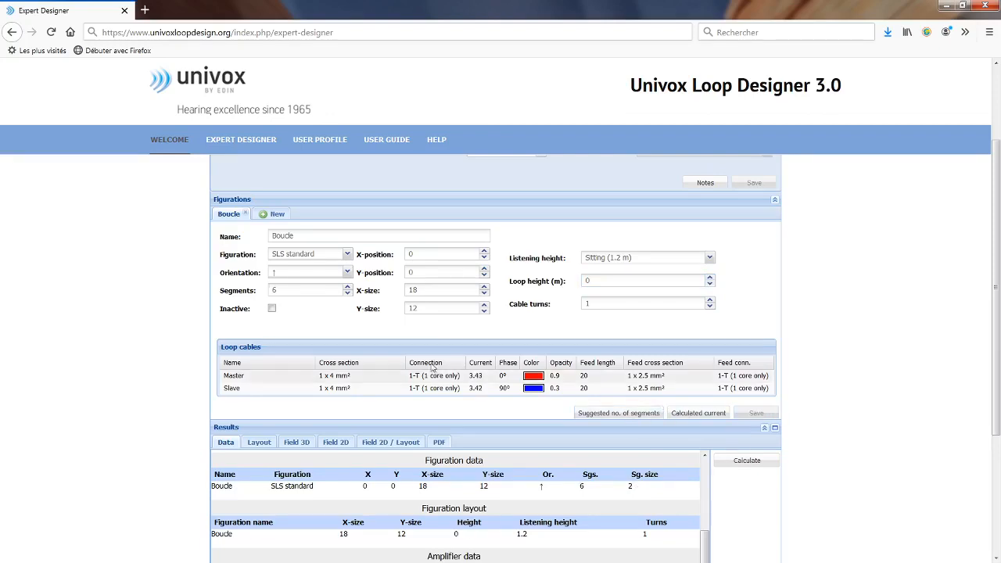
# Plot the 2D field with dB min set to -40, and switch it to the default Y section
pyautogui.scroll(-3, 345, 341)
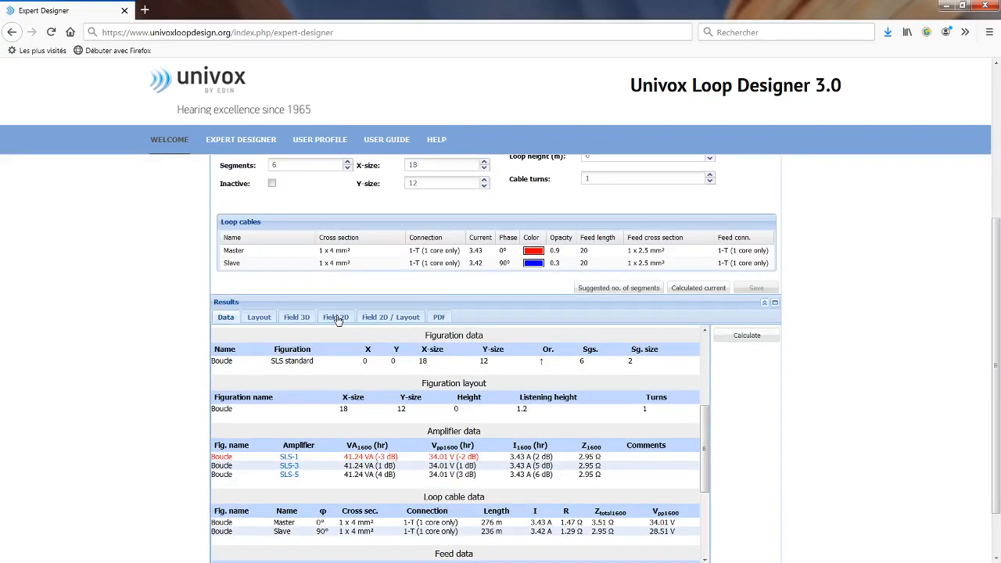
pyautogui.click(336, 318)
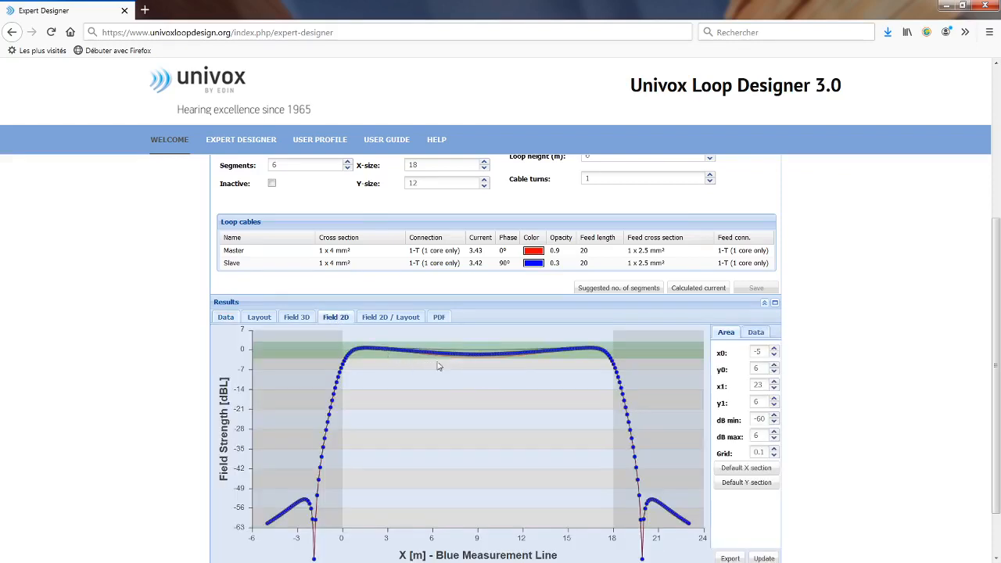
pyautogui.click(767, 418)
pyautogui.press('BackSpace')
pyautogui.press('BackSpace')
pyautogui.write('40')
pyautogui.click(763, 558)
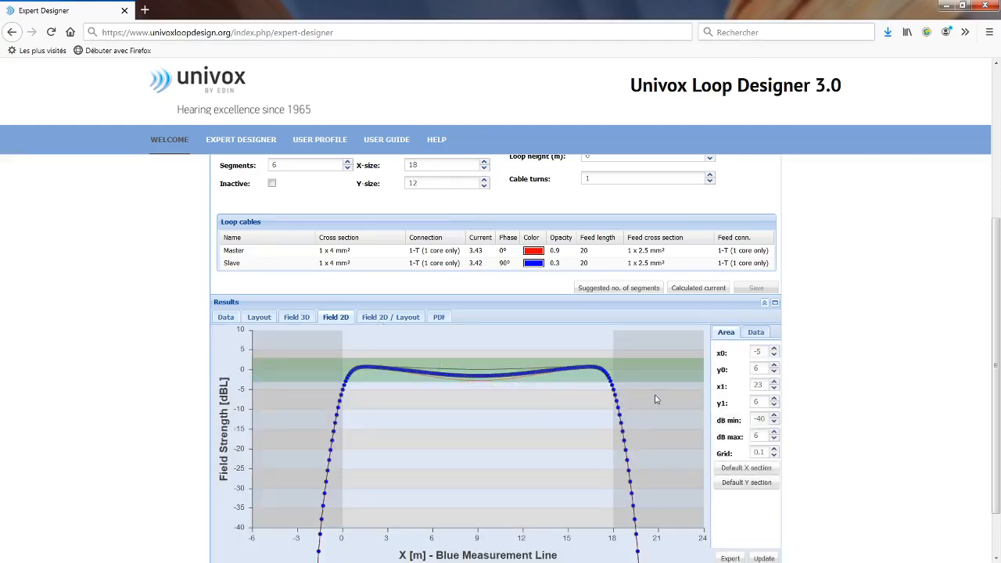
pyautogui.click(746, 482)
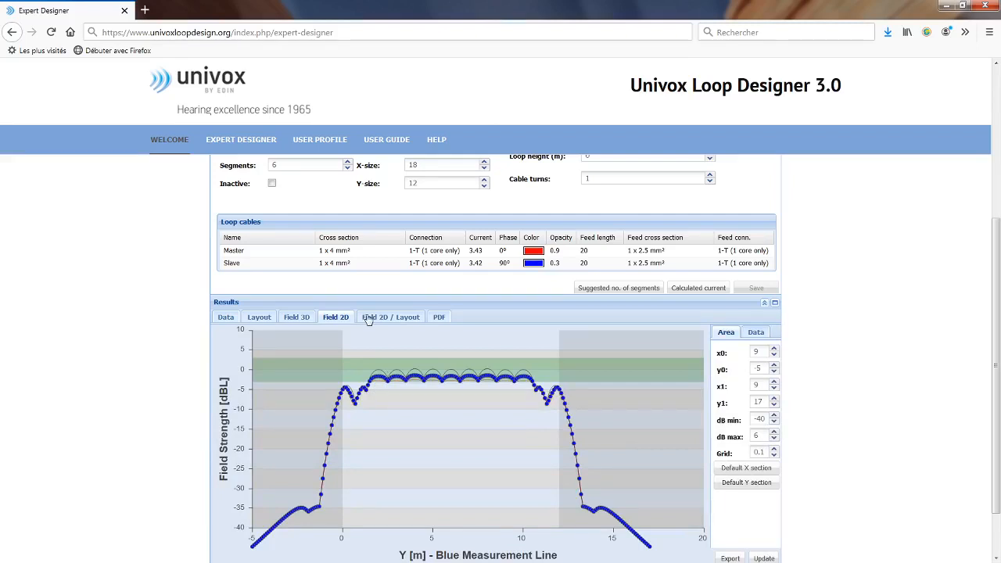
# Set the current of both the Master and Slave loop cables to 4 and save the figuration
pyautogui.click(475, 250)
pyautogui.write('4')
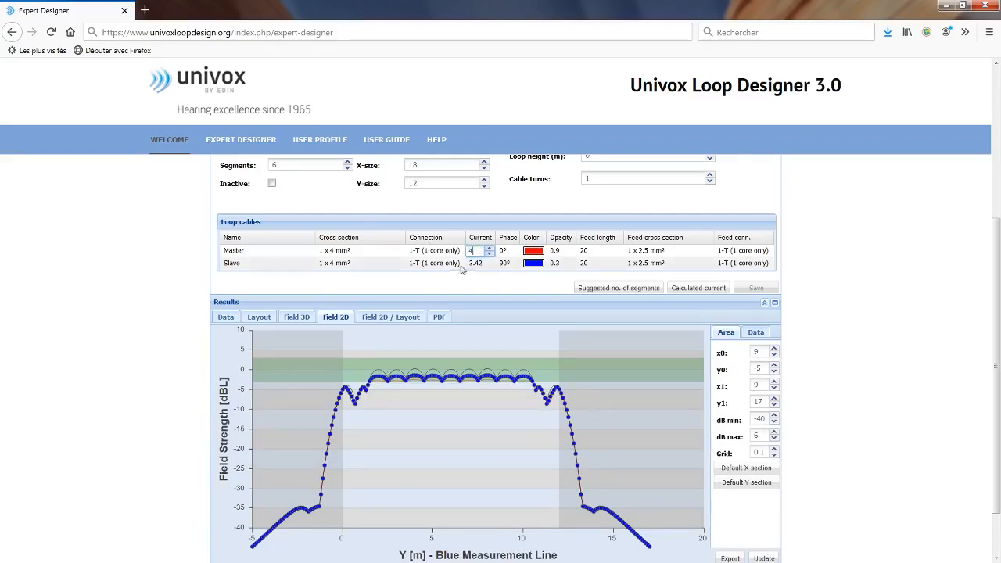
pyautogui.click(476, 263)
pyautogui.write('4')
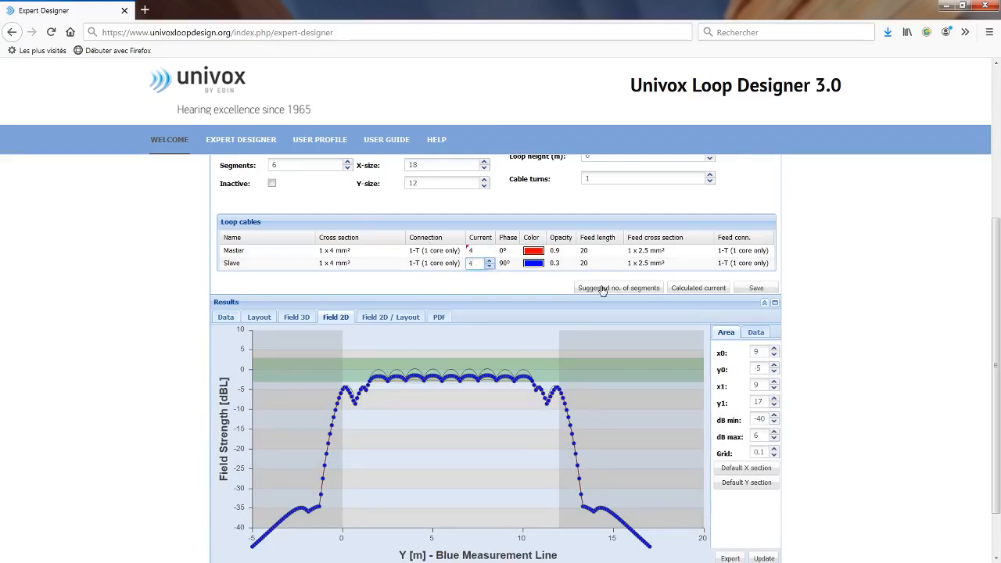
pyautogui.click(766, 289)
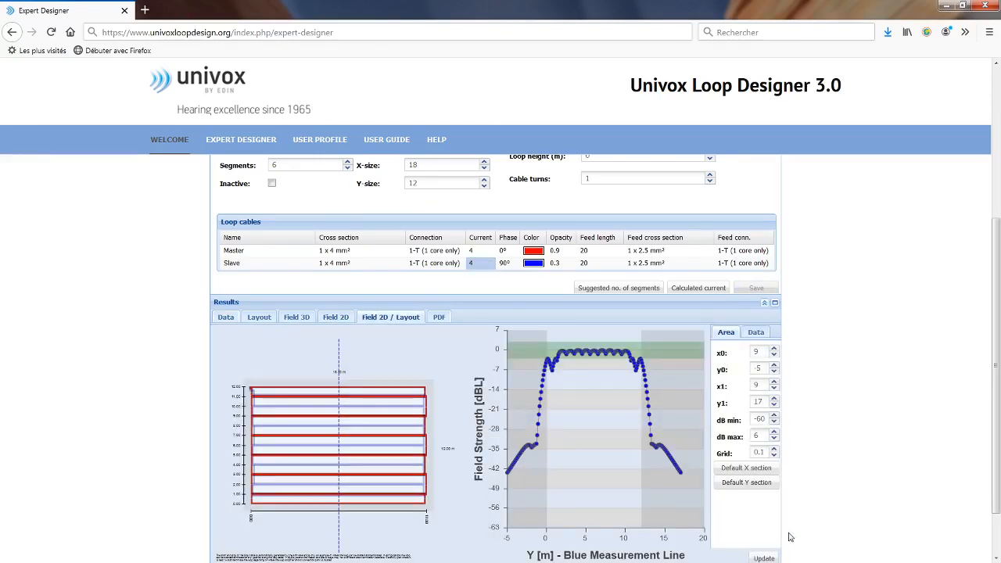
# Check the 2D field along the default X and Y sections, and examine the recalculated amplifier data
pyautogui.click(335, 317)
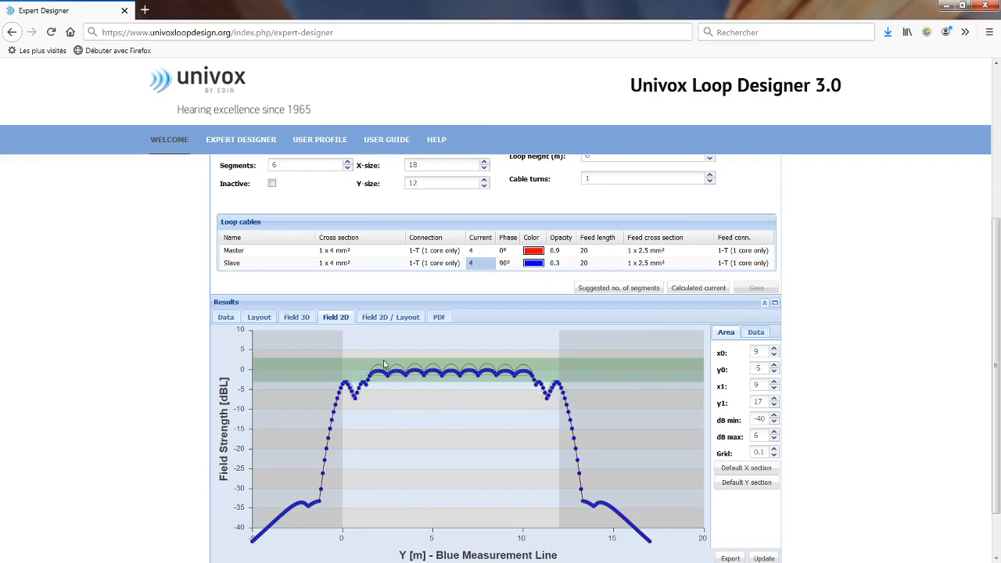
pyautogui.click(743, 467)
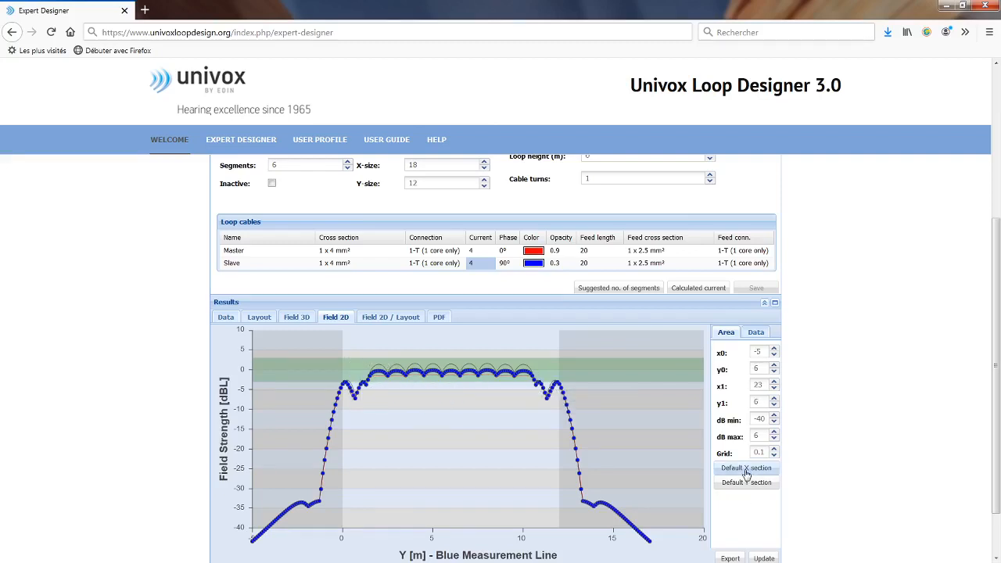
pyautogui.click(767, 557)
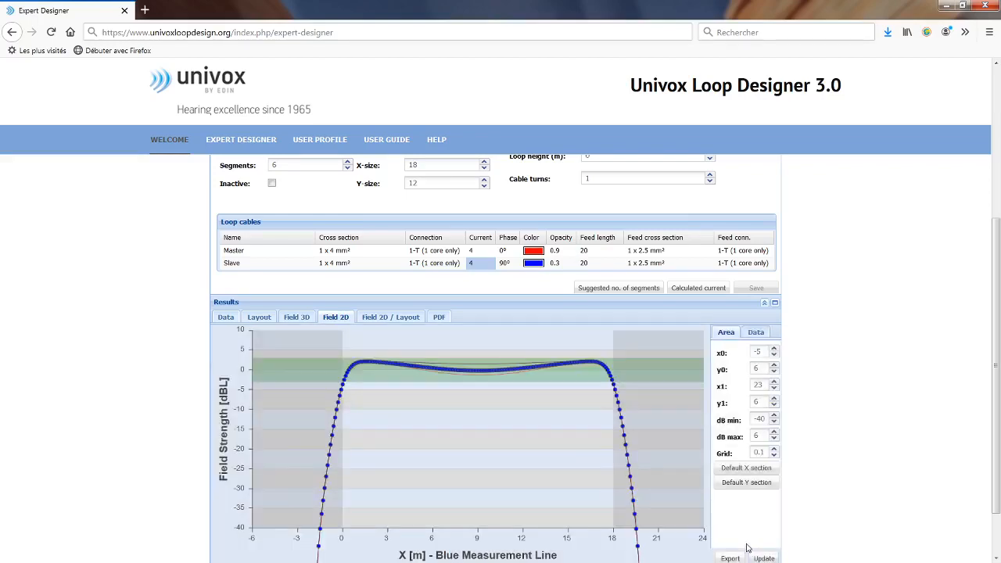
pyautogui.click(225, 317)
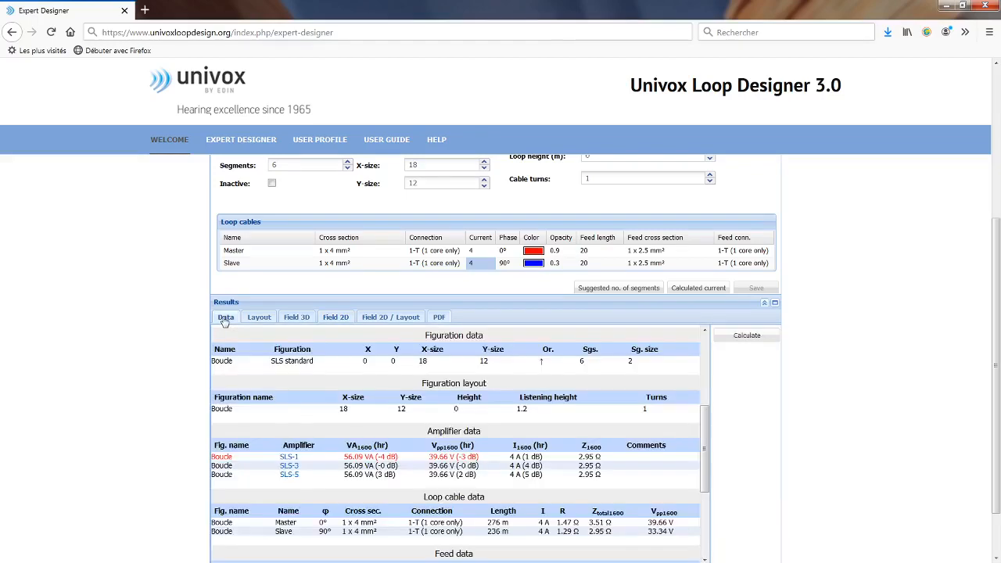
pyautogui.click(739, 336)
pyautogui.click(332, 318)
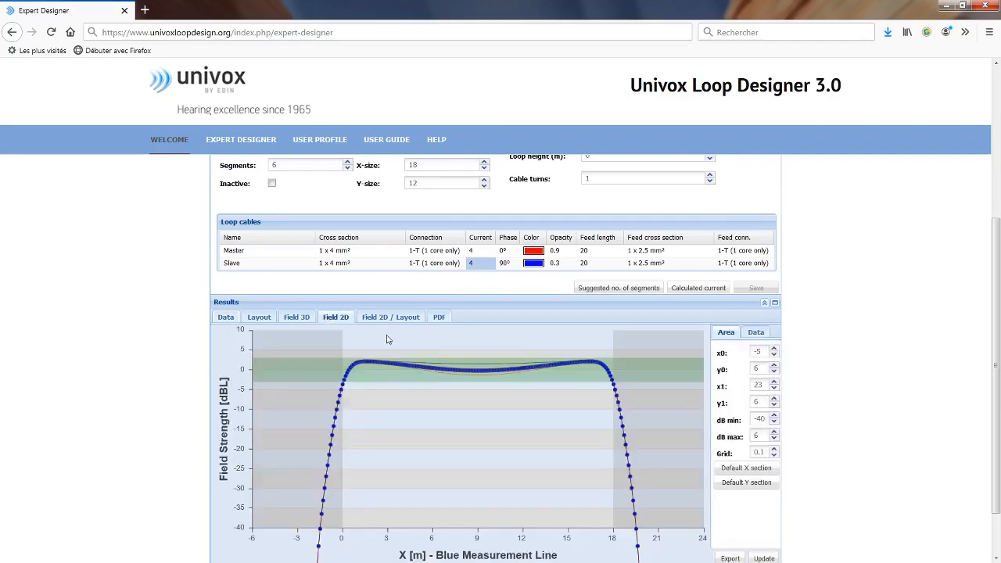
pyautogui.click(747, 482)
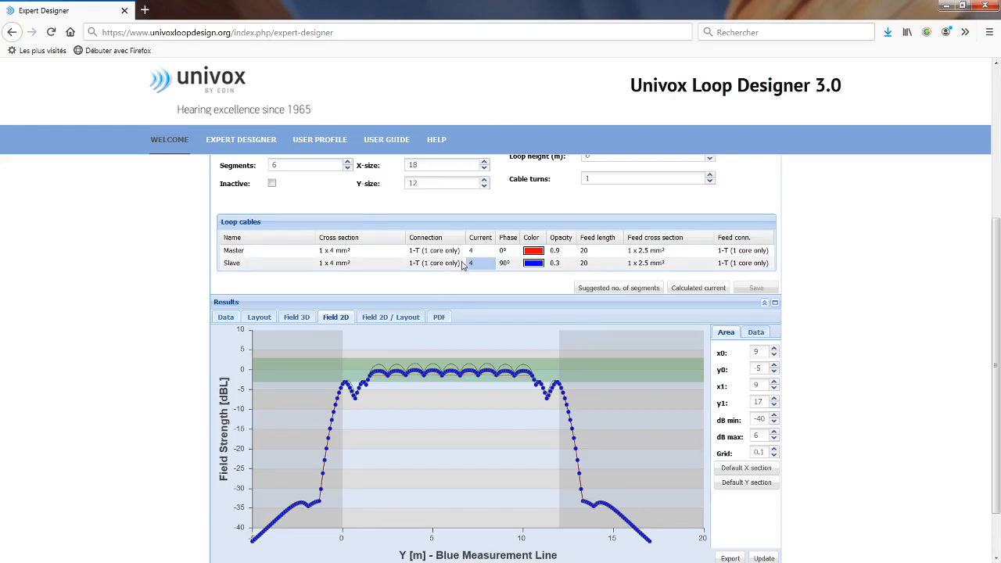
# Set the current of the Master and Slave loop cables to 4.5 and save the figuration
pyautogui.click(473, 263)
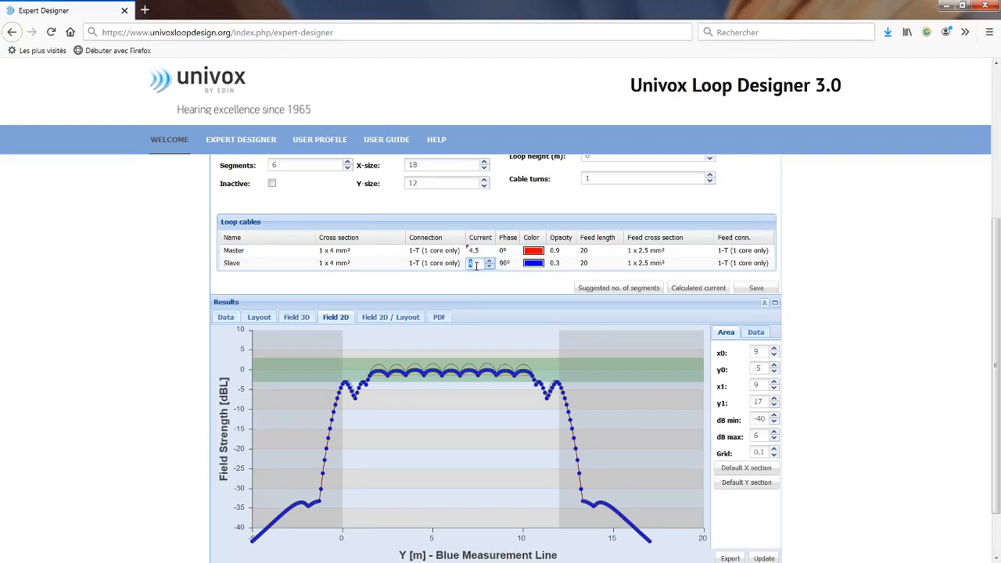
pyautogui.write('.5')
pyautogui.click(746, 289)
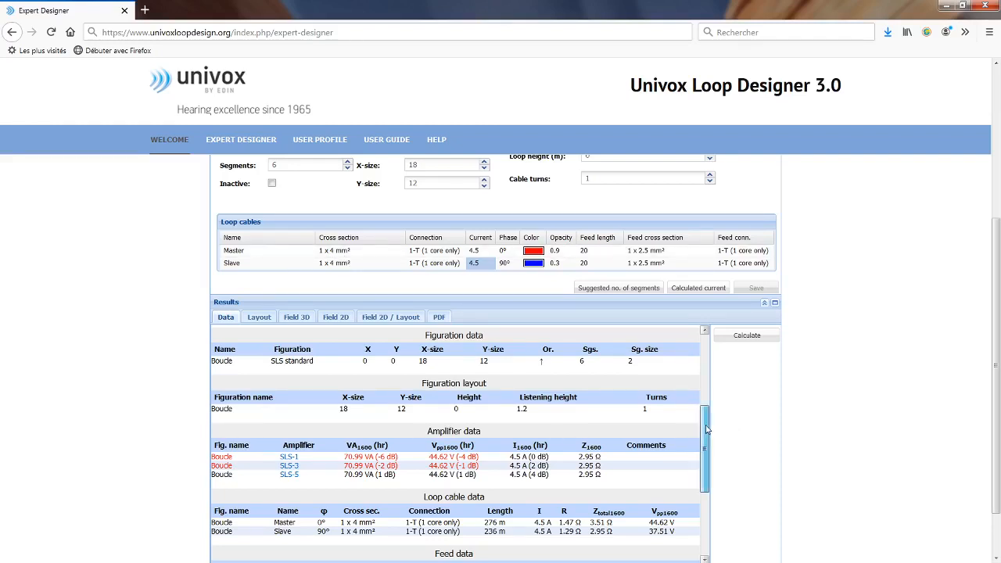
# Set the cross section of both the Master and Slave loop cables to 2 x 4.00 mm²
pyautogui.click(399, 250)
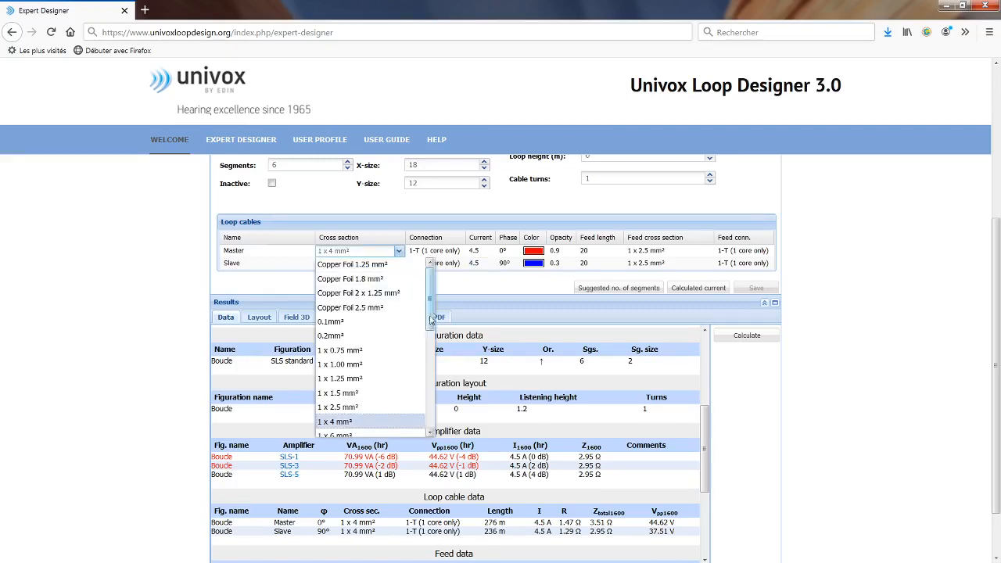
pyautogui.scroll(-2, 428, 356)
pyautogui.moveTo(428, 359); pyautogui.dragTo(426, 381)
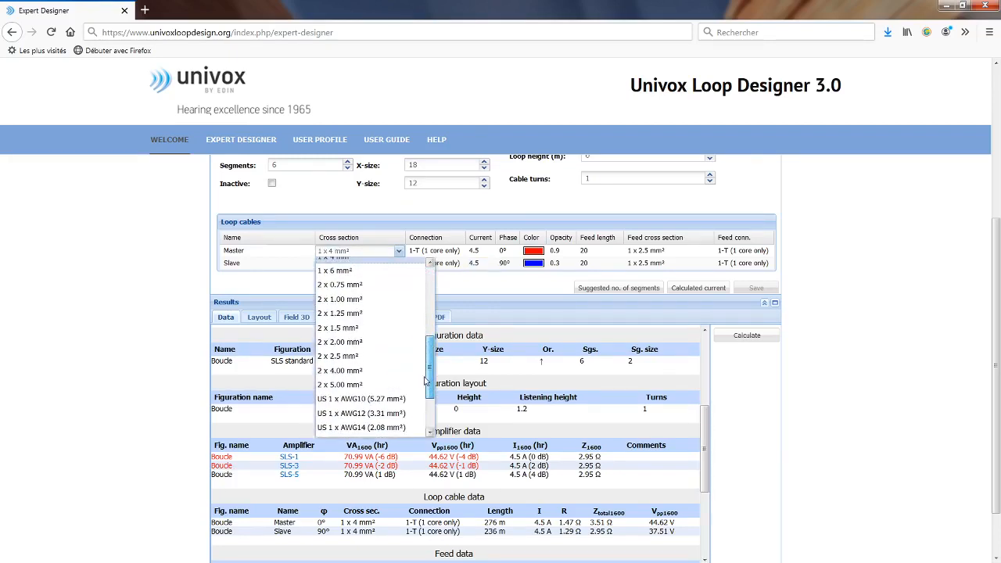
pyautogui.click(339, 370)
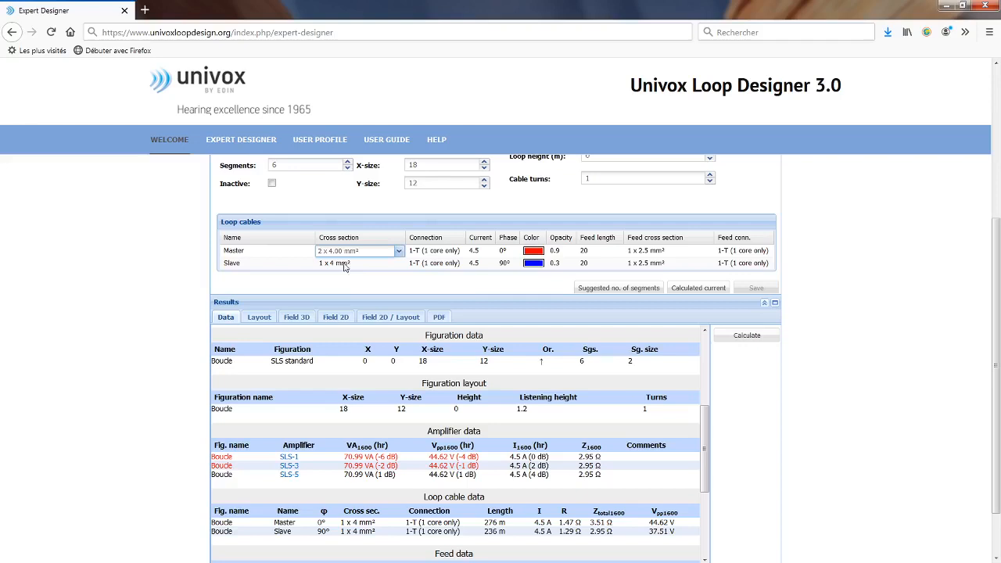
pyautogui.click(396, 264)
pyautogui.click(399, 264)
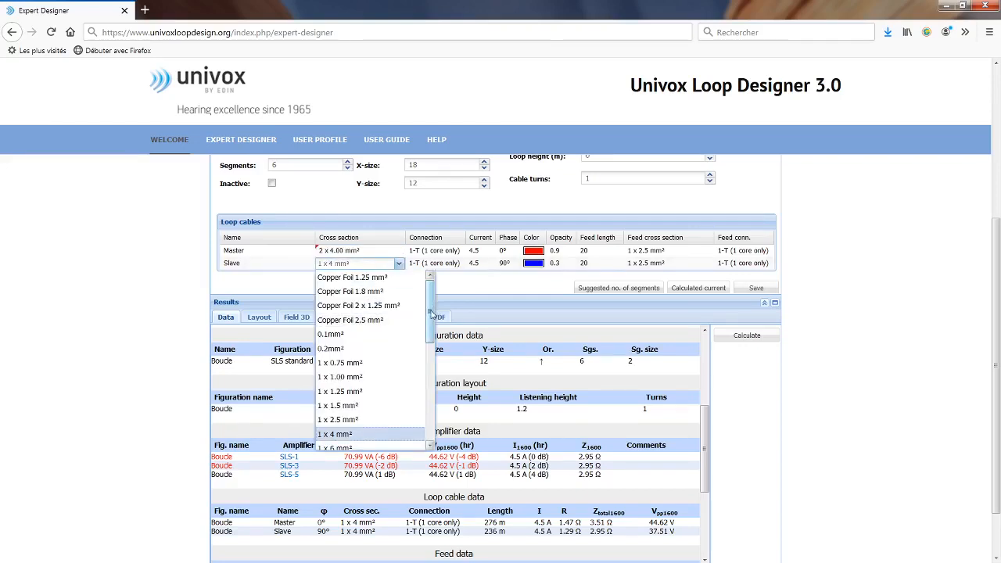
pyautogui.moveTo(429, 313); pyautogui.dragTo(429, 372)
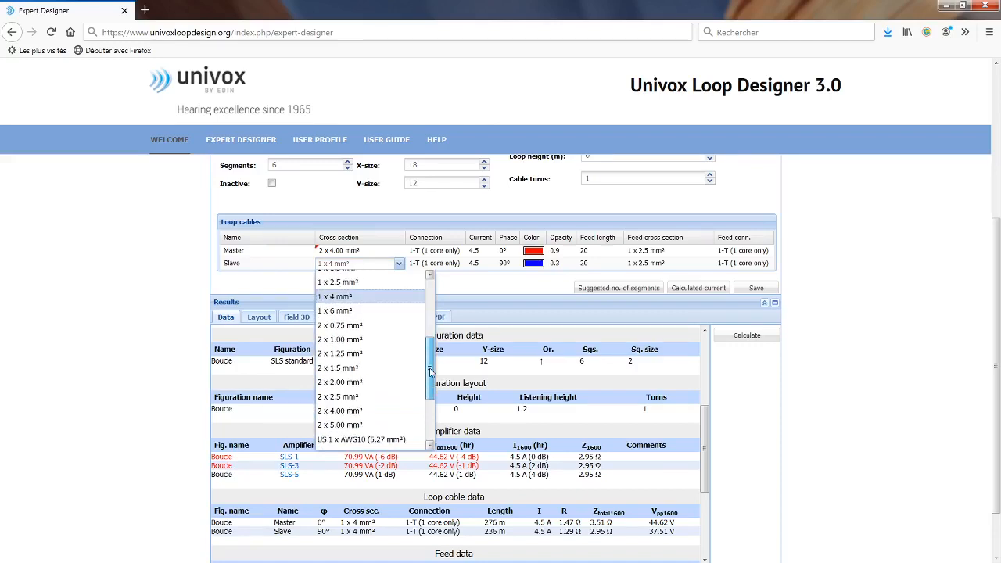
pyautogui.click(339, 410)
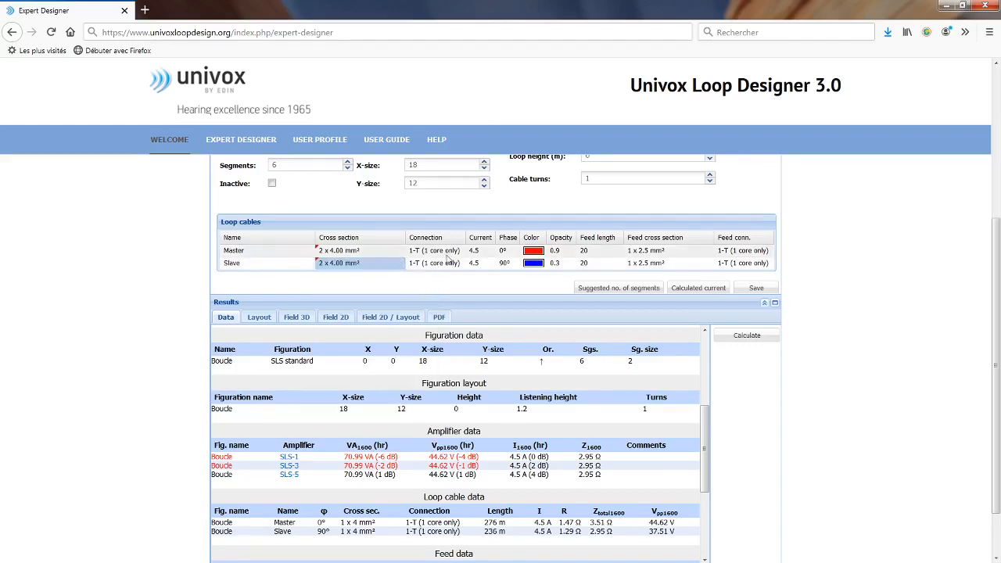
# Set the connection of both loop cables to 2 core parallel and save the figuration
pyautogui.click(431, 250)
pyautogui.click(459, 251)
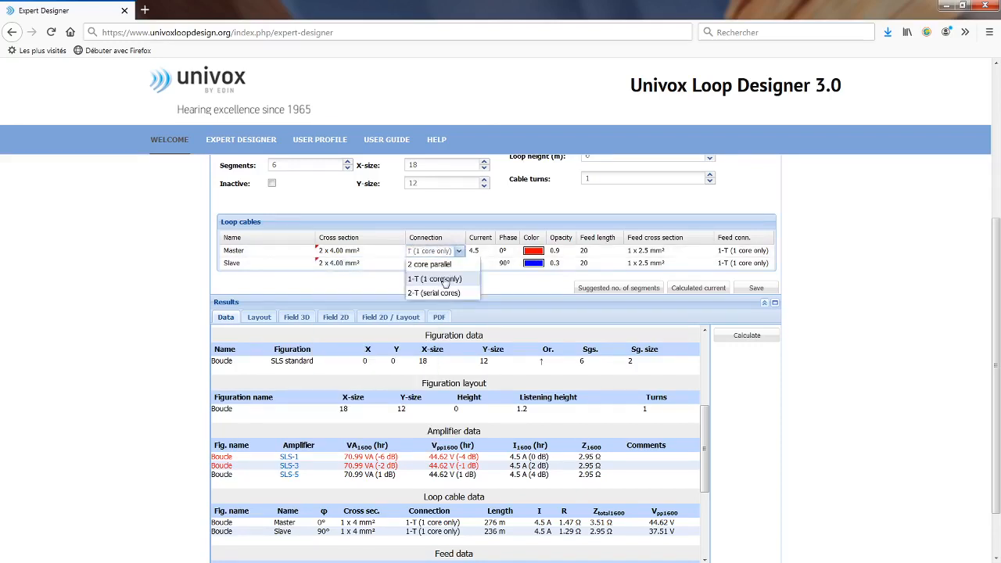
pyautogui.click(440, 265)
pyautogui.click(434, 264)
pyautogui.click(459, 263)
pyautogui.click(443, 277)
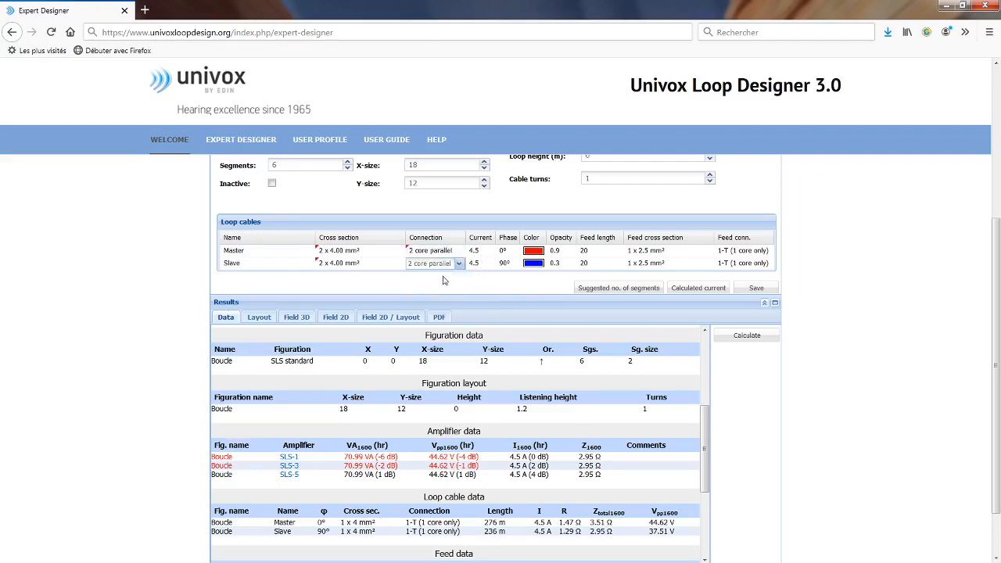
pyautogui.click(509, 288)
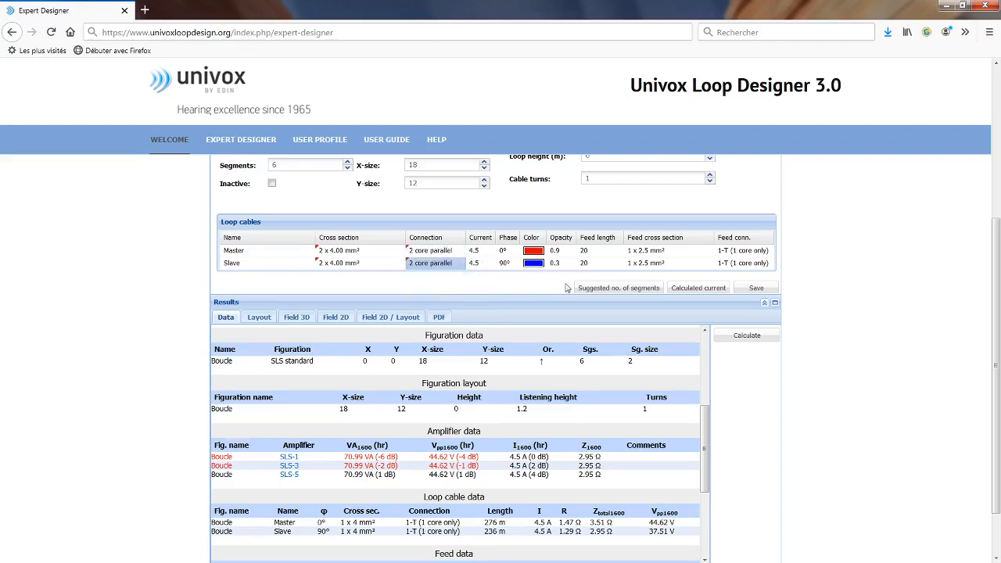
pyautogui.click(775, 288)
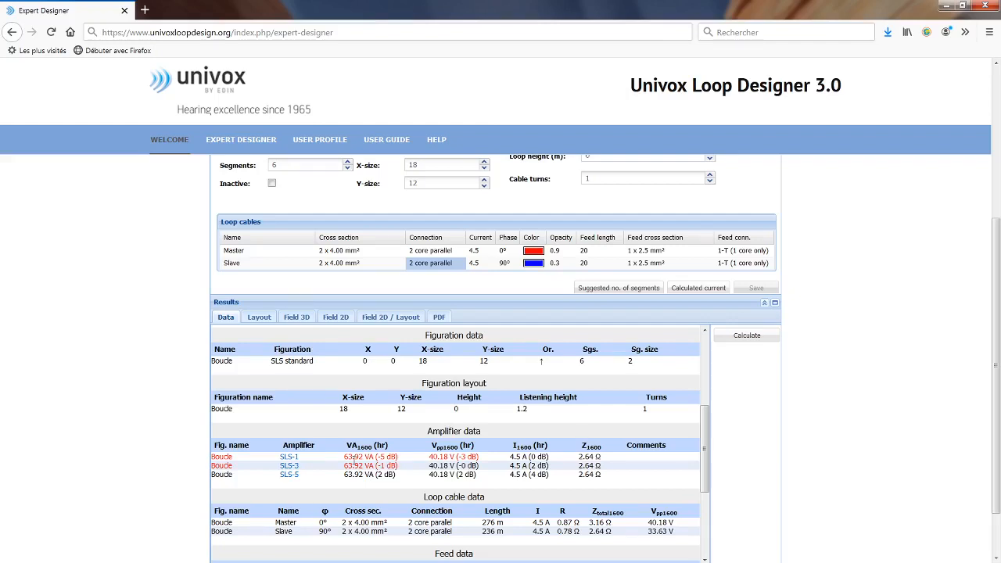
# Set the cross section of both the Master and Slave loop cables to Copper Foil 2.5 mm² and save the figuration
pyautogui.click(399, 251)
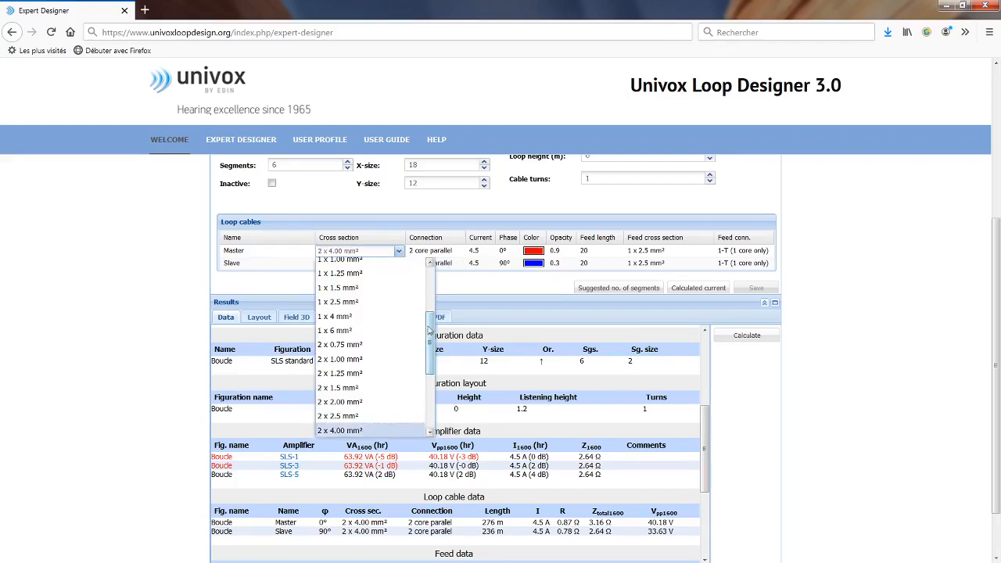
pyautogui.scroll(5, 344, 313)
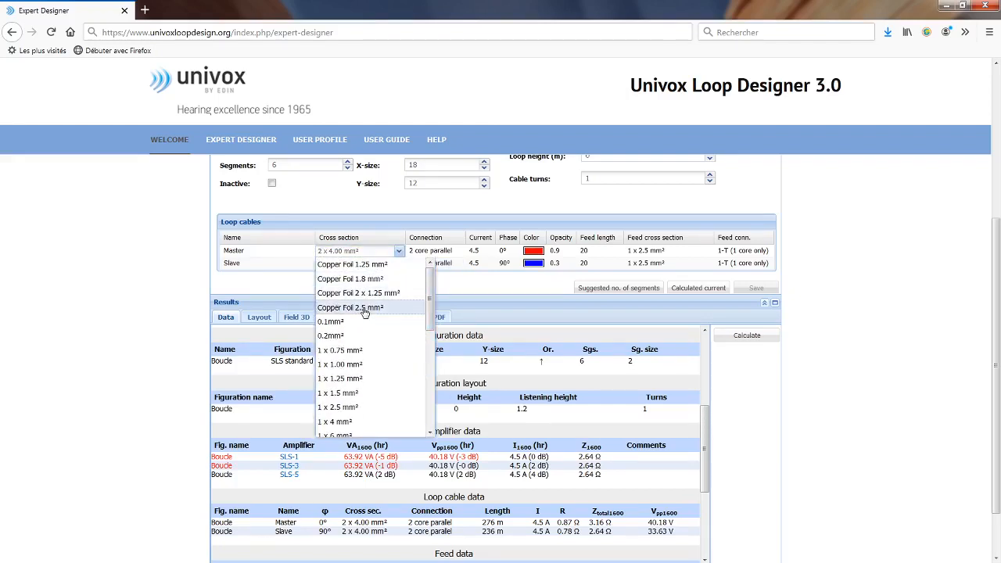
pyautogui.click(364, 307)
pyautogui.click(399, 264)
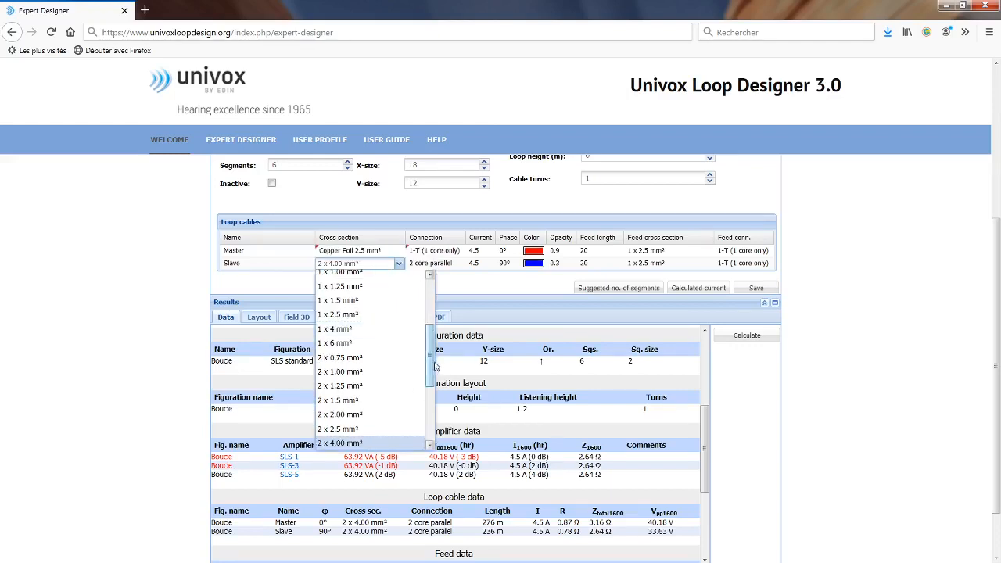
pyautogui.scroll(5, 361, 328)
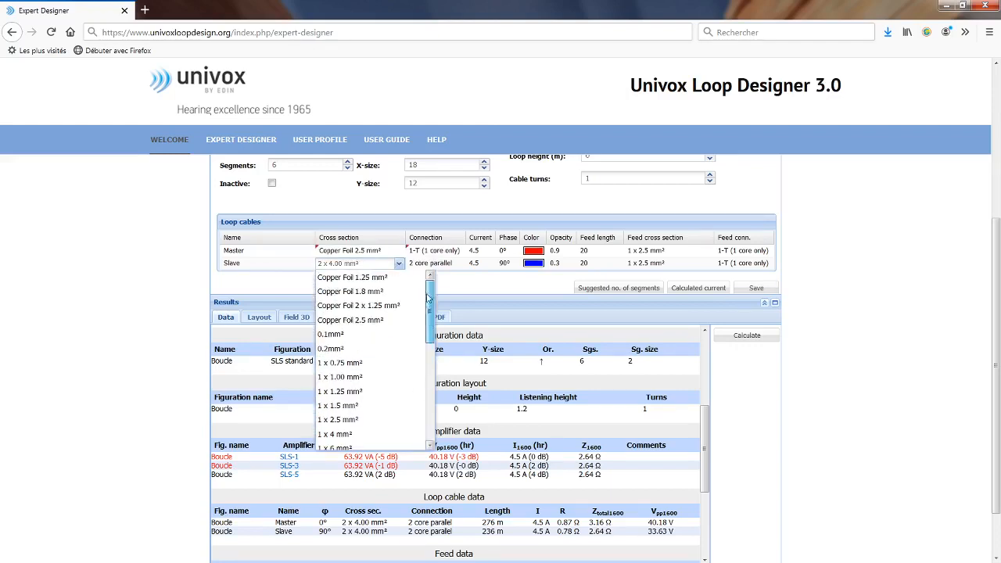
pyautogui.click(359, 320)
pyautogui.click(754, 288)
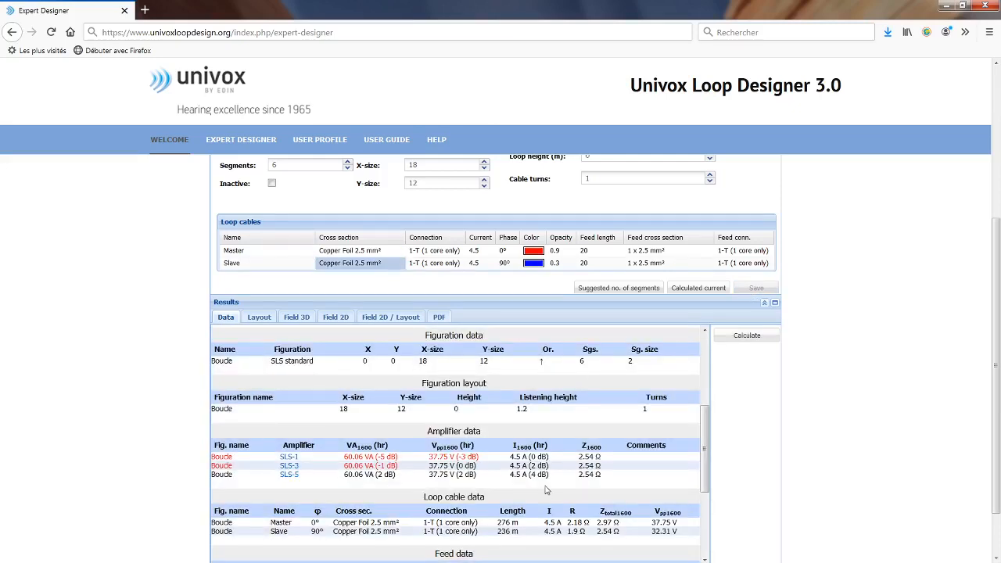
# Set the feed cross section of both the Master and Slave loop cables to 1 x 4 mm² and save the figuration
pyautogui.click(665, 250)
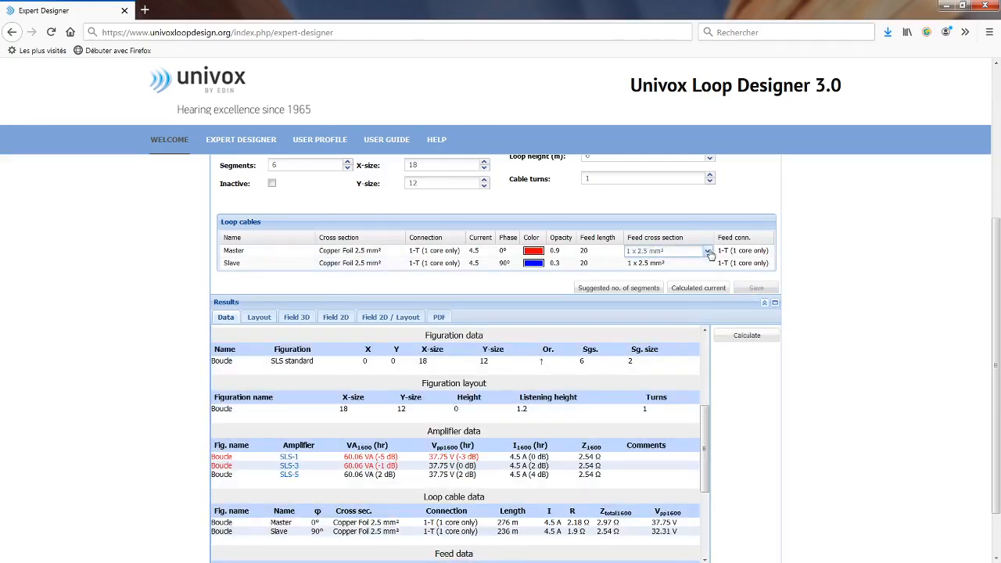
pyautogui.click(707, 251)
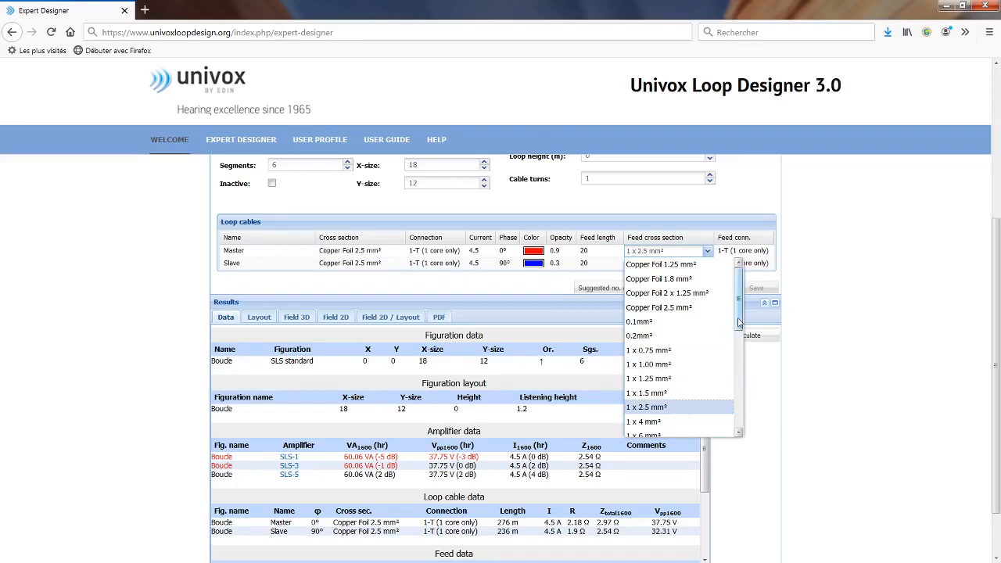
pyautogui.moveTo(738, 322); pyautogui.dragTo(741, 358)
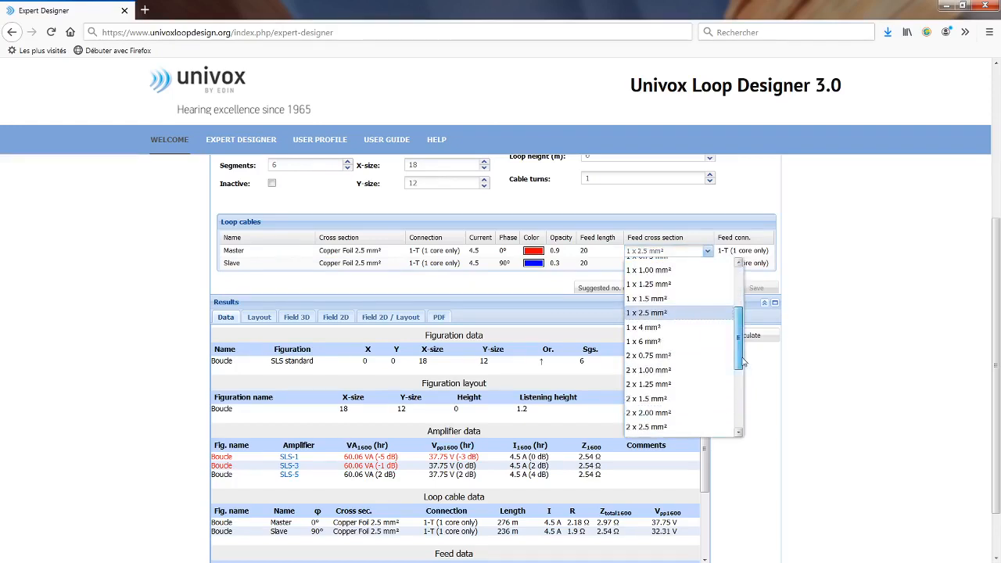
pyautogui.click(639, 329)
pyautogui.click(687, 264)
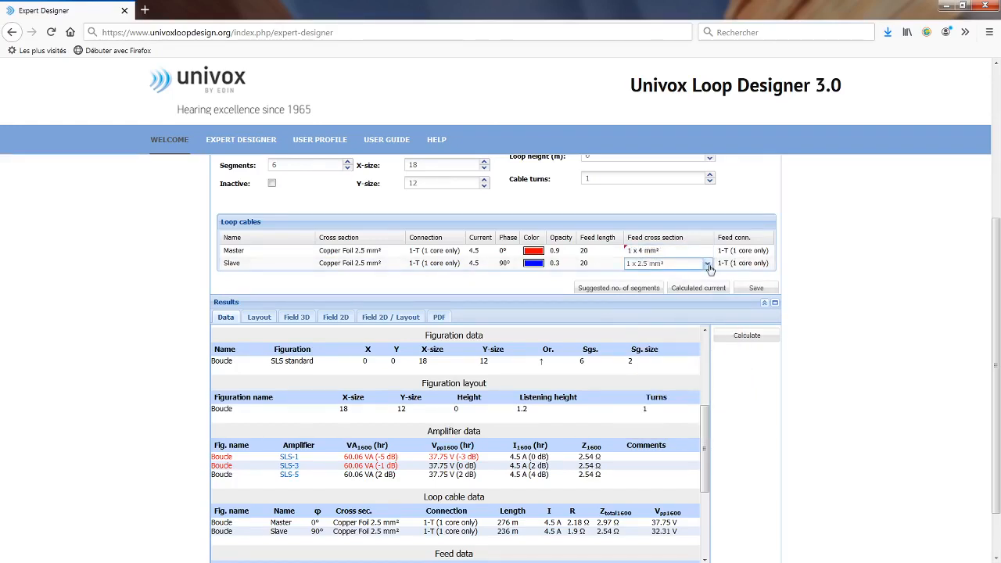
pyautogui.click(708, 266)
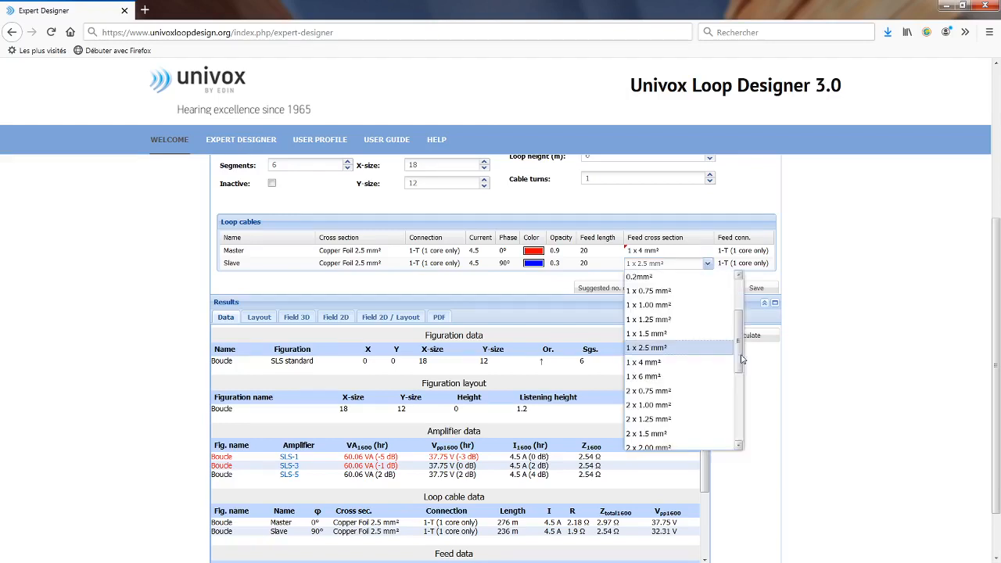
pyautogui.click(653, 366)
pyautogui.click(713, 290)
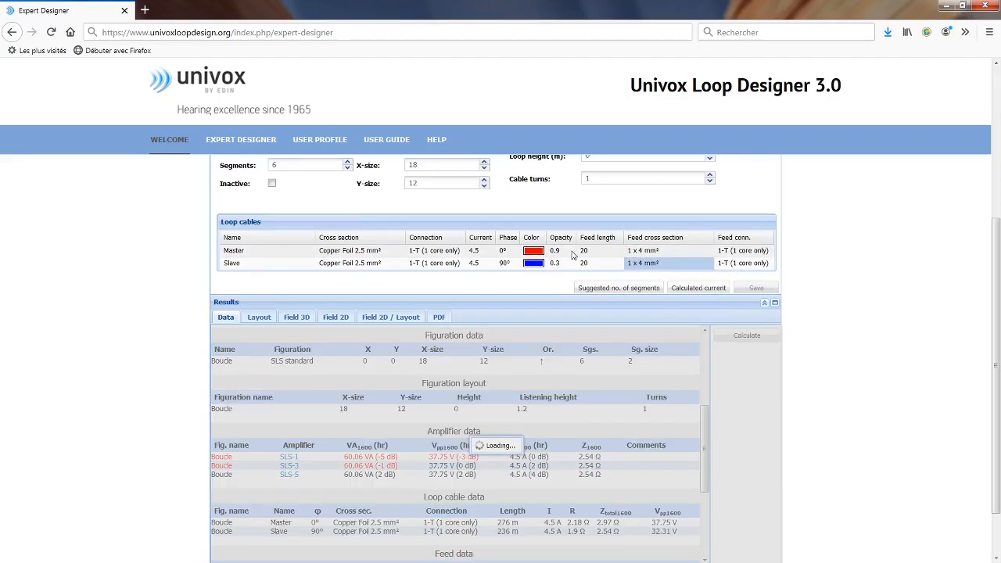
# Set the feed length of both the Master and Slave loop cables to 10 and save the figuration
pyautogui.click(590, 251)
pyautogui.moveTo(592, 251)
pyautogui.mouseDown()
pyautogui.moveTo(557, 251)
pyautogui.moveTo(579, 264)
pyautogui.mouseUp()
pyautogui.write('10')
pyautogui.click(591, 265)
pyautogui.write('1')
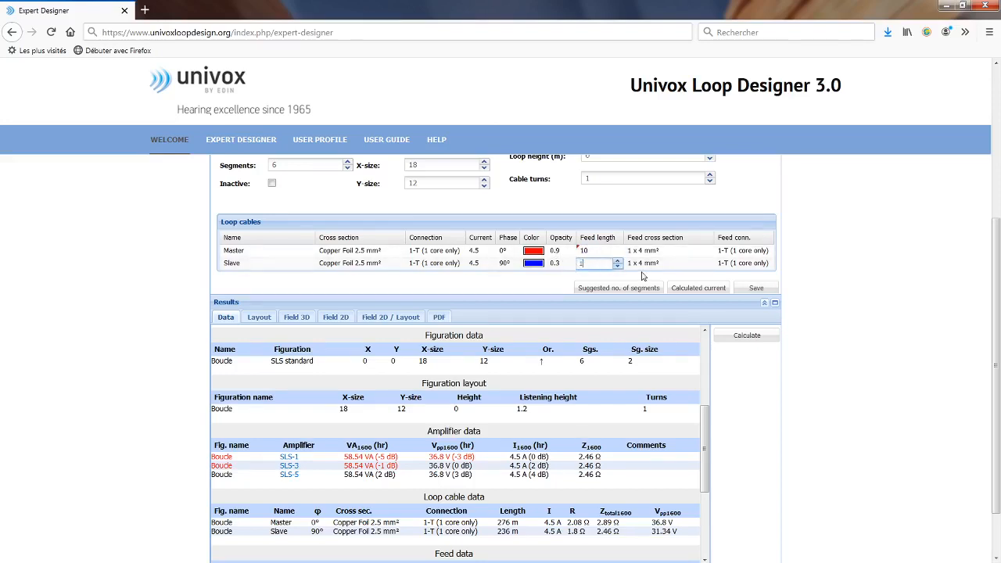
pyautogui.write('0')
pyautogui.click(747, 335)
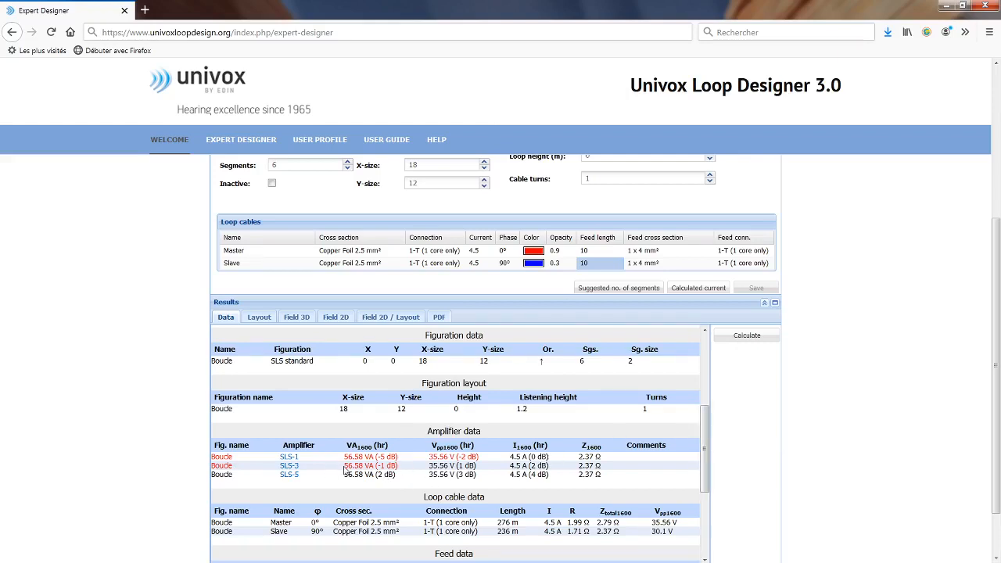
# Examine the figuration settings, the loop layout drawing, and the amplifier, loop cable and feed data in the results
pyautogui.scroll(-1, 344, 469)
pyautogui.scroll(3, 469, 453)
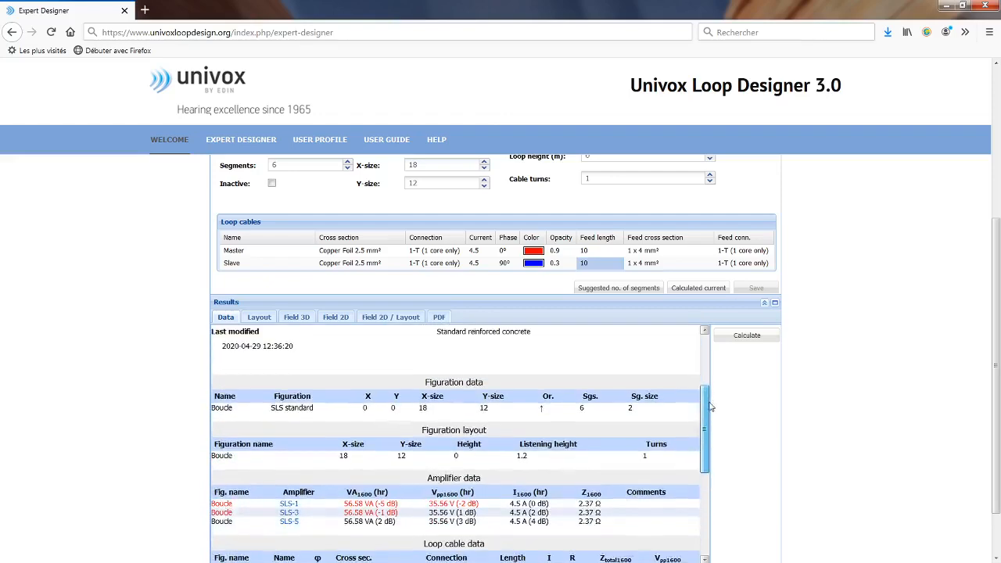
pyautogui.scroll(5, 808, 447)
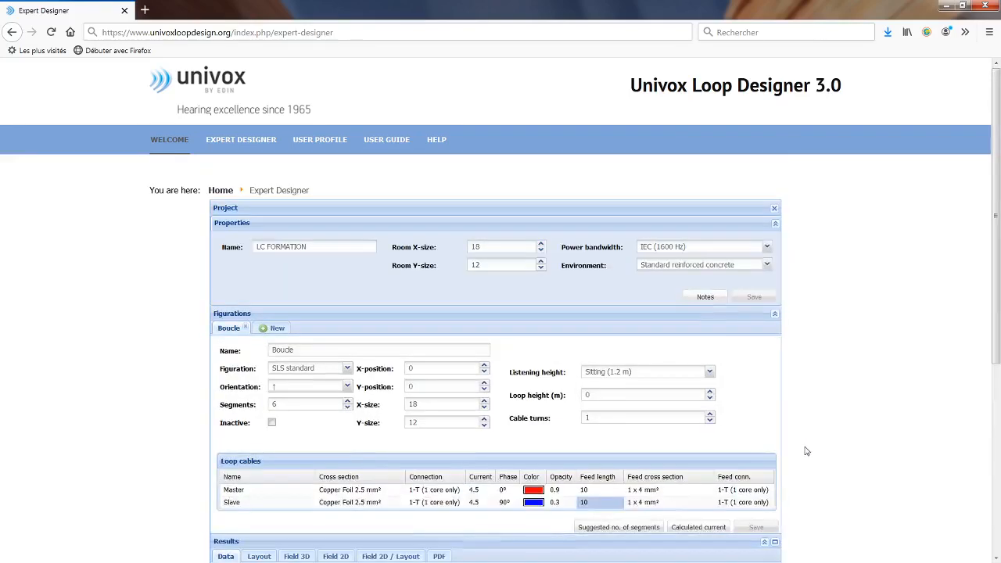
pyautogui.scroll(-5, 807, 451)
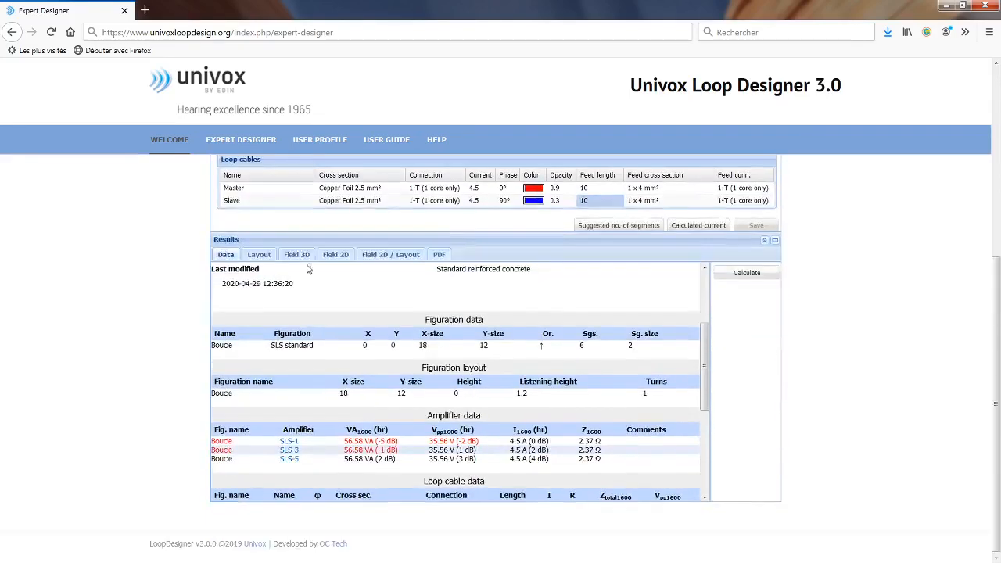
pyautogui.click(260, 255)
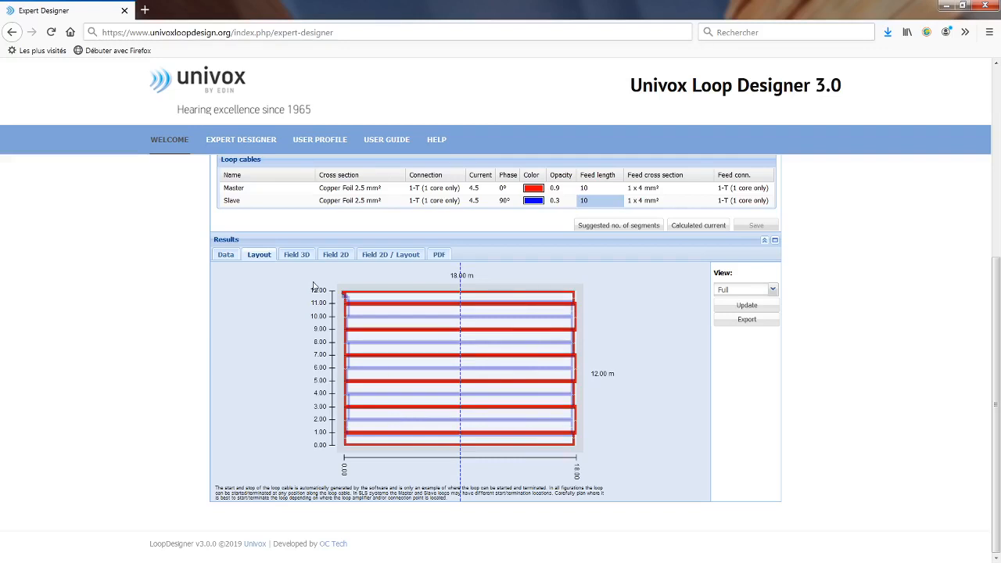
pyautogui.click(224, 256)
pyautogui.scroll(-2, 485, 372)
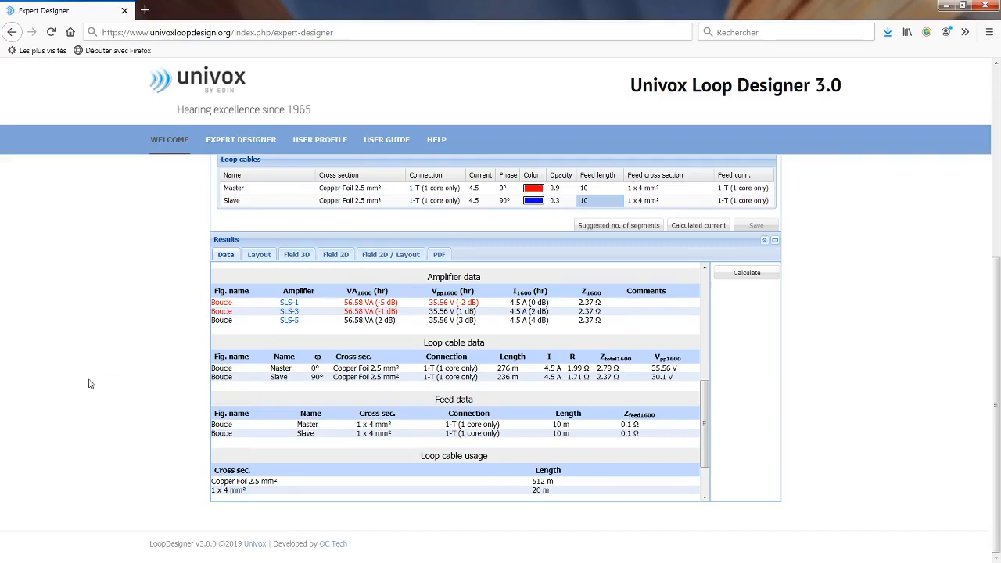
pyautogui.scroll(3, 73, 434)
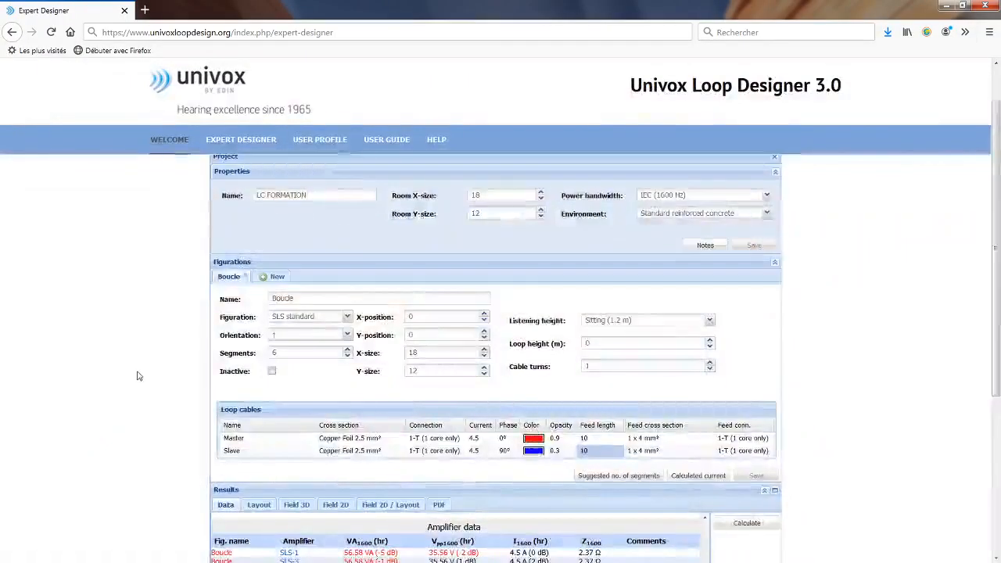
pyautogui.scroll(-2, 136, 375)
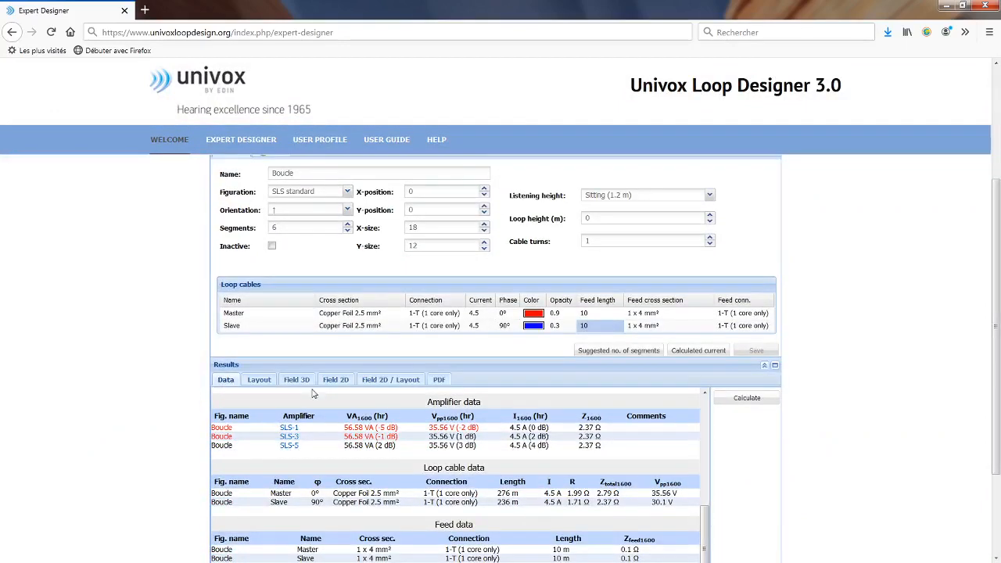
pyautogui.click(261, 381)
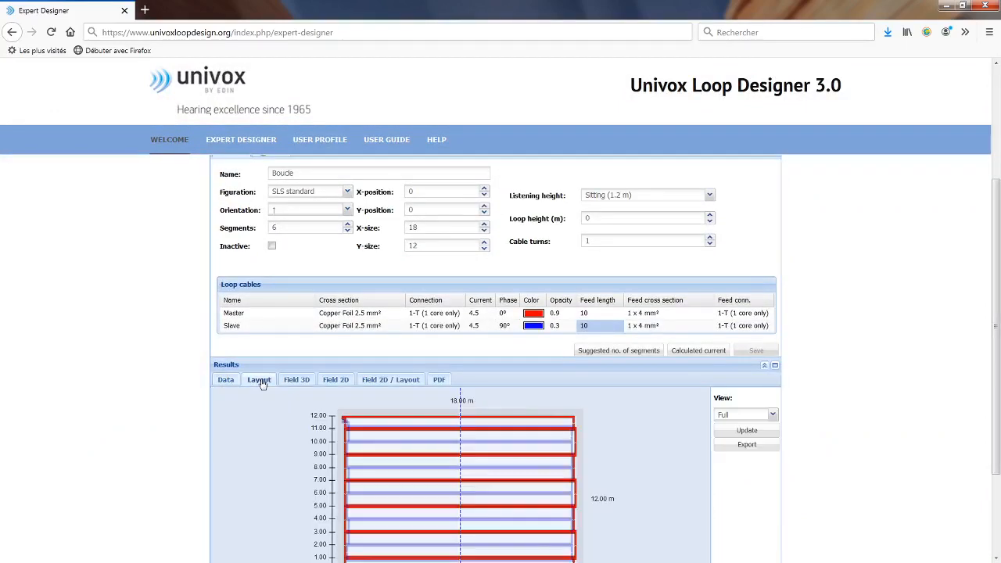
pyautogui.scroll(-1, 615, 448)
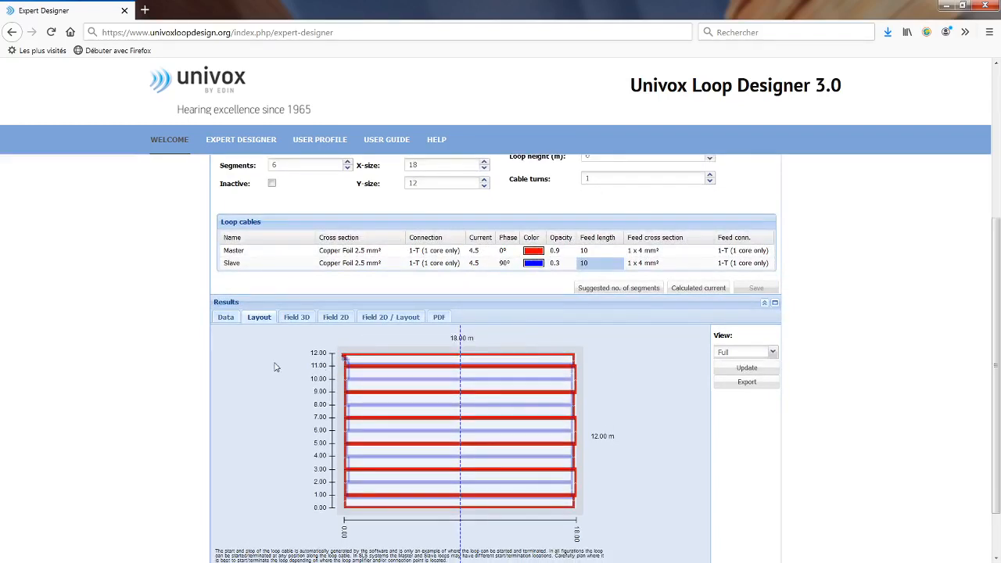
pyautogui.scroll(-1, 275, 366)
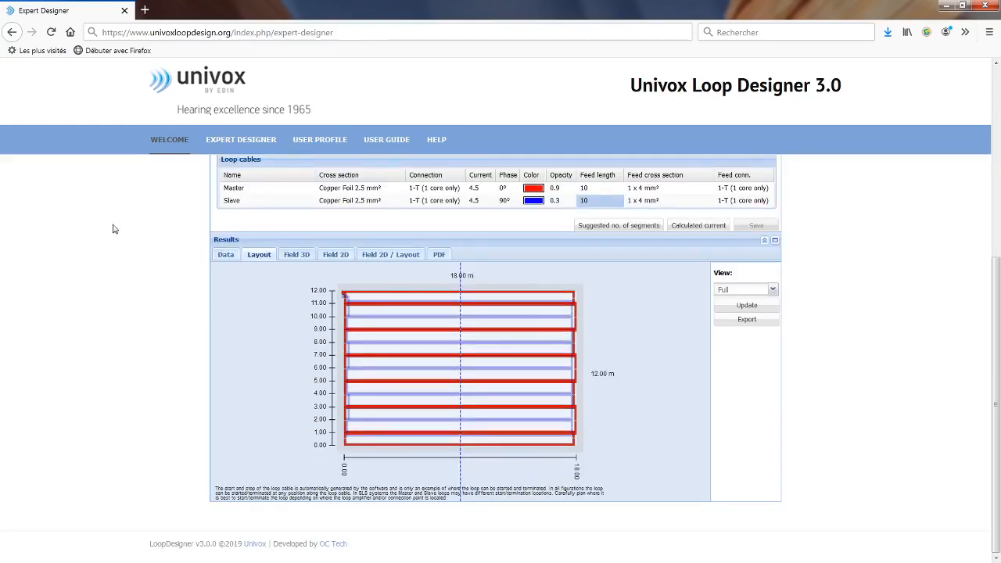
pyautogui.click(219, 256)
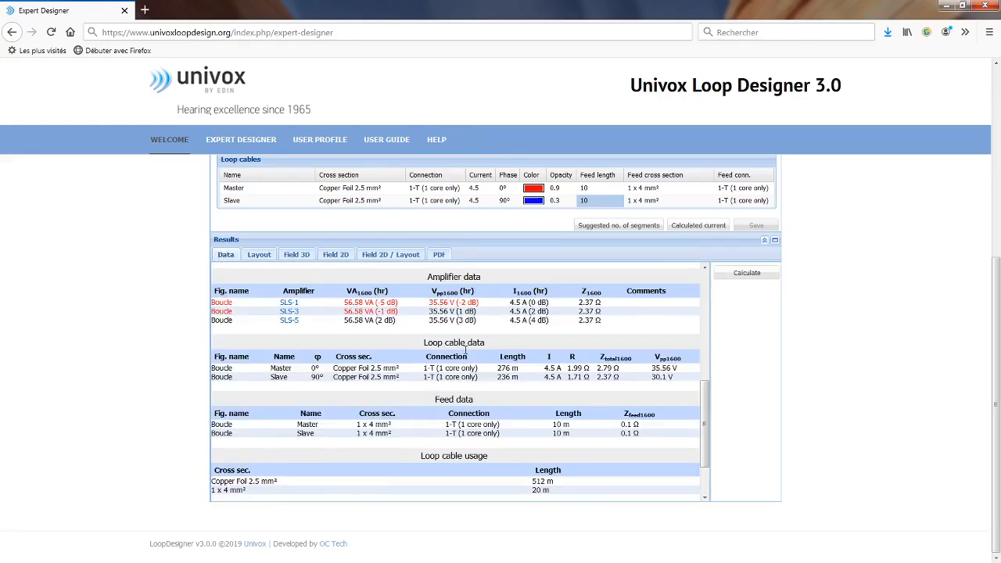
# Set the room X-size to 40 and Y-size to 20, and save the project properties
pyautogui.scroll(4, 467, 348)
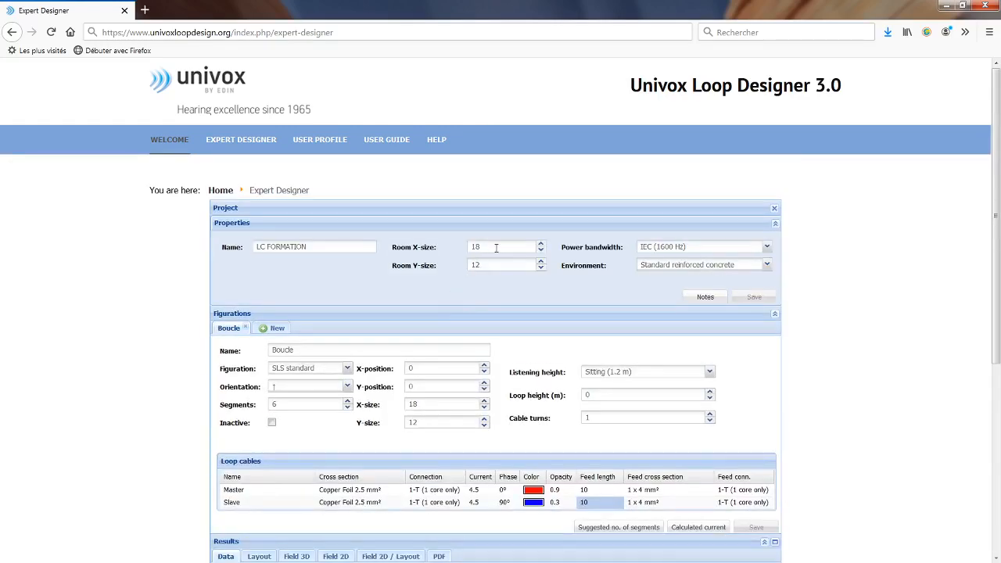
pyautogui.doubleClick(496, 247)
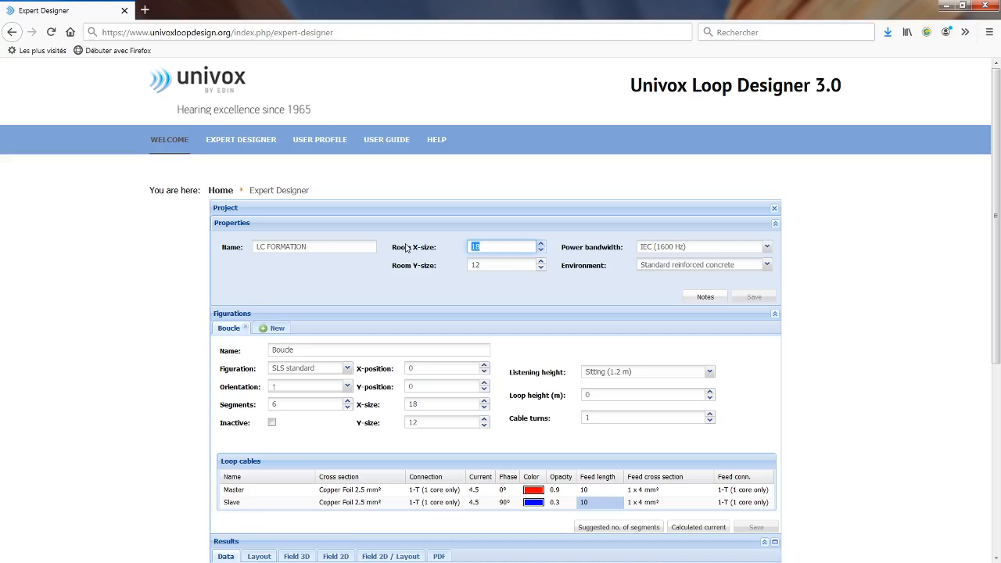
pyautogui.write('40')
pyautogui.press('Tab')
pyautogui.write('20')
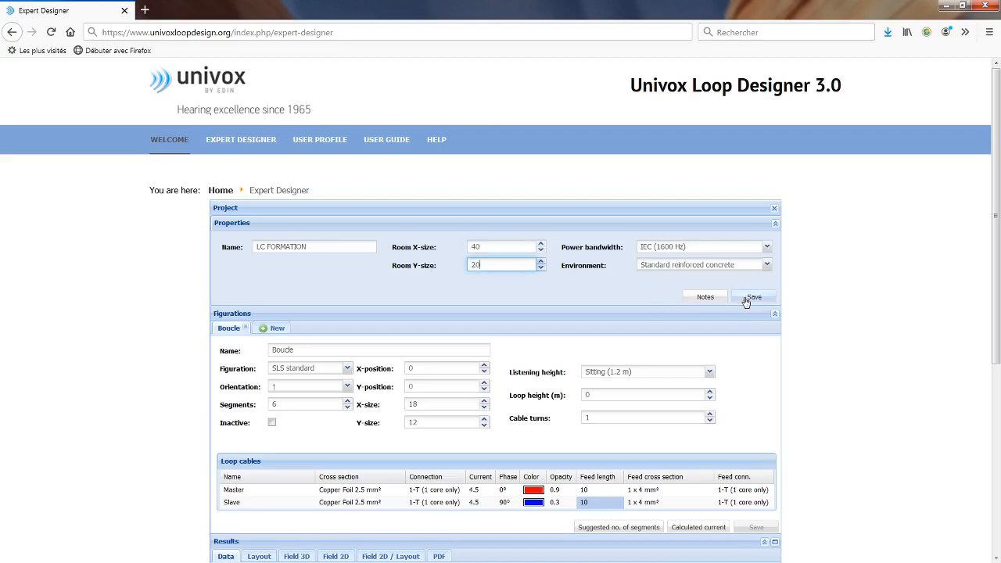
pyautogui.click(746, 302)
# Change the figuration class of the Boucle loop to Perimeter
pyautogui.click(346, 369)
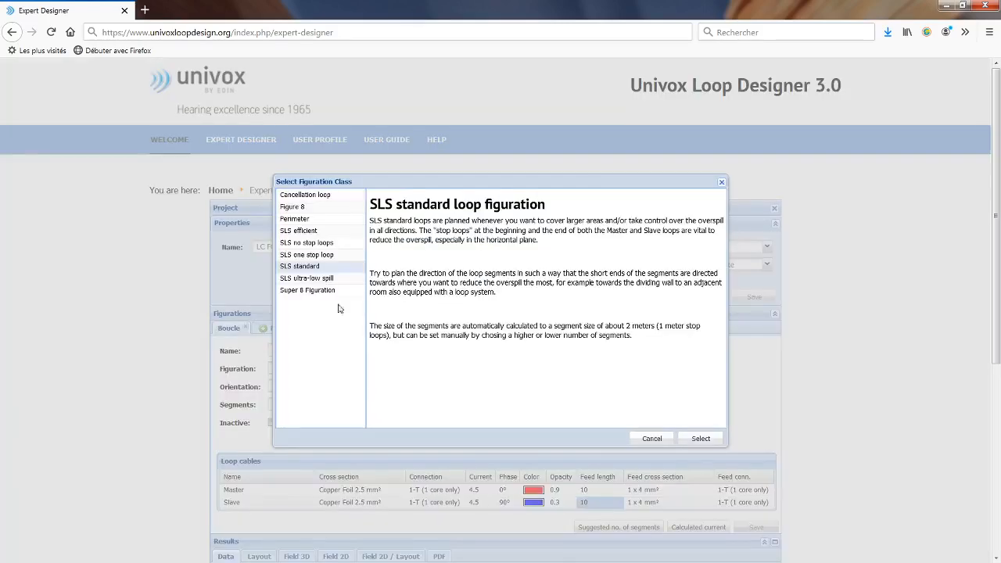
pyautogui.click(311, 222)
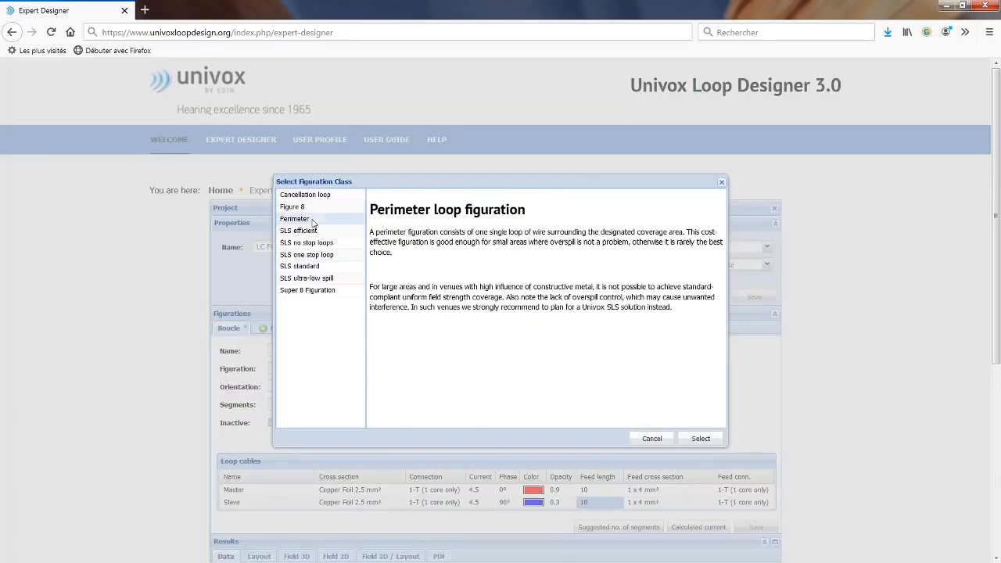
pyautogui.click(680, 442)
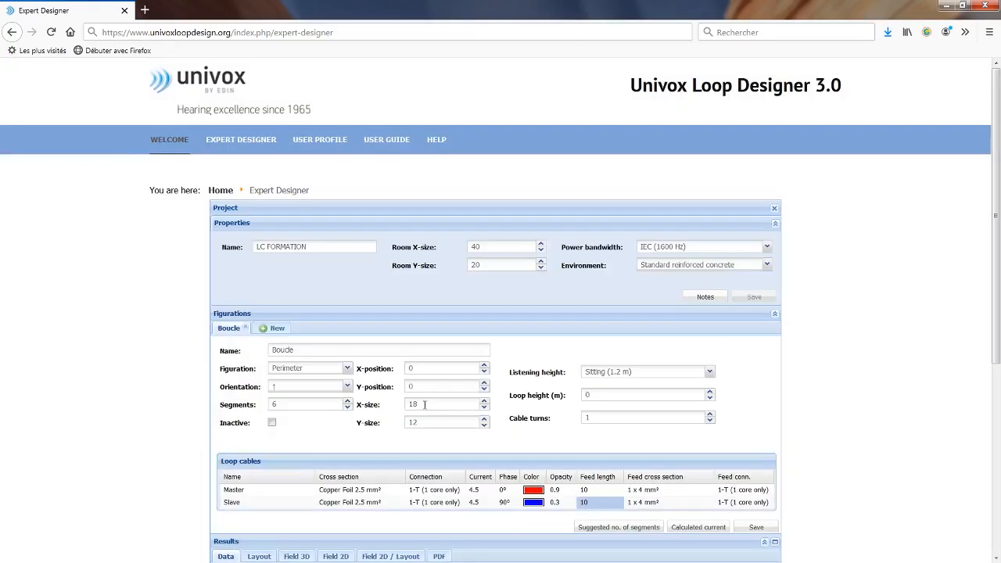
# Set the loop's X-size to 40, Y-size to 20 and listening height to Standing (1.7 m), and save the figuration
pyautogui.moveTo(425, 405); pyautogui.dragTo(362, 394)
pyautogui.write('40')
pyautogui.moveTo(431, 425); pyautogui.dragTo(386, 422)
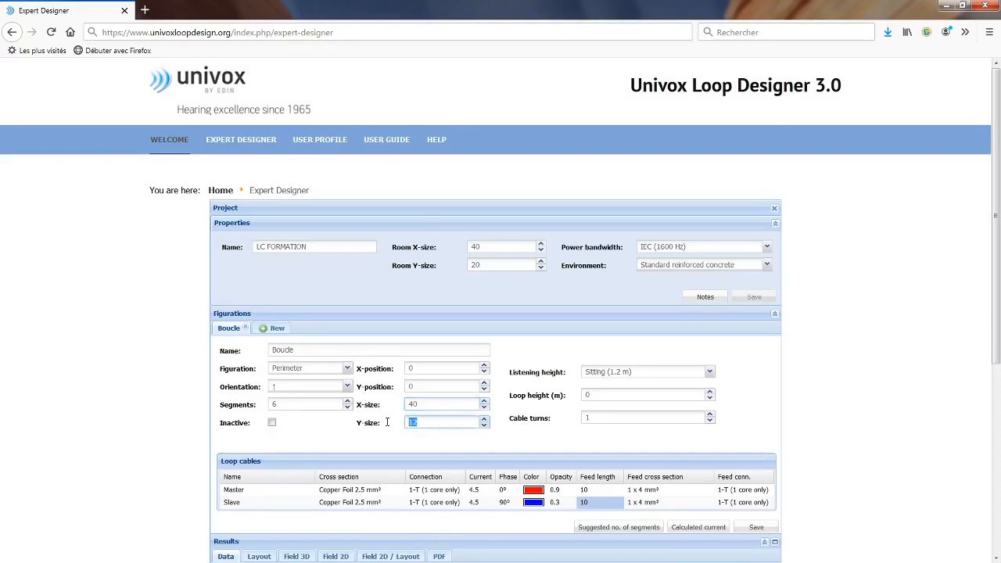
pyautogui.write('20')
pyautogui.click(709, 373)
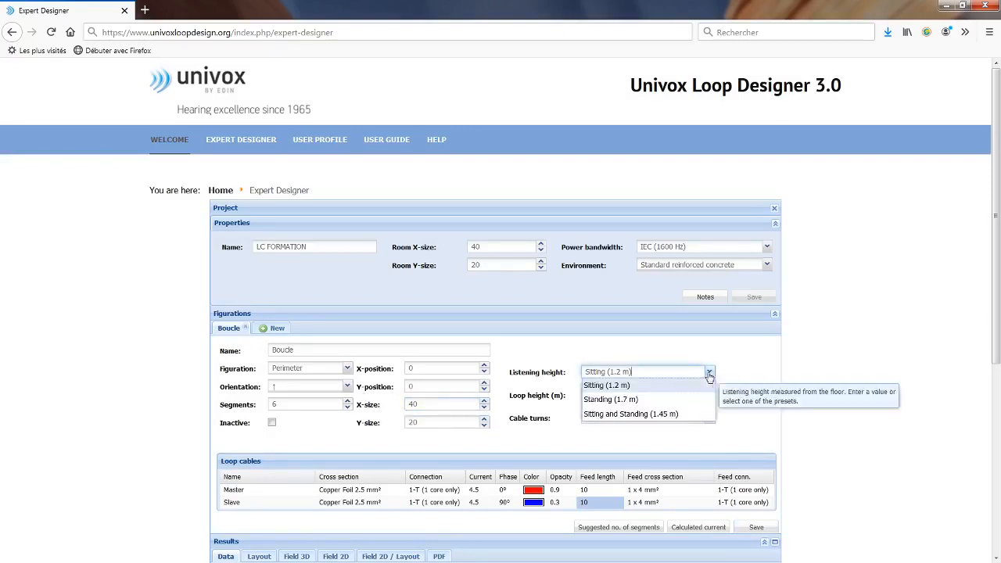
pyautogui.click(643, 400)
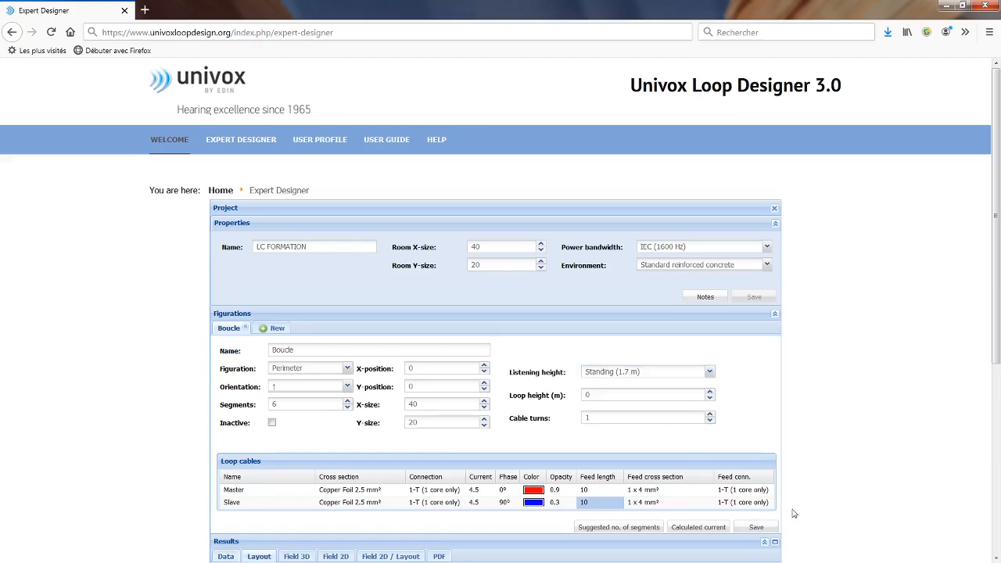
pyautogui.click(757, 527)
# View the perimeter loop layout, update the 2D field strength plot, and display the plot alongside the layout
pyautogui.scroll(-1, 766, 387)
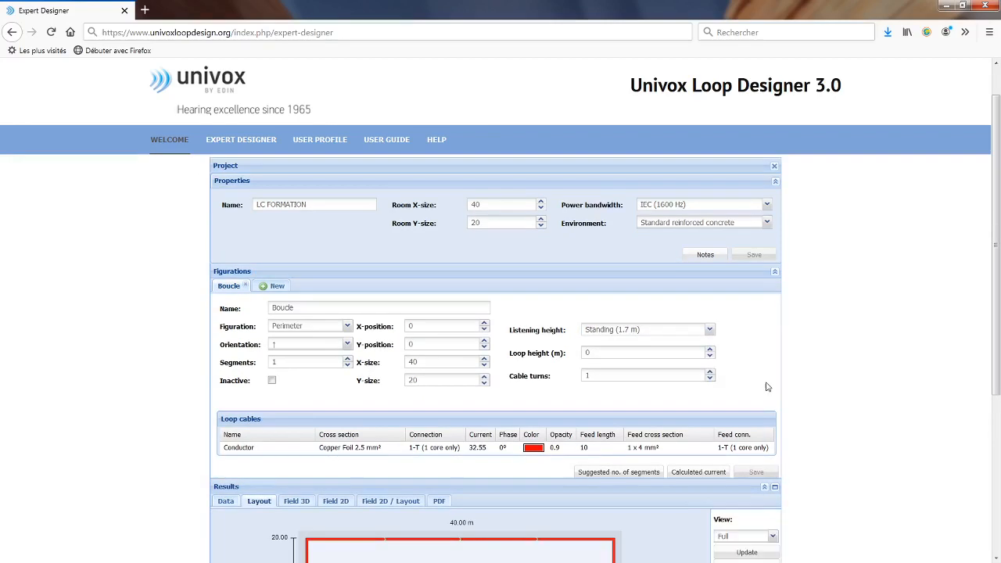
pyautogui.scroll(-6, 766, 386)
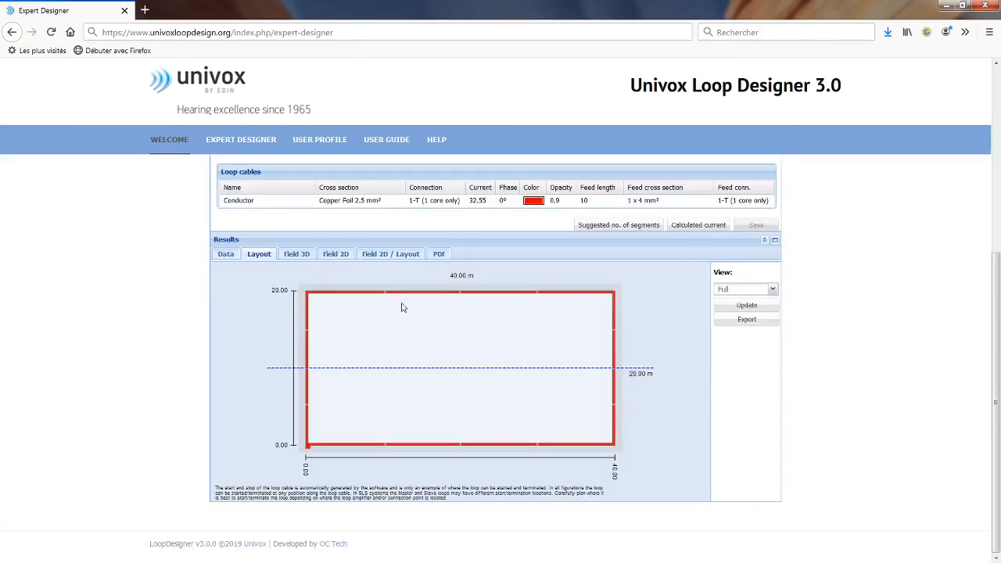
pyautogui.click(334, 255)
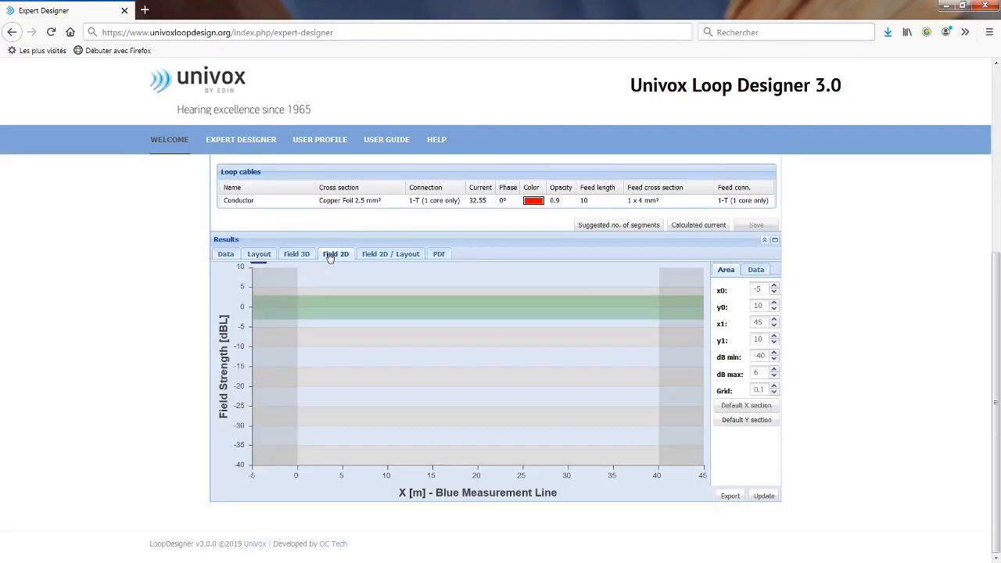
pyautogui.click(764, 495)
pyautogui.scroll(2, 402, 340)
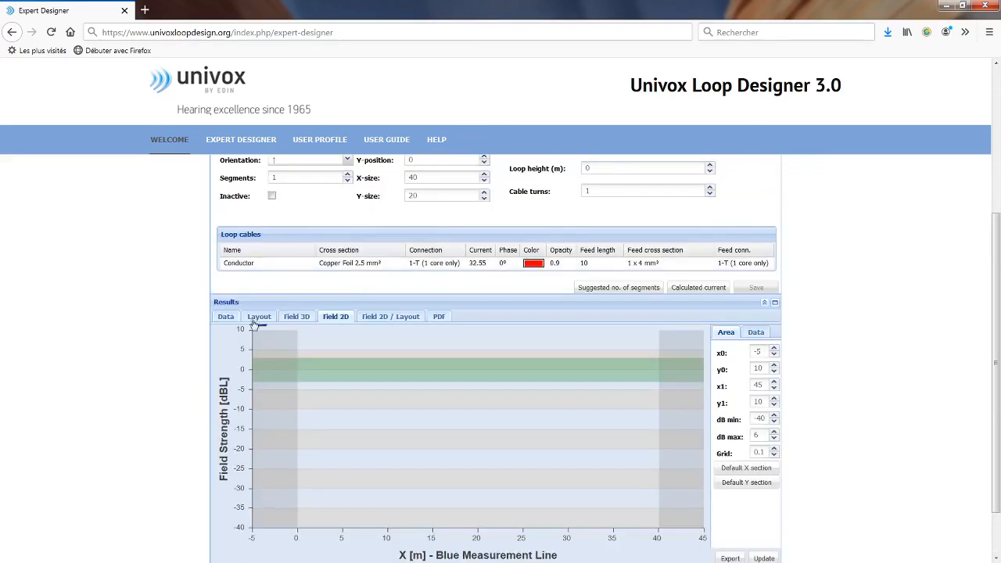
pyautogui.click(383, 317)
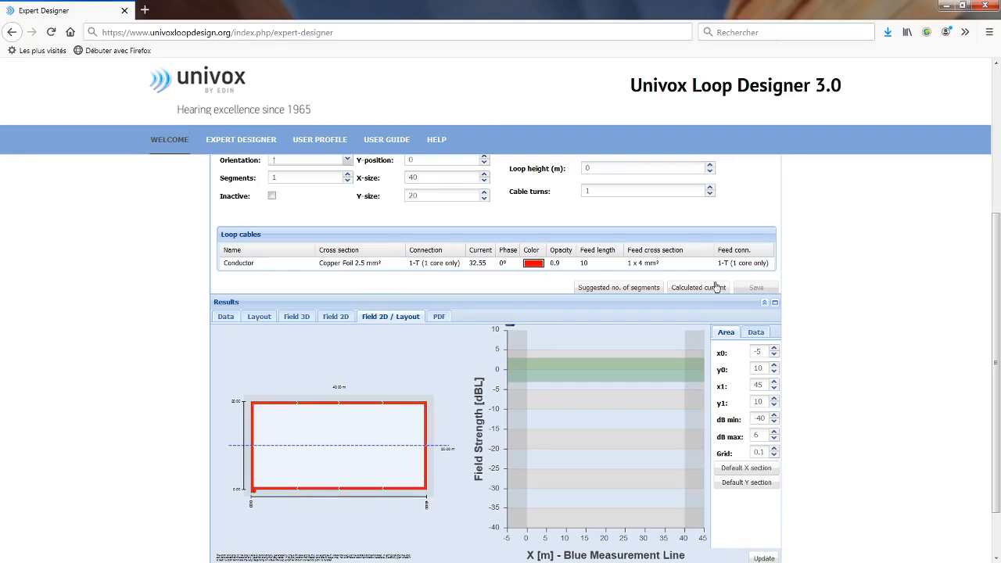
# Set the conductor's cross section to 1 x 2.5 mm² and its current to 10, and save the figuration
pyautogui.scroll(3, 414, 312)
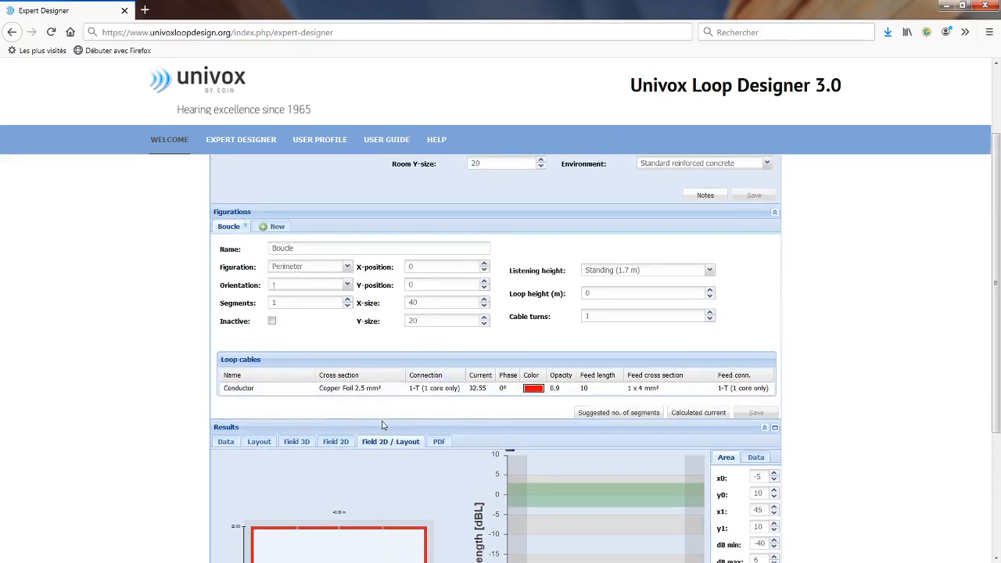
pyautogui.click(352, 388)
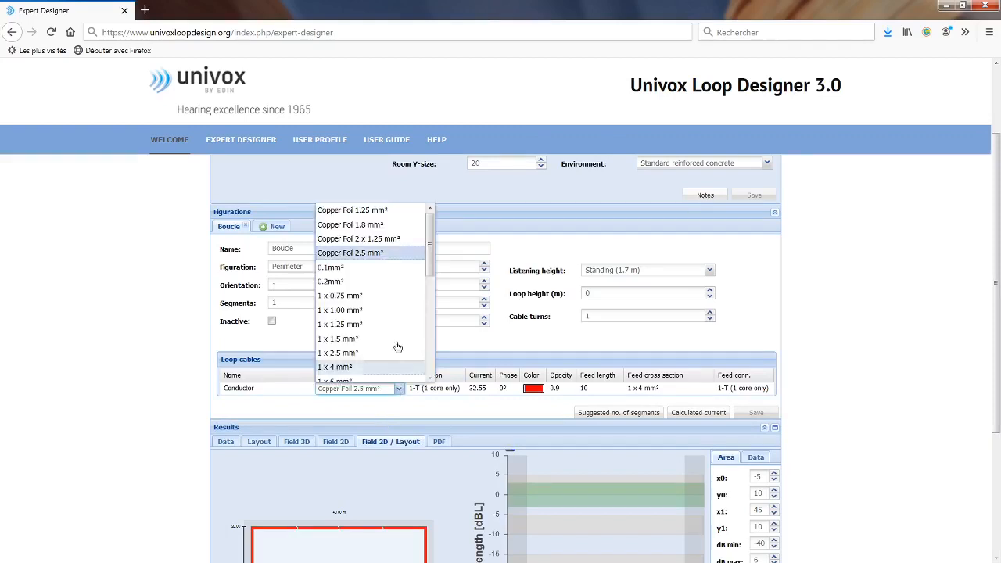
pyautogui.click(337, 352)
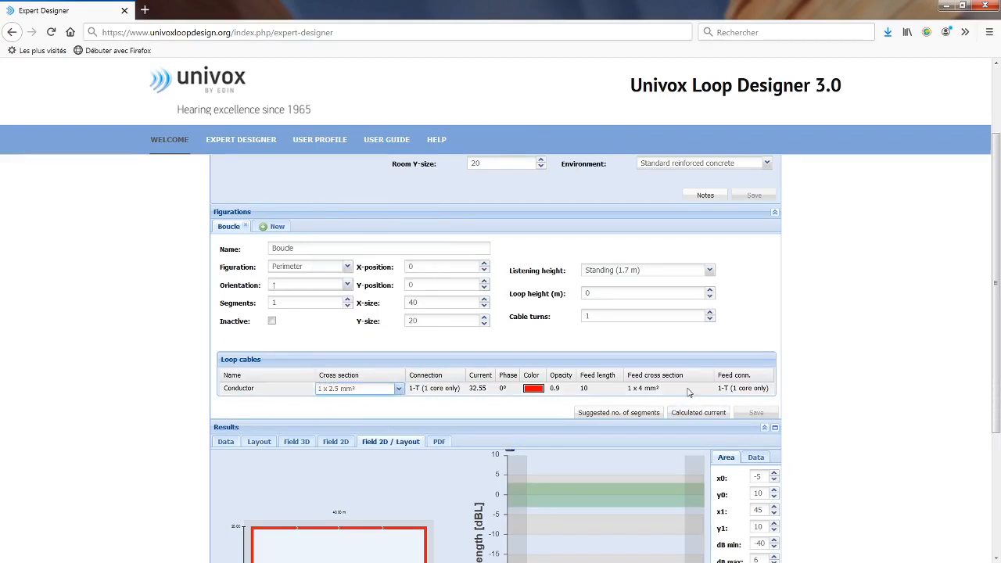
pyautogui.click(476, 388)
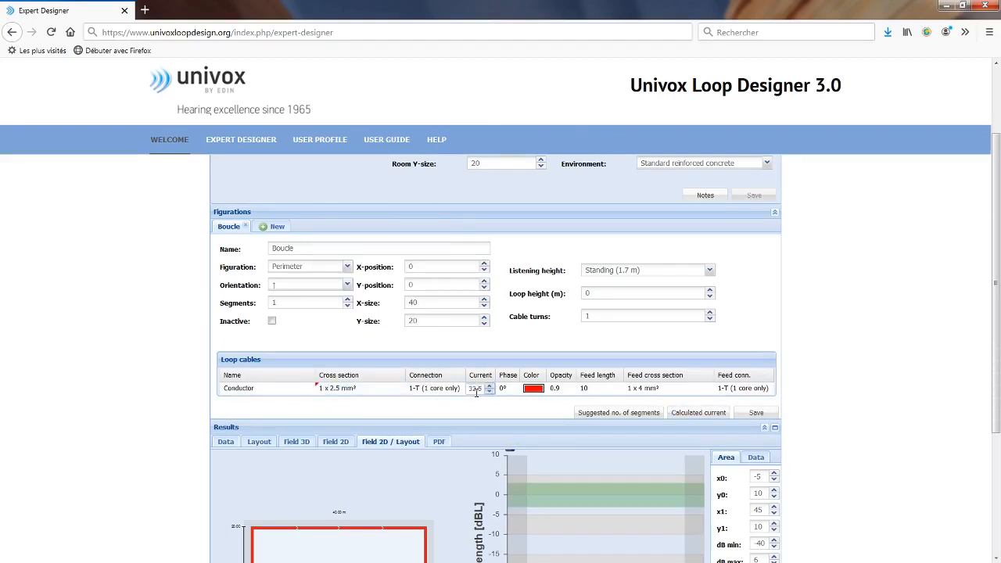
pyautogui.write('10')
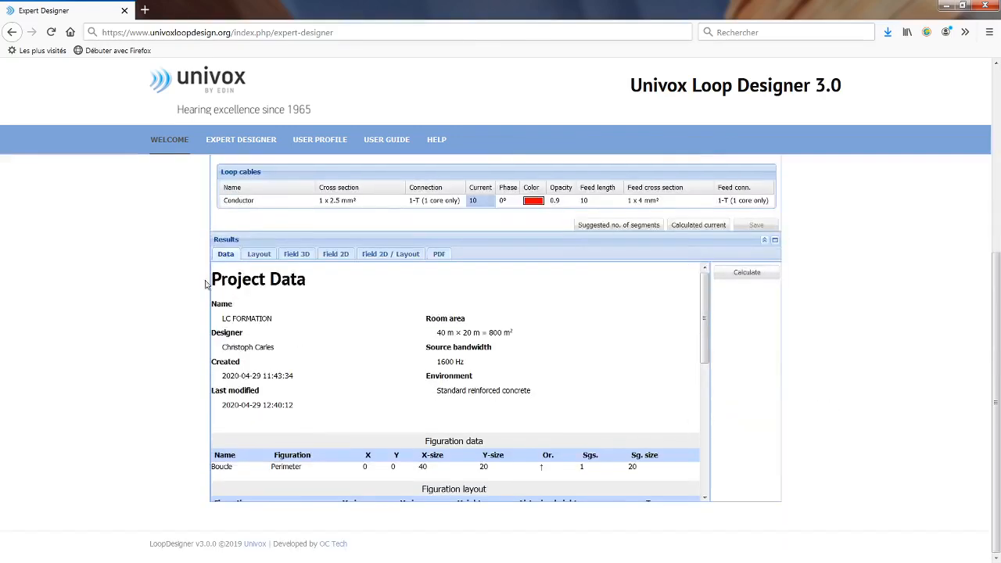
# Plot the perimeter loop's 2D field strength along the default Y section and along the default X section
pyautogui.click(335, 256)
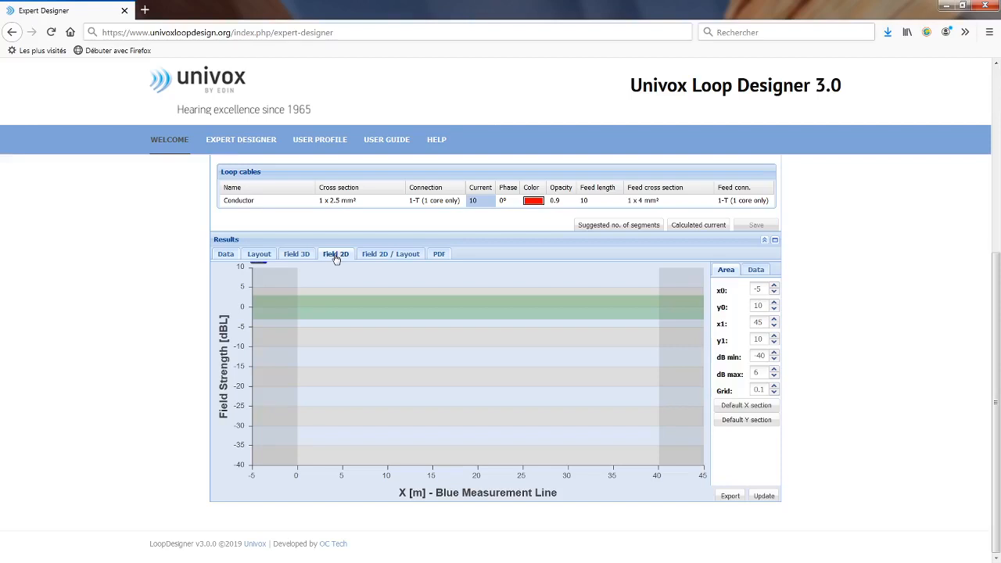
pyautogui.scroll(5, 348, 357)
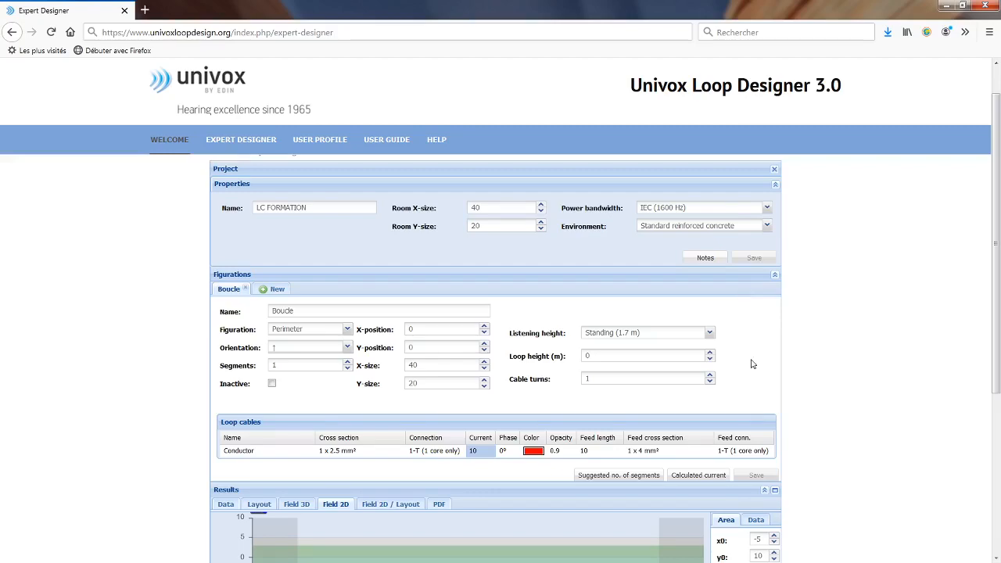
pyautogui.scroll(-4, 751, 363)
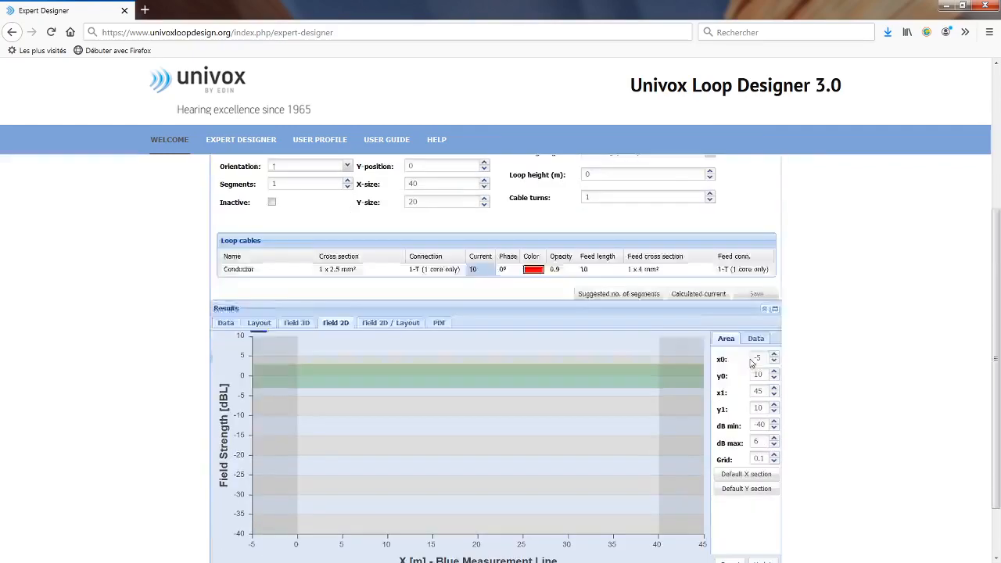
pyautogui.scroll(-2, 750, 363)
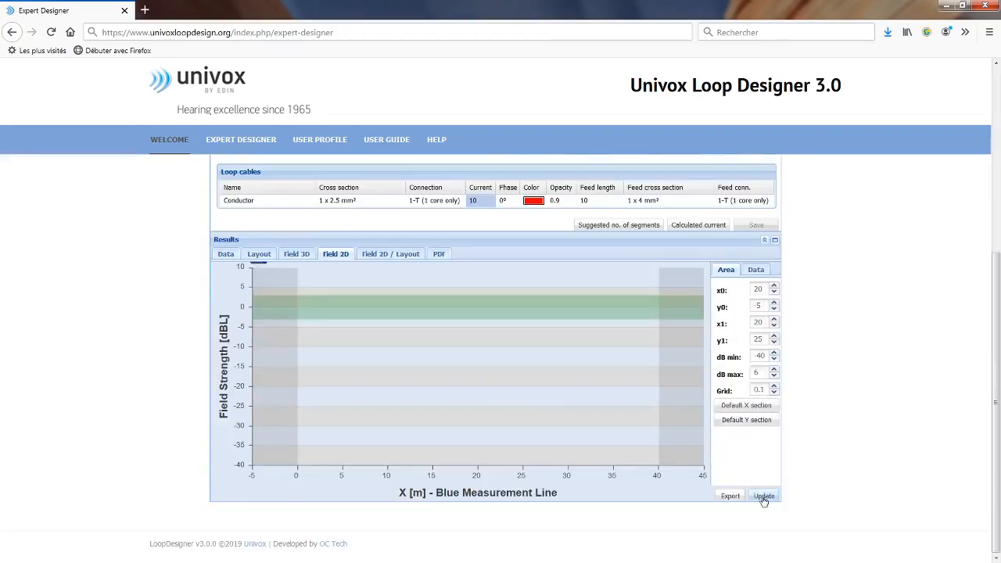
pyautogui.click(764, 496)
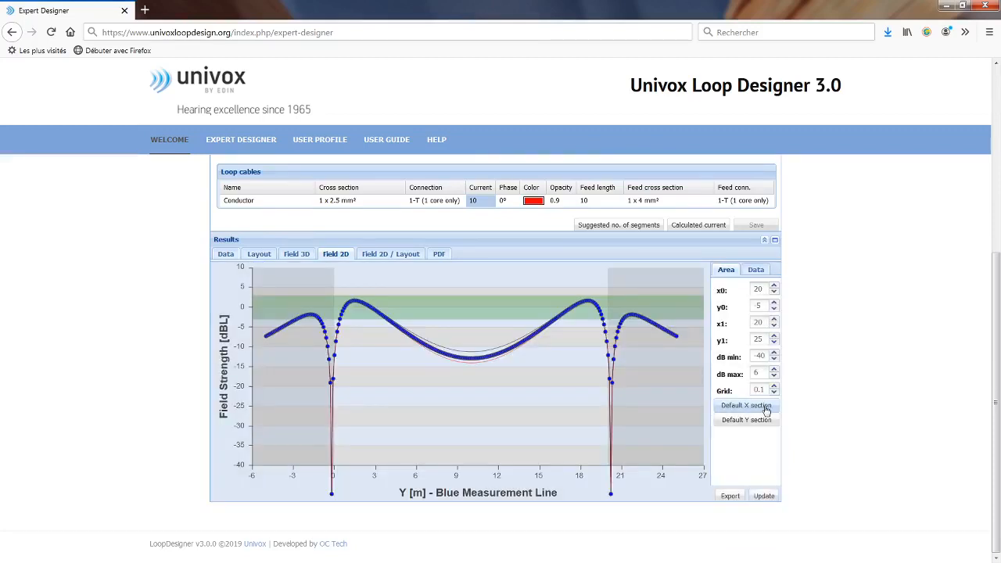
pyautogui.click(766, 407)
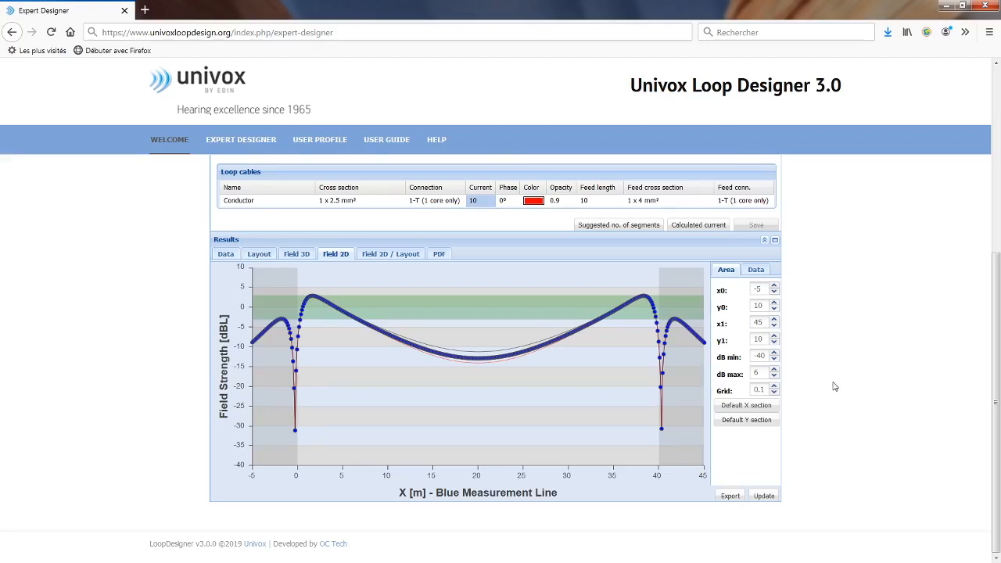
# Change the Boucle loop's figuration class to Figure 8 with 3 segments and a current of 4.88, and save it
pyautogui.scroll(1, 834, 386)
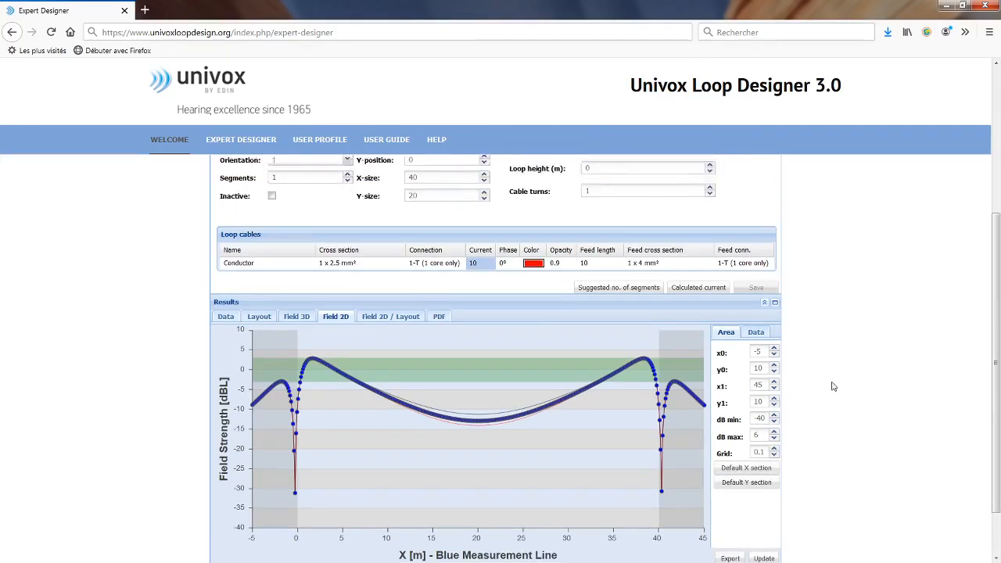
pyautogui.scroll(2, 832, 387)
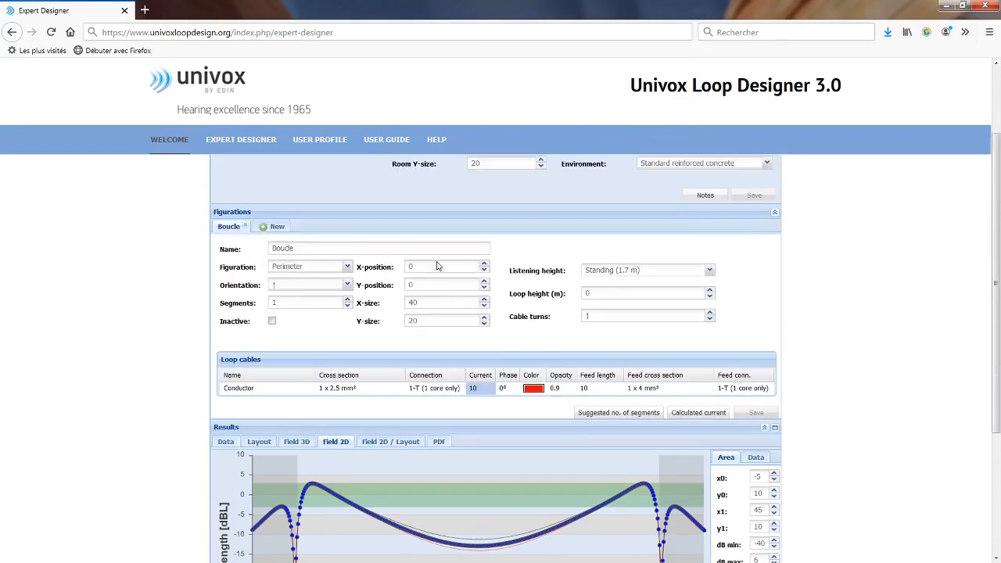
pyautogui.click(349, 269)
pyautogui.click(301, 206)
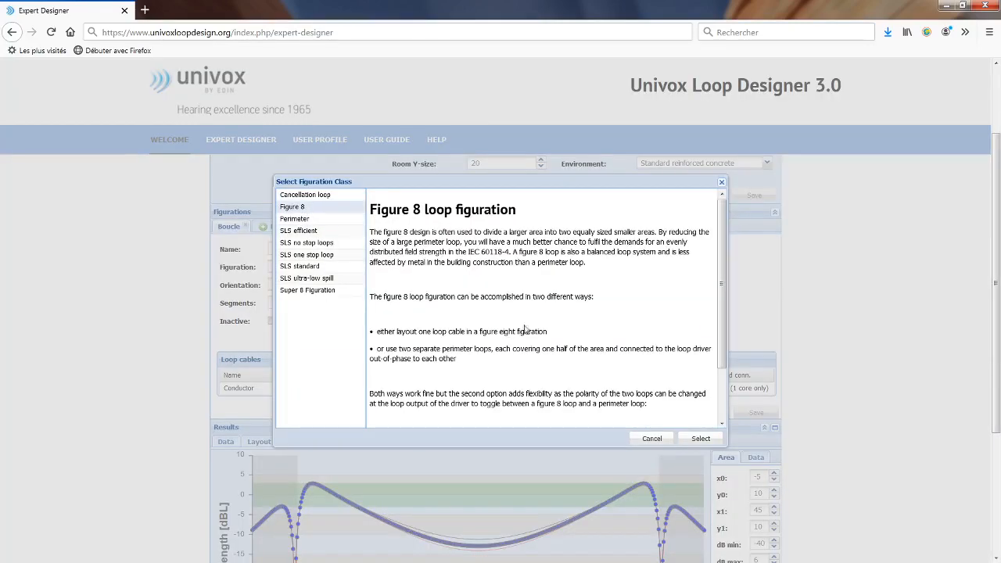
pyautogui.click(701, 439)
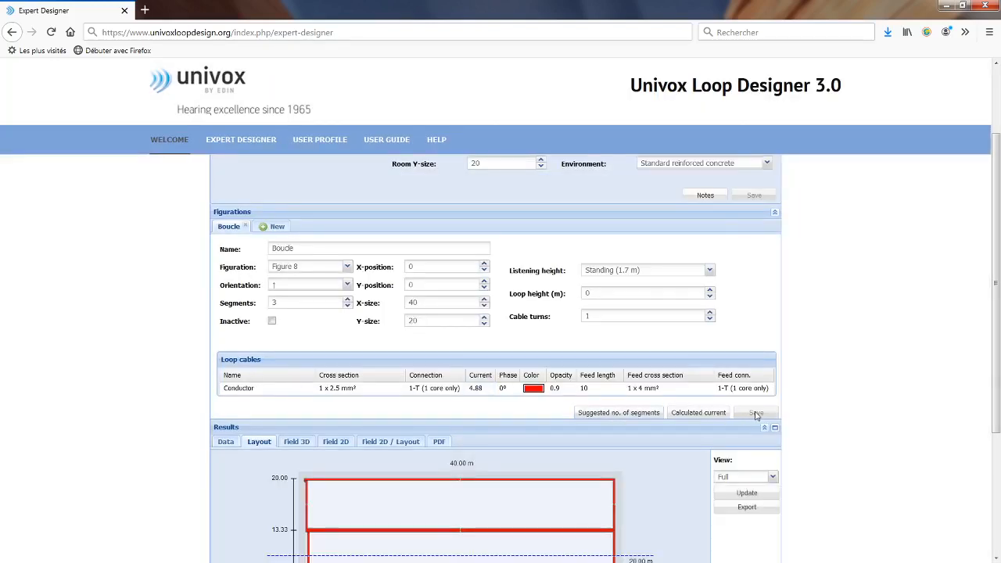
# Check the Figure 8 layout and plot its 2D field strength along the default Y section
pyautogui.scroll(-3, 447, 402)
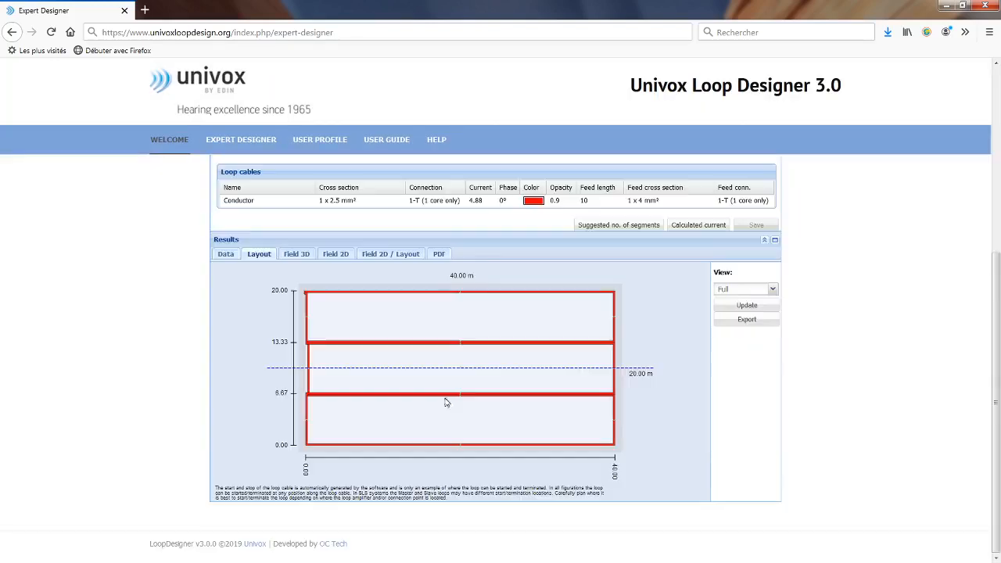
pyautogui.click(335, 255)
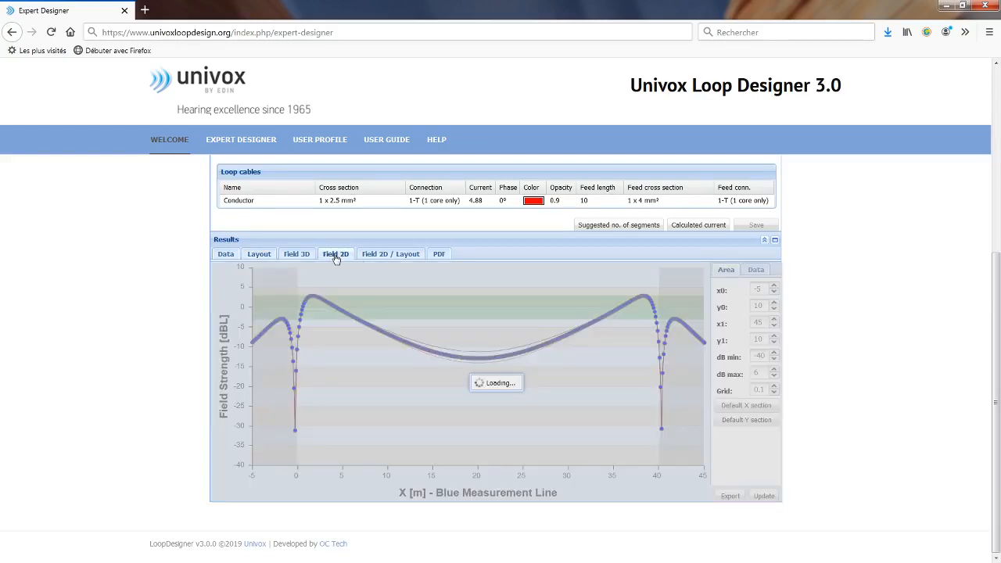
pyautogui.click(765, 422)
pyautogui.click(773, 497)
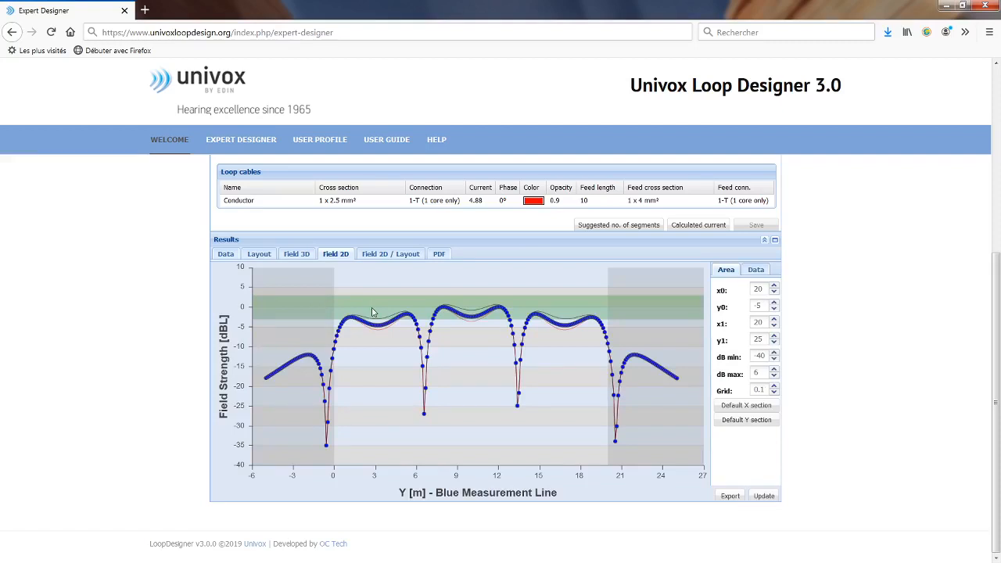
# Set the conductor's current to 6, save the figuration, and check the 2D field strength plot
pyautogui.click(479, 201)
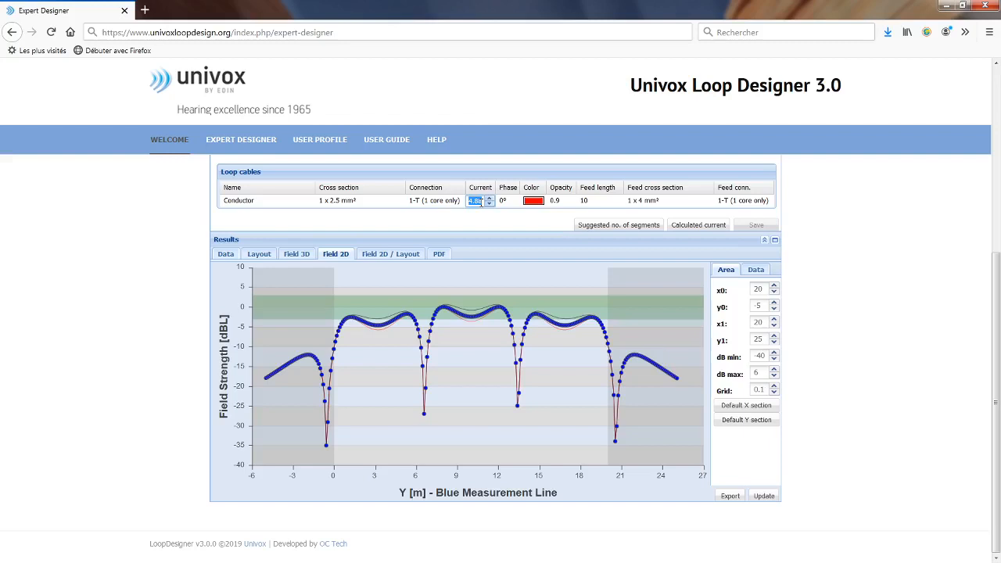
pyautogui.write('6')
pyautogui.click(756, 224)
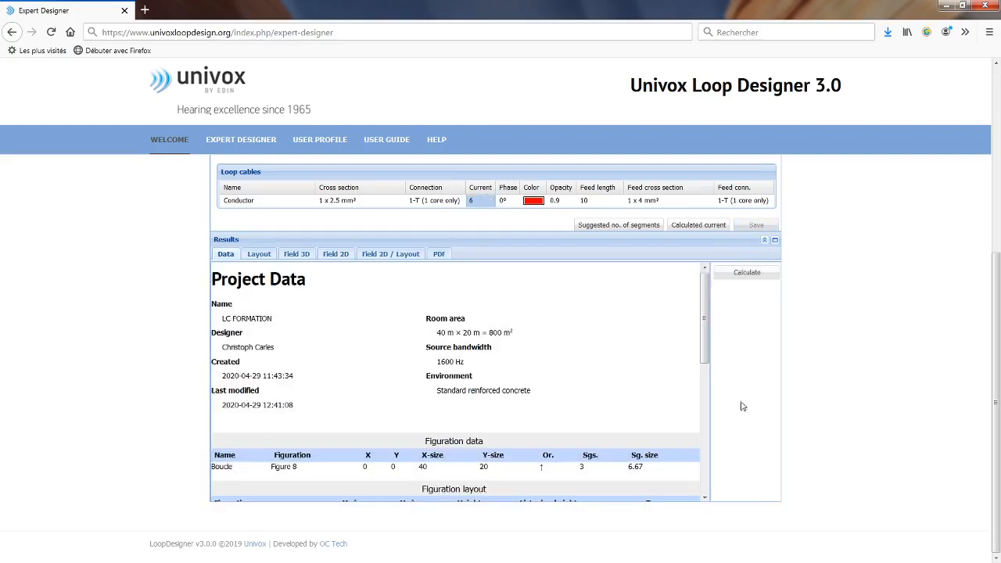
pyautogui.click(335, 255)
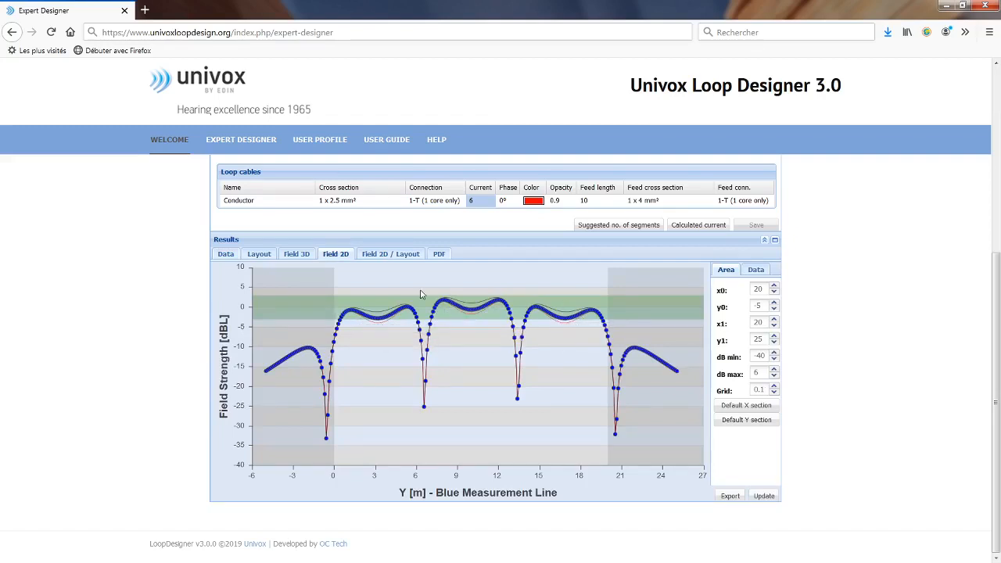
# Set the conductor's current to 6.5, save the figuration, and check the 2D field strength along the X section
pyautogui.click(479, 201)
pyautogui.write('.5')
pyautogui.click(761, 226)
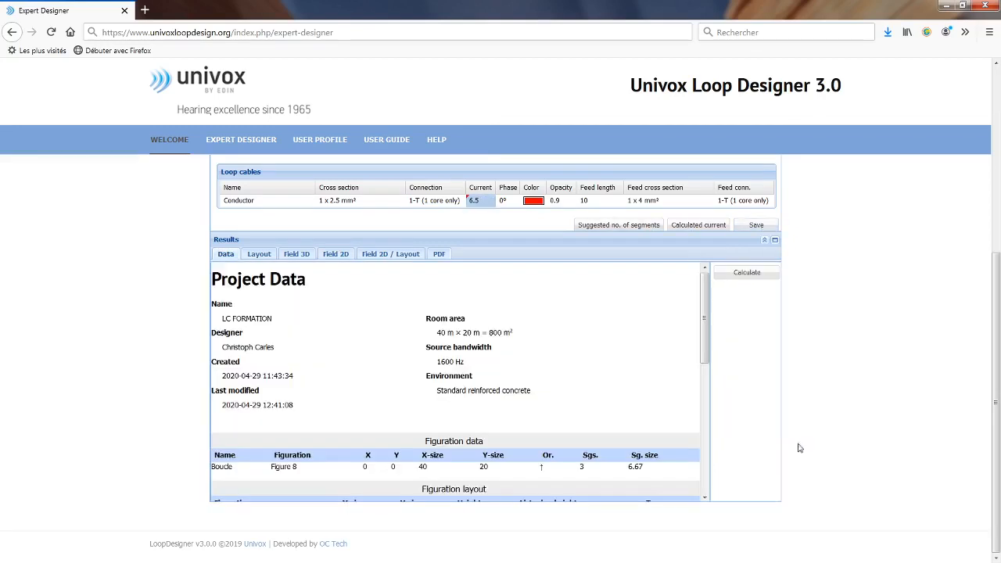
pyautogui.click(333, 255)
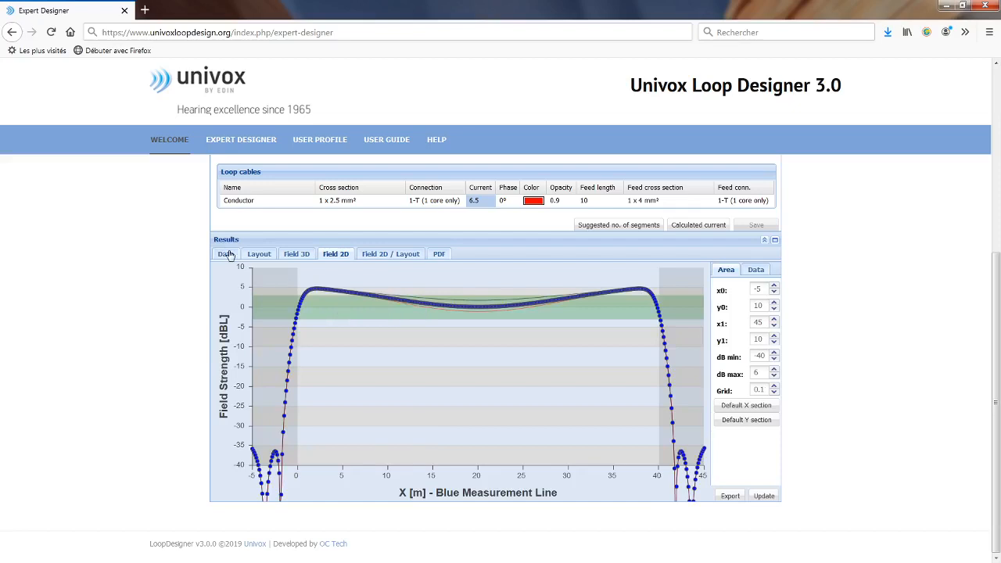
# Examine the amplifier, loop cable and feed data of the Figure 8 loop in the project data
pyautogui.click(226, 254)
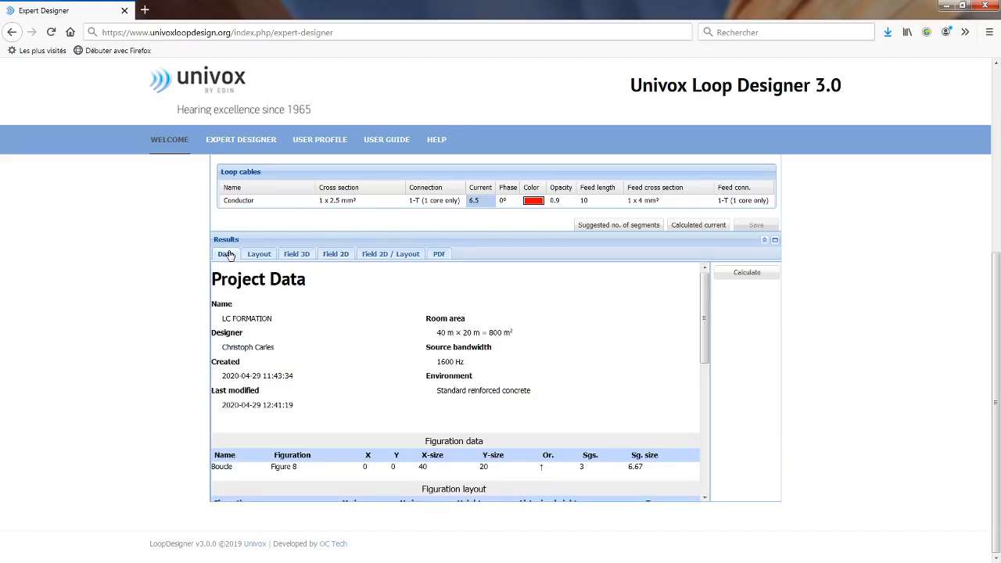
pyautogui.scroll(-3, 711, 346)
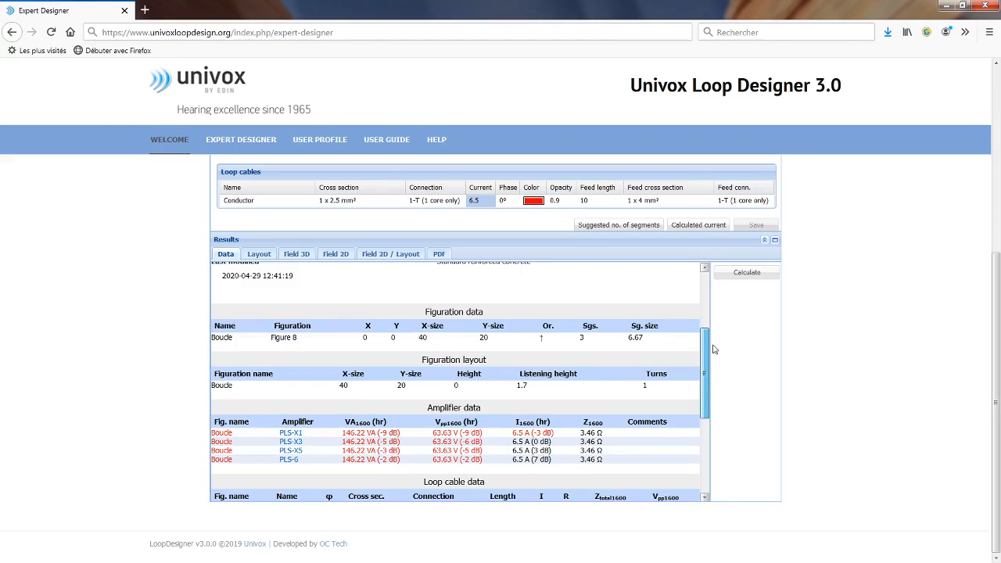
pyautogui.moveTo(713, 349); pyautogui.dragTo(714, 353)
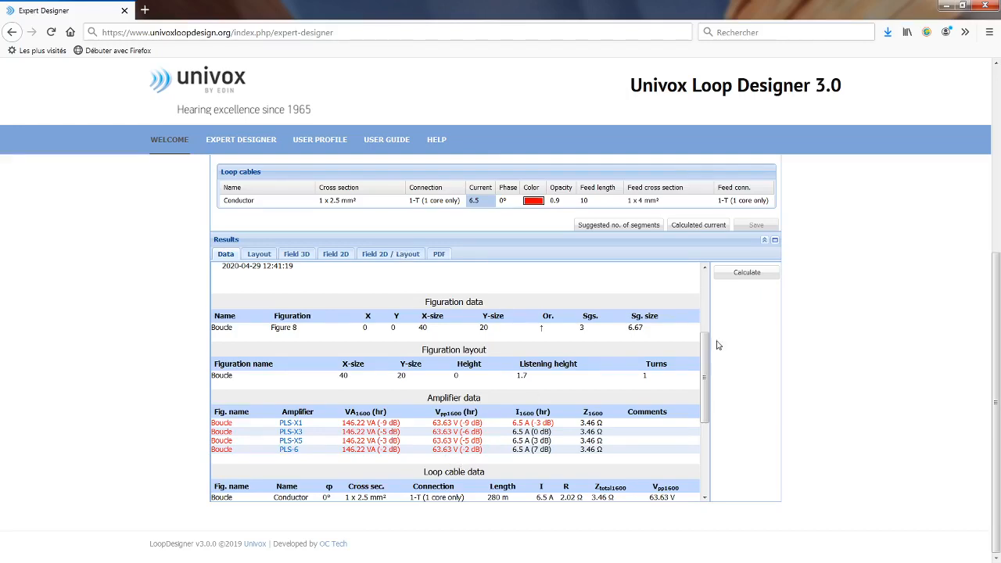
pyautogui.moveTo(706, 356); pyautogui.dragTo(710, 380)
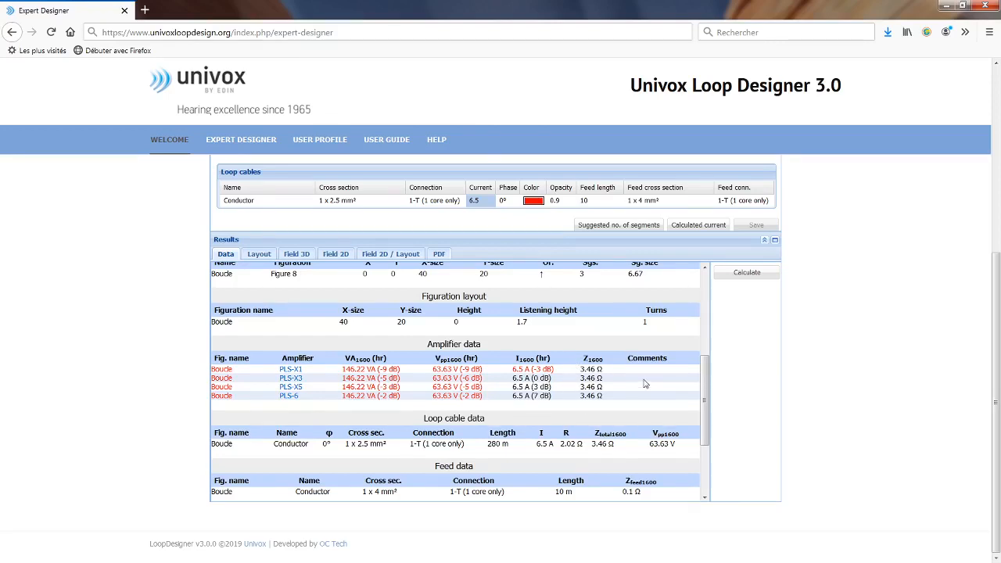
pyautogui.scroll(2, 646, 383)
# Set the conductor's cross section to Copper Foil 2.5 mm², save the figuration, and check the amplifier data and loop layout
pyautogui.click(395, 201)
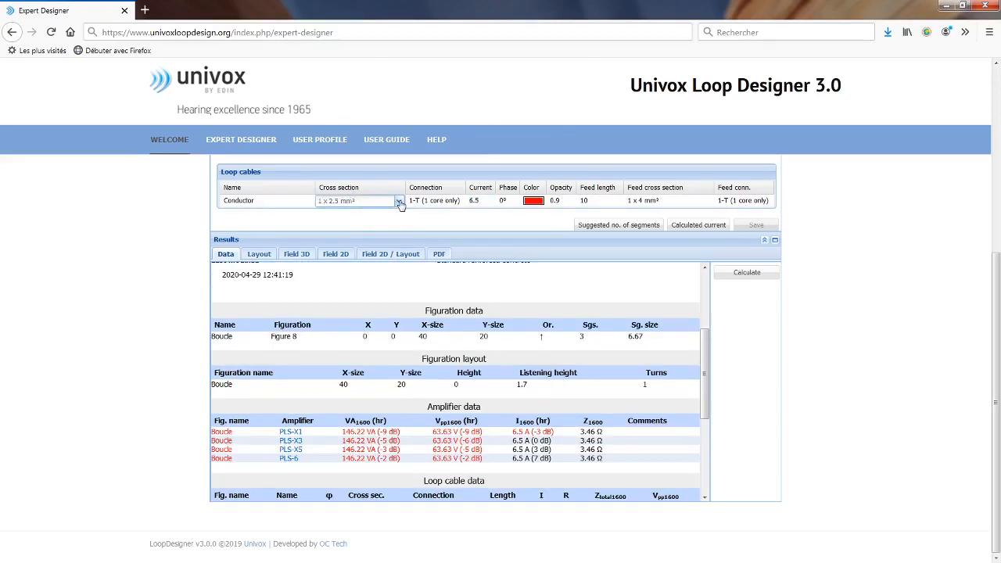
pyautogui.click(398, 202)
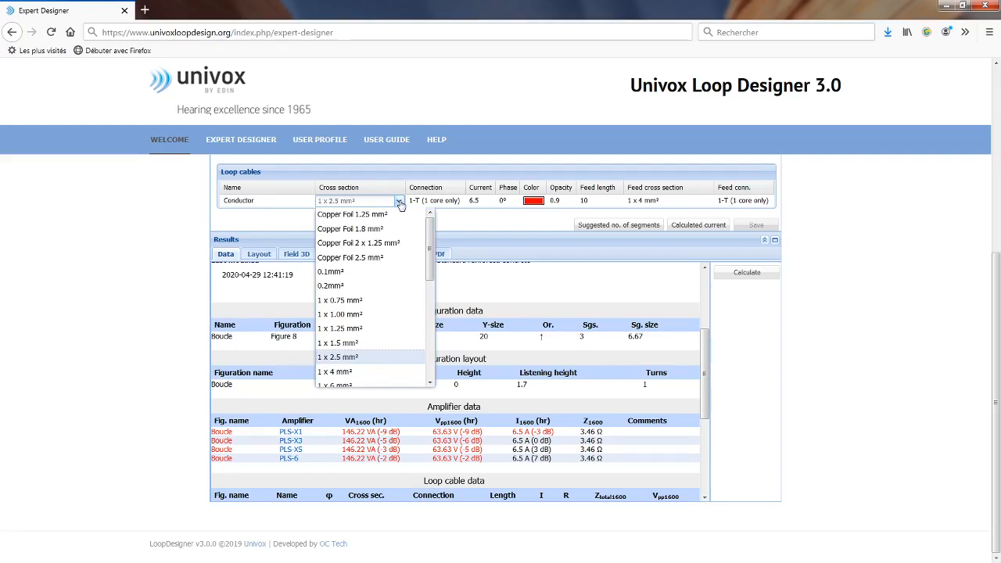
pyautogui.click(379, 256)
pyautogui.click(760, 225)
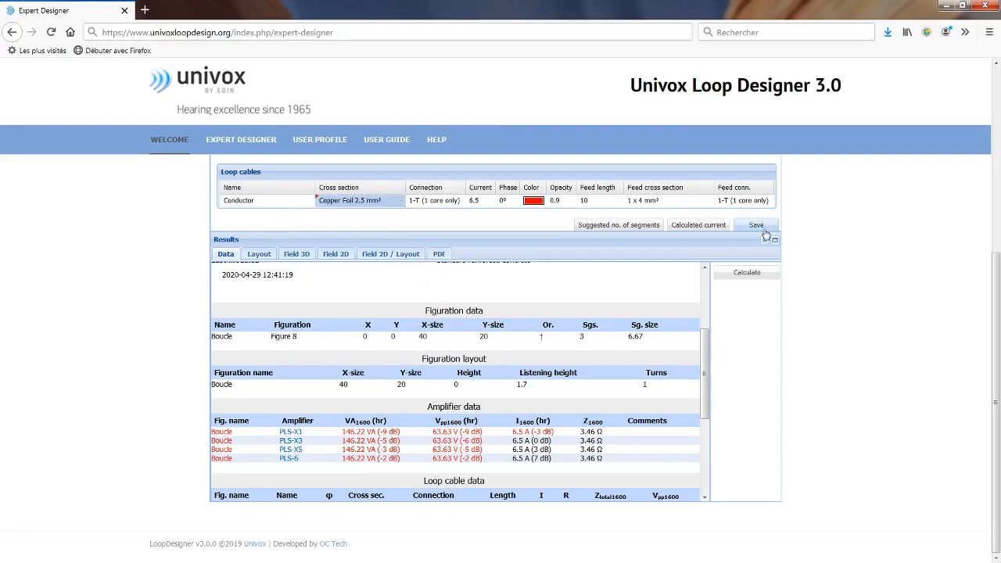
pyautogui.click(762, 227)
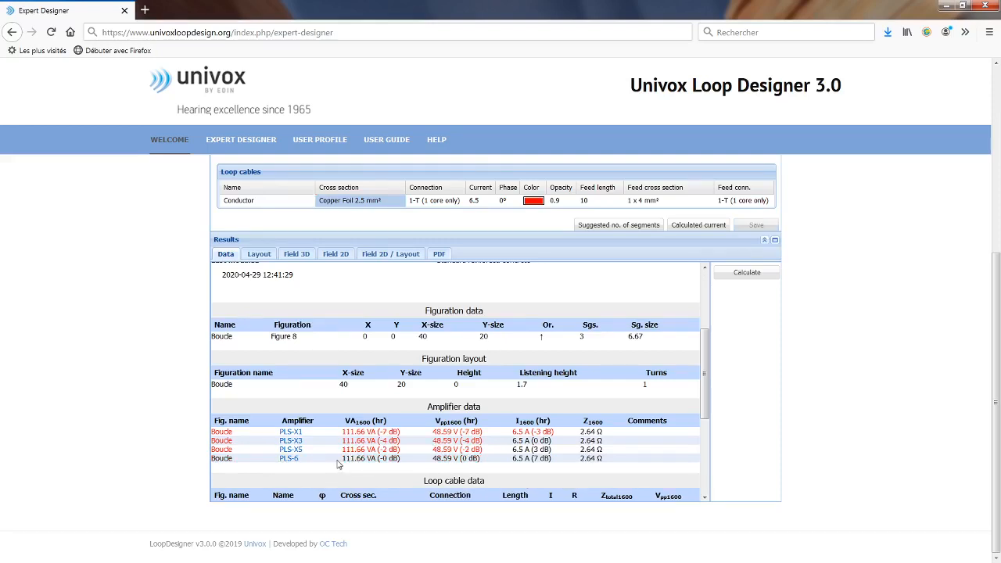
pyautogui.click(258, 255)
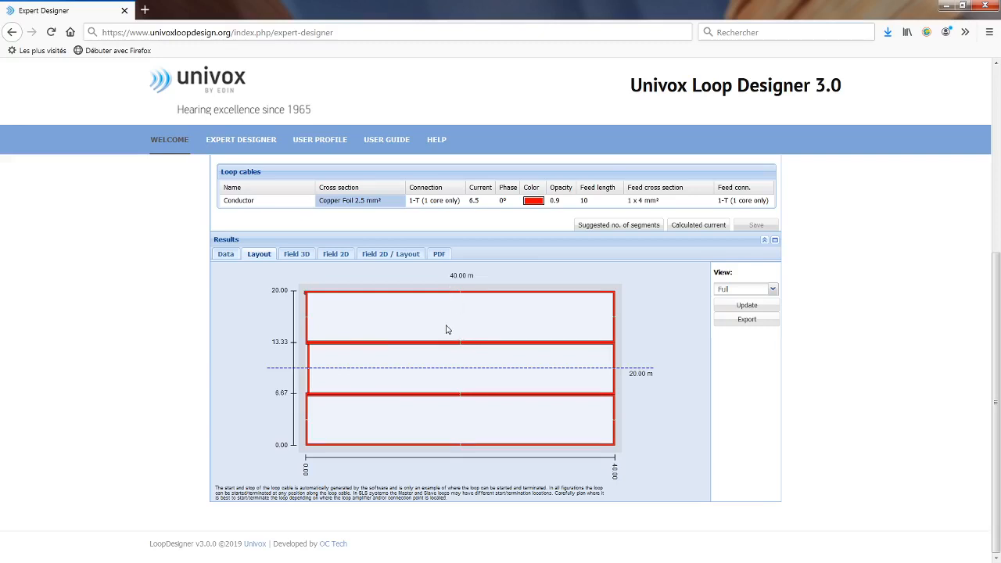
pyautogui.click(223, 254)
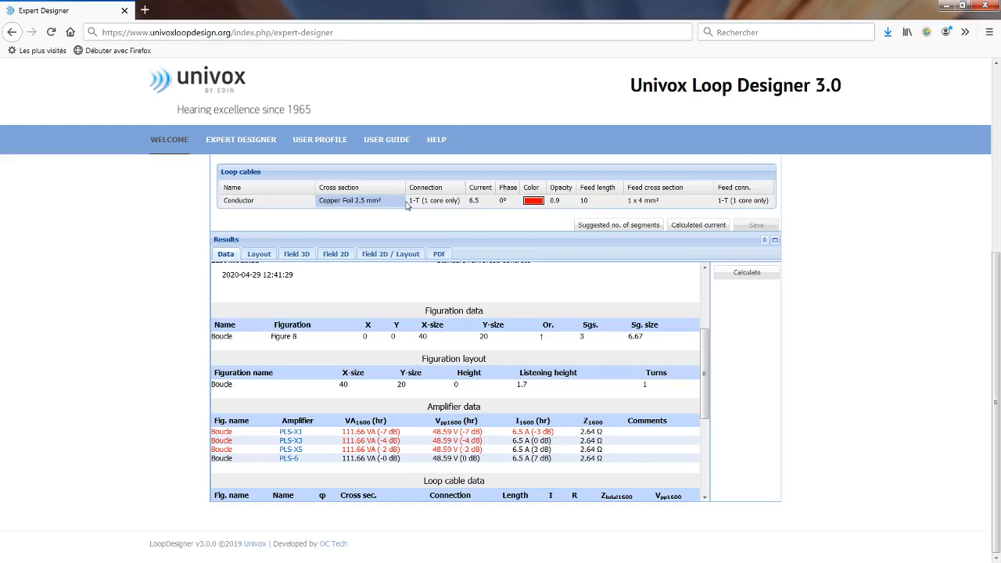
# Set the conductor's cross section to Copper Foil 2 x 1.25 mm² and its connection to 2-T (serial cores)
pyautogui.click(402, 202)
pyautogui.click(398, 201)
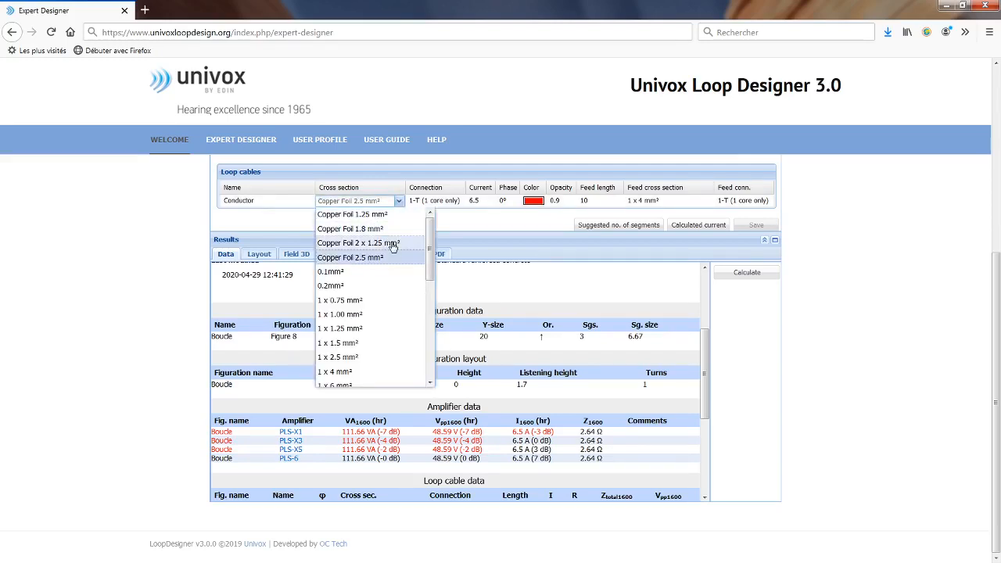
pyautogui.click(393, 246)
pyautogui.click(430, 203)
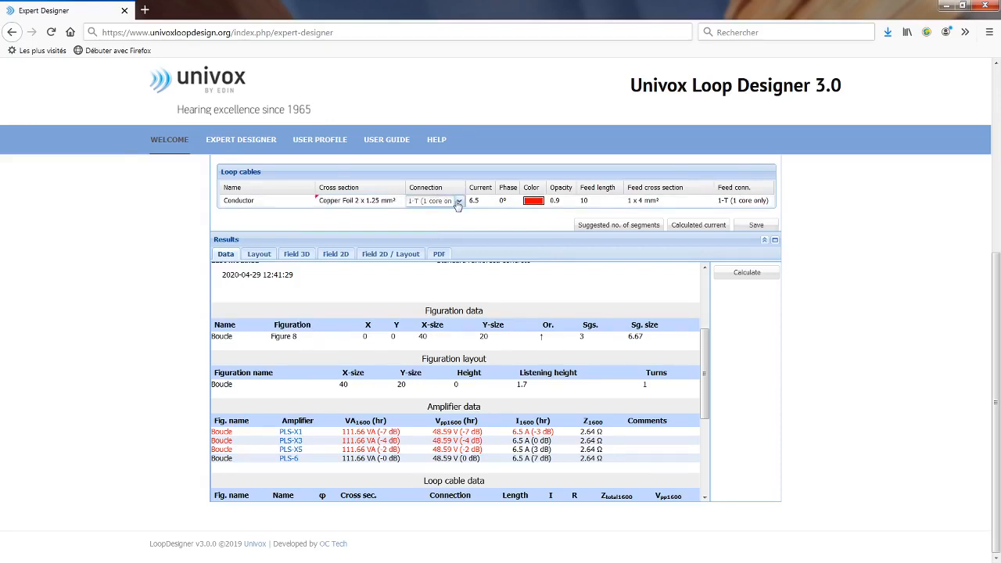
pyautogui.click(458, 202)
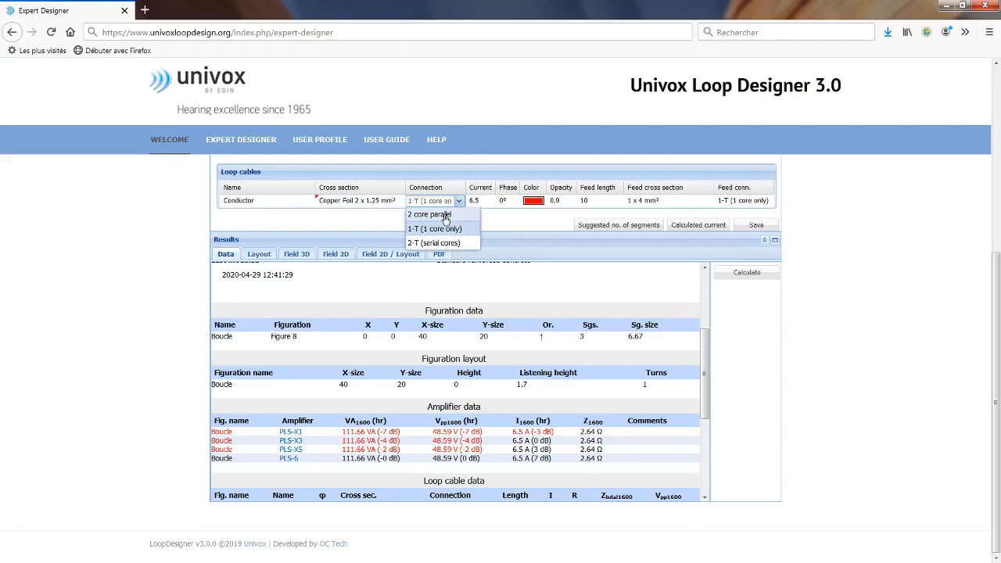
pyautogui.click(455, 243)
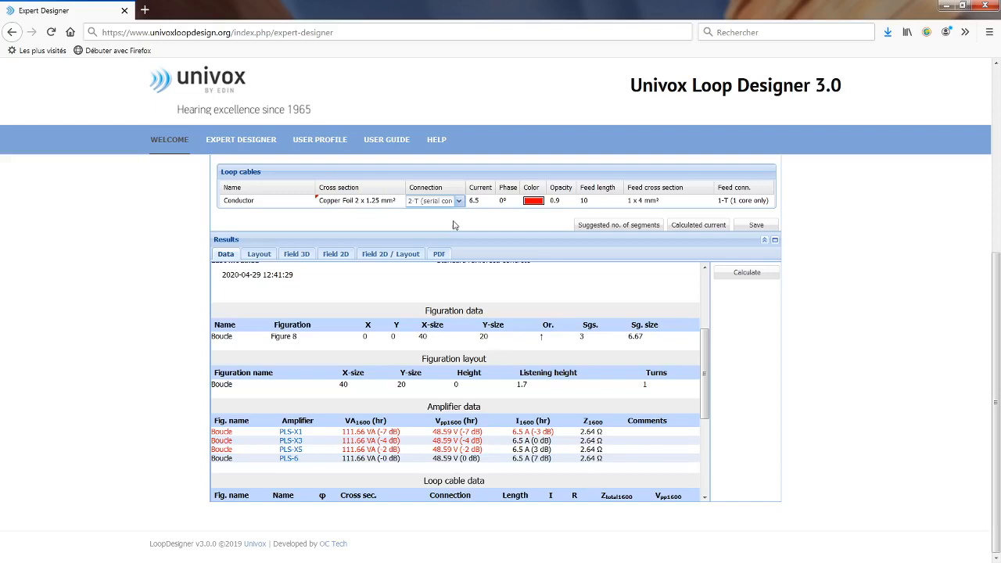
# Set the conductor's current to 3.25, save the figuration, and check the 2D field strength and amplifier data
pyautogui.press('Tab')
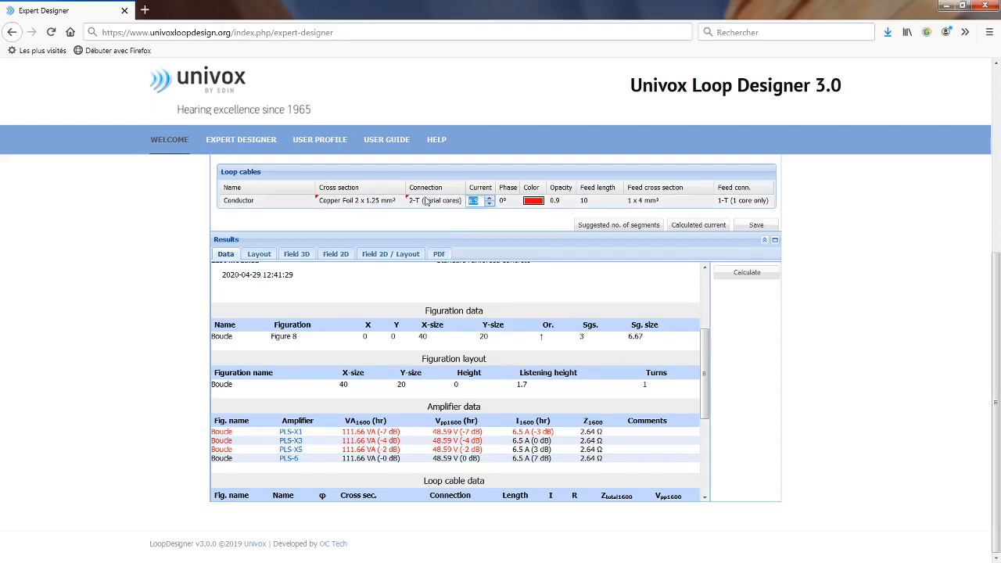
pyautogui.write('3.25')
pyautogui.click(756, 226)
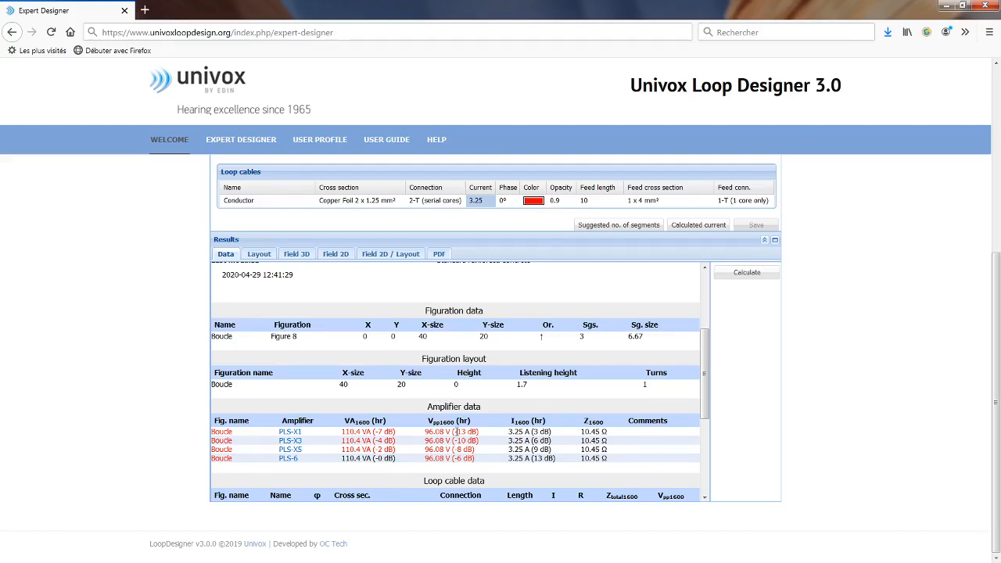
pyautogui.click(338, 261)
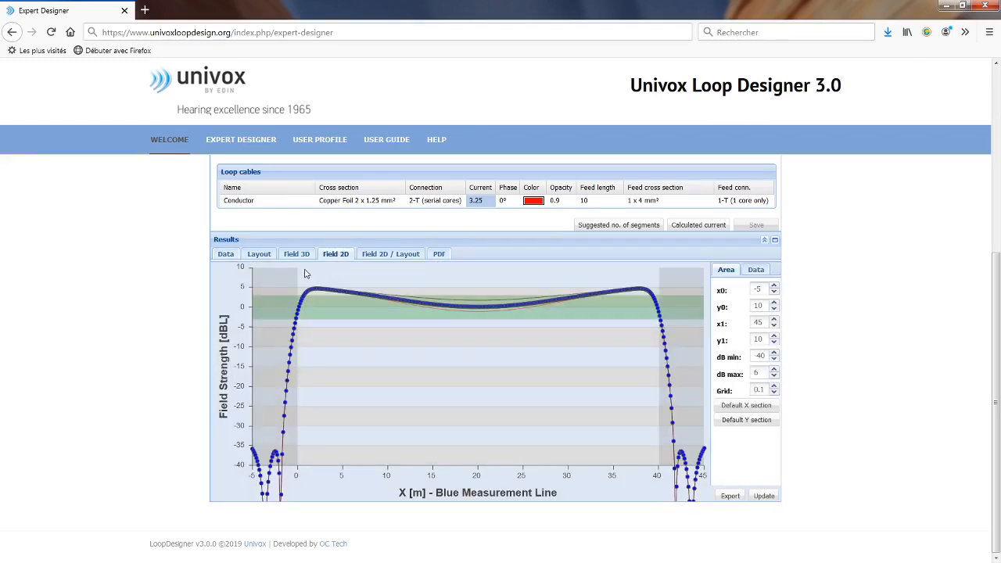
pyautogui.click(224, 254)
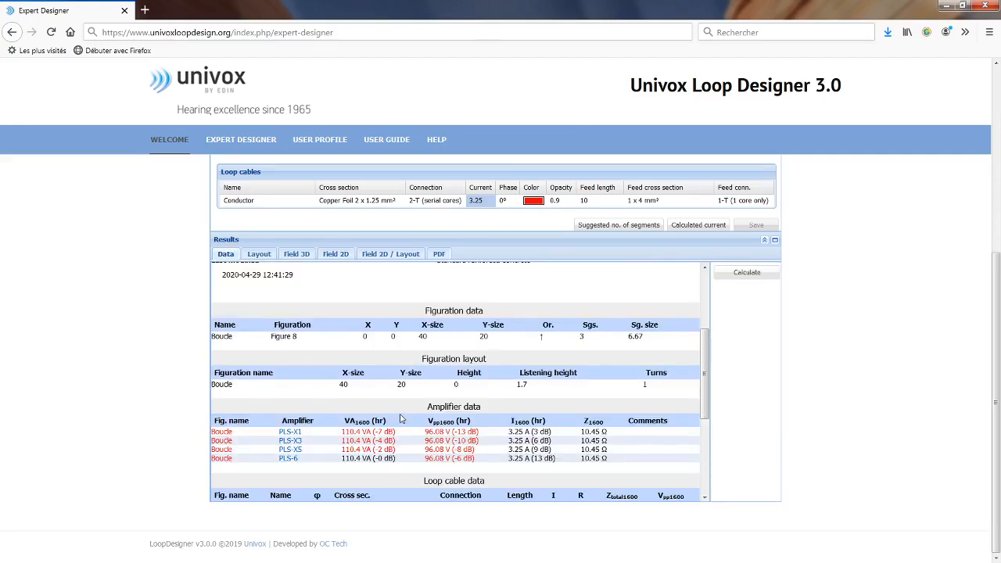
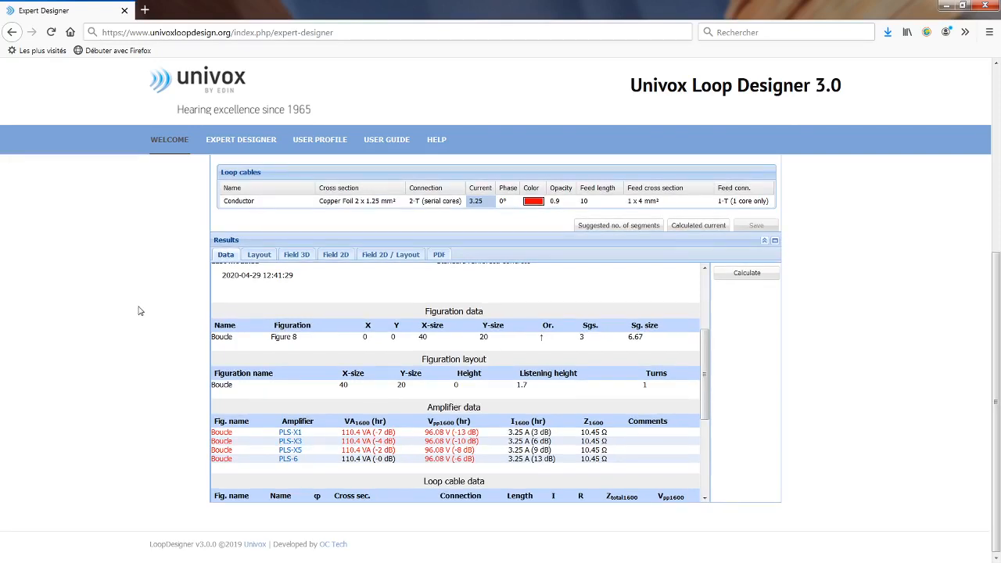
# Change the loop's figuration to SLS efficient, save it, and view the loop layout
pyautogui.scroll(3, 172, 287)
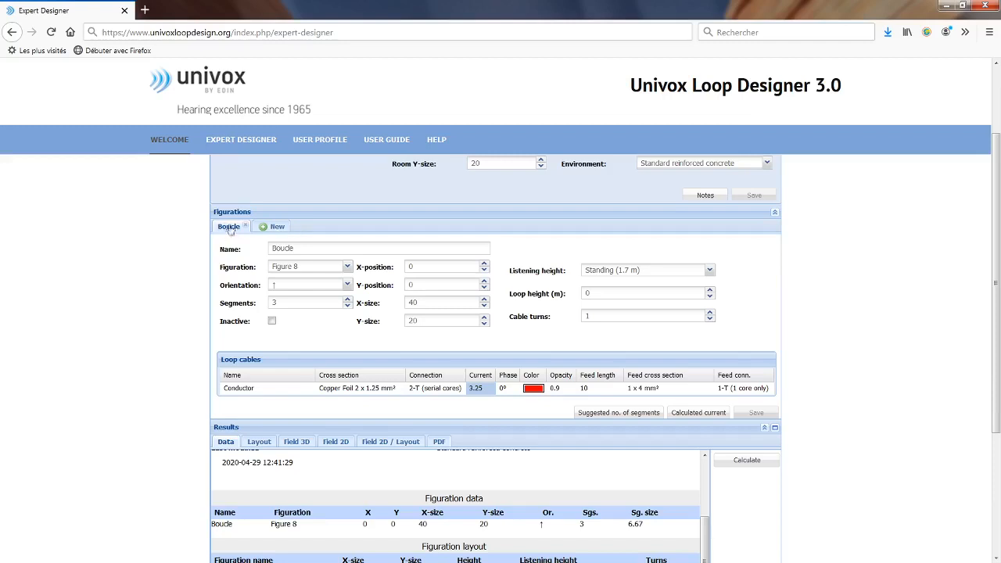
pyautogui.click(349, 267)
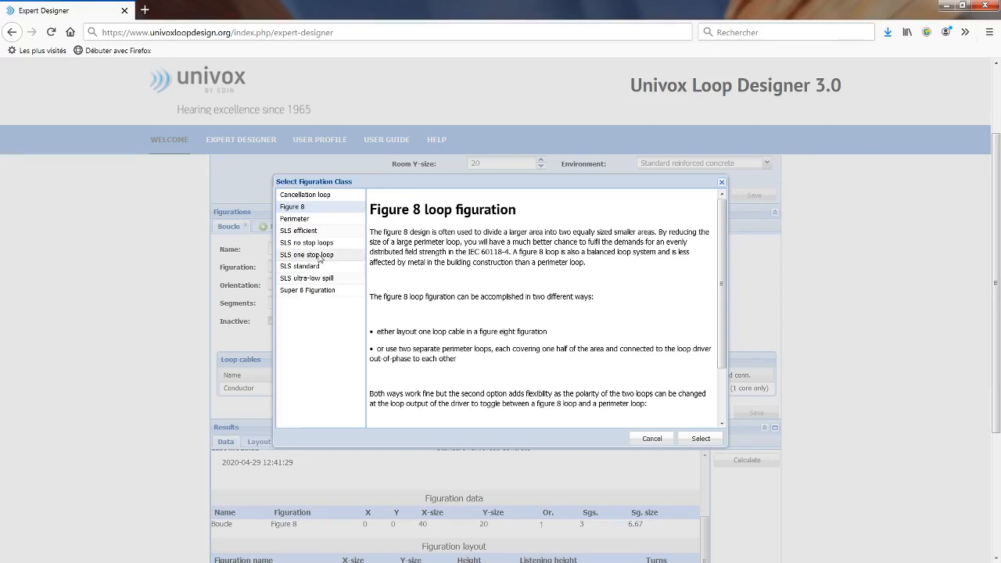
pyautogui.click(299, 231)
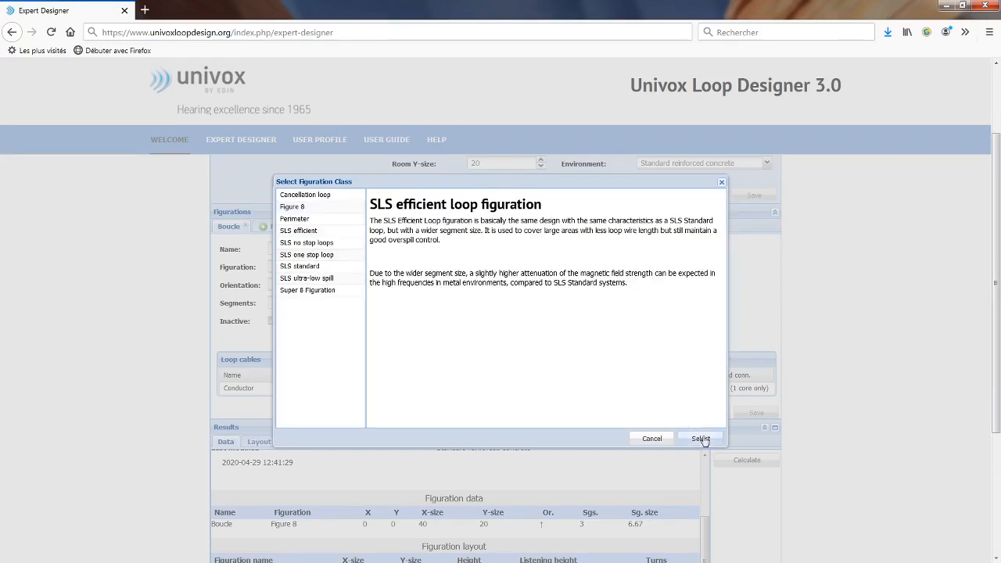
pyautogui.click(699, 438)
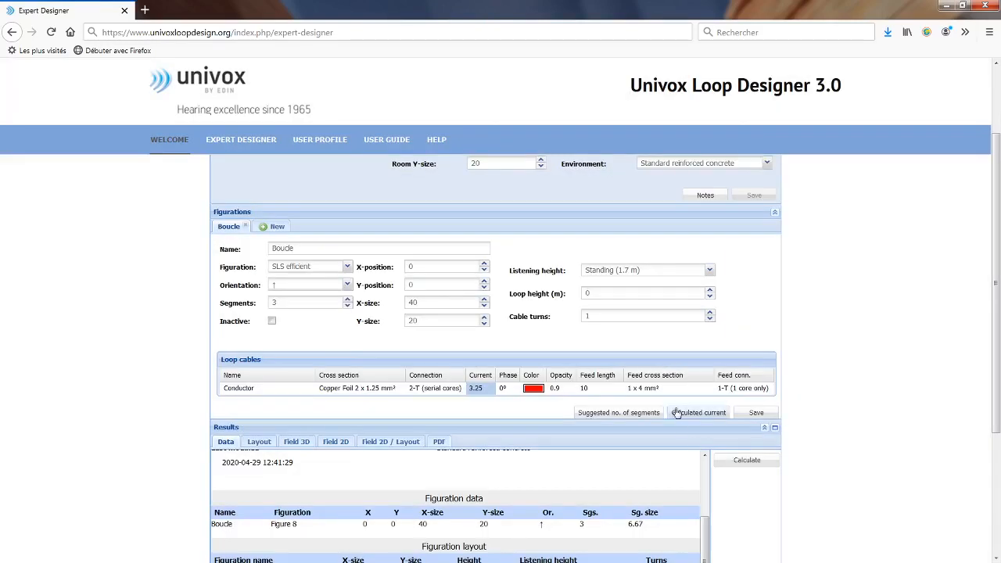
pyautogui.scroll(-5, 237, 338)
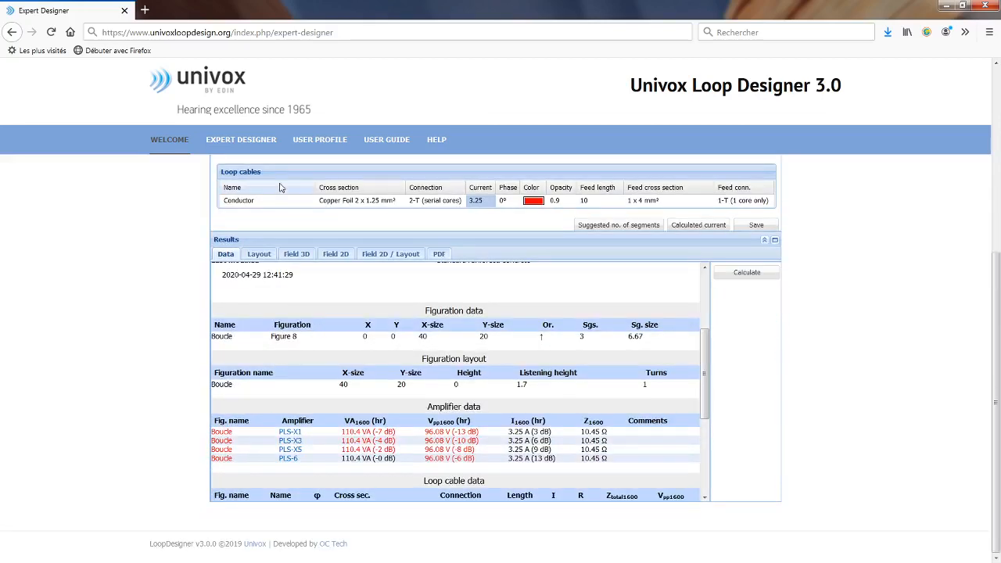
pyautogui.click(259, 254)
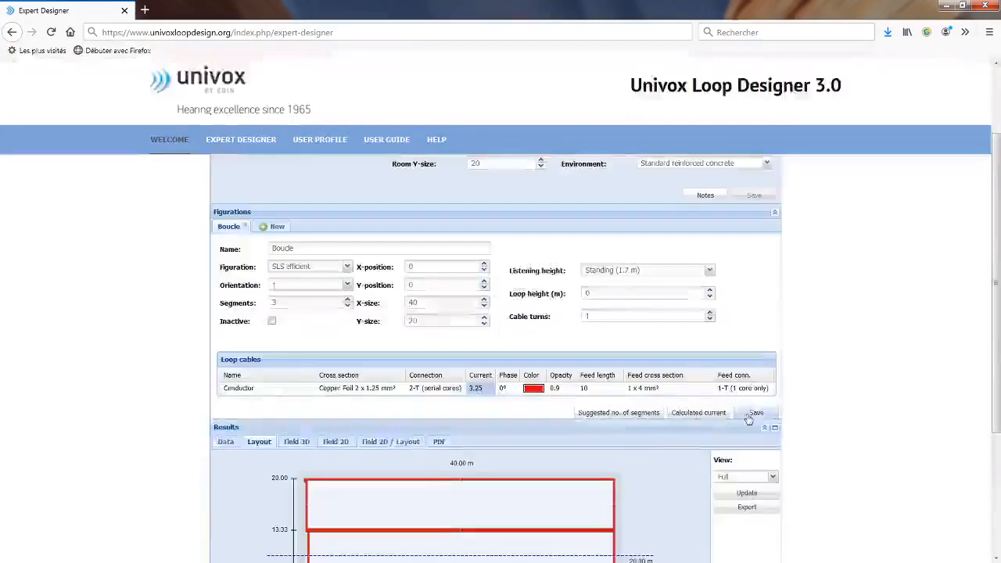
pyautogui.click(750, 416)
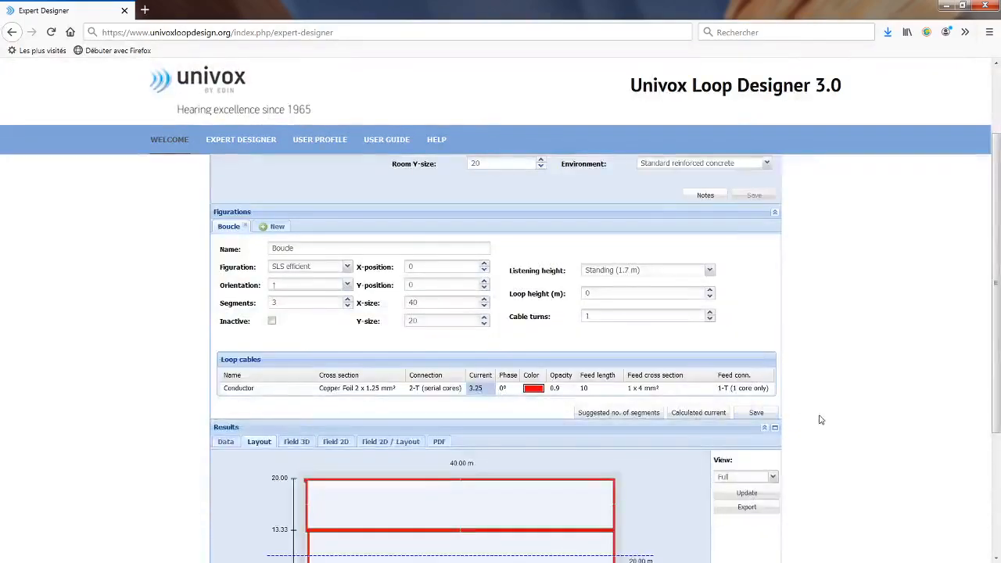
pyautogui.scroll(-5, 529, 404)
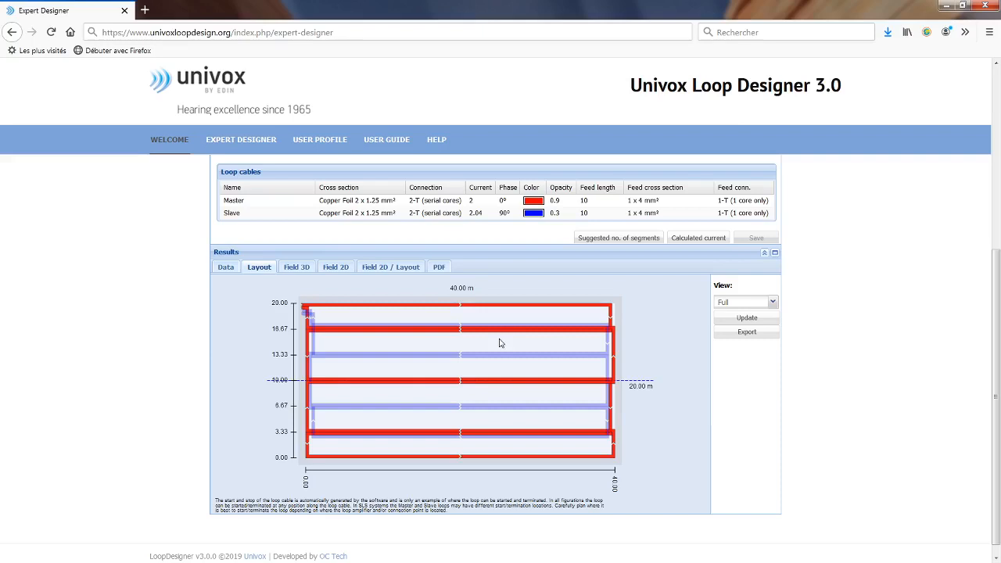
# Plot the 2D field strength along the Y section, set the Master and Slave currents to 3, and save the figuration
pyautogui.click(330, 268)
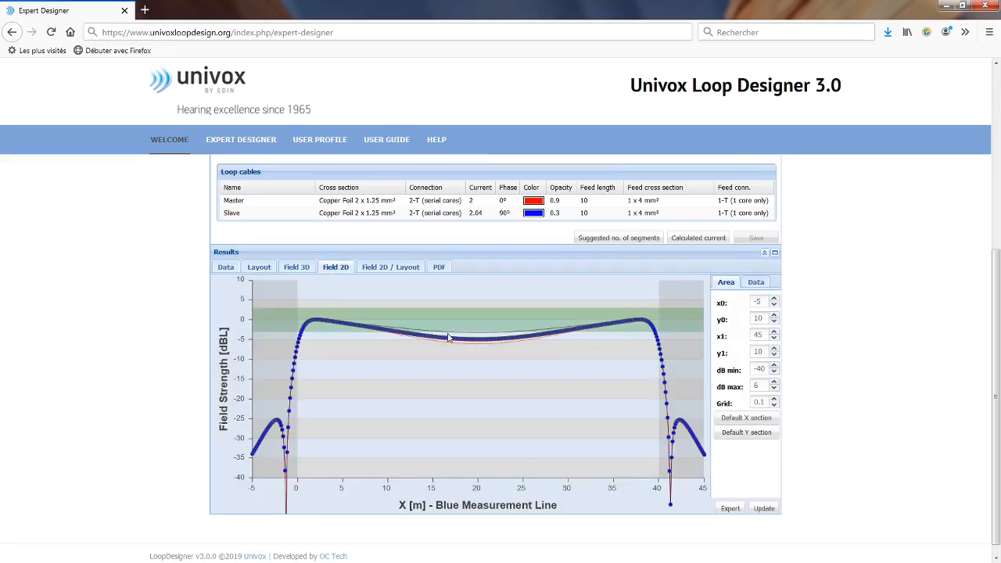
pyautogui.click(746, 433)
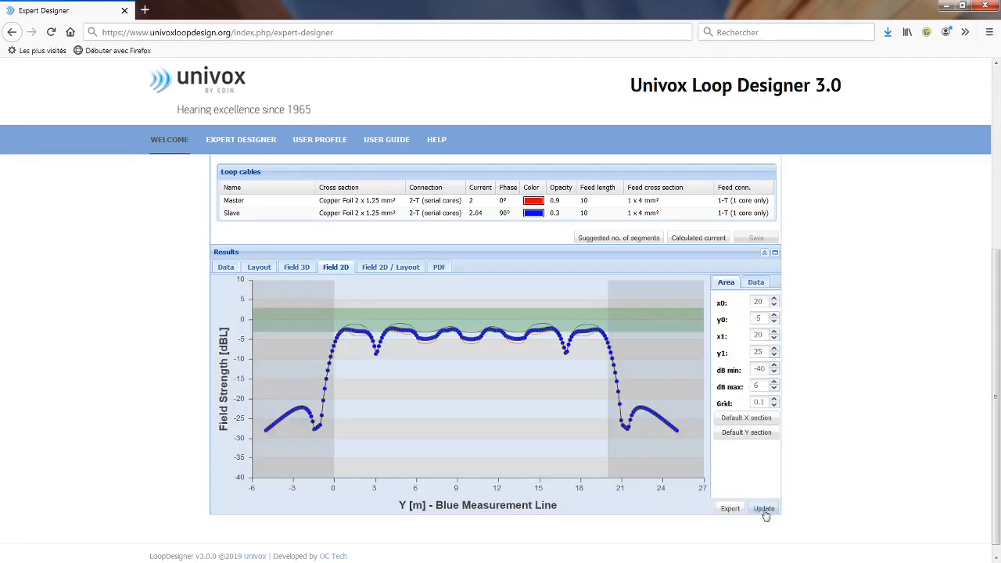
pyautogui.click(474, 202)
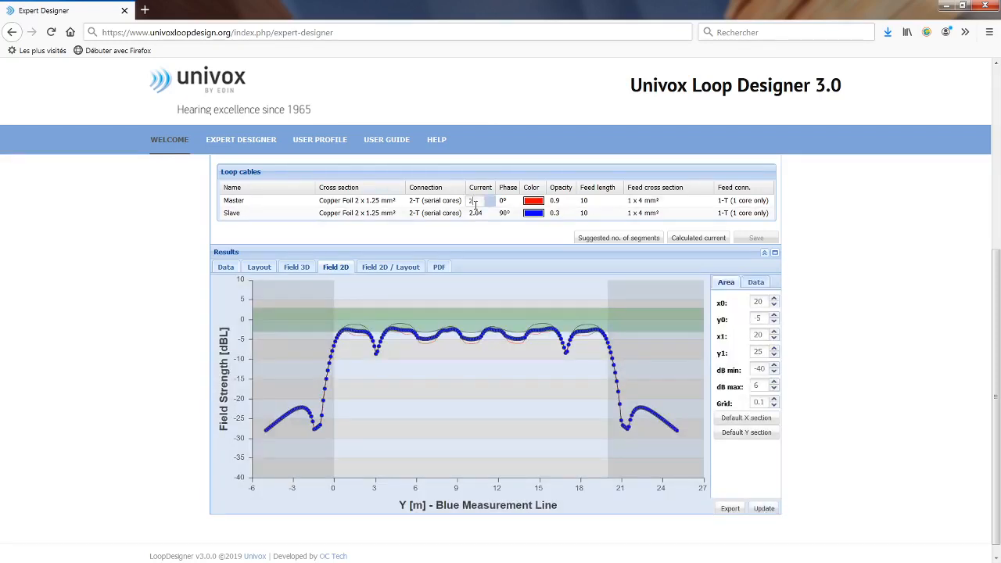
pyautogui.write('3')
pyautogui.press('Tab')
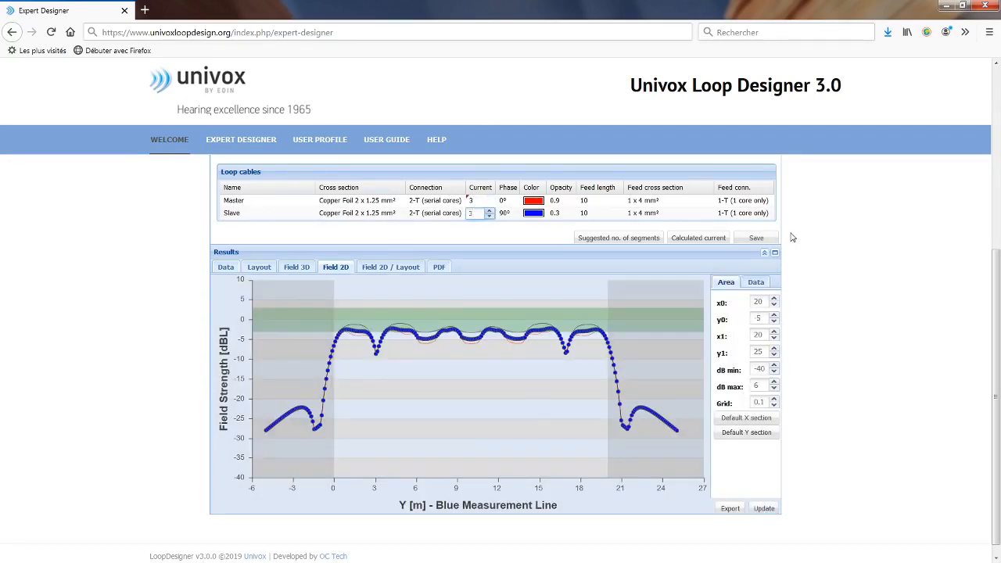
pyautogui.click(757, 238)
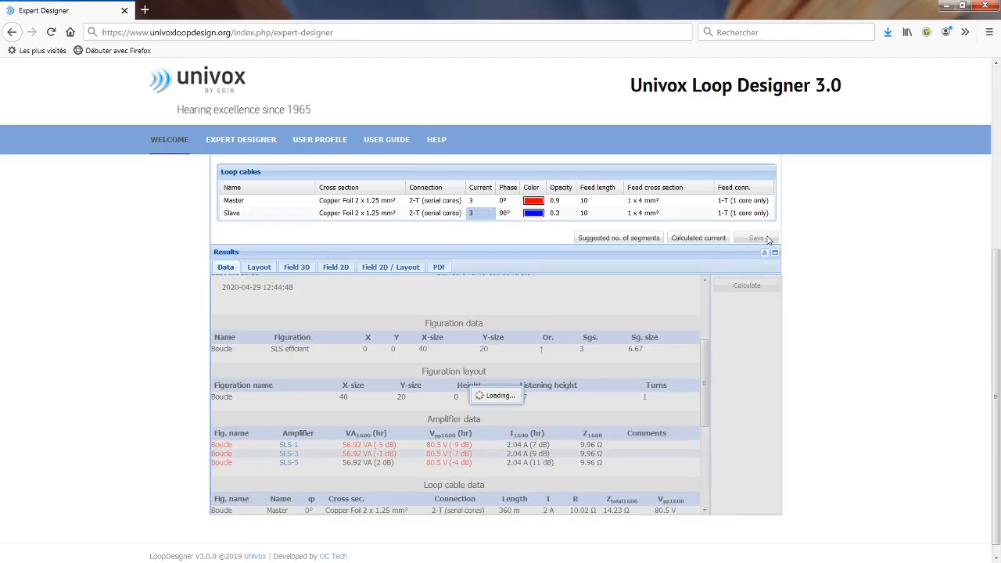
# Check the 2D field strength along the Y and X sections and the amplifier data of the SLS efficient loop
pyautogui.click(385, 267)
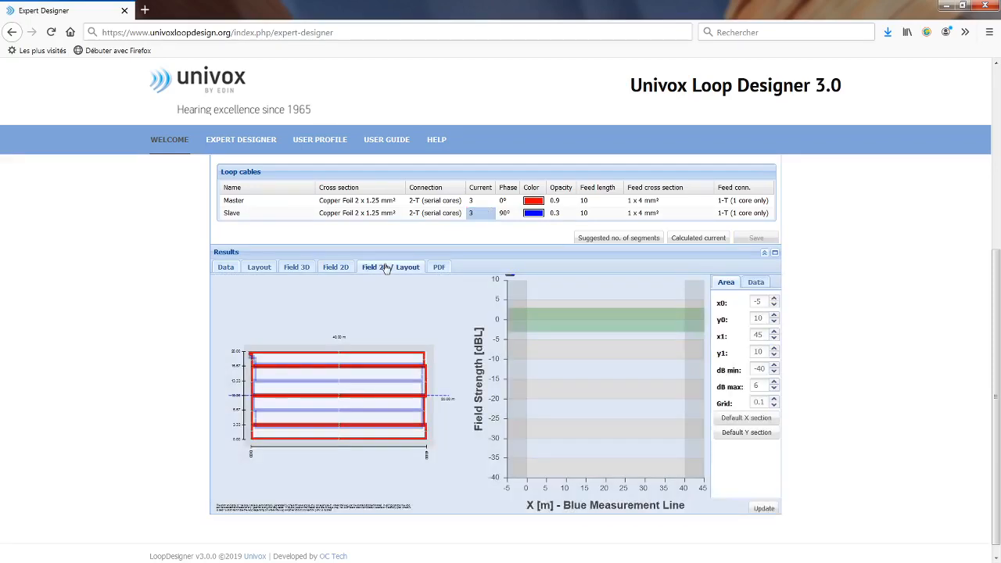
pyautogui.click(341, 269)
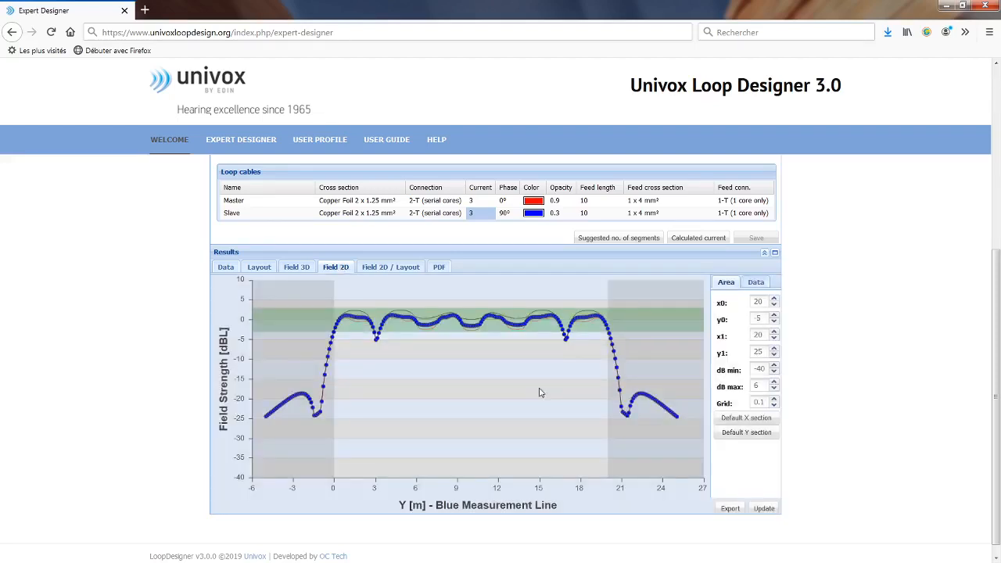
pyautogui.click(746, 417)
pyautogui.click(763, 508)
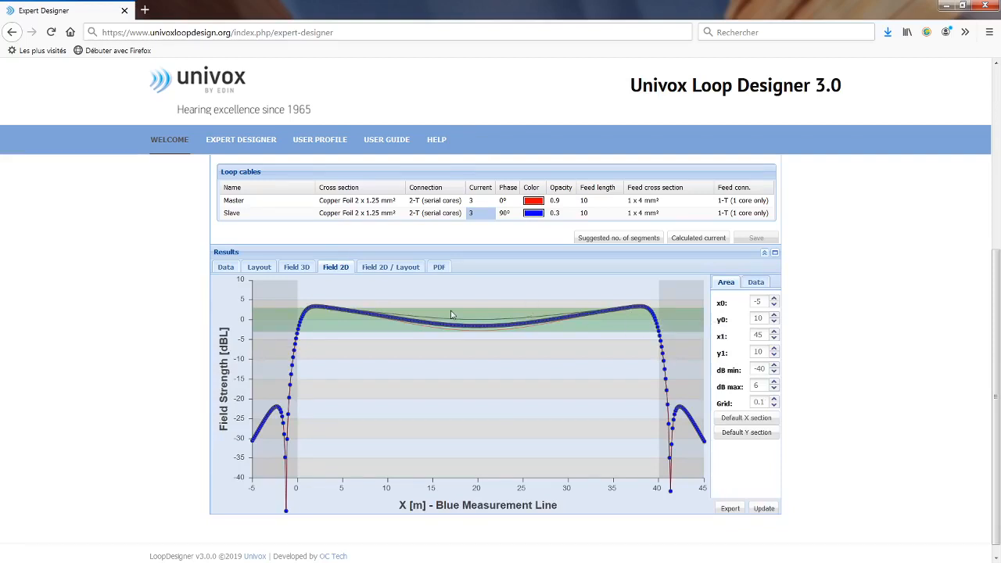
pyautogui.click(225, 267)
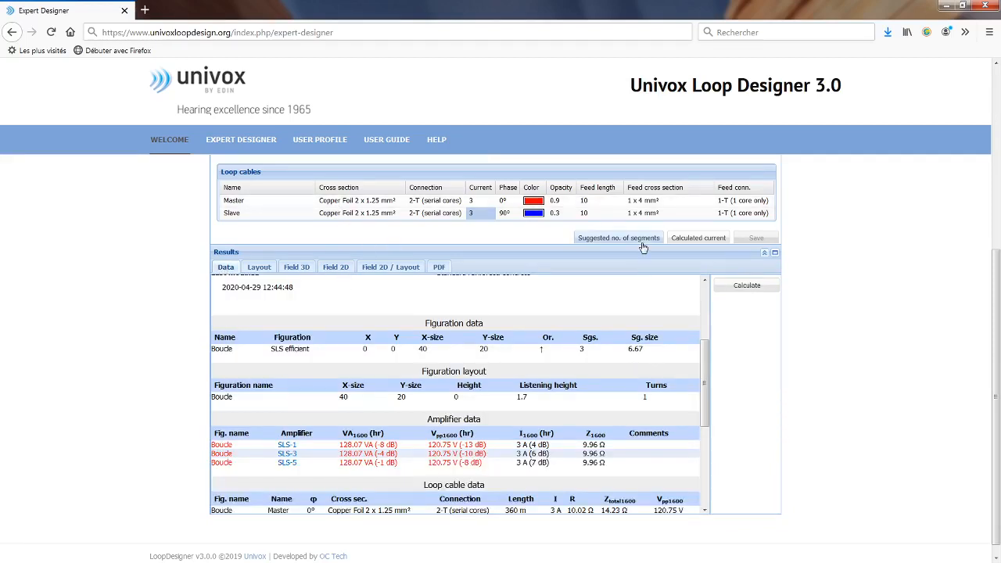
# Set the feed length of both the Master and Slave loop cables to 0
pyautogui.click(603, 201)
pyautogui.moveTo(603, 201)
pyautogui.mouseDown()
pyautogui.moveTo(560, 204)
pyautogui.moveTo(565, 214)
pyautogui.mouseUp()
pyautogui.write('0')
pyautogui.click(601, 214)
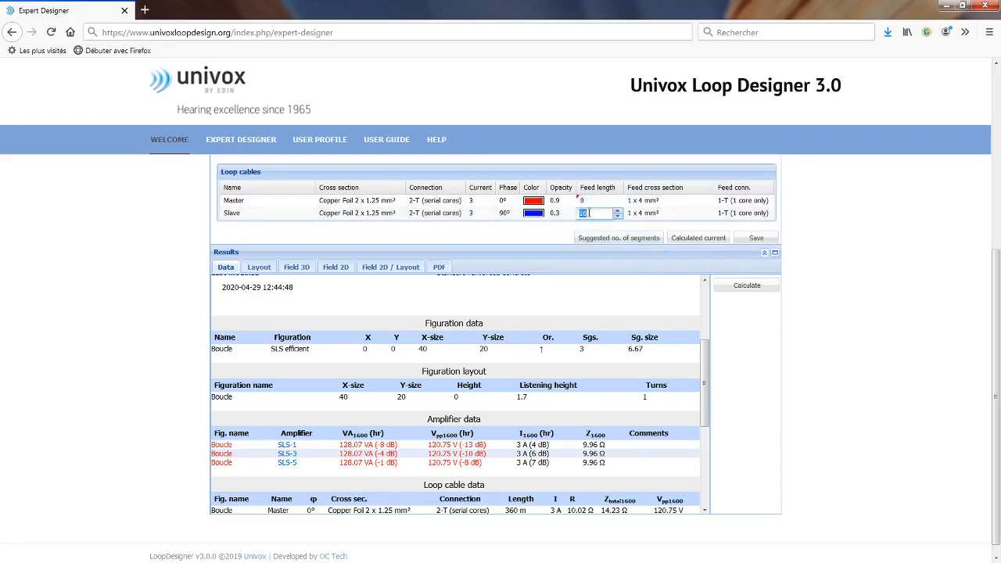
pyautogui.write('0')
# Set the connection of the Master and Slave loop cables to 1-T (1 core only)
pyautogui.click(438, 201)
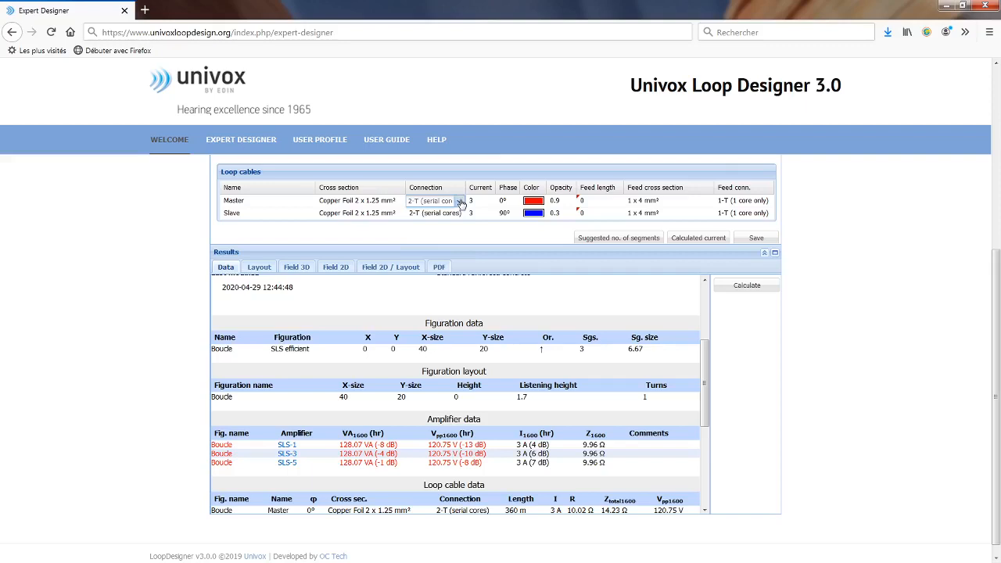
pyautogui.click(459, 201)
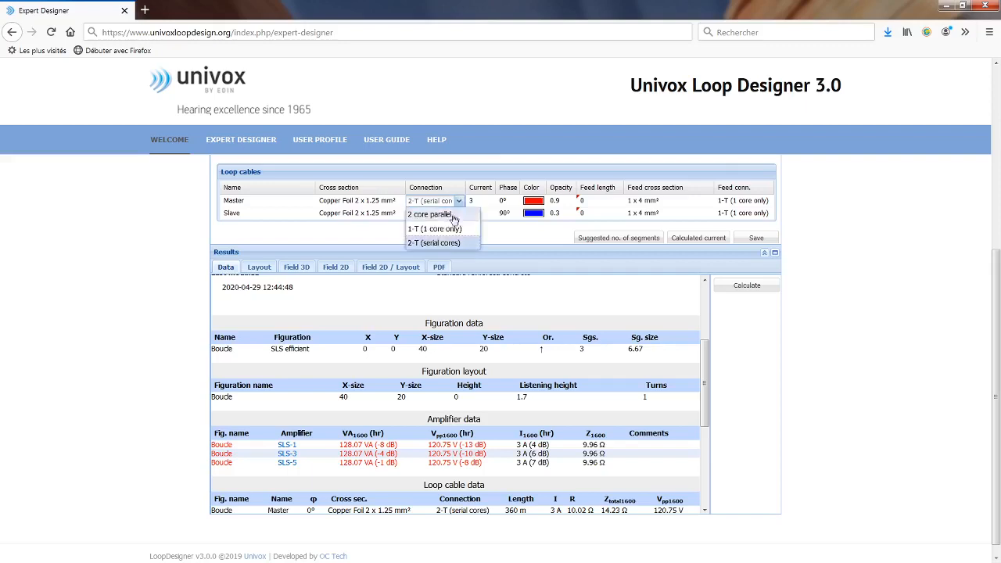
pyautogui.click(435, 229)
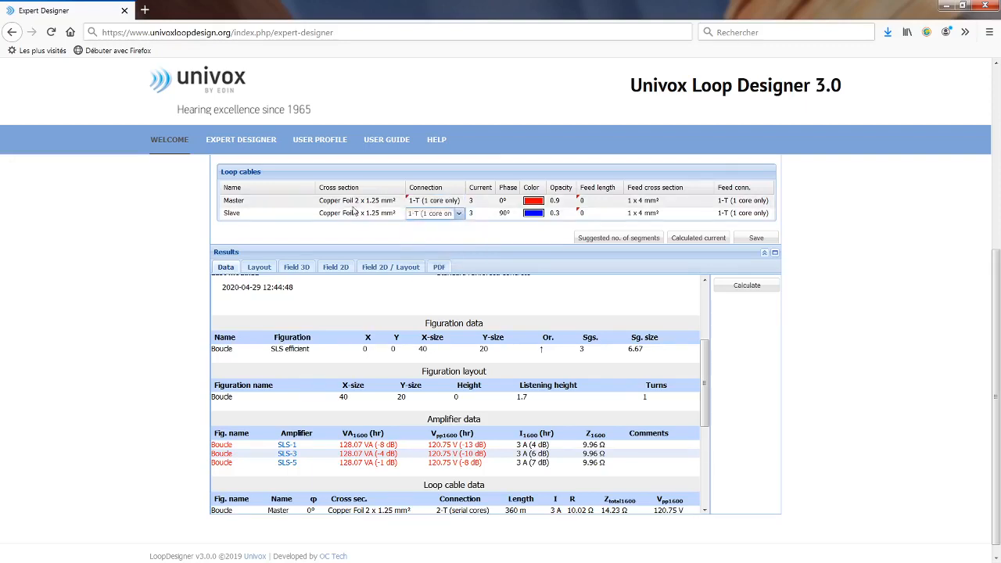
# Set both loop cables' cross section to Copper Foil 2.5 mm², save the figuration, and check the 2D field strength
pyautogui.click(367, 201)
pyautogui.click(399, 201)
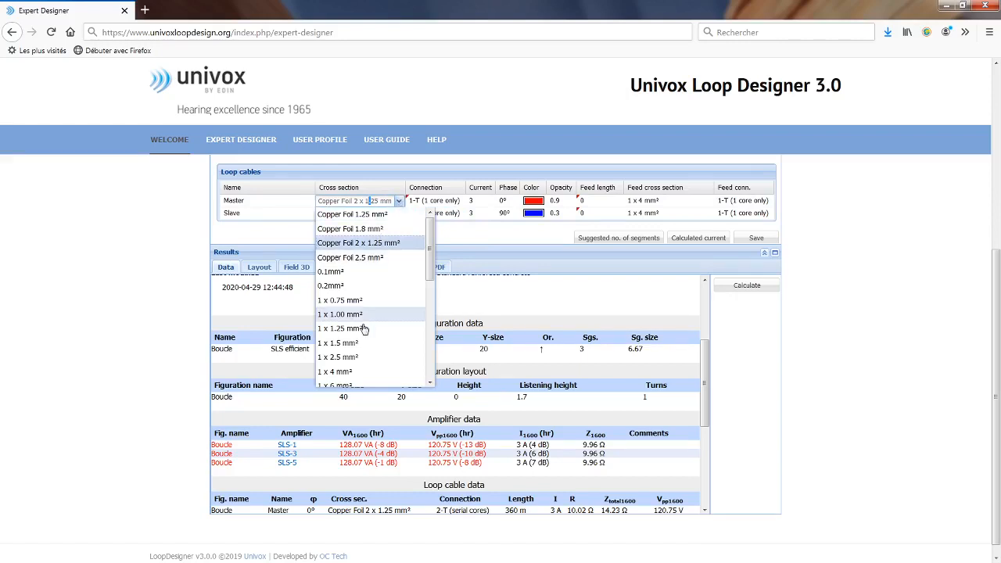
pyautogui.click(361, 257)
pyautogui.doubleClick(378, 213)
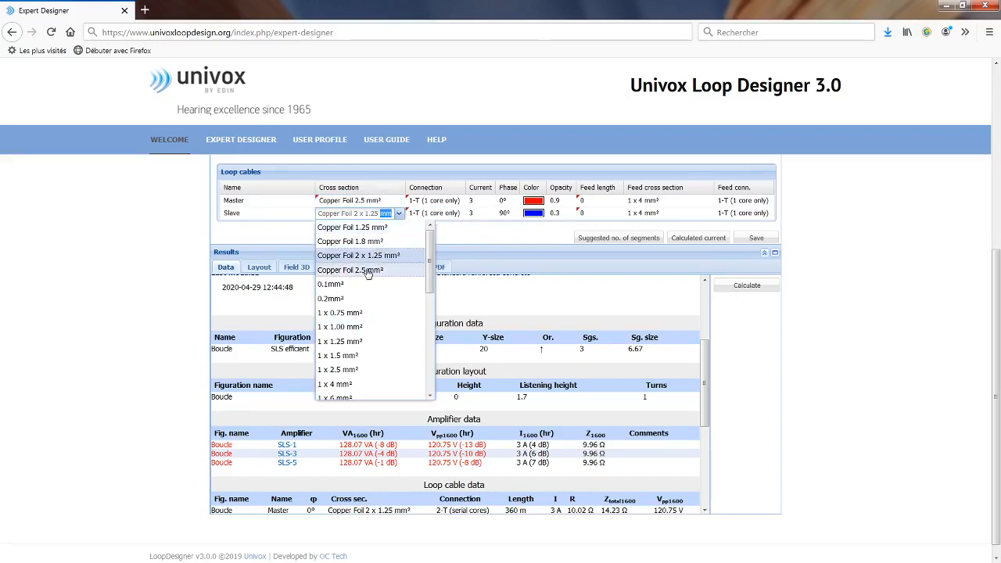
pyautogui.click(364, 269)
pyautogui.click(486, 239)
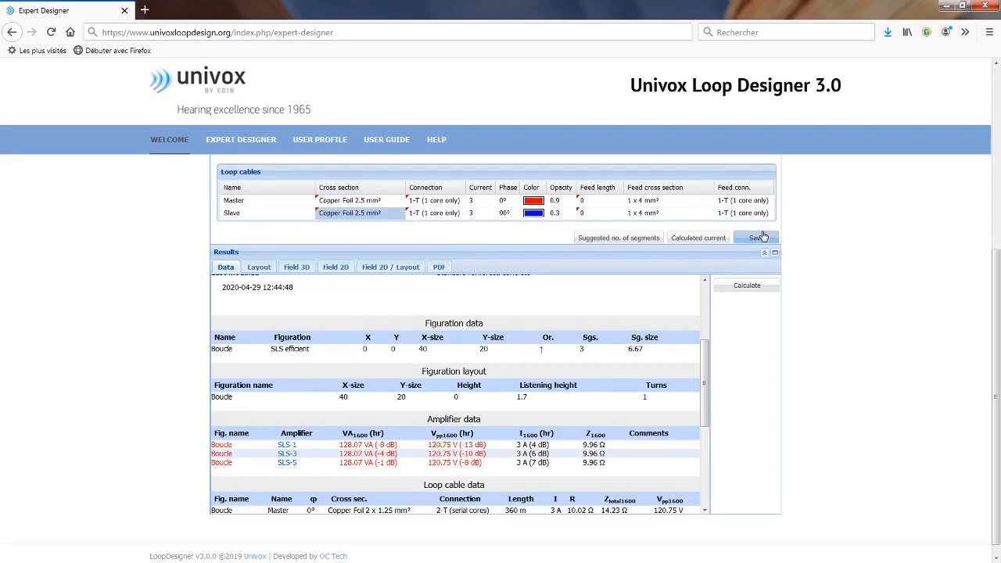
pyautogui.click(757, 238)
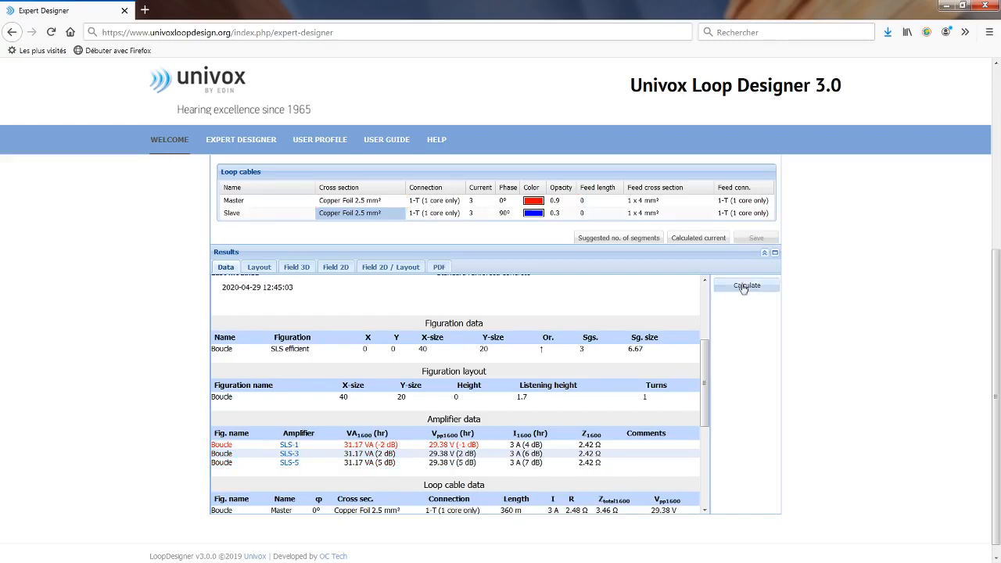
pyautogui.click(335, 268)
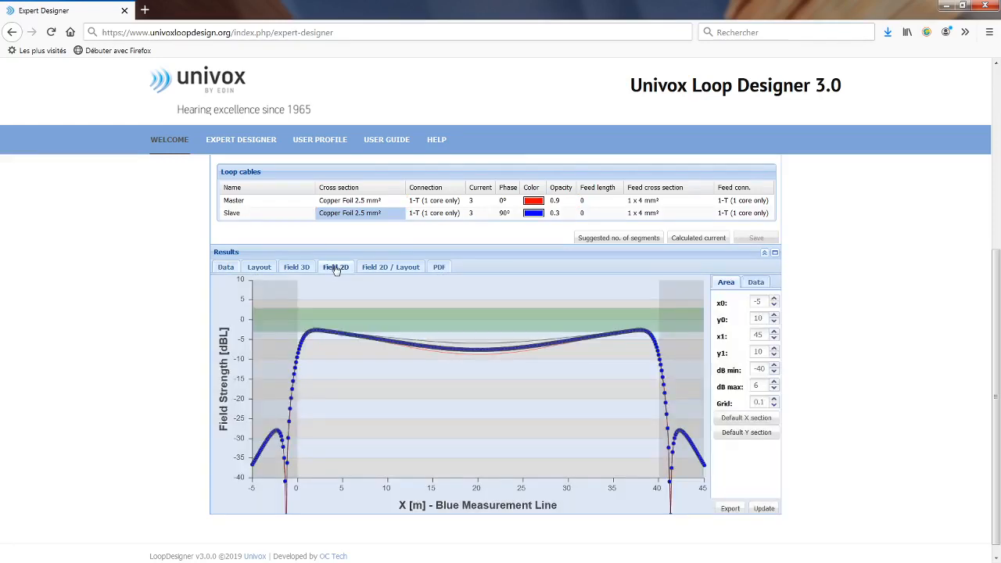
# Set the current of both the Master and Slave loop cables to 6, save, and check the 2D field strength
pyautogui.doubleClick(480, 201)
pyautogui.moveTo(480, 201)
pyautogui.mouseDown()
pyautogui.moveTo(436, 202)
pyautogui.moveTo(448, 217)
pyautogui.mouseUp()
pyautogui.write('6')
pyautogui.doubleClick(480, 215)
pyautogui.write('6')
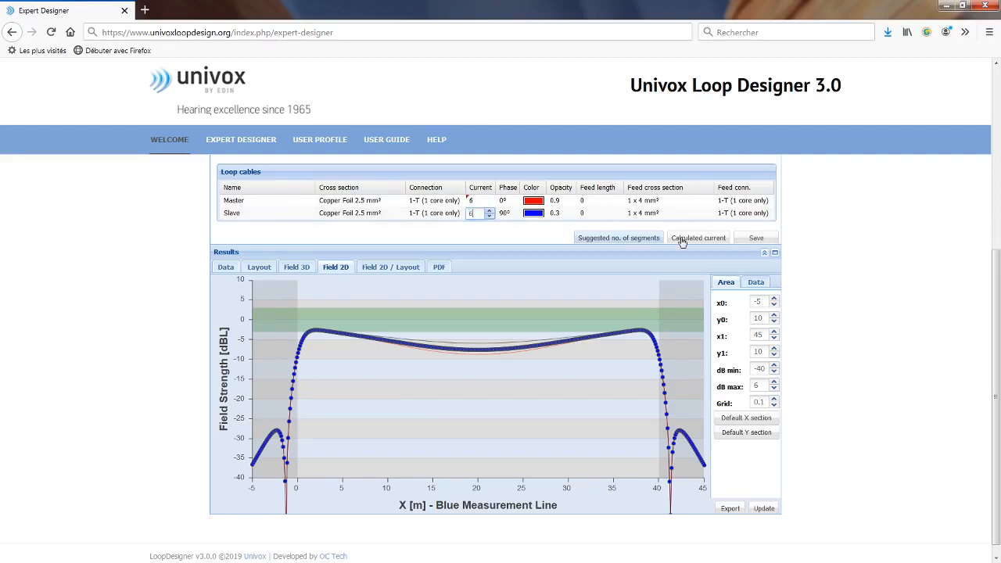
pyautogui.click(681, 242)
pyautogui.click(336, 267)
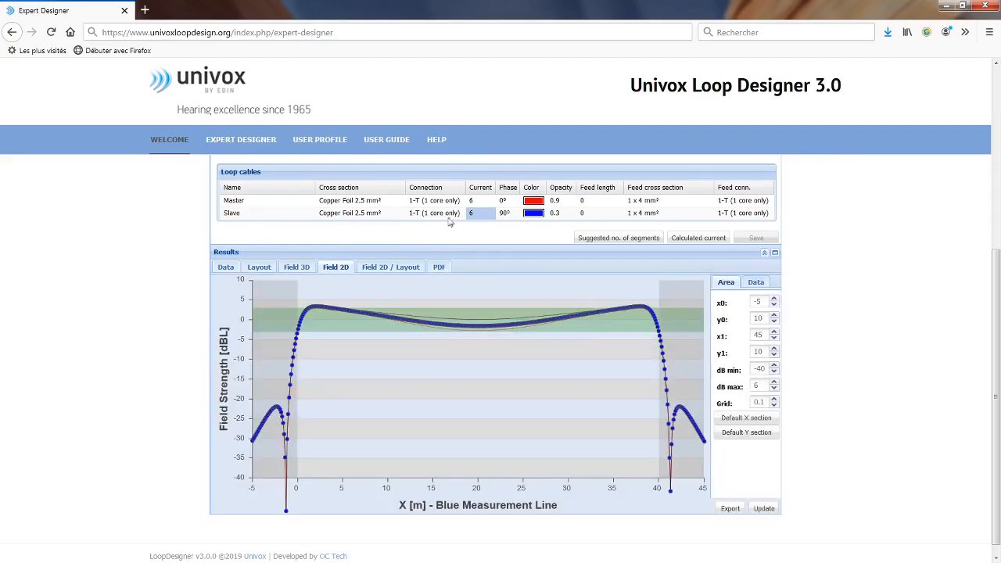
# Set the current of both the Master and Slave loop cables to 5.5, save, and check the amplifier data
pyautogui.click(475, 202)
pyautogui.write('5.5')
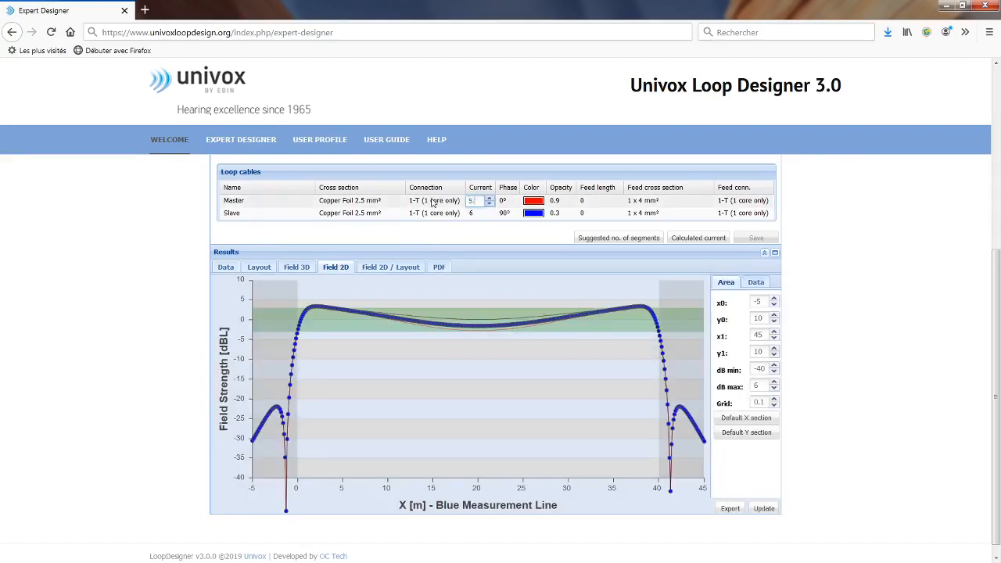
pyautogui.click(477, 213)
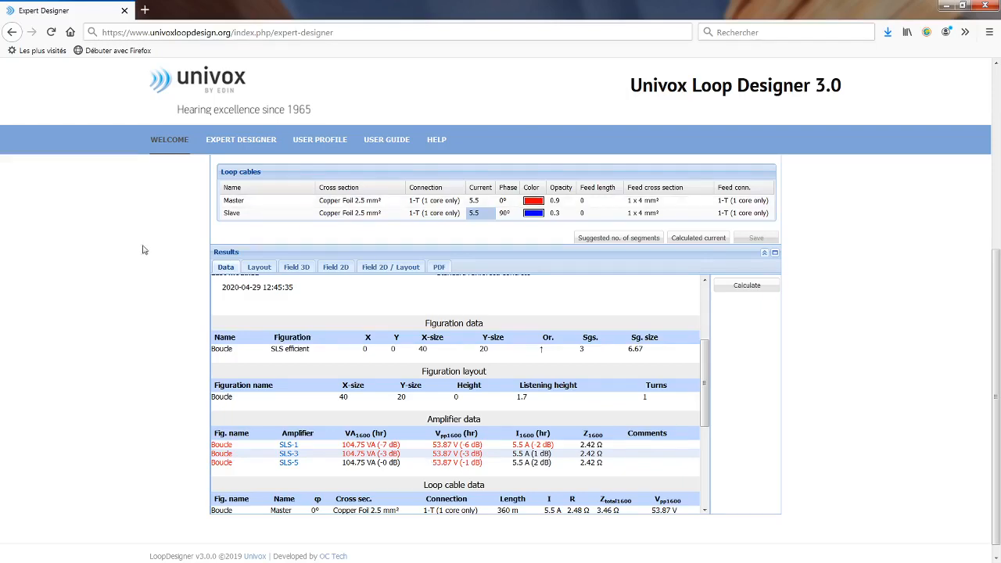
# Set the SLS efficient figuration to 2 segments, save it, and check its 2D field strength and loop layout
pyautogui.scroll(4, 149, 272)
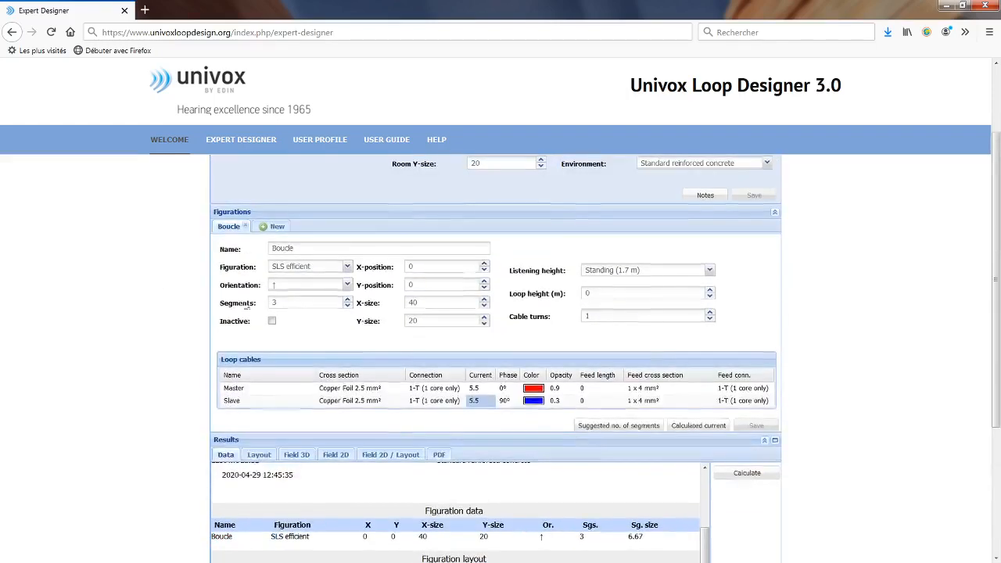
pyautogui.click(347, 306)
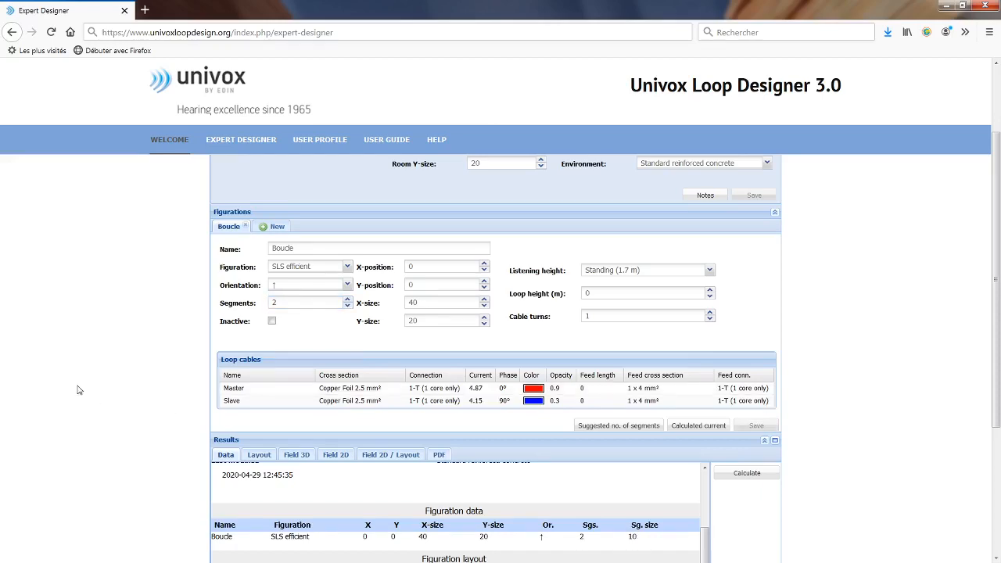
pyautogui.scroll(-4, 78, 391)
pyautogui.click(335, 256)
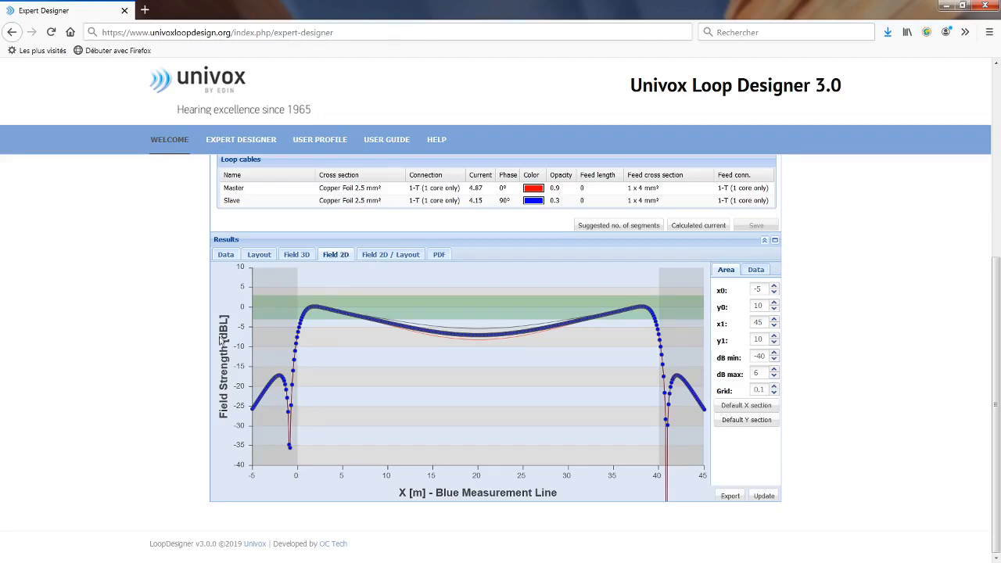
pyautogui.scroll(2, 223, 344)
pyautogui.scroll(3, 223, 345)
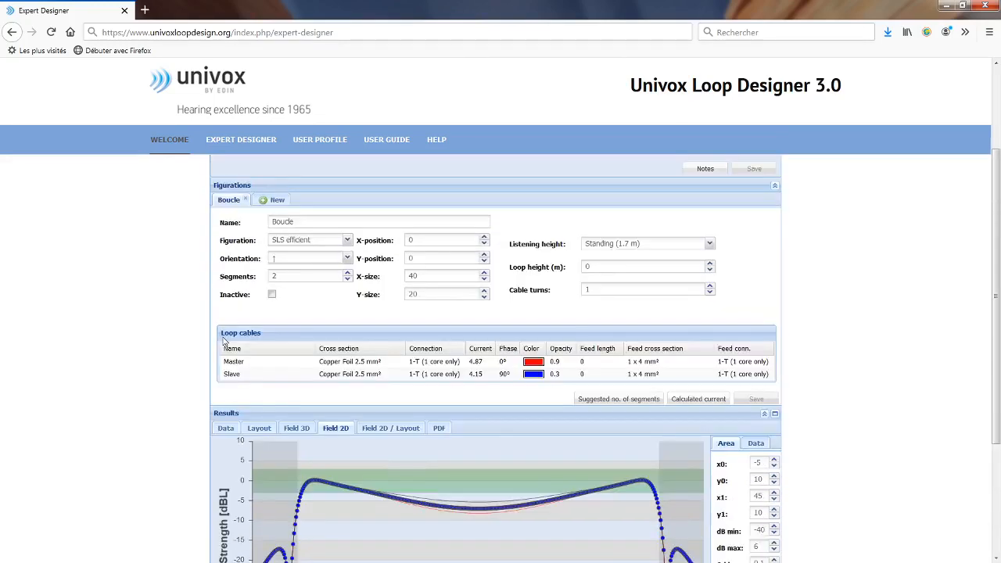
pyautogui.scroll(-1, 223, 343)
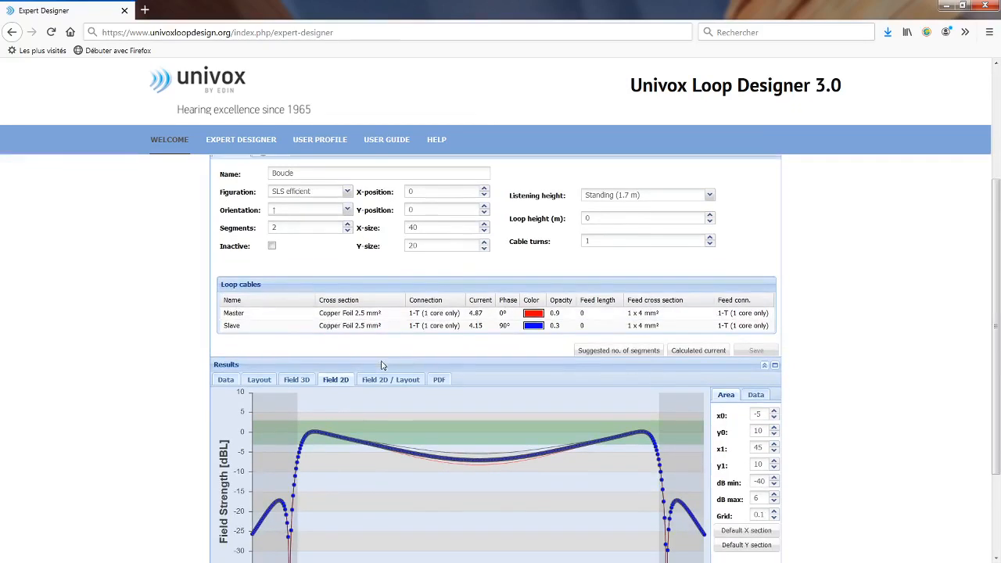
pyautogui.click(259, 380)
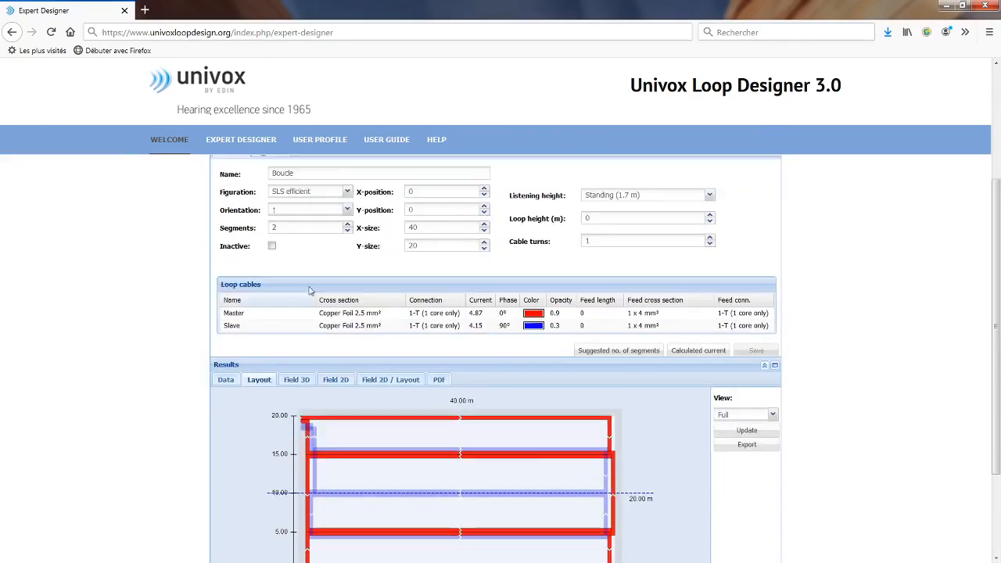
# Change the figuration's orientation to →, apply the suggested number of segments (7), save, and view the loop layout
pyautogui.click(346, 210)
pyautogui.click(314, 226)
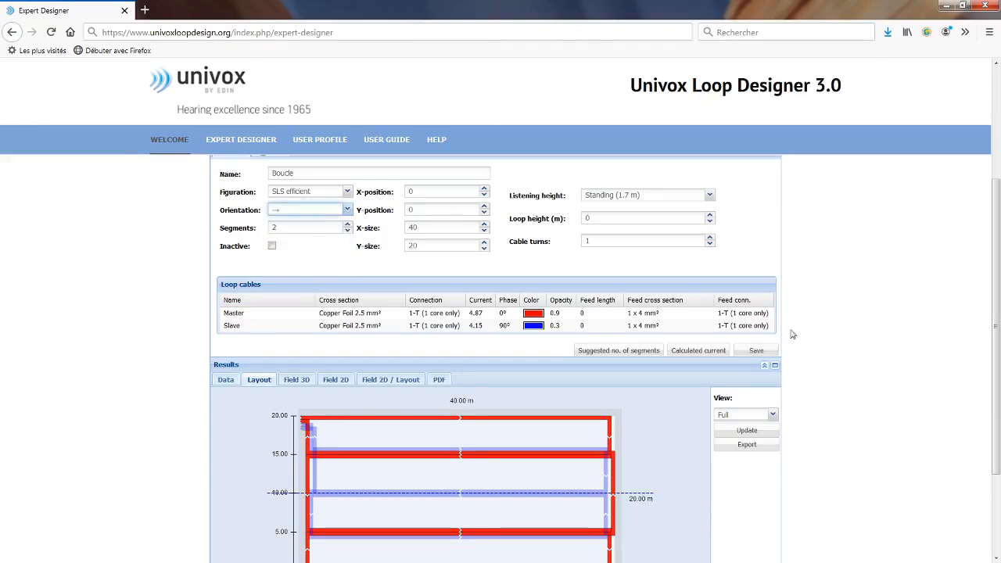
pyautogui.click(631, 351)
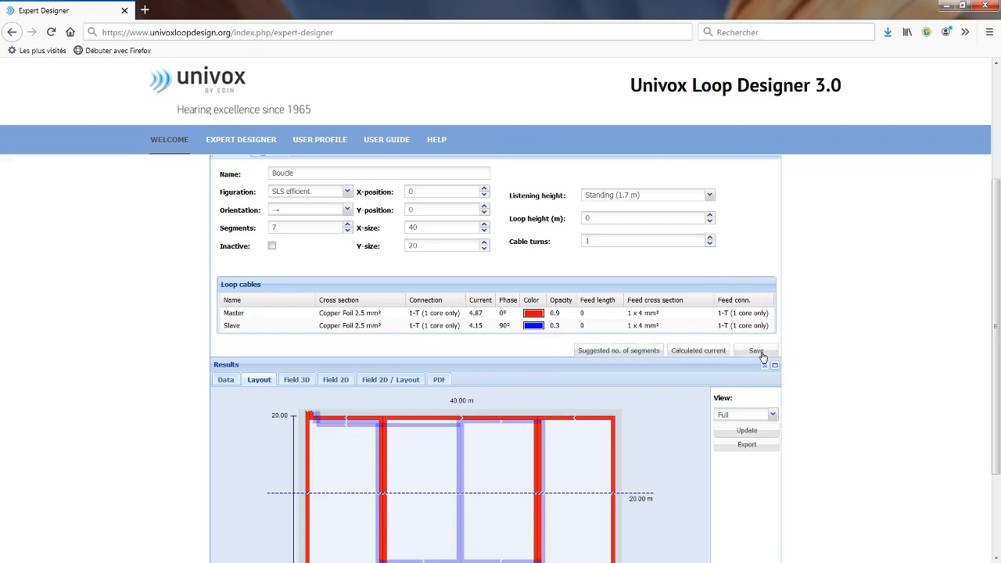
pyautogui.click(758, 351)
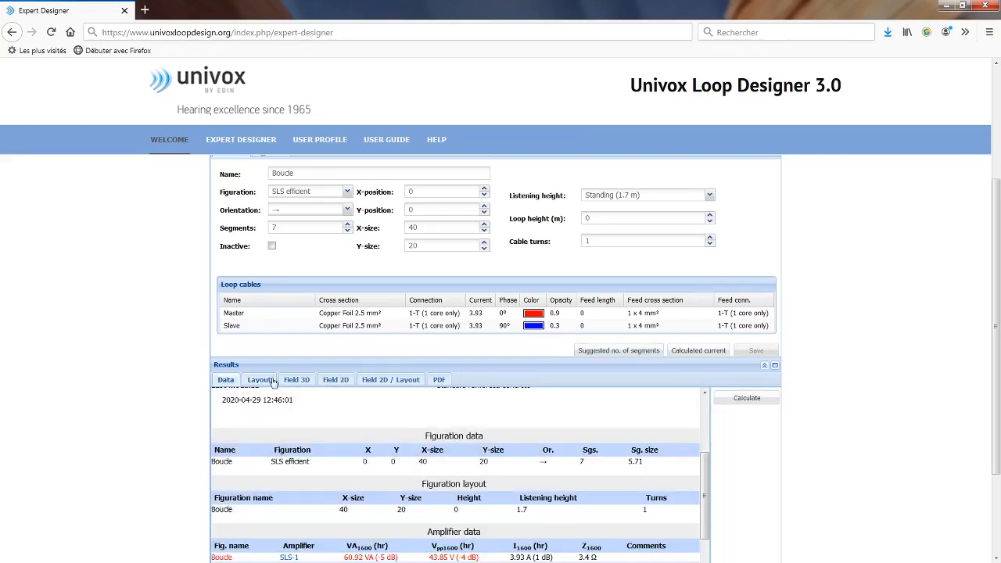
pyautogui.click(272, 380)
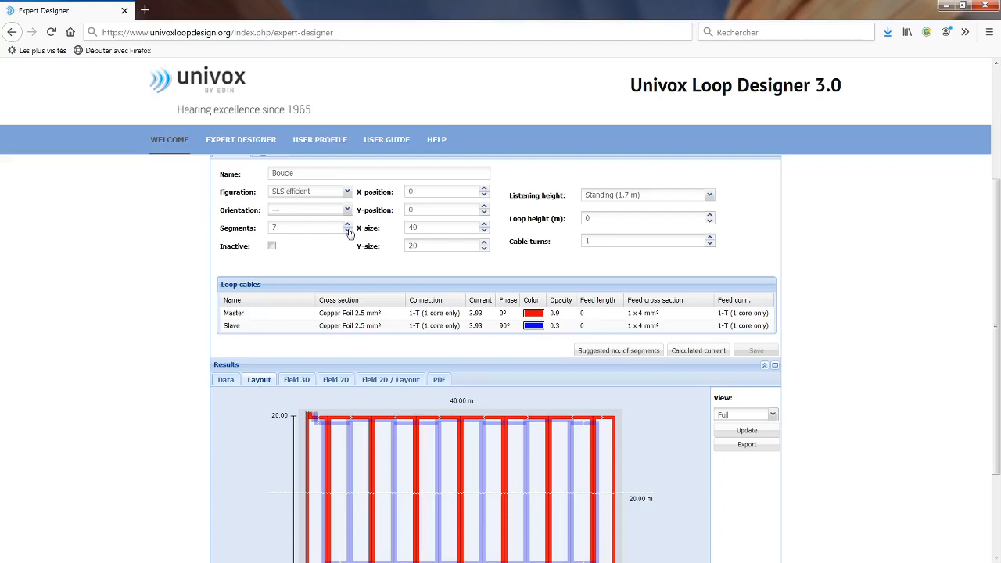
# Set the figuration to 3 segments, save it, and check the loop layout and the 2D field strength along the X section
pyautogui.click(755, 351)
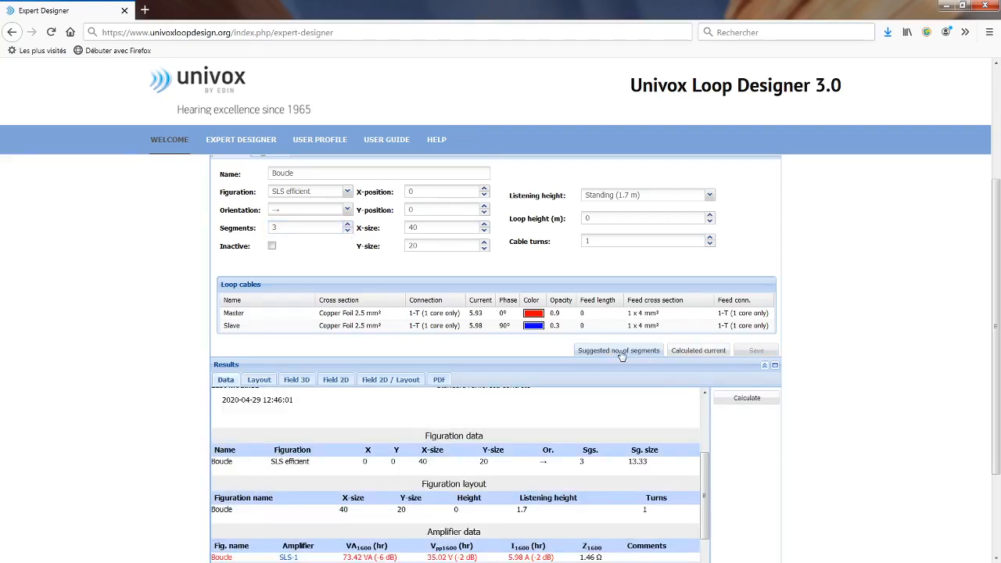
pyautogui.click(260, 379)
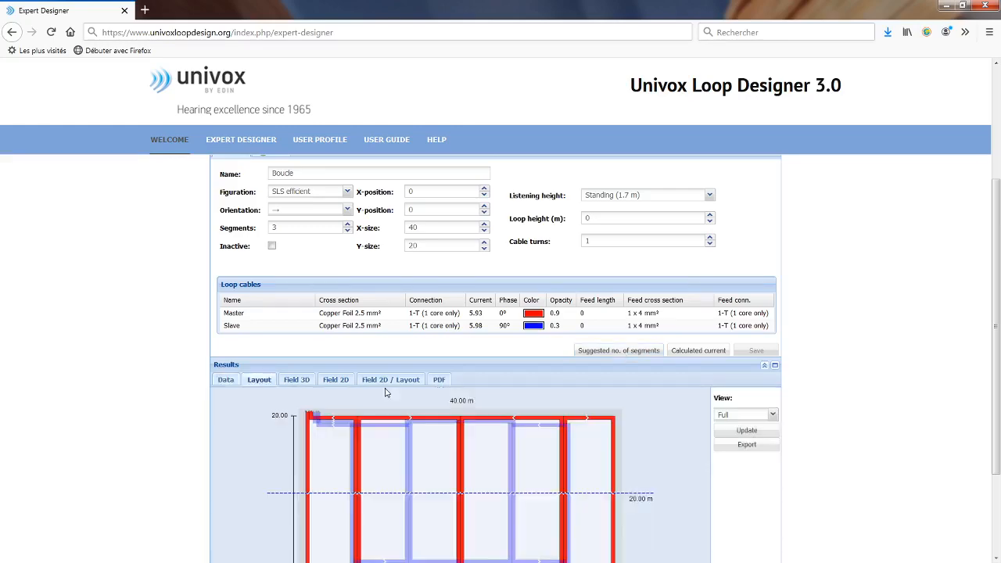
pyautogui.scroll(-3, 446, 407)
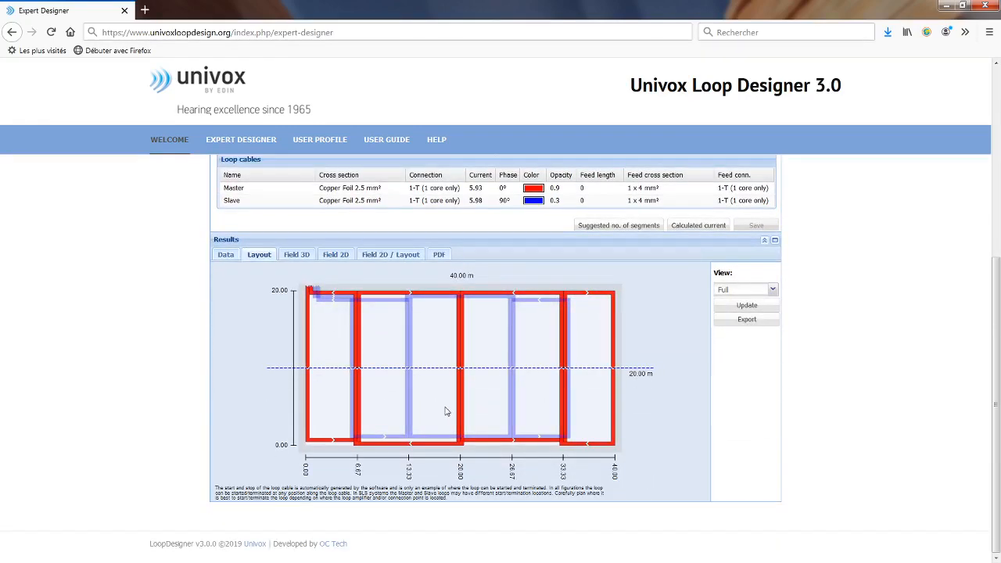
pyautogui.click(335, 254)
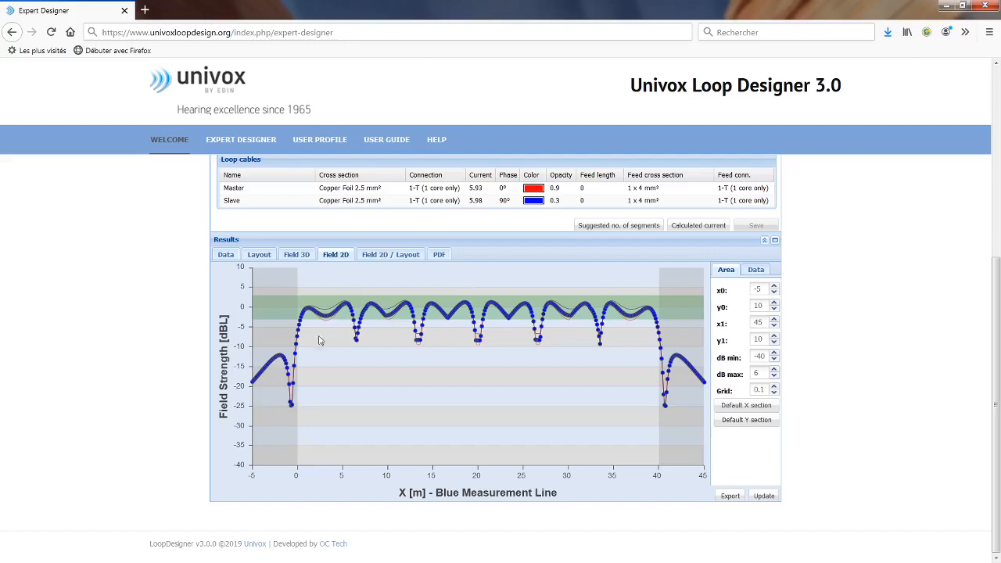
pyautogui.moveTo(419, 335)
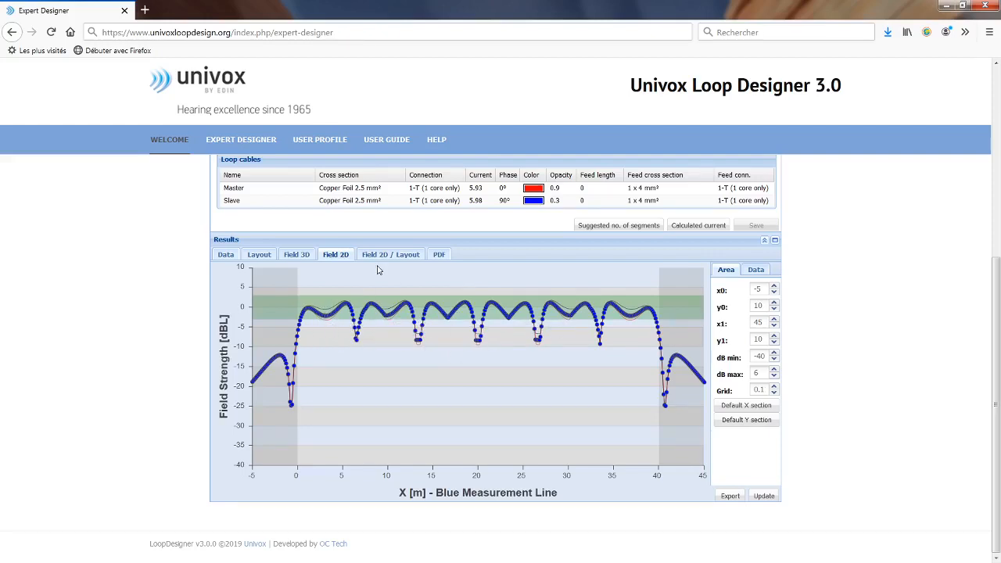
# Plot the 2D field strength along the Y section, and compare the Y and X sections alongside the loop layout
pyautogui.click(746, 420)
pyautogui.click(763, 496)
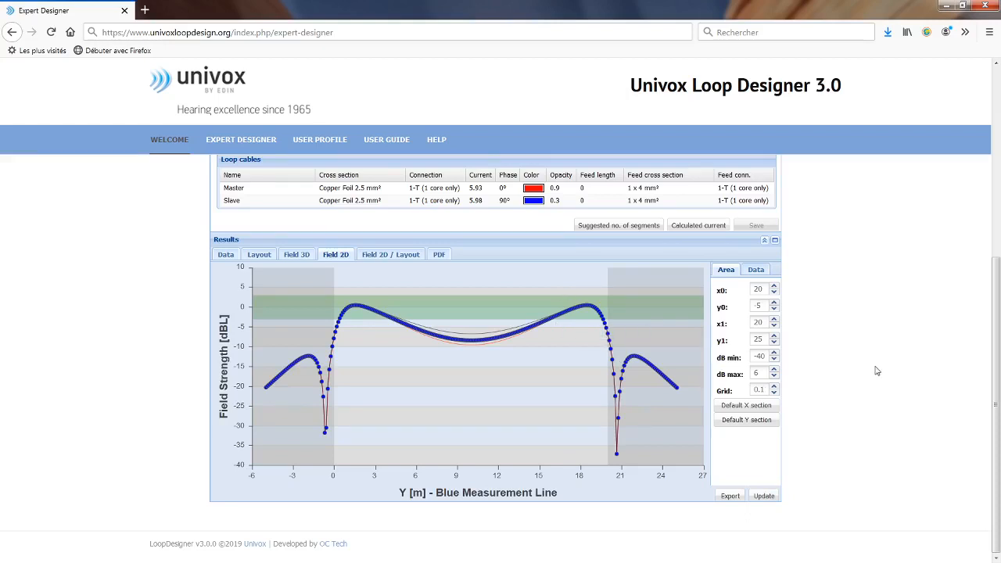
pyautogui.click(259, 255)
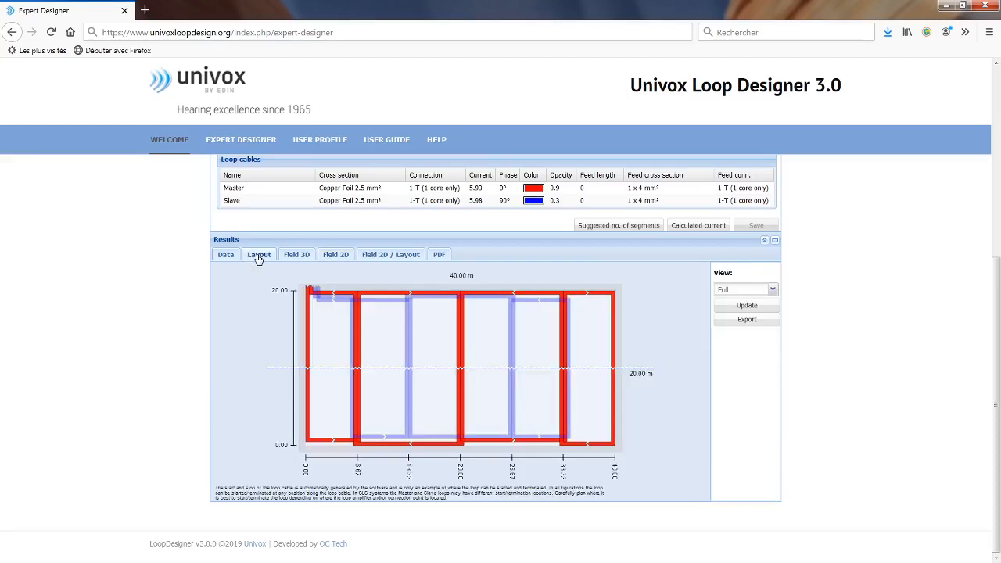
pyautogui.click(384, 255)
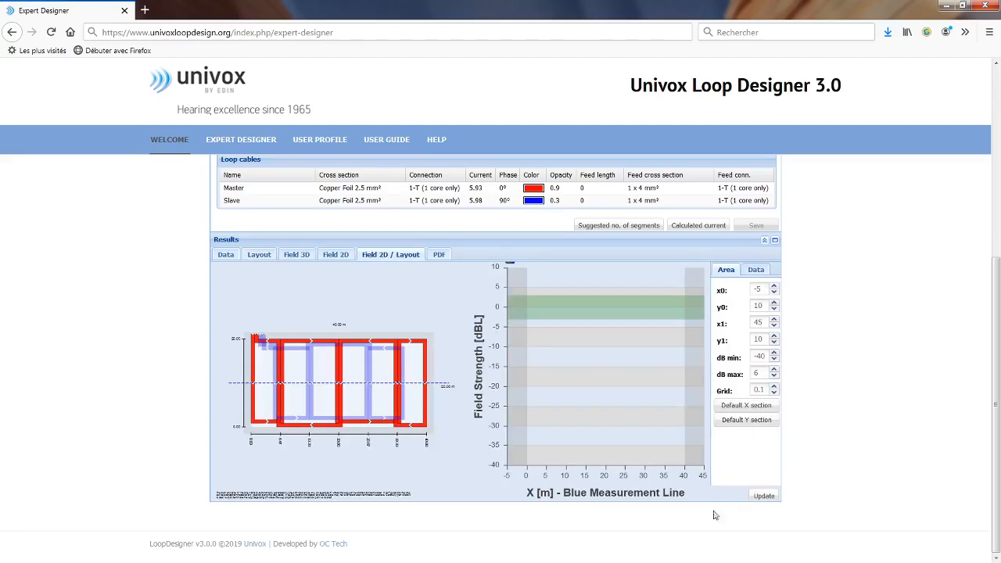
pyautogui.click(755, 494)
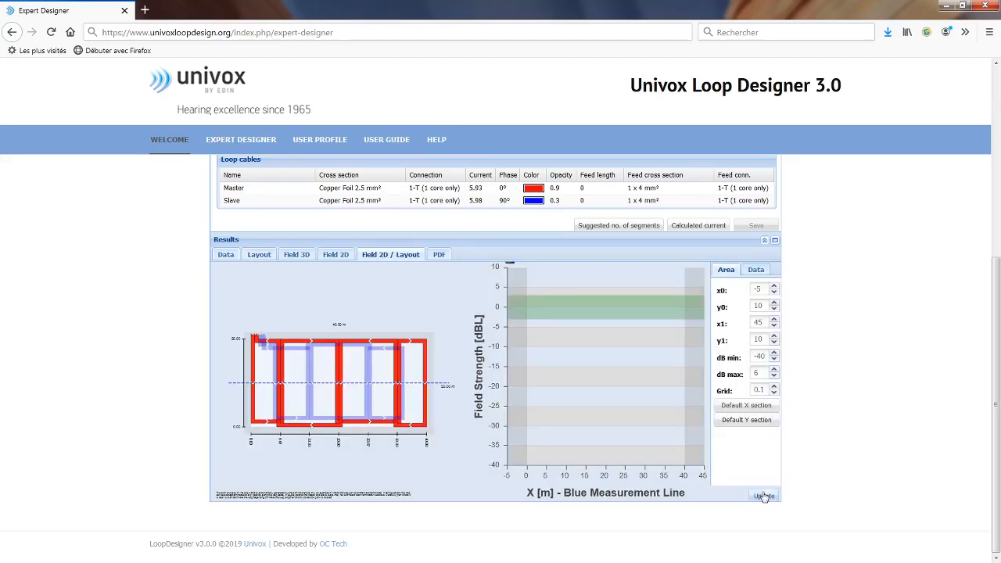
pyautogui.click(764, 496)
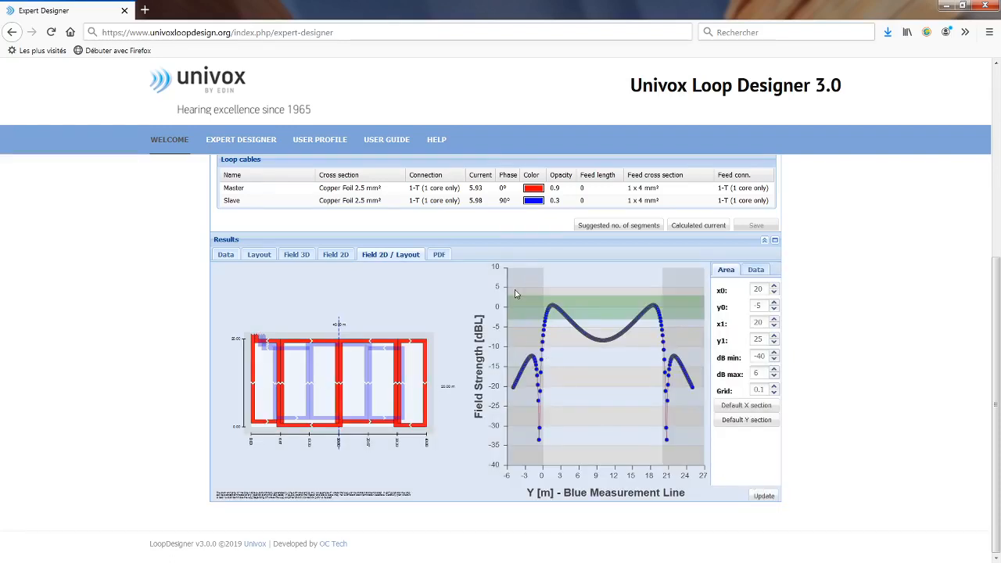
pyautogui.click(765, 496)
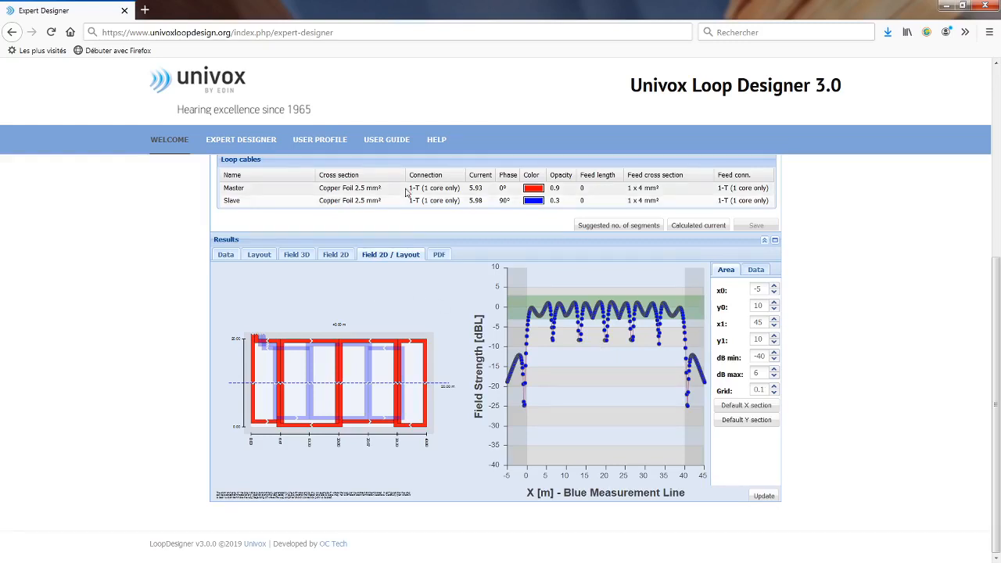
# Review the amplifier data, 2D and 3D field strength, and layout of the three-segment SLS efficient loop
pyautogui.click(225, 254)
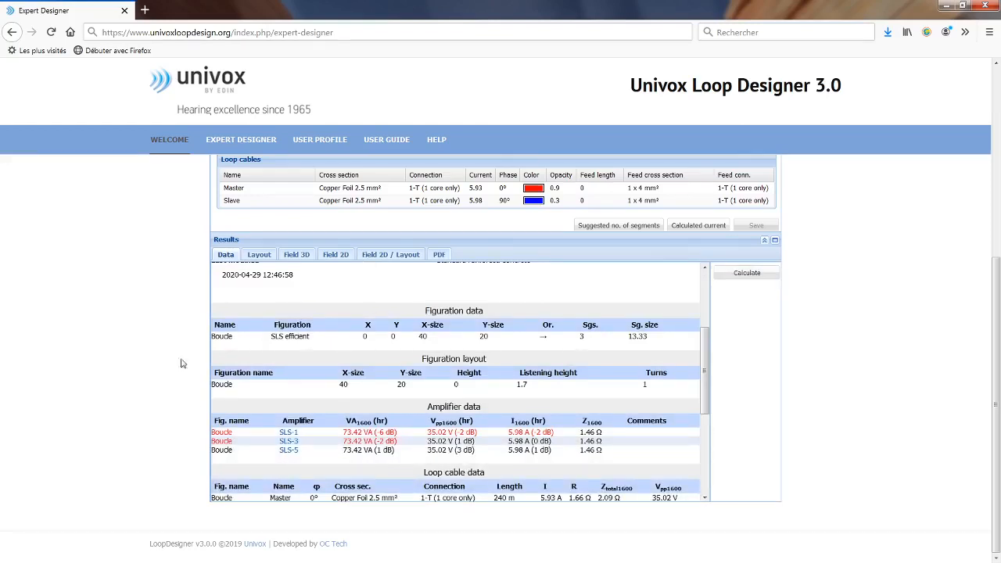
pyautogui.click(336, 255)
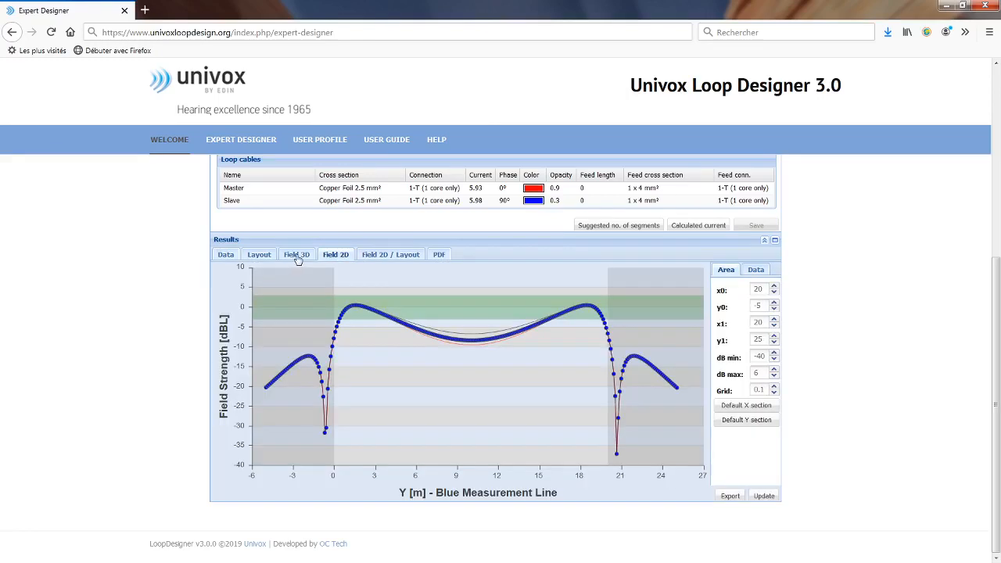
pyautogui.click(298, 255)
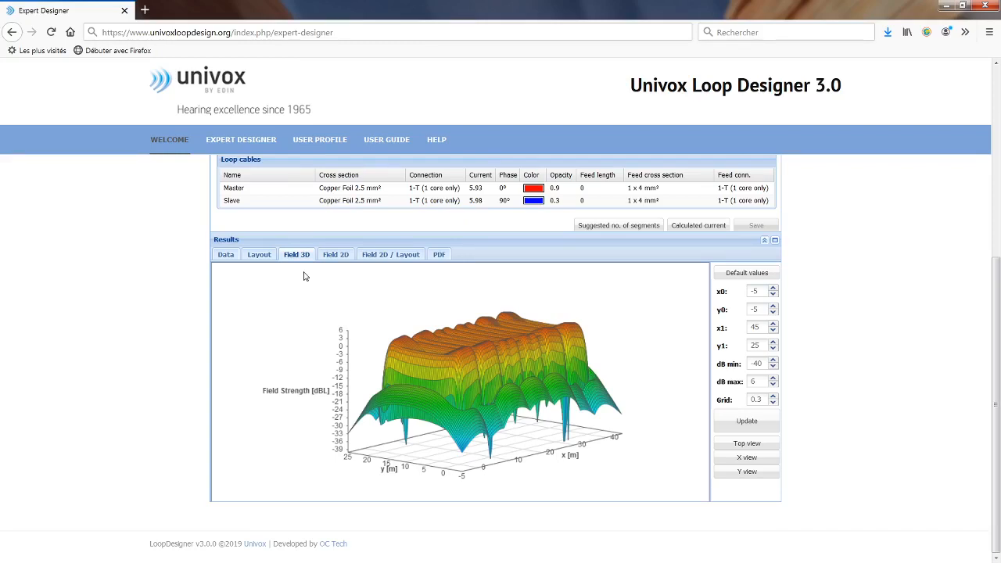
pyautogui.click(260, 256)
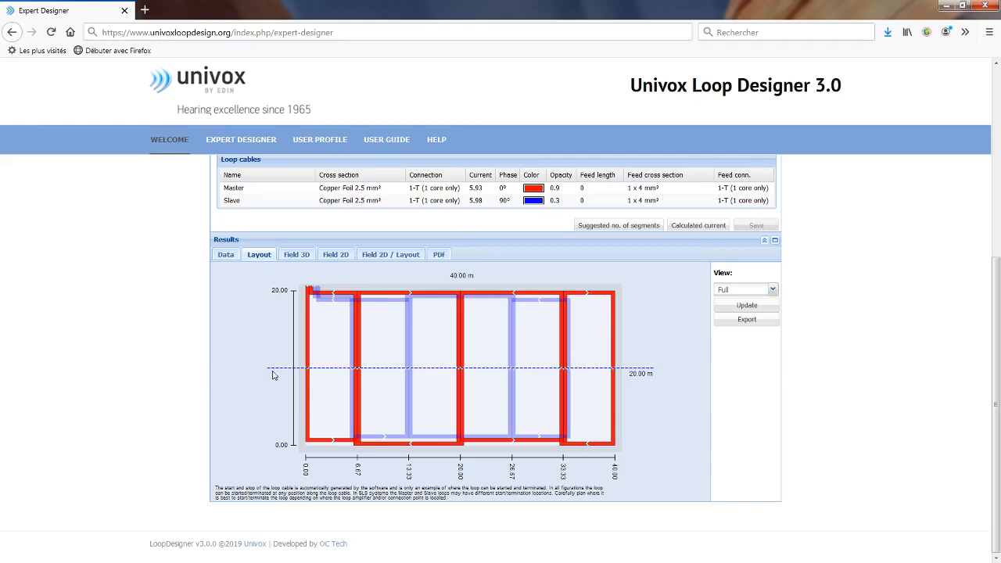
pyautogui.scroll(6, 165, 401)
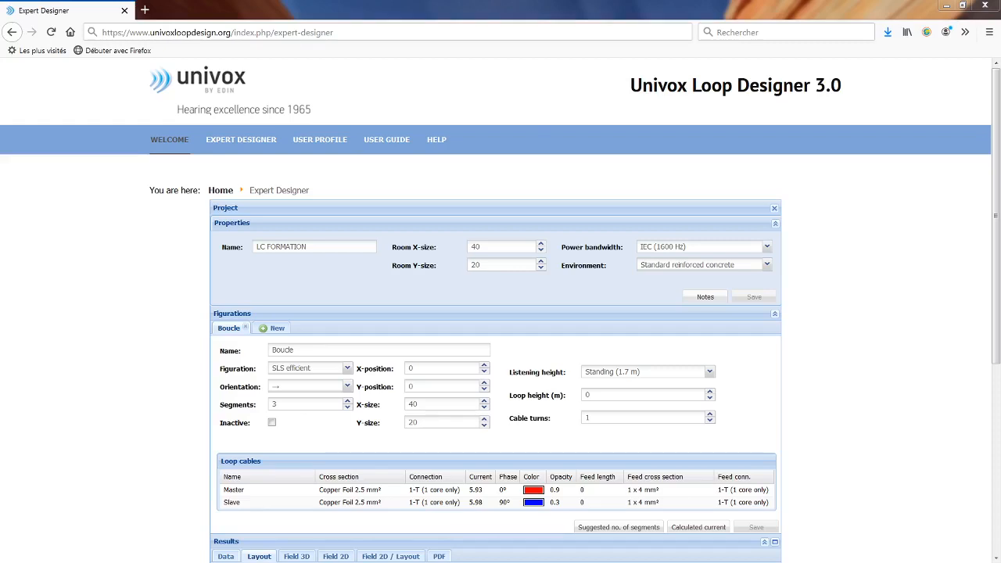
# Switch to the amphi_CHU_Montpellier.pdf report in Adobe Acrobat Reader and maximize its window
pyautogui.moveTo(528, 562); pyautogui.dragTo(470, 28)
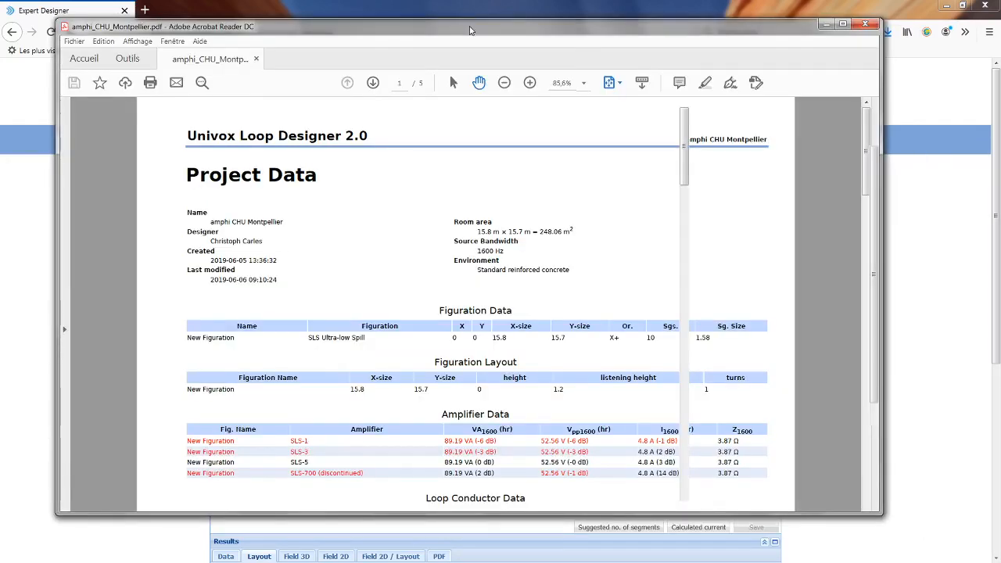
pyautogui.doubleClick(470, 27)
pyautogui.click(815, 318)
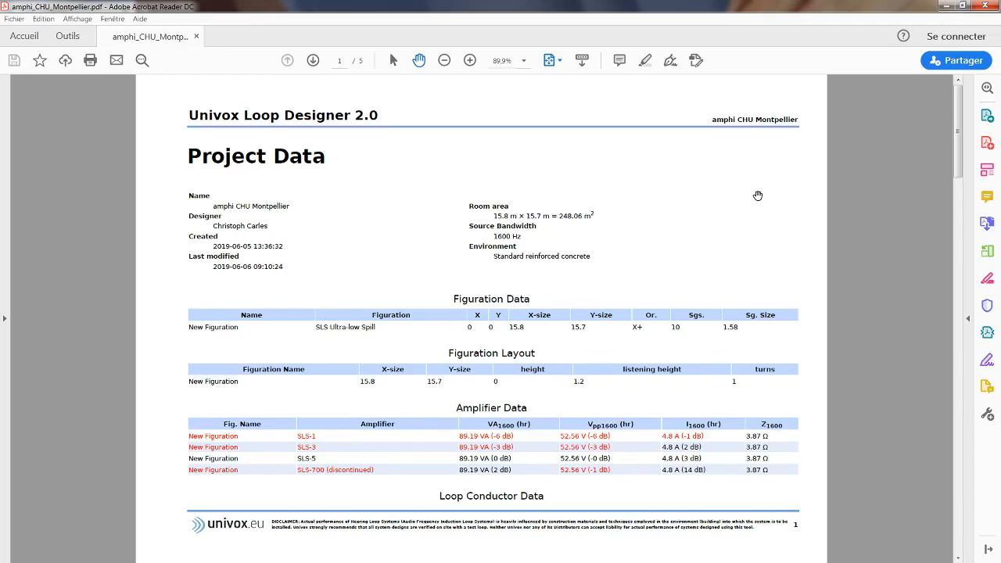
# Examine the report's loop conductor layout, 3D and 2D vertical field strength, project data, and conductor and feed data
pyautogui.moveTo(958, 102); pyautogui.dragTo(965, 304)
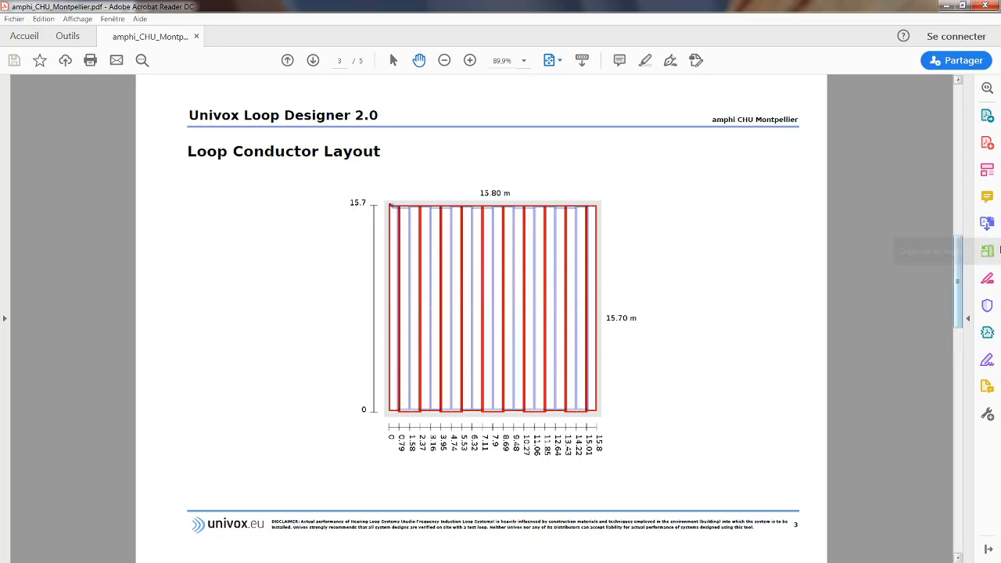
pyautogui.moveTo(957, 253); pyautogui.dragTo(955, 339)
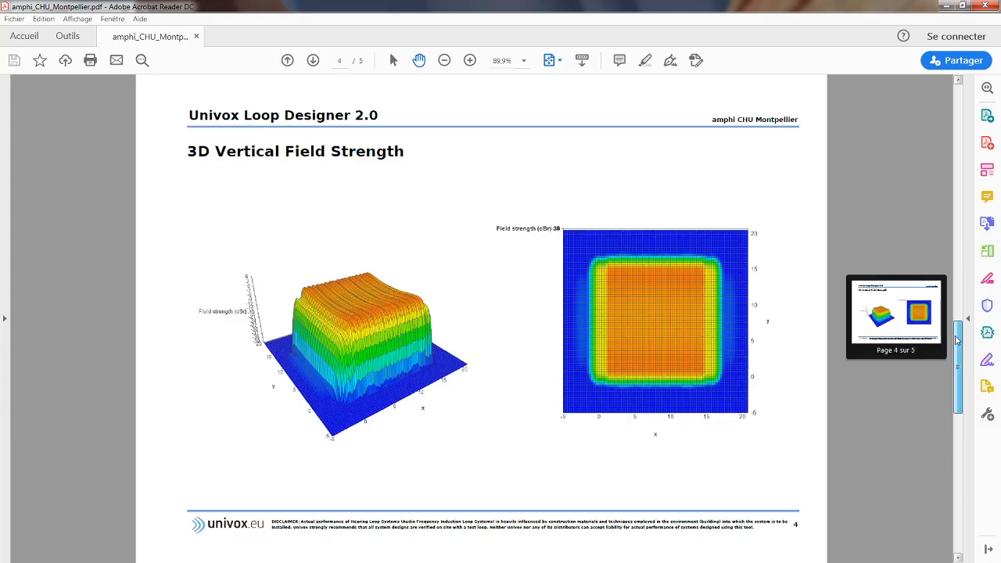
pyautogui.moveTo(955, 339); pyautogui.dragTo(964, 435)
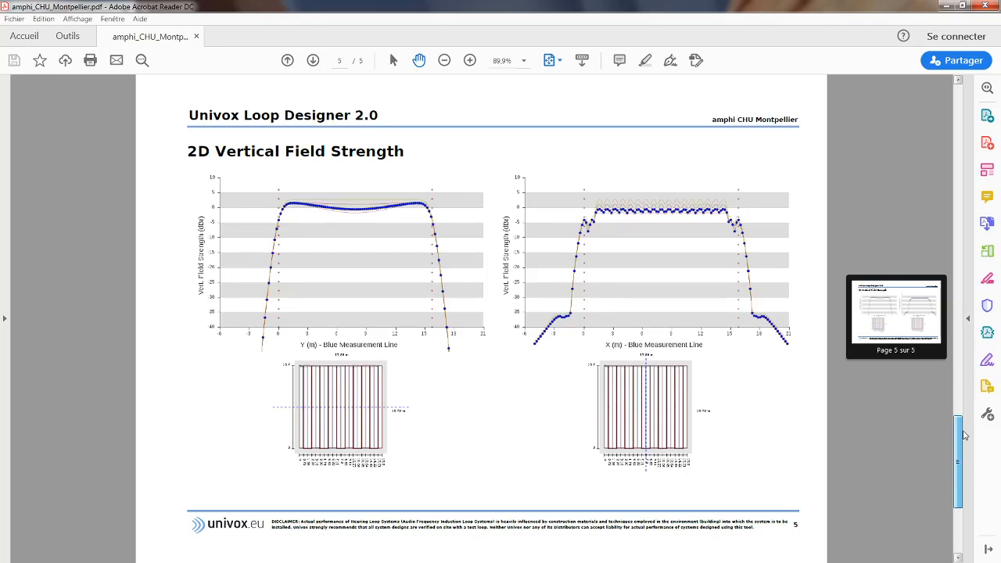
pyautogui.moveTo(964, 435); pyautogui.dragTo(956, 110)
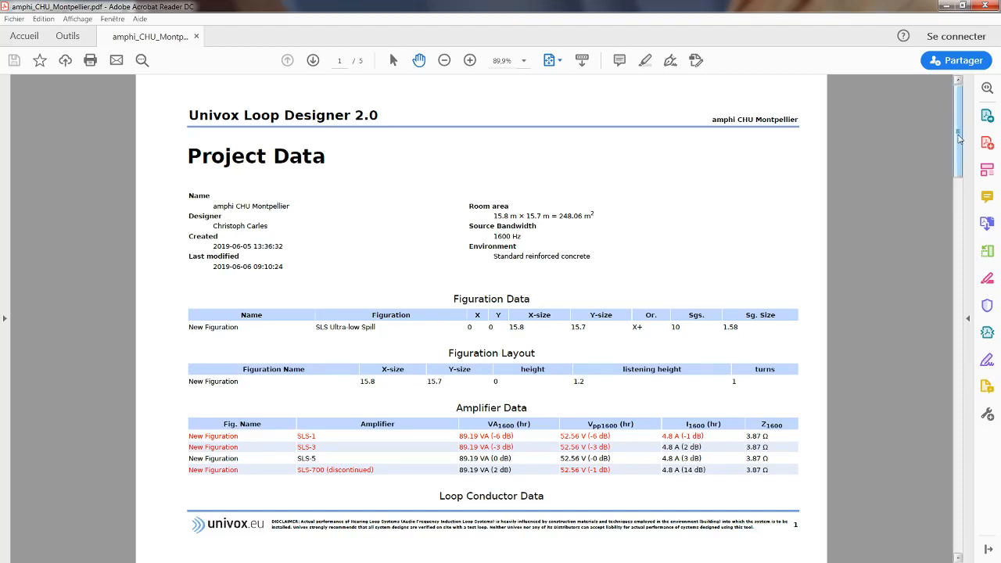
pyautogui.scroll(-1, 266, 156)
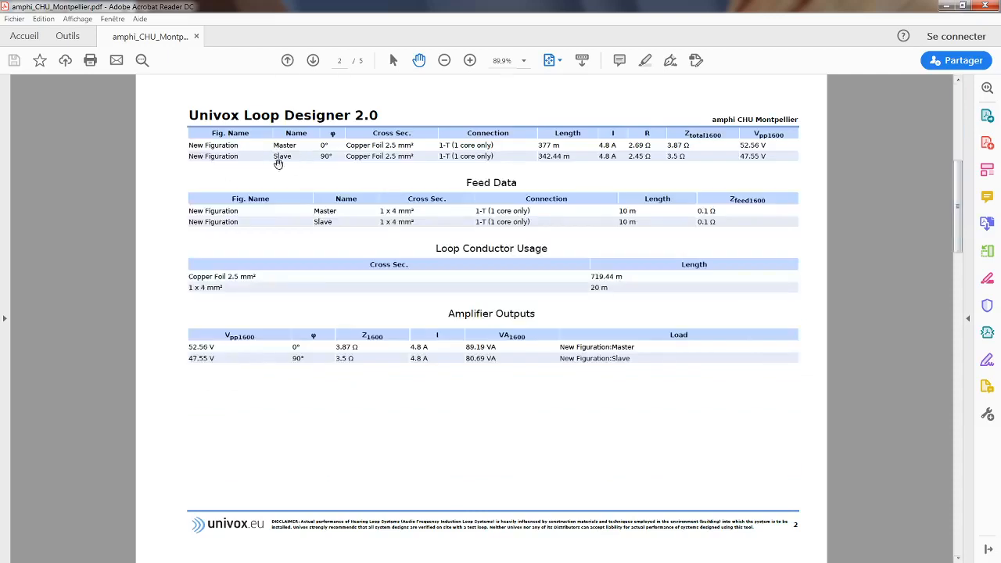